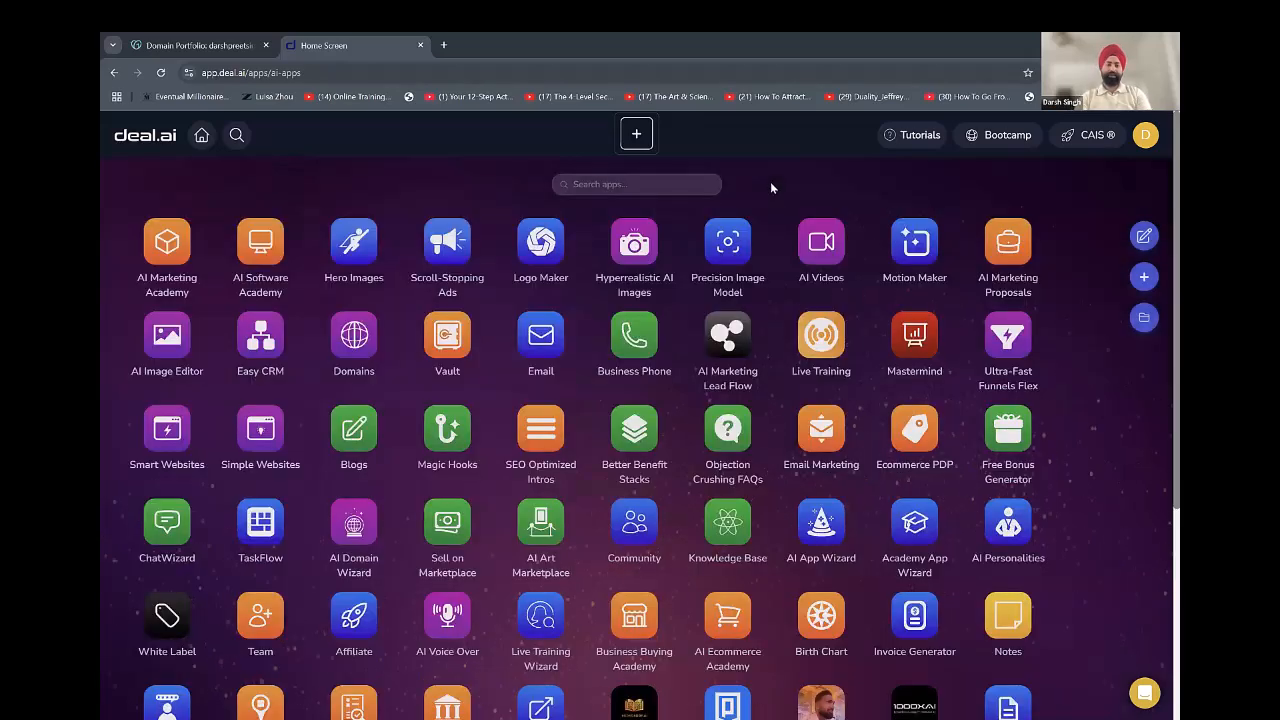
Search the apps for "ai app", open the AI App Wizard and start creating a new app.
type("ai app")
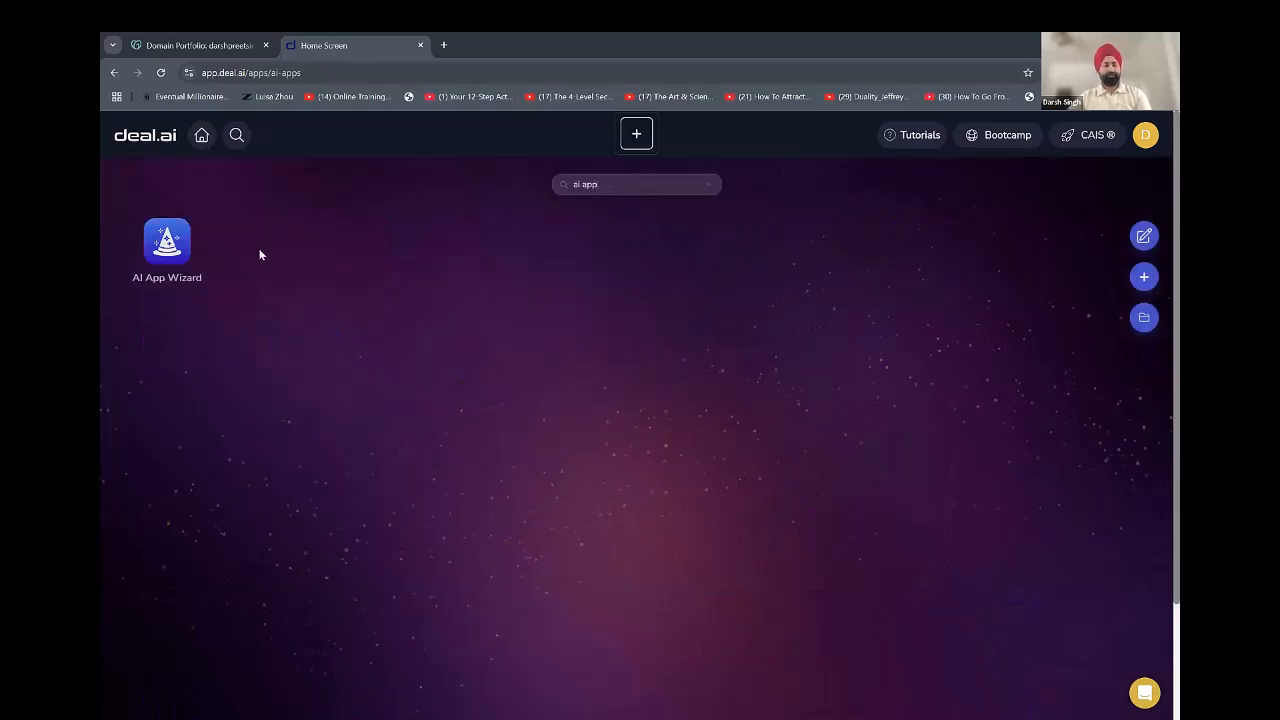
left_click(160, 249)
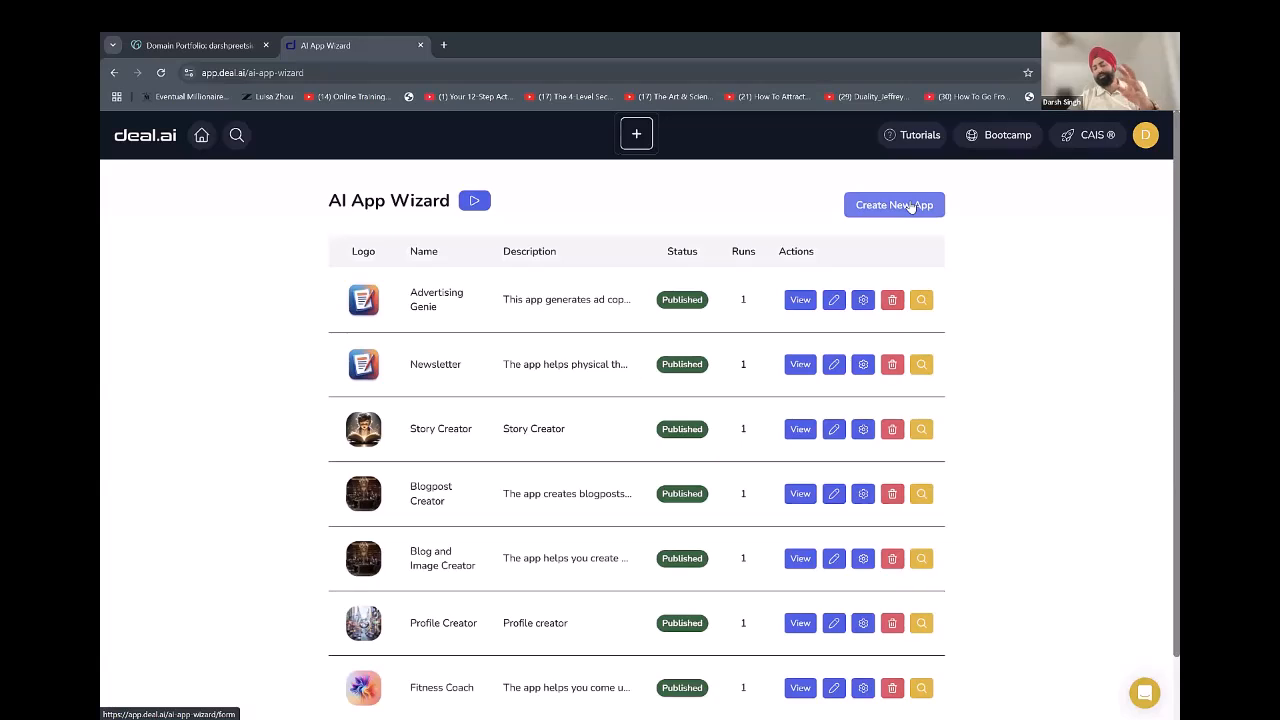
left_click(910, 206)
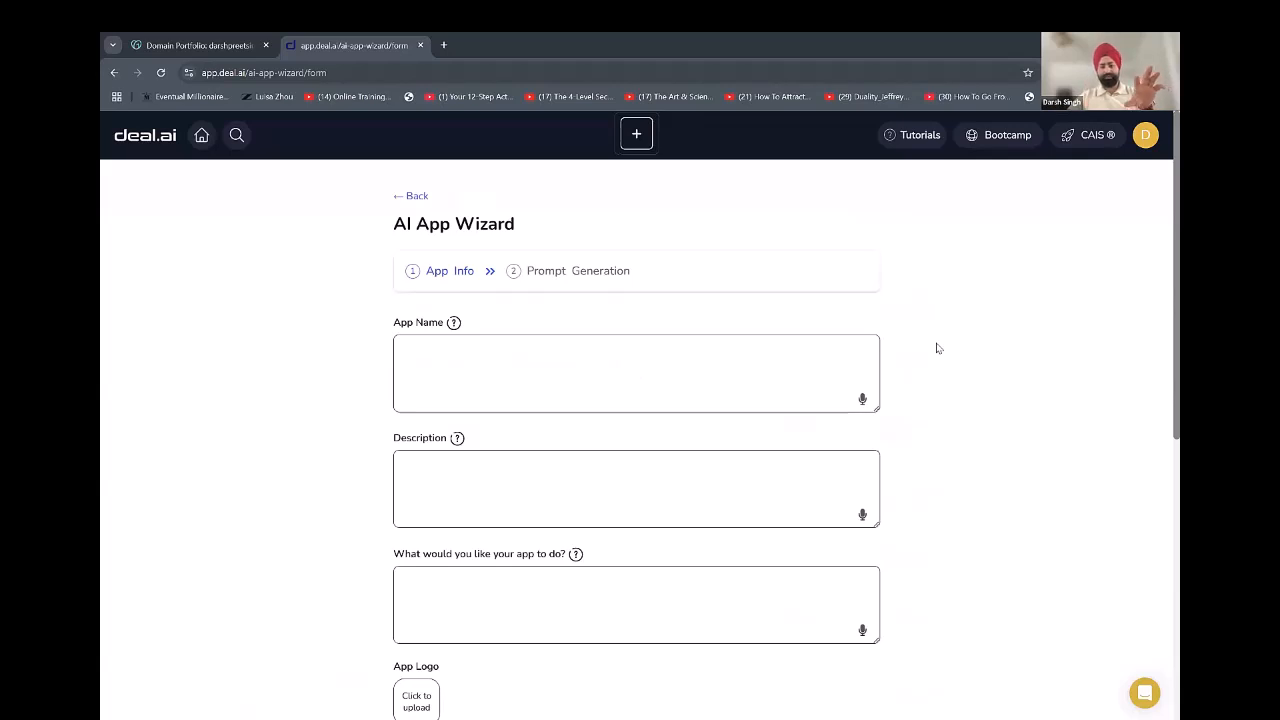
Review the new app form's fields, focusing on App Name, Description and the "What would you like your app to do?" question.
scroll(937, 350, "down", 2)
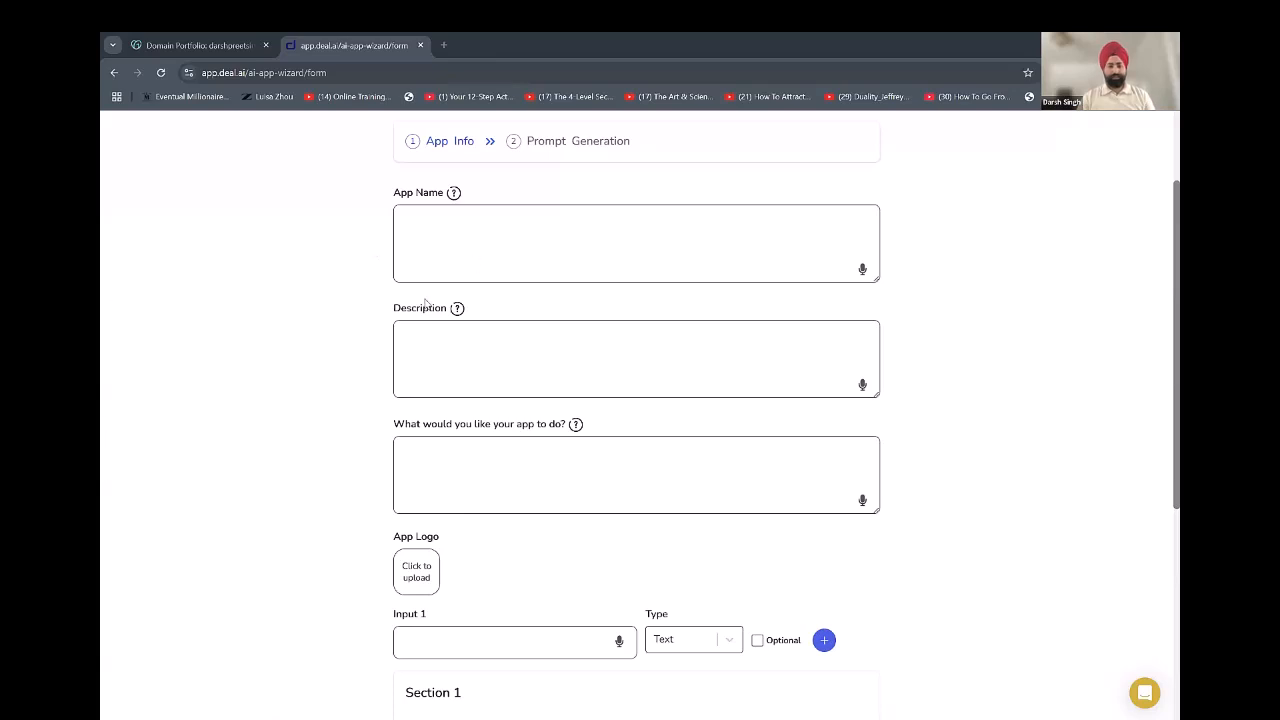
left_click(451, 209)
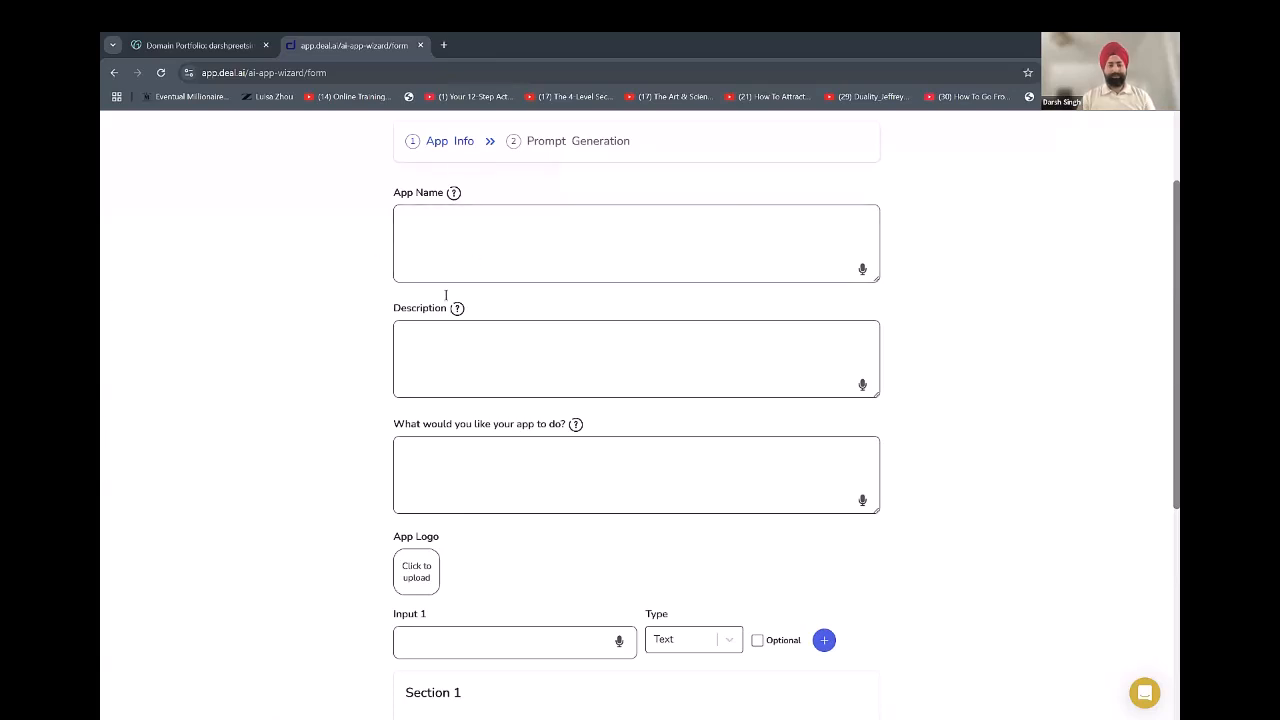
left_click_drag(440, 308, 414, 311)
left_click(414, 311)
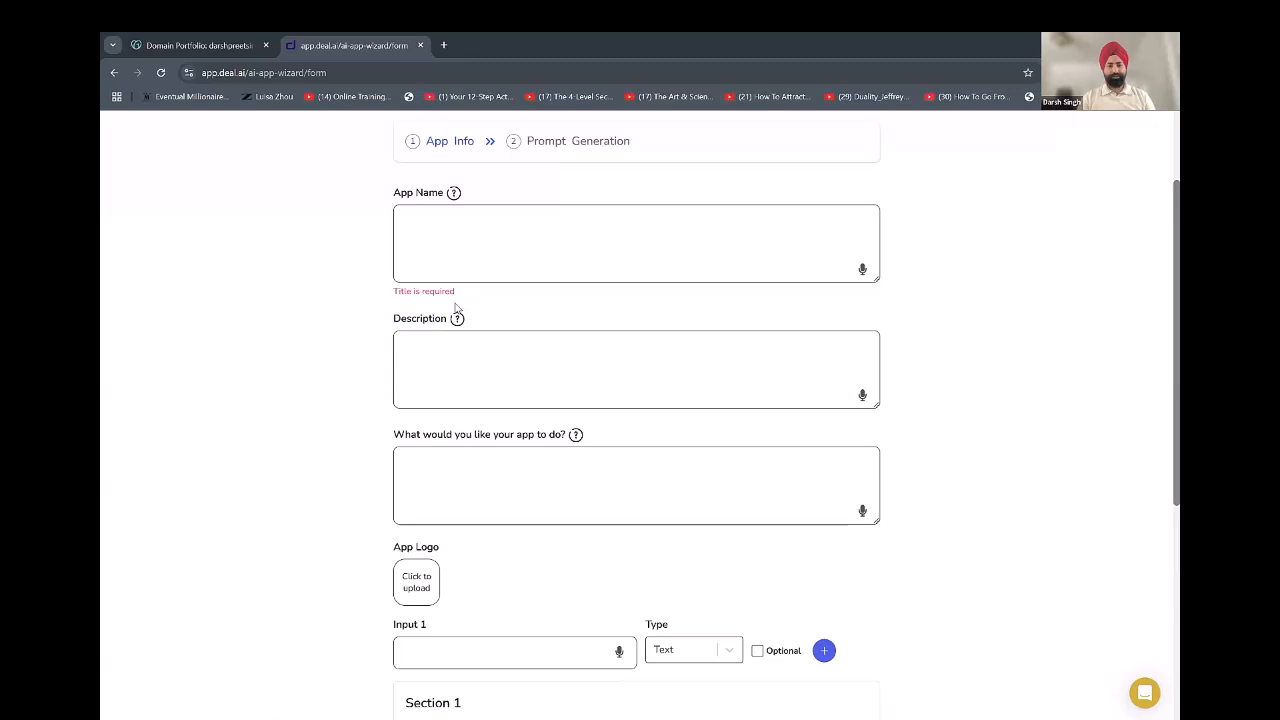
scroll(559, 374, "down", 2)
scroll(559, 374, "down", 2)
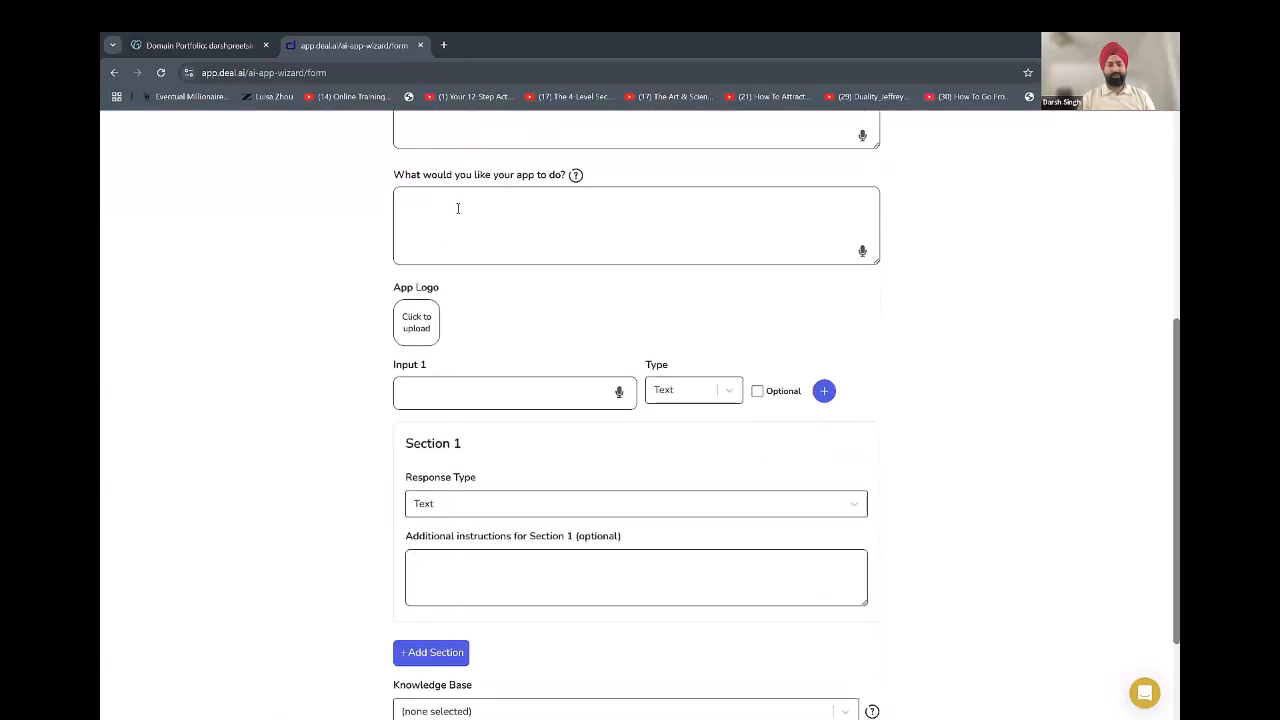
mouse_move(580, 176)
left_click_drag(393, 179, 494, 180)
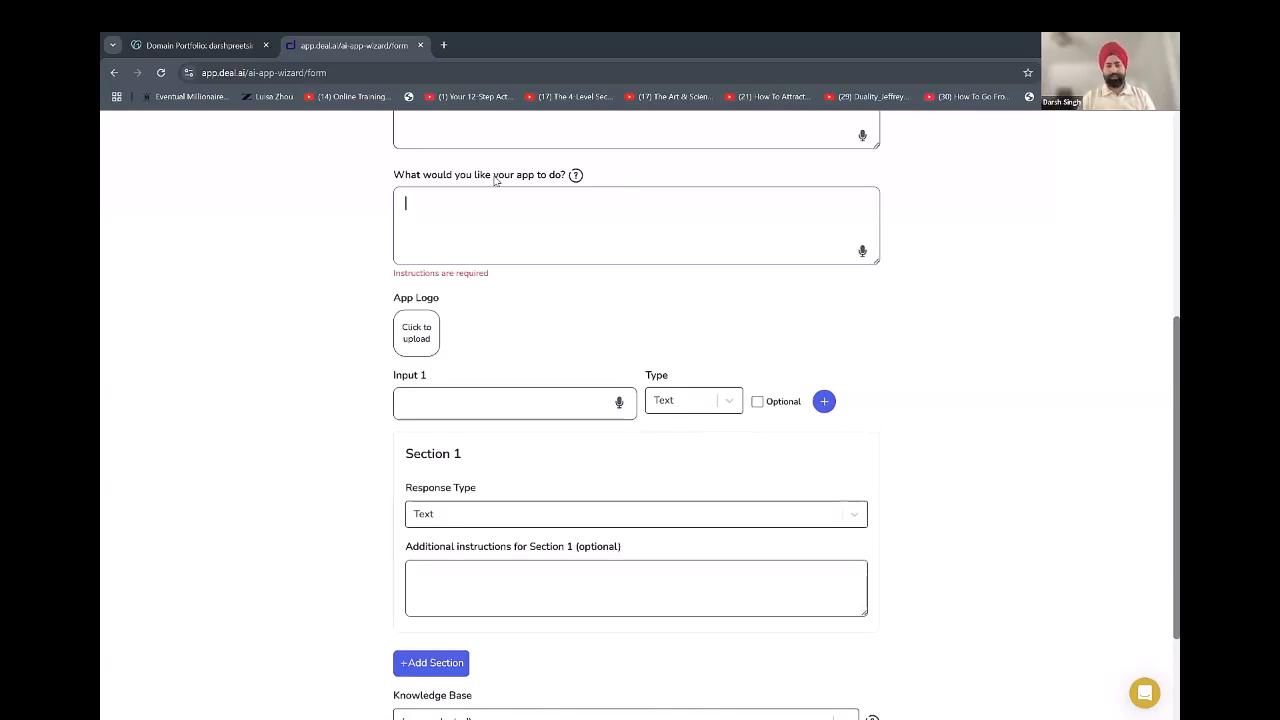
left_click_drag(392, 176, 557, 172)
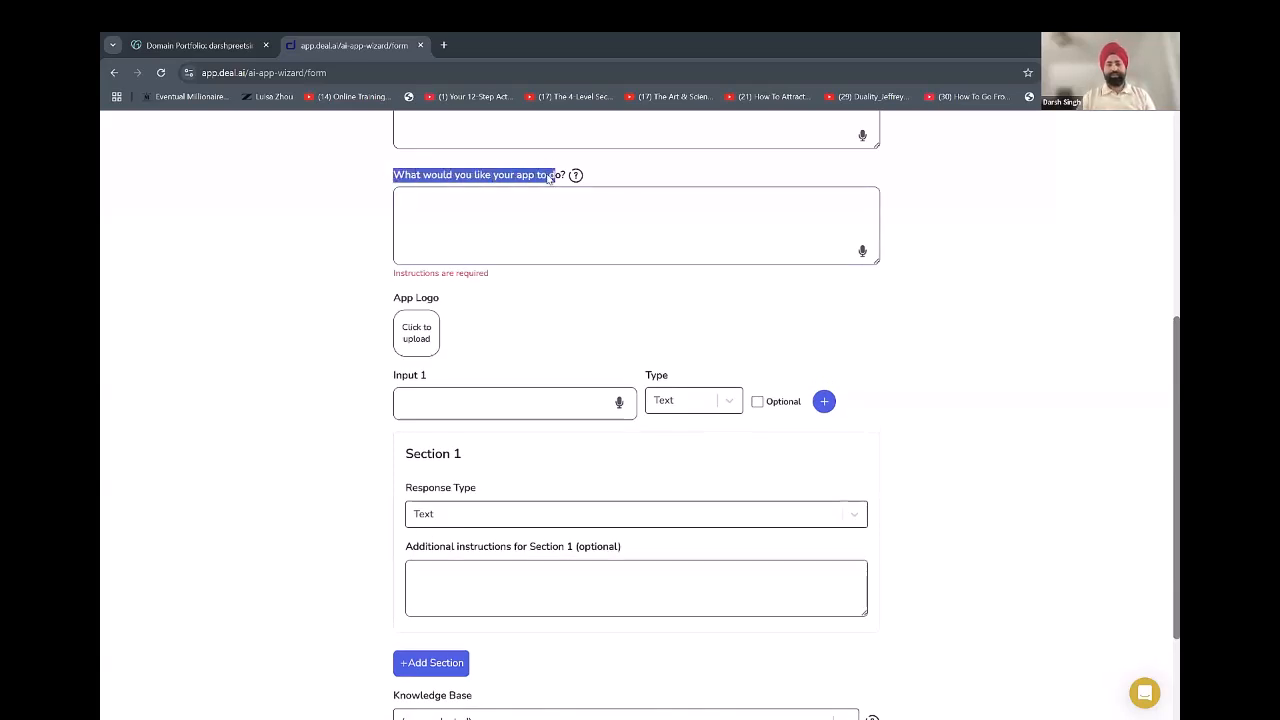
left_click_drag(386, 178, 566, 177)
left_click(527, 177)
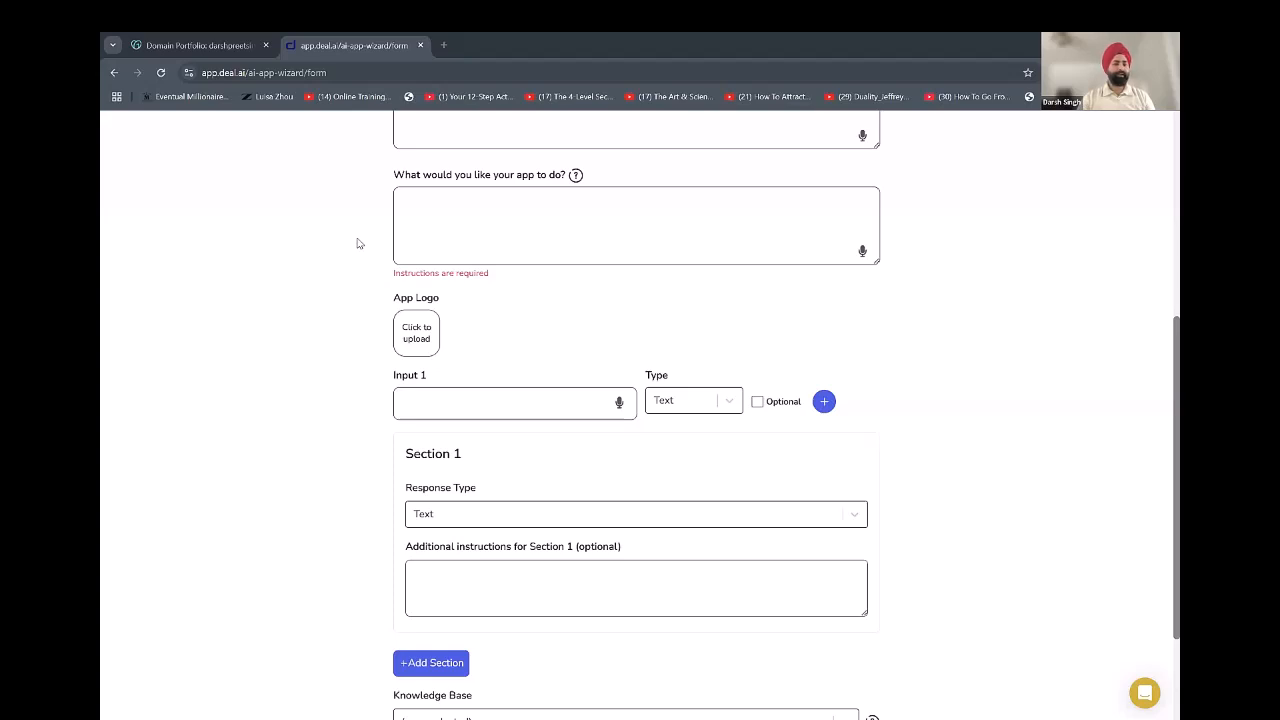
Begin the app instructions with "You are an expert dietician and your role is to provide a customized diet based on the inputs that".
left_click(515, 199)
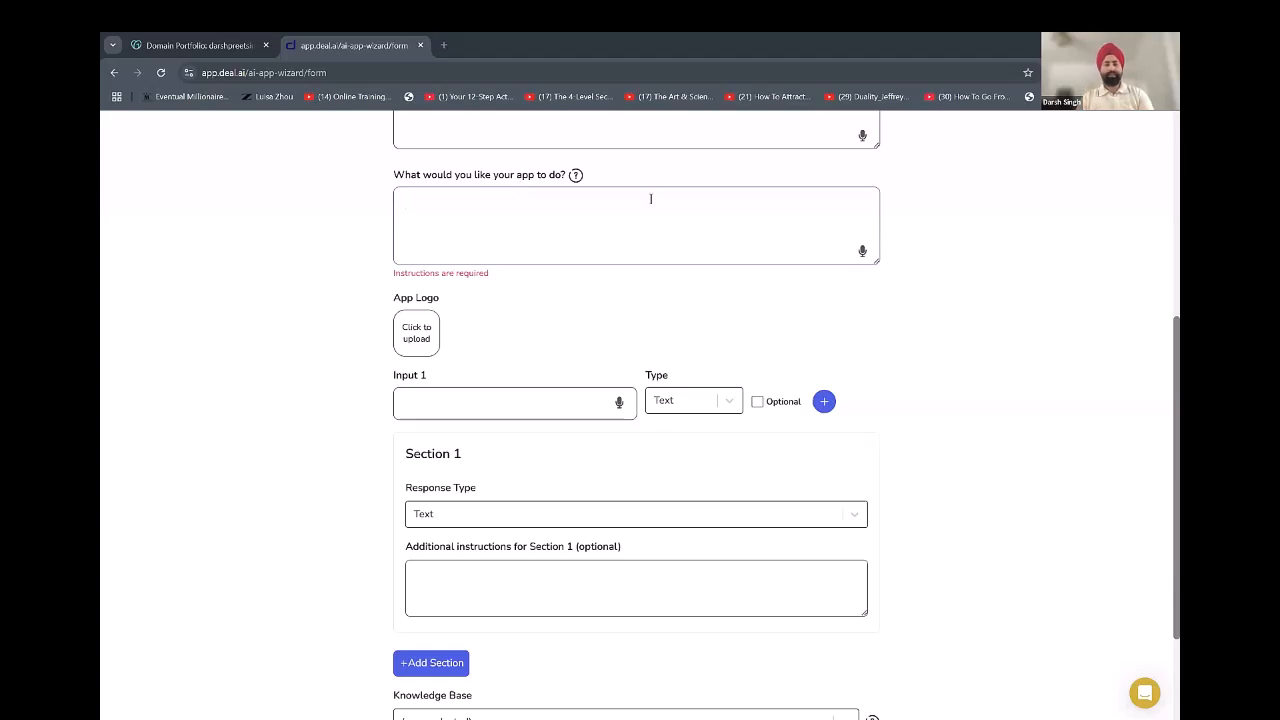
type("You are")
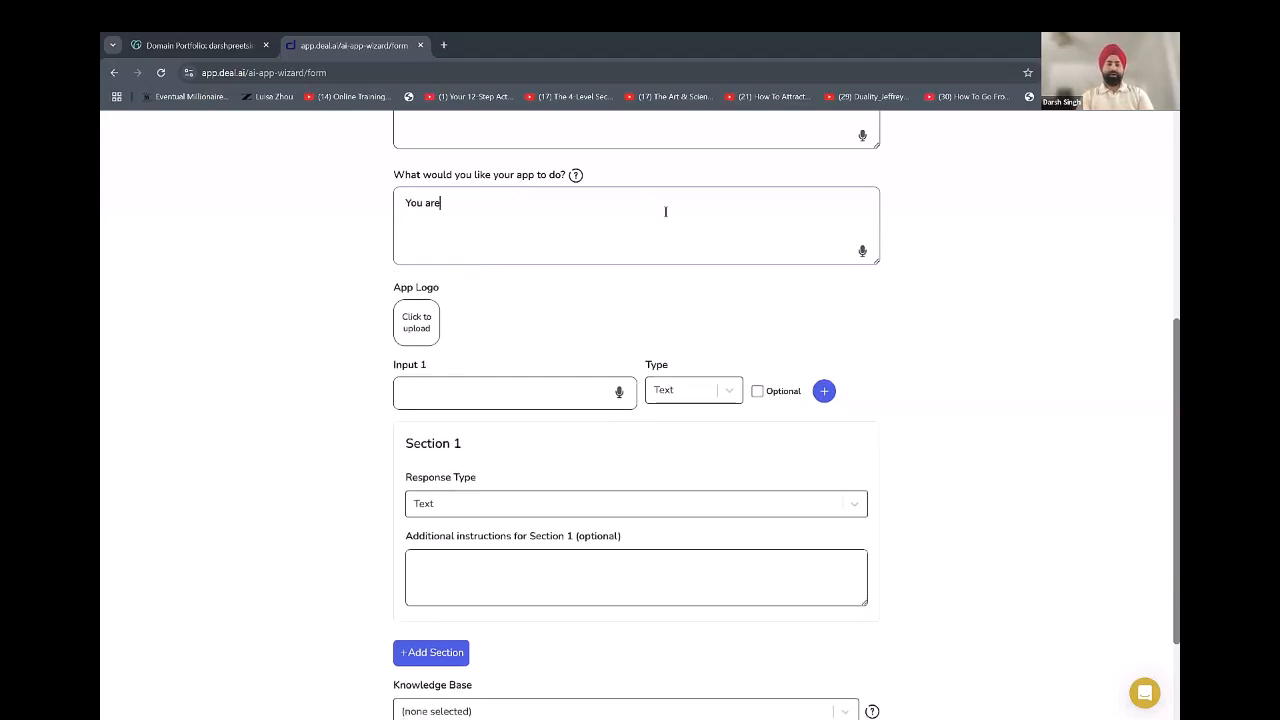
type(" an ex")
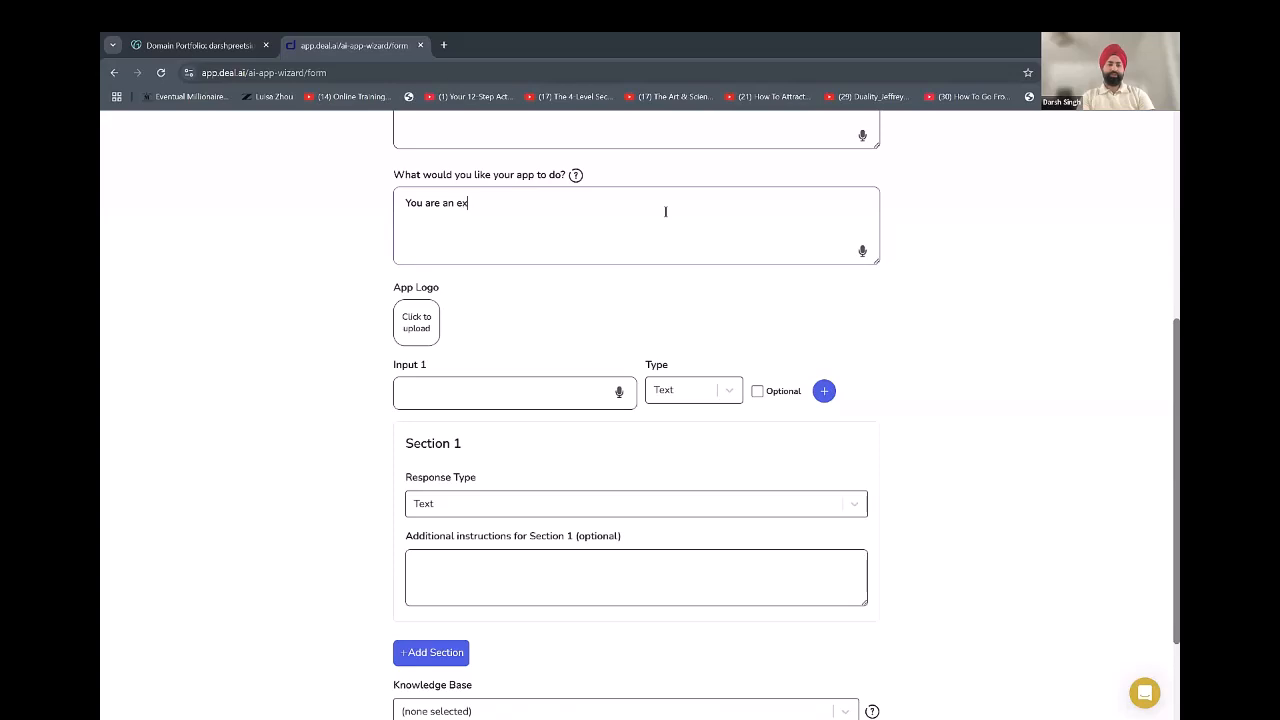
type("pert dietici")
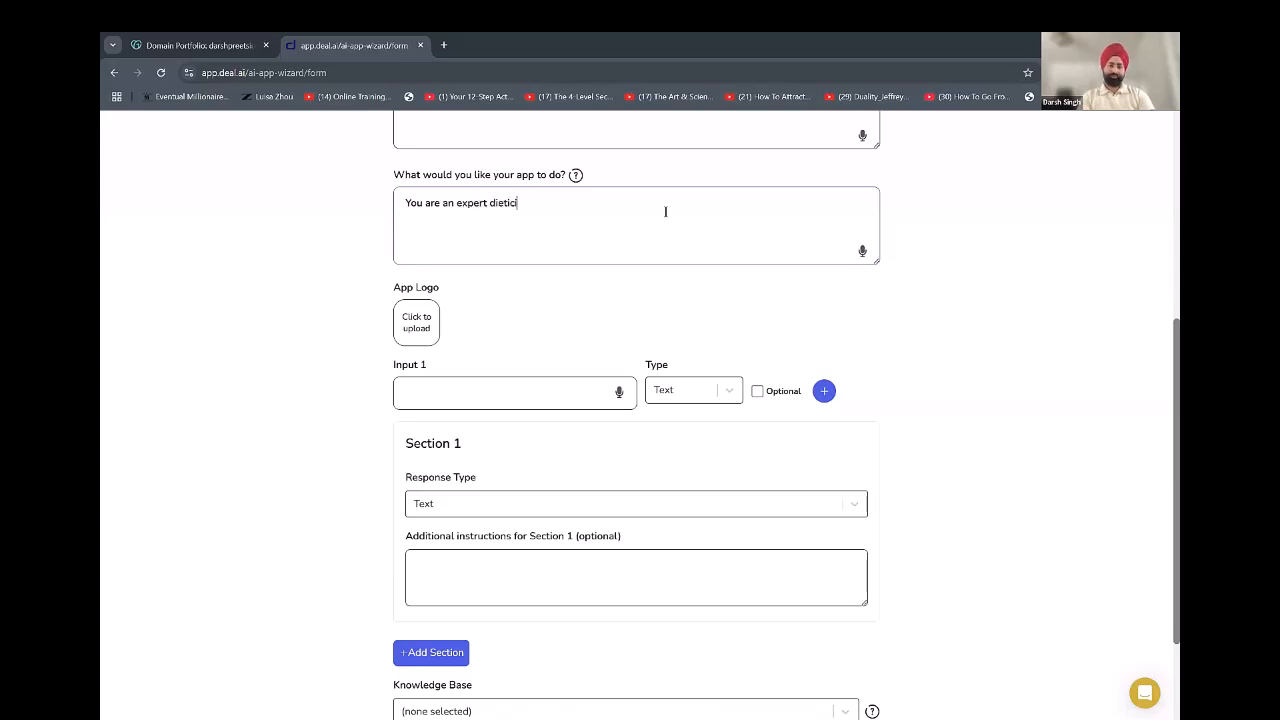
type("an and your role")
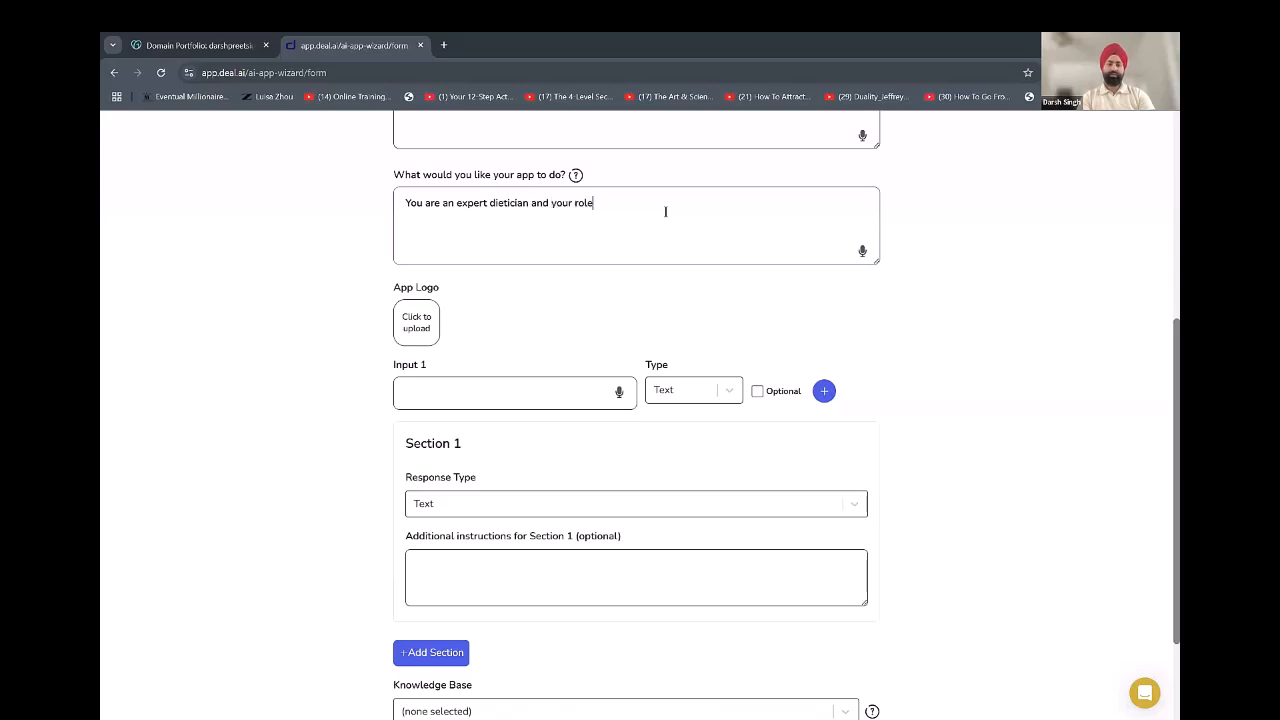
type(" is to provide a cus")
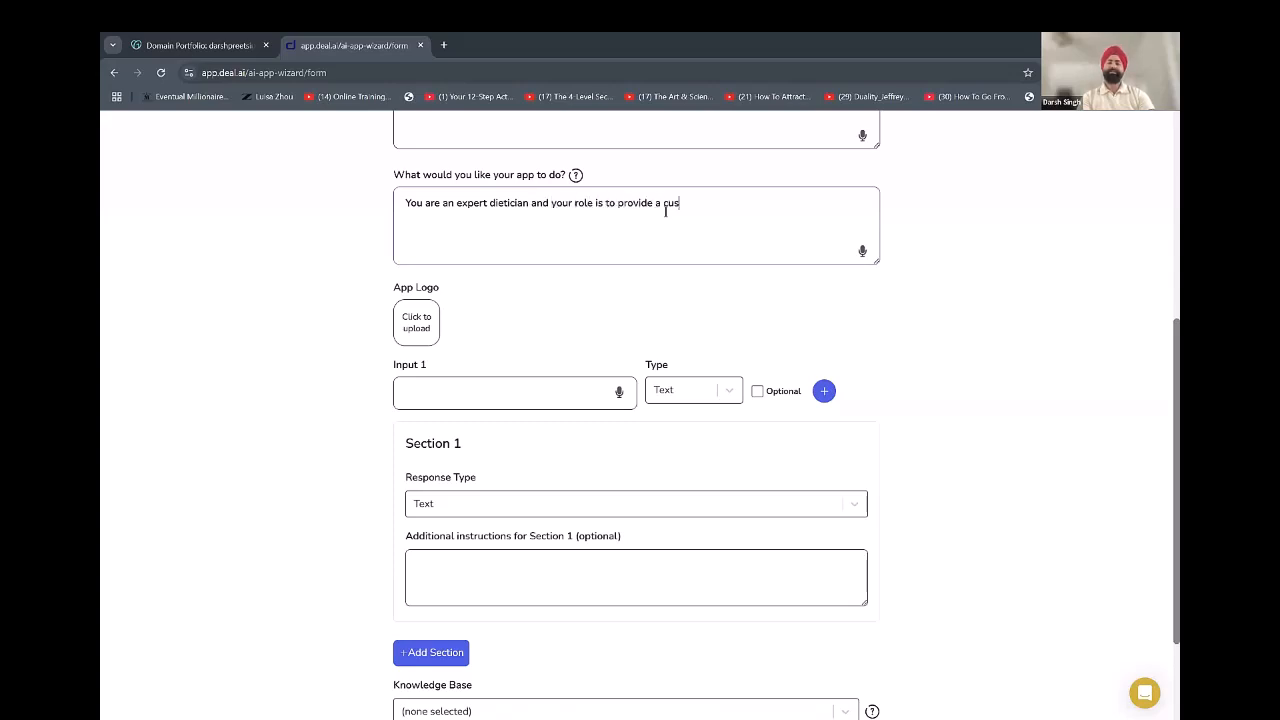
type("tomized diet based on the in")
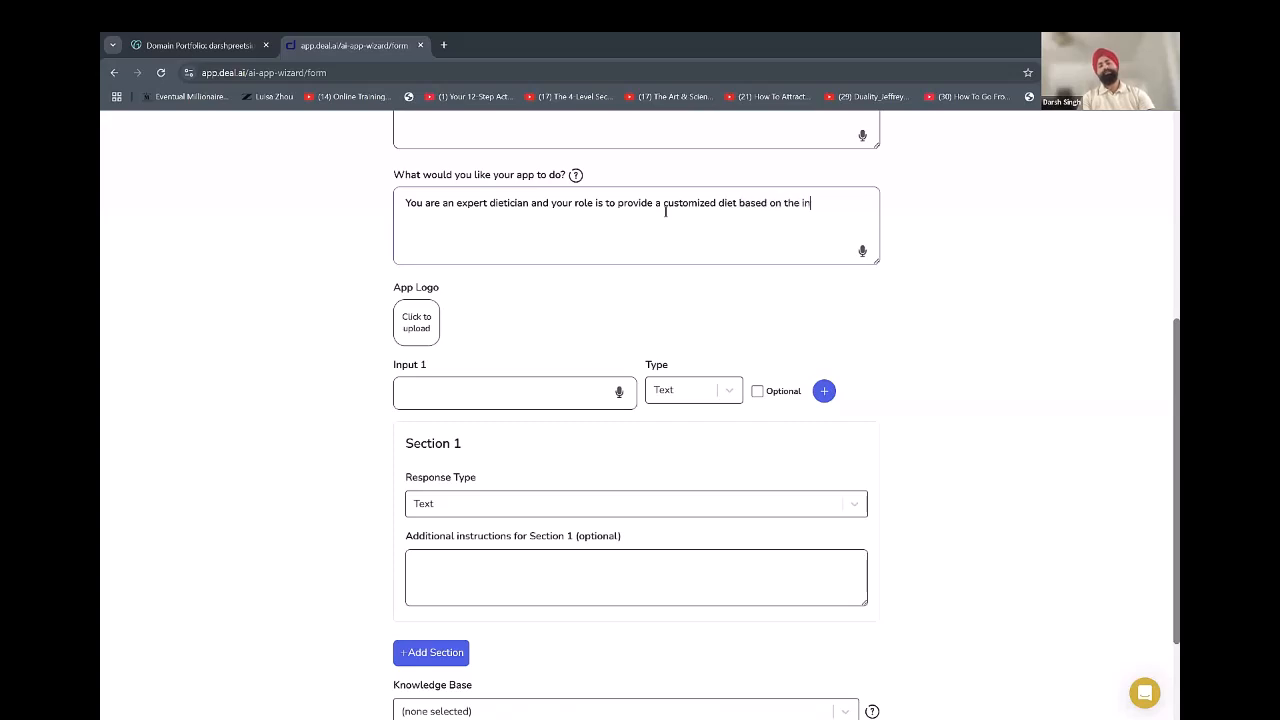
type("puts that")
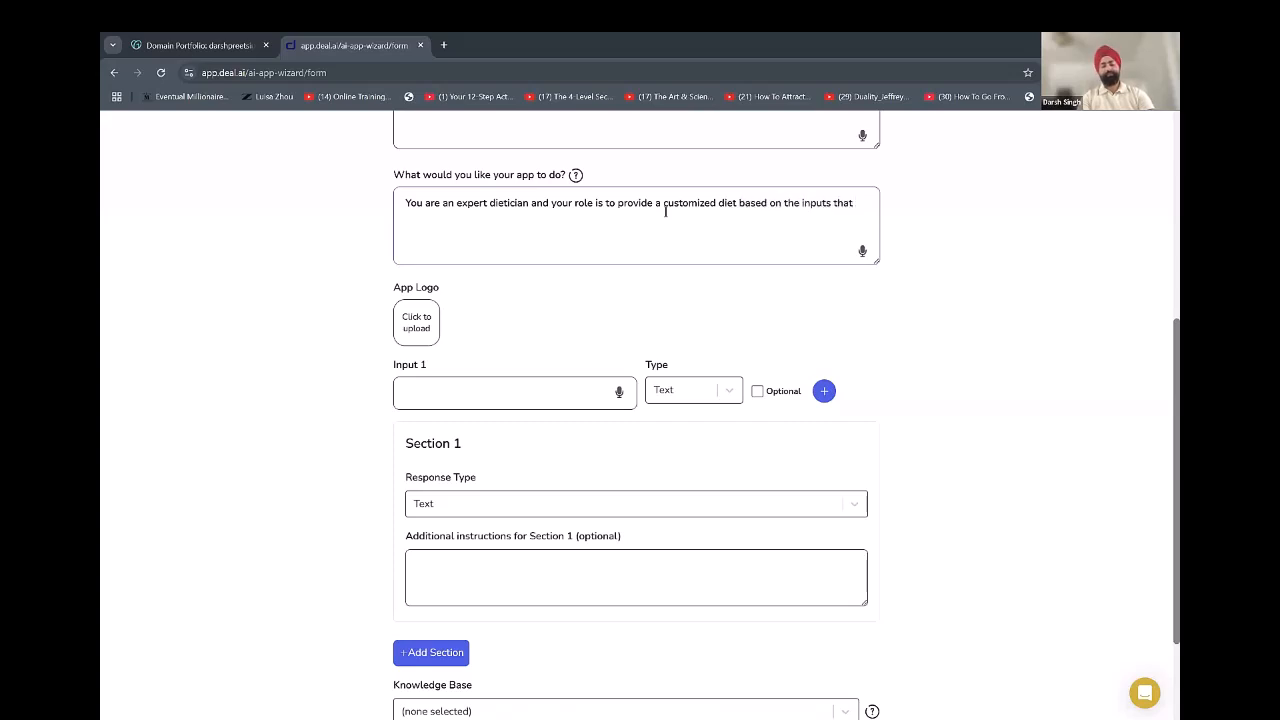
Continue the instructions with "the user will provide you. The user will provide you the following inputs:" followed by a blank line.
type(" the user will provide you. The user will provide you the following inputs:")
key("Return")
key("Return")
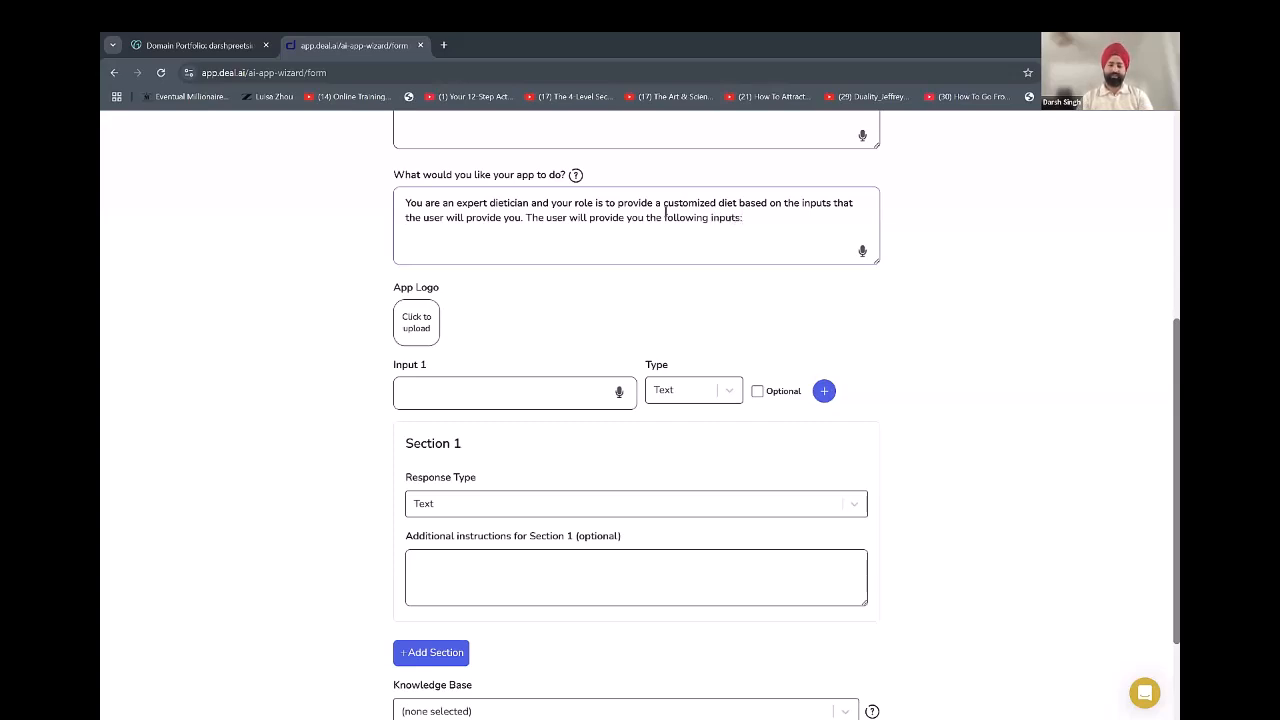
type("- Age")
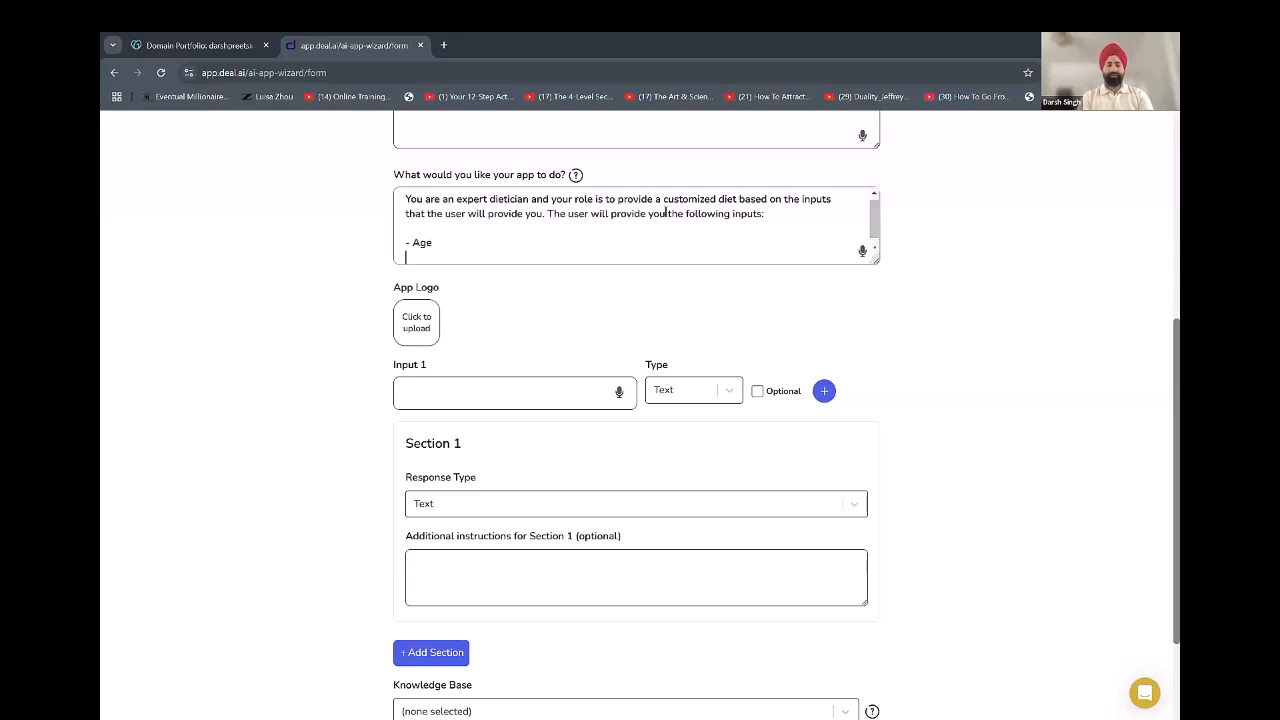
key("BackSpace")
key("BackSpace")
key("BackSpace")
type("Existin")
type("g")
key("BackSpace")
key("BackSpace")
key("BackSpace")
key("BackSpace")
key("BackSpace")
key("BackSpace")
key("BackSpace")
key("BackSpace")
List the first user inputs in the instructions on separate dashed lines: Weight at present, Their Goal, Age and Gender.
type("Weight")
type("a")
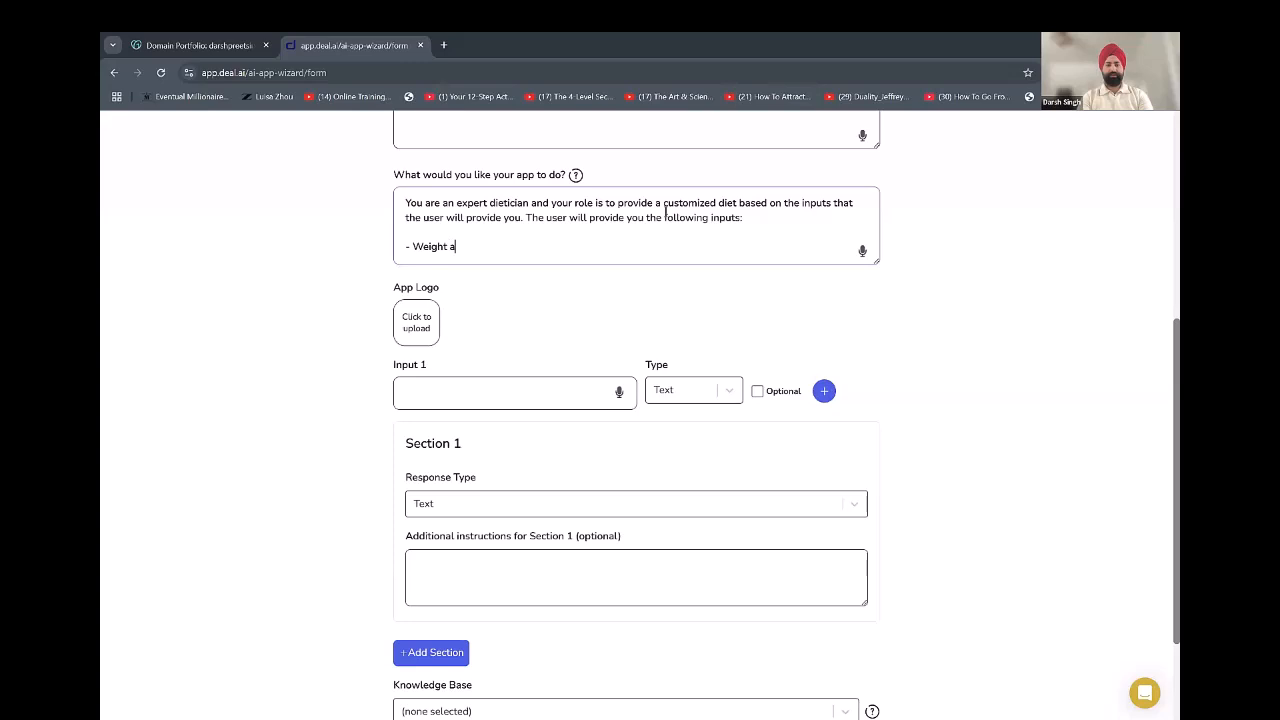
type("t present")
key("Return")
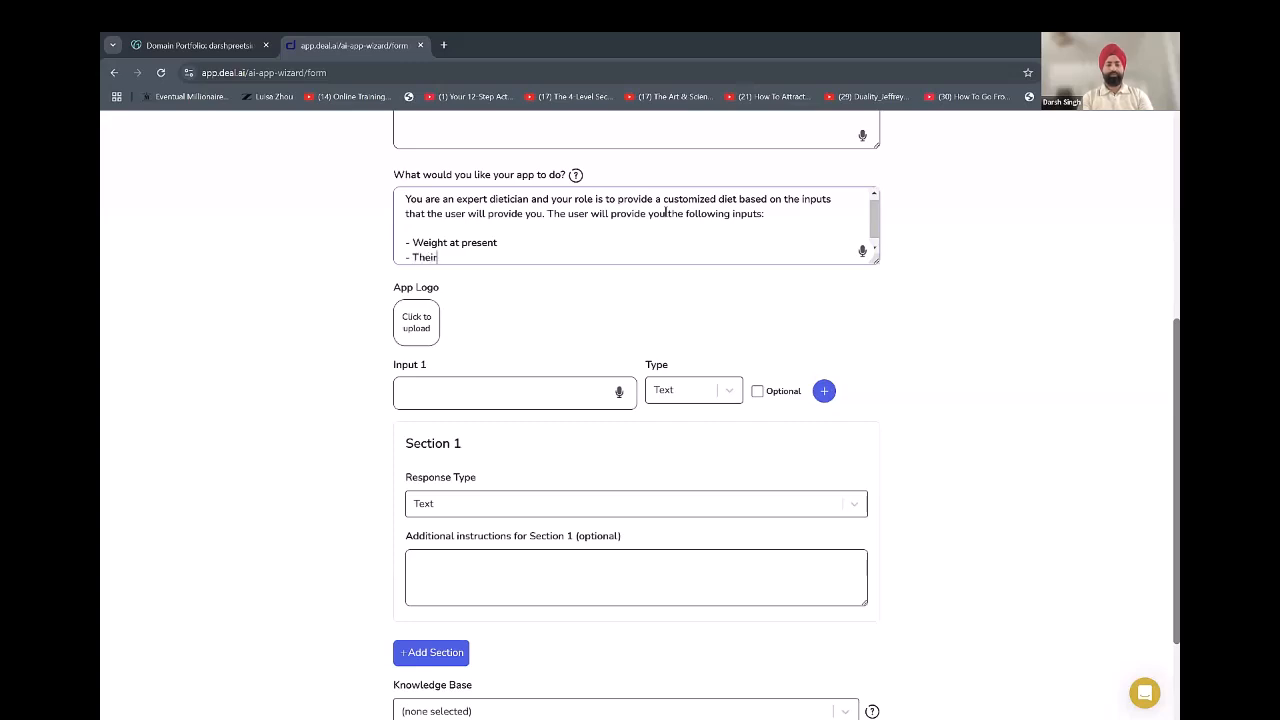
type("- Their Goal")
key("Return")
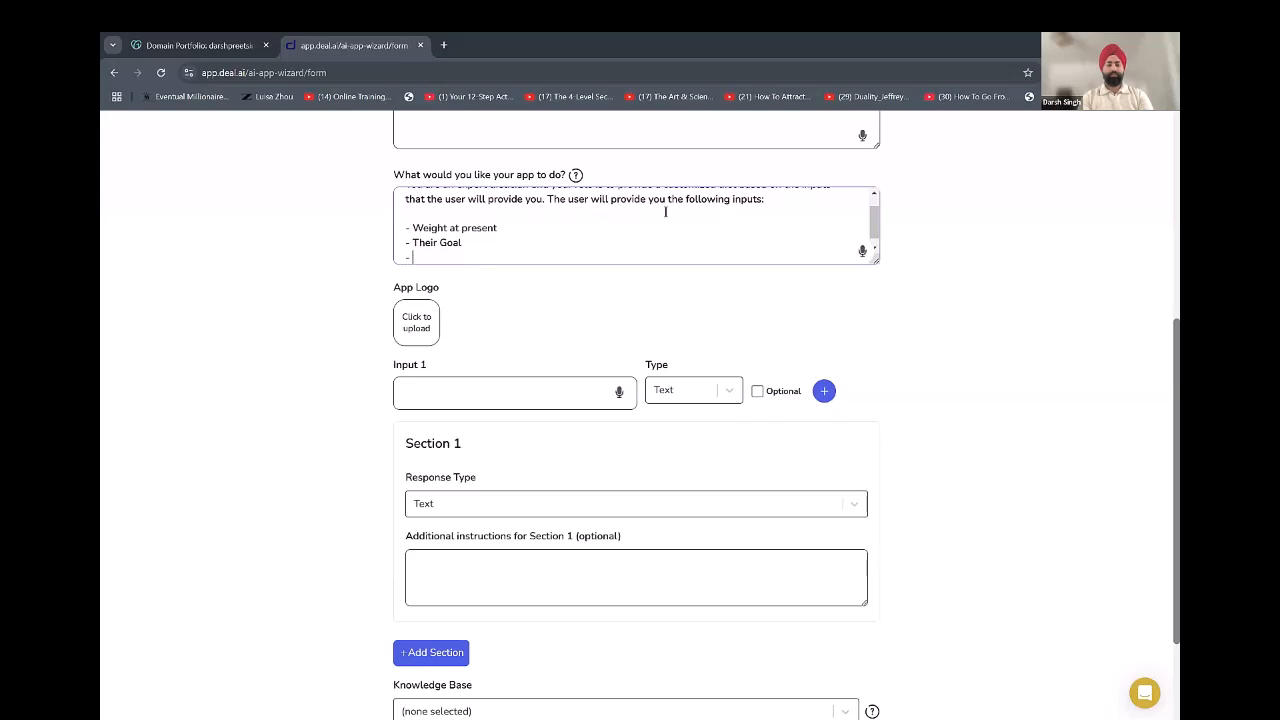
type("- Age")
key("Return")
type("-")
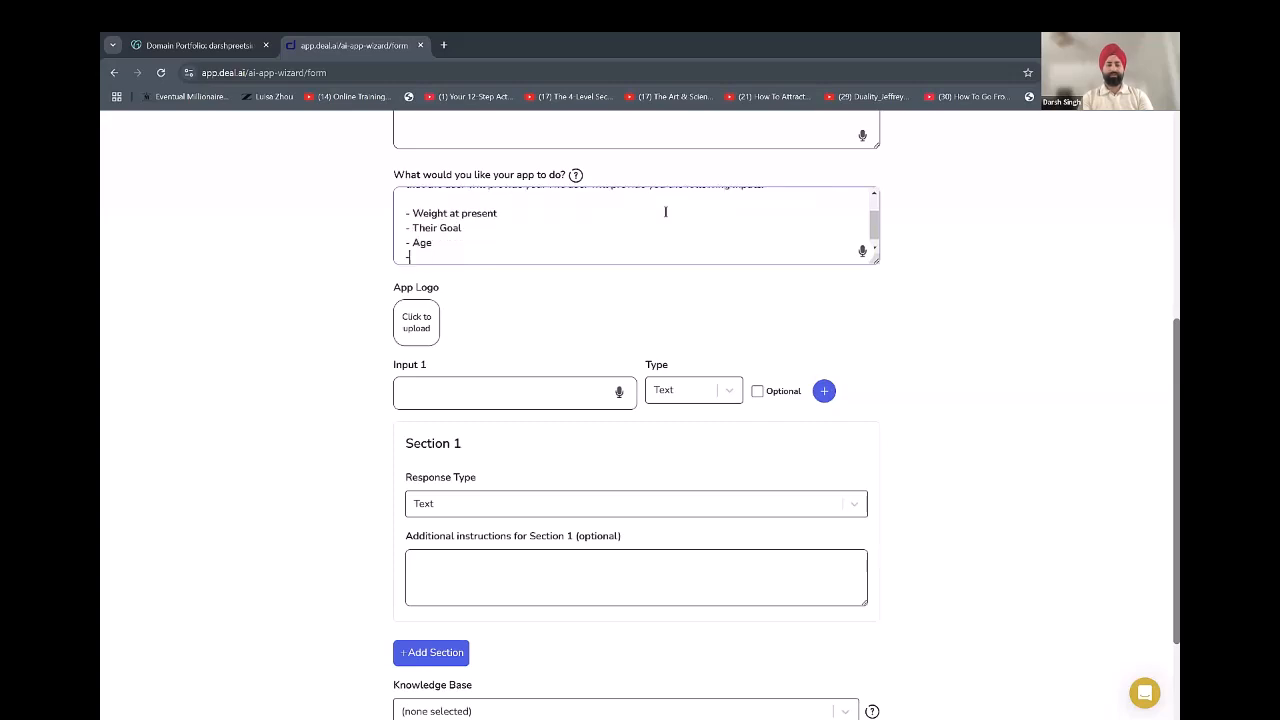
type(" Gender")
key("Return")
Complete the dashed input list with the lines "Dietiery restrictions", "Any health complications" and "Any allergies".
type("- Dietiery re")
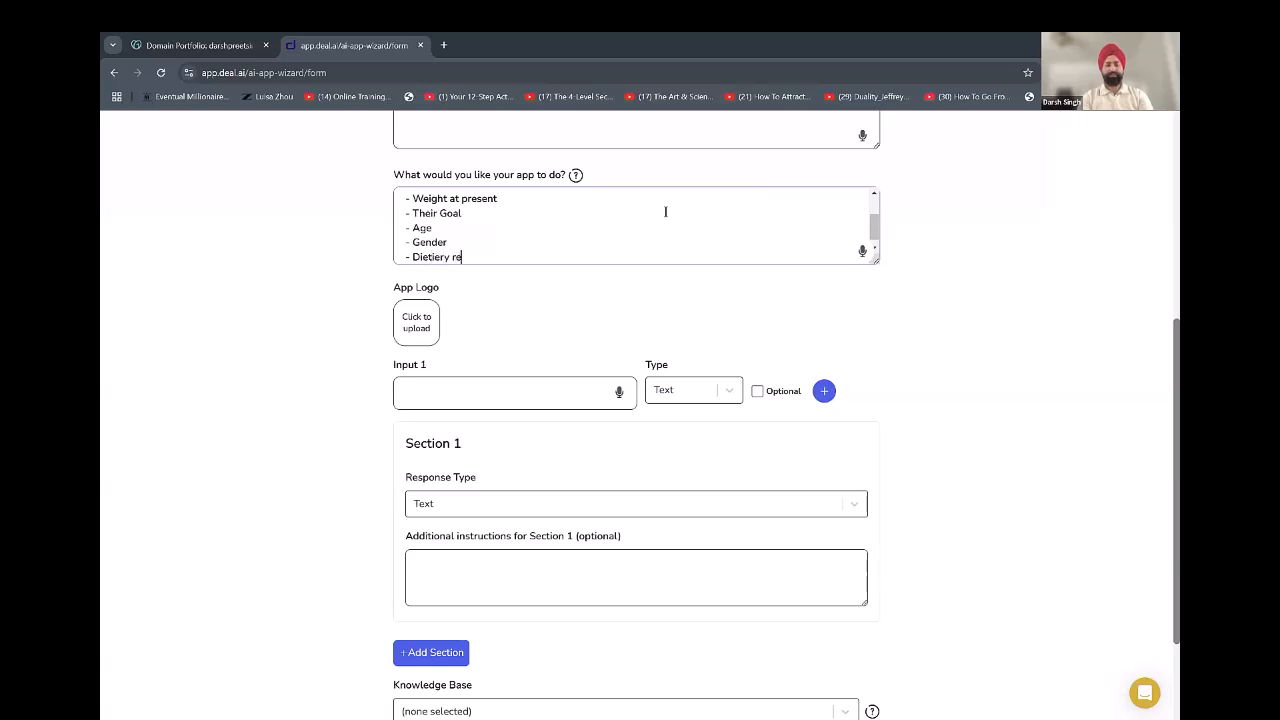
type("ns")
key("Return")
type("- Any health compoications")
key("Return")
type("- Any allergies")
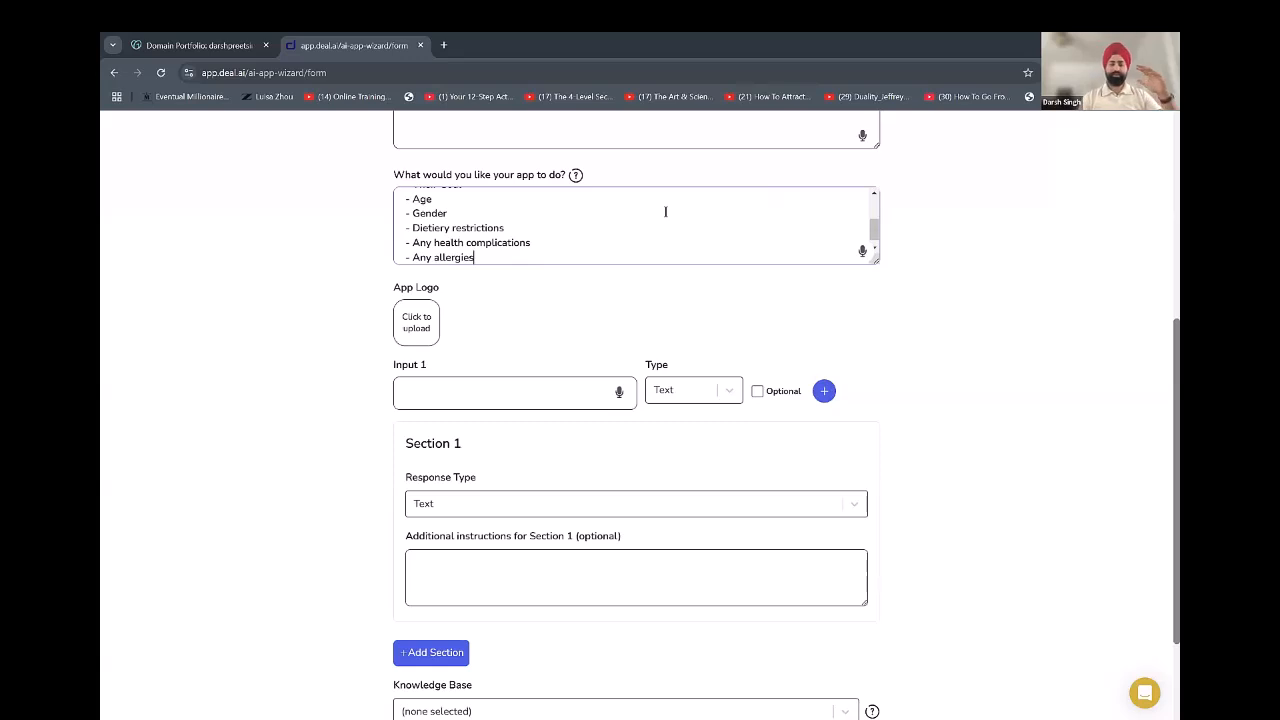
key("Return")
key("Return")
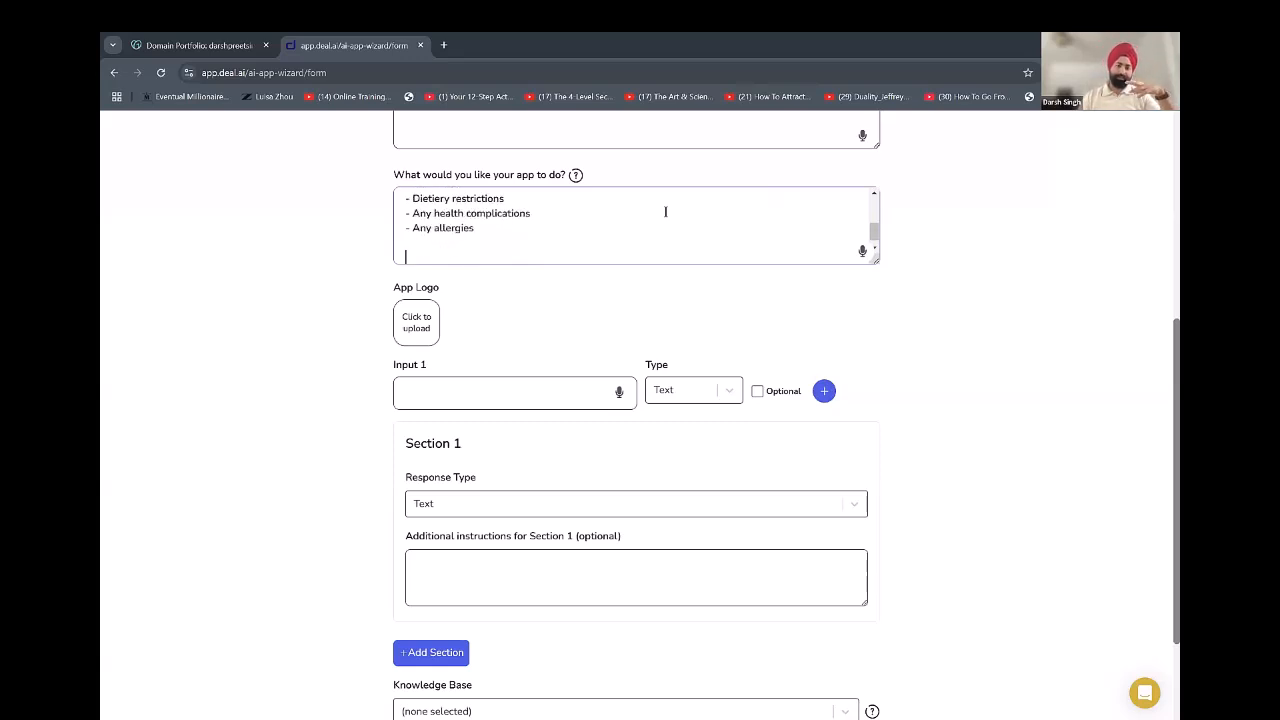
key("BackSpace")
key("BackSpace")
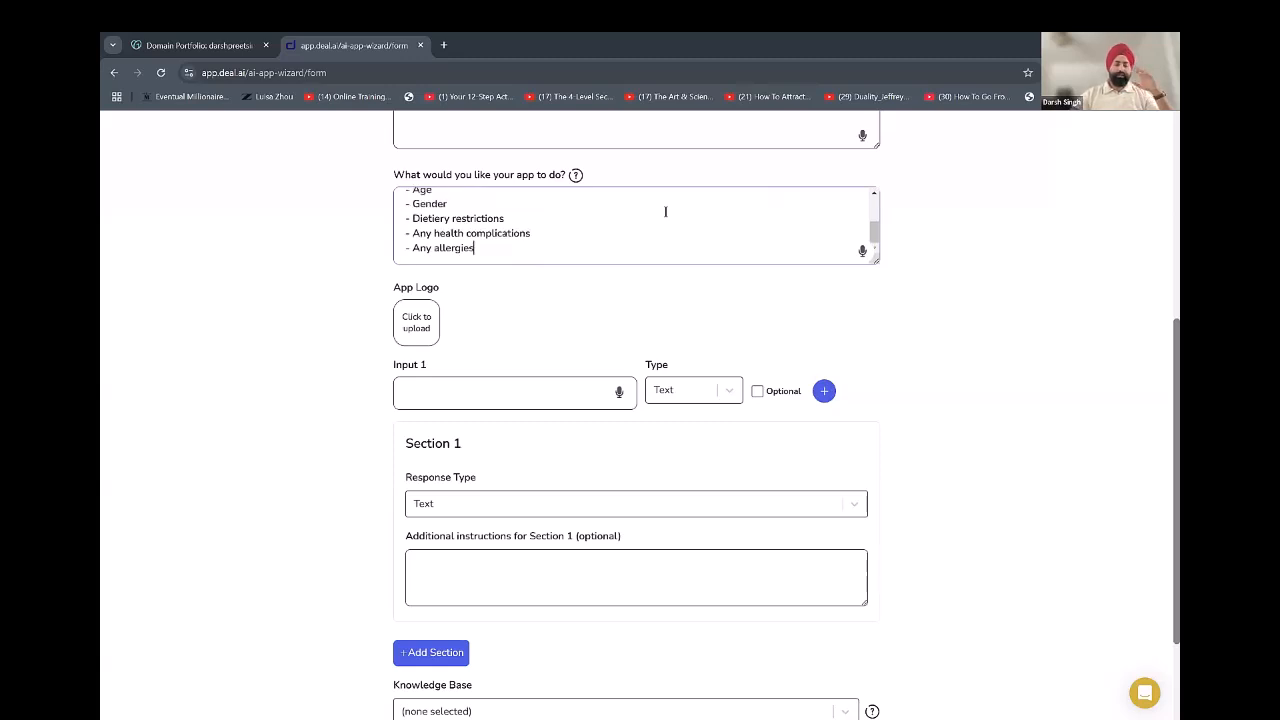
Read through the app instructions from the opening dietician role to the end of the list of user inputs.
scroll(948, 434, "up", 3)
scroll(928, 427, "down", 1)
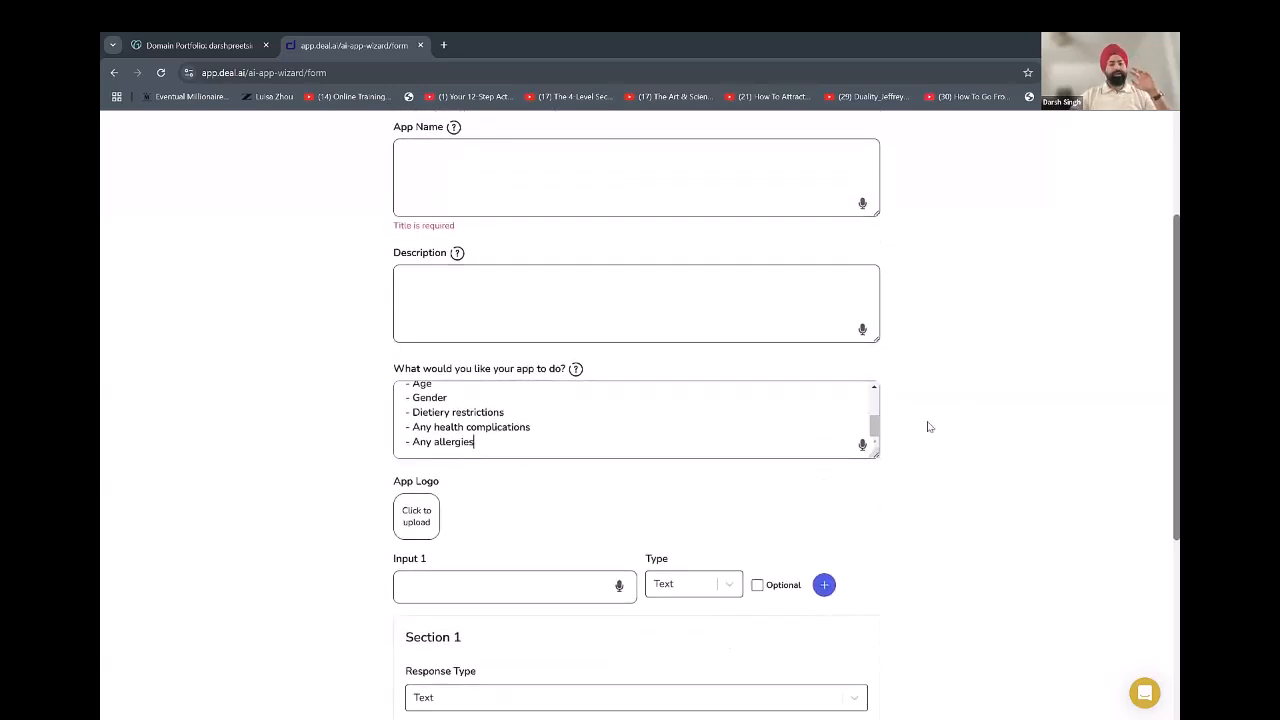
scroll(685, 328, "down", 1)
scroll(756, 364, "up", 5)
left_click_drag(405, 332, 807, 367)
left_click(807, 367)
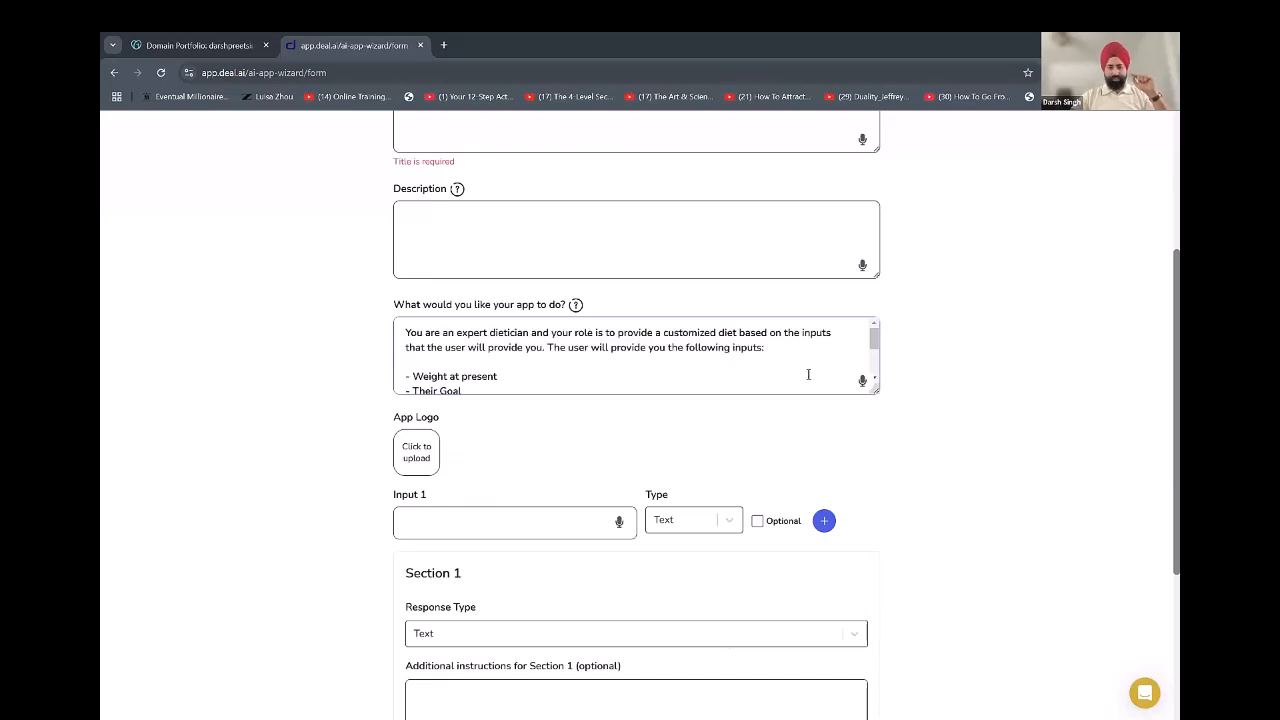
scroll(484, 371, "down", 2)
left_click_drag(484, 378, 445, 354)
scroll(461, 354, "up", 1)
scroll(475, 357, "down", 1)
left_click(481, 361)
scroll(710, 377, "up", 3)
left_click_drag(672, 397, 766, 397)
left_click(802, 397)
scroll(918, 368, "down", 2)
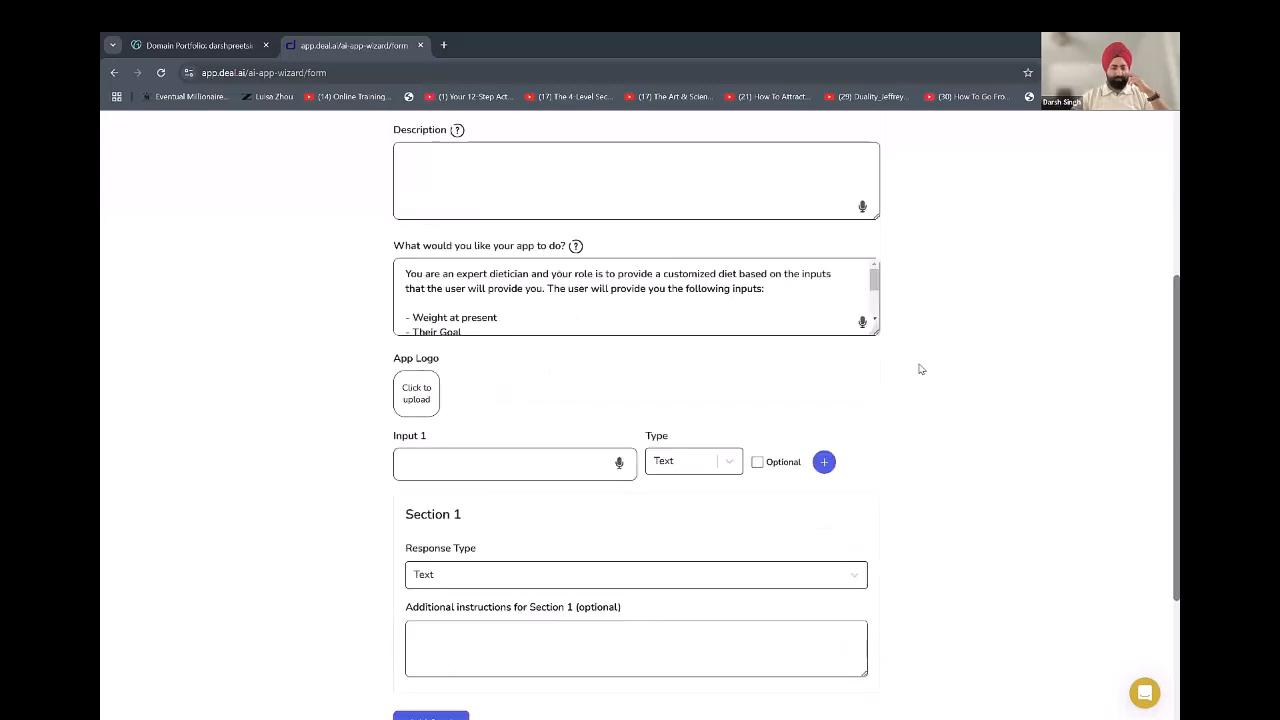
scroll(560, 240, "down", 1)
scroll(560, 242, "up", 1)
scroll(560, 245, "down", 1)
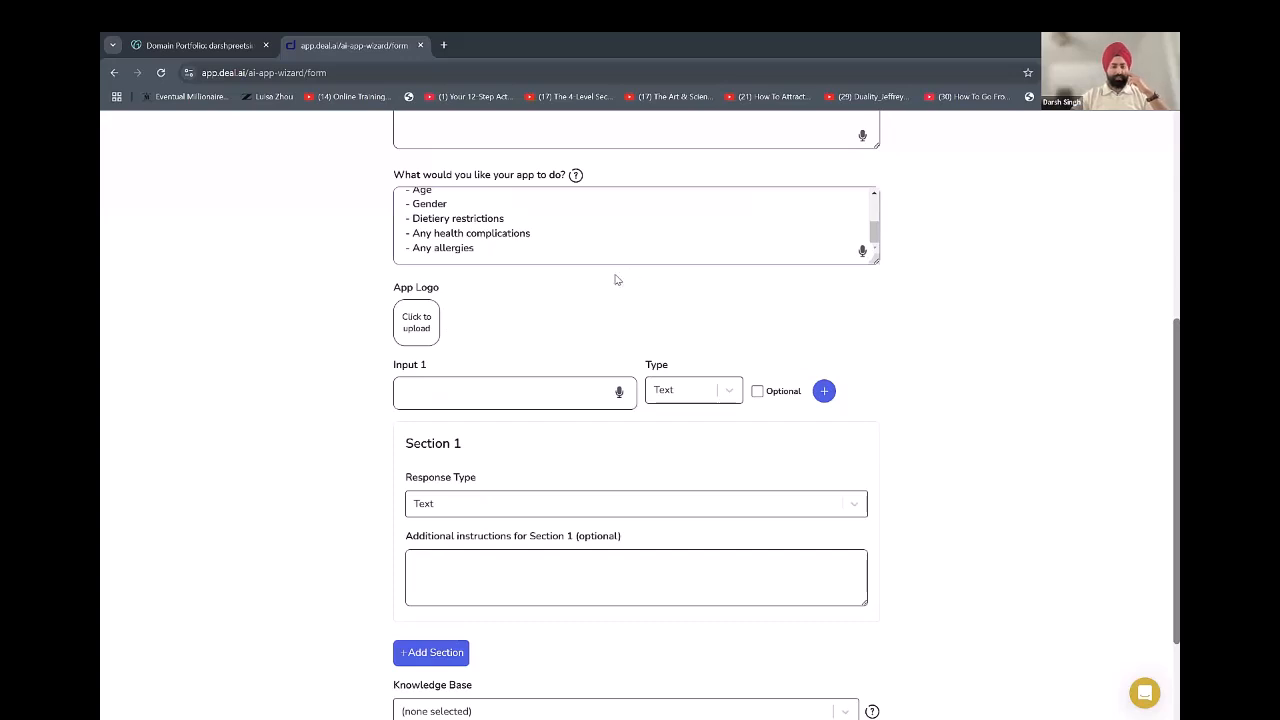
Add after the input list, following a blank line, "The diet plan should provide breakfast, lunch and dinner's diet with the recipes for 1 week".
key("Return")
key("Return")
type("THe ei")
key("BackSpace")
key("BackSpace")
type("h")
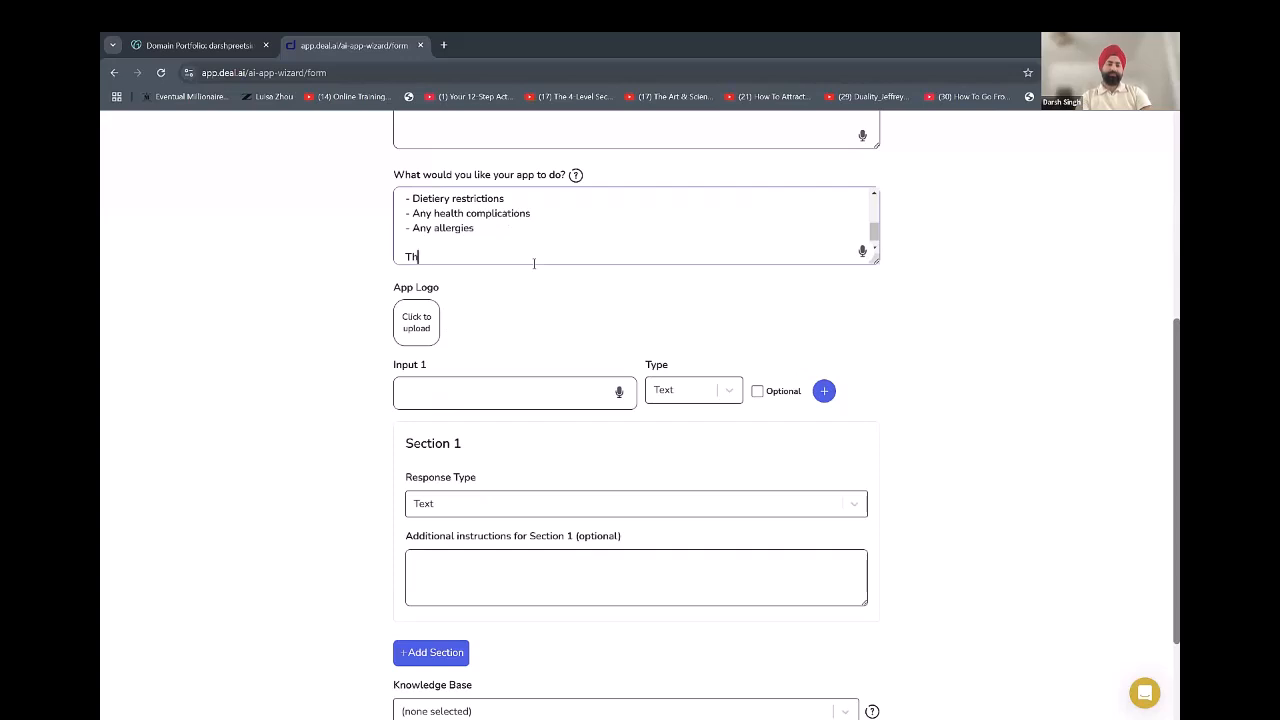
type("e diestp la")
type("lan should pr")
type("ovide")
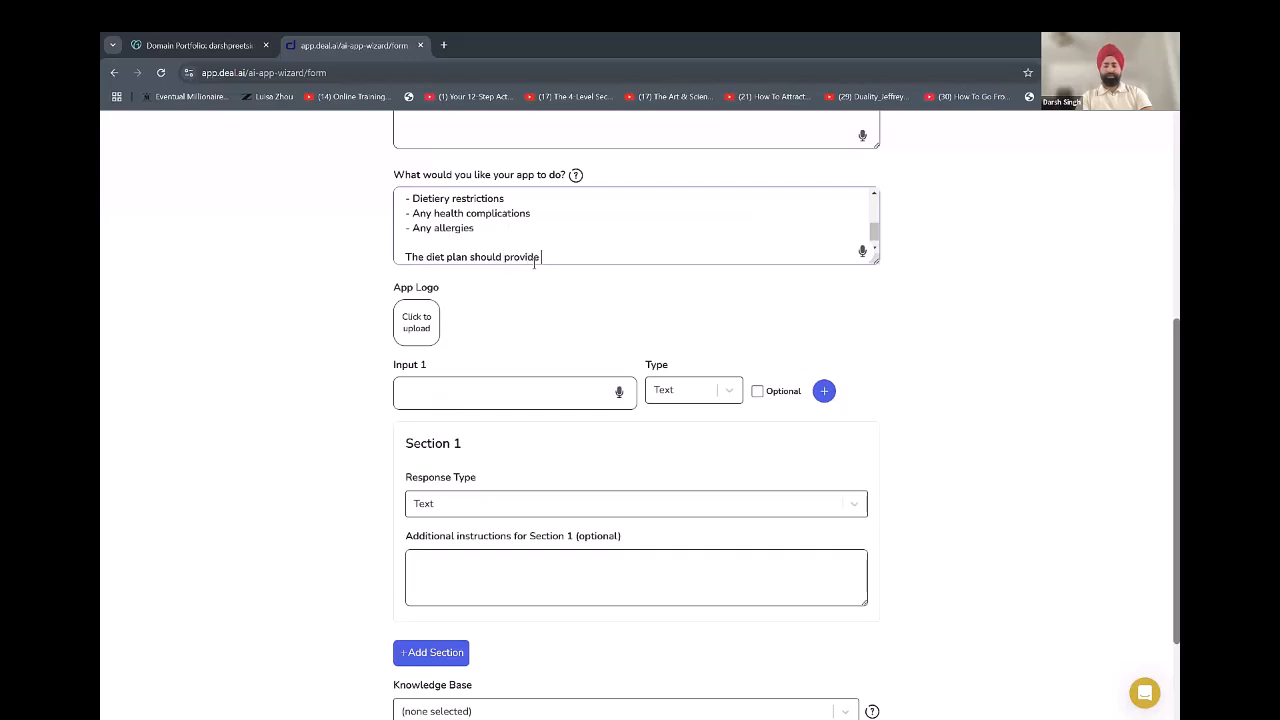
type(" breakfast, lunch and di")
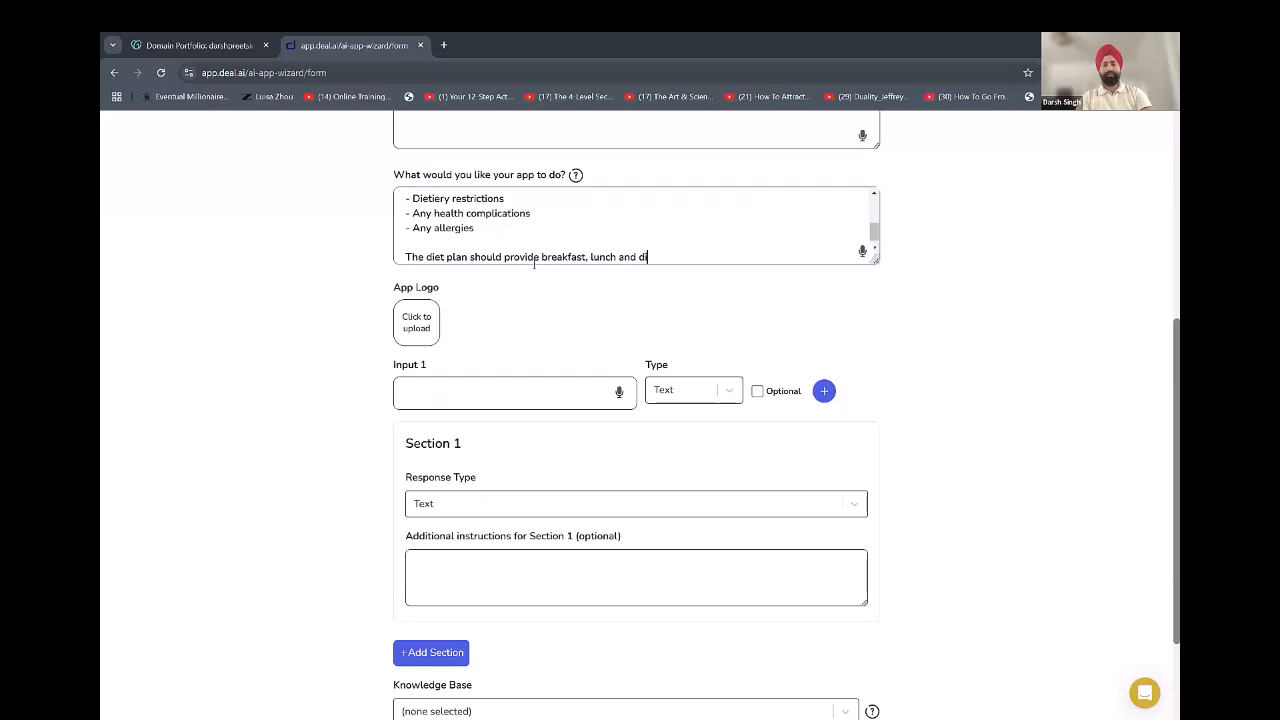
type("nner's diet wit")
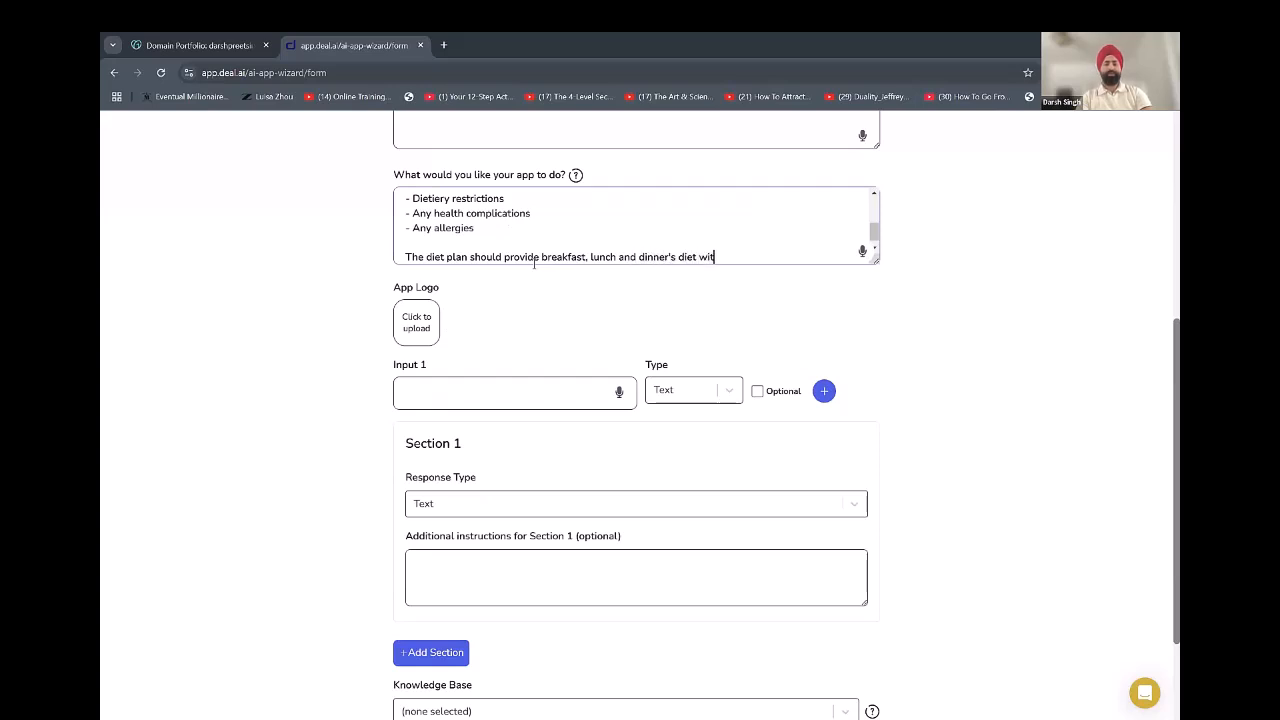
type("h the recipes for 1 week")
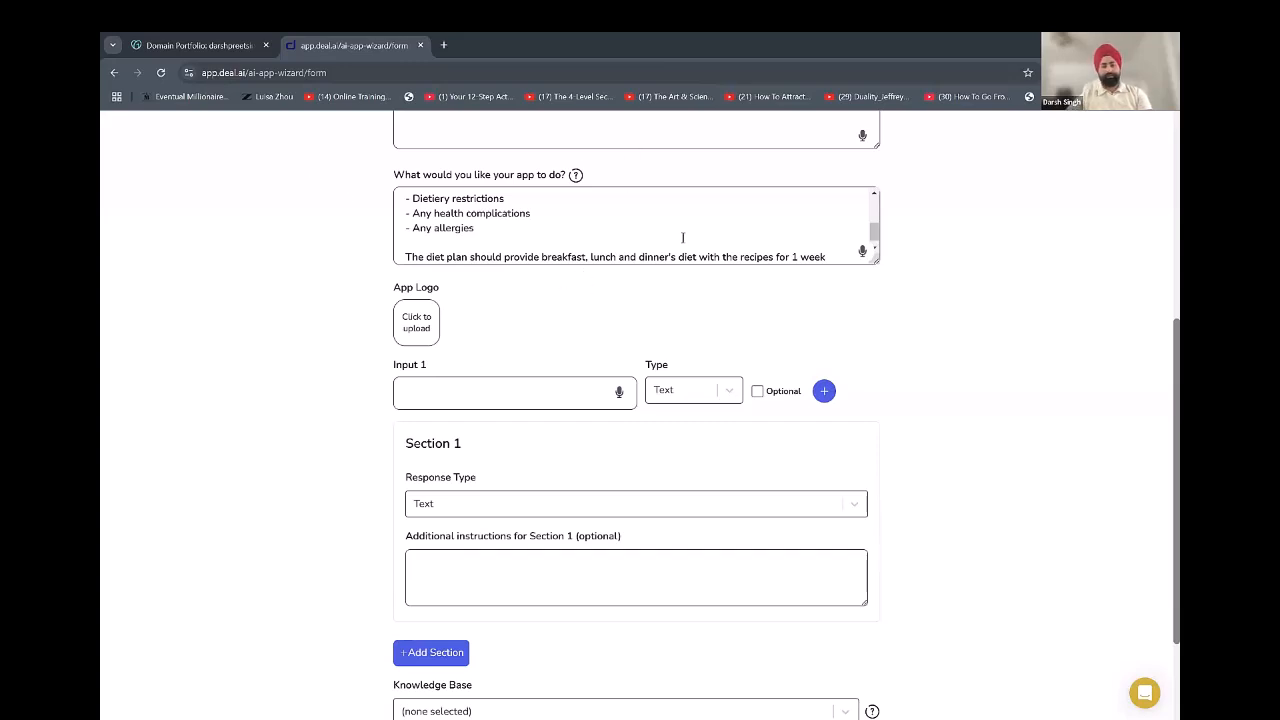
Read through the whole instructions text, from the expert dietician role to the closing diet plan sentence.
scroll(764, 256, "up", 6)
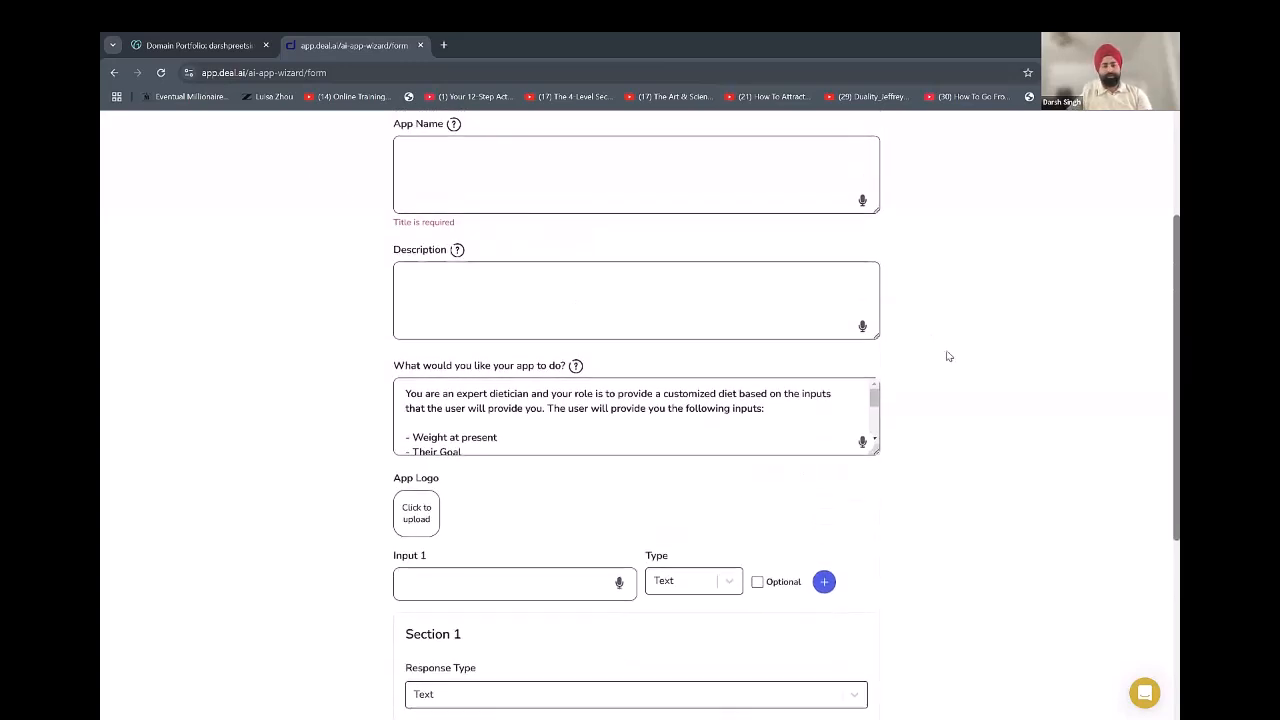
scroll(946, 354, "down", 2)
scroll(673, 243, "down", 3)
scroll(673, 243, "up", 3)
scroll(673, 245, "down", 3)
scroll(672, 250, "up", 3)
scroll(672, 253, "down", 3)
scroll(672, 253, "up", 3)
scroll(672, 253, "down", 3)
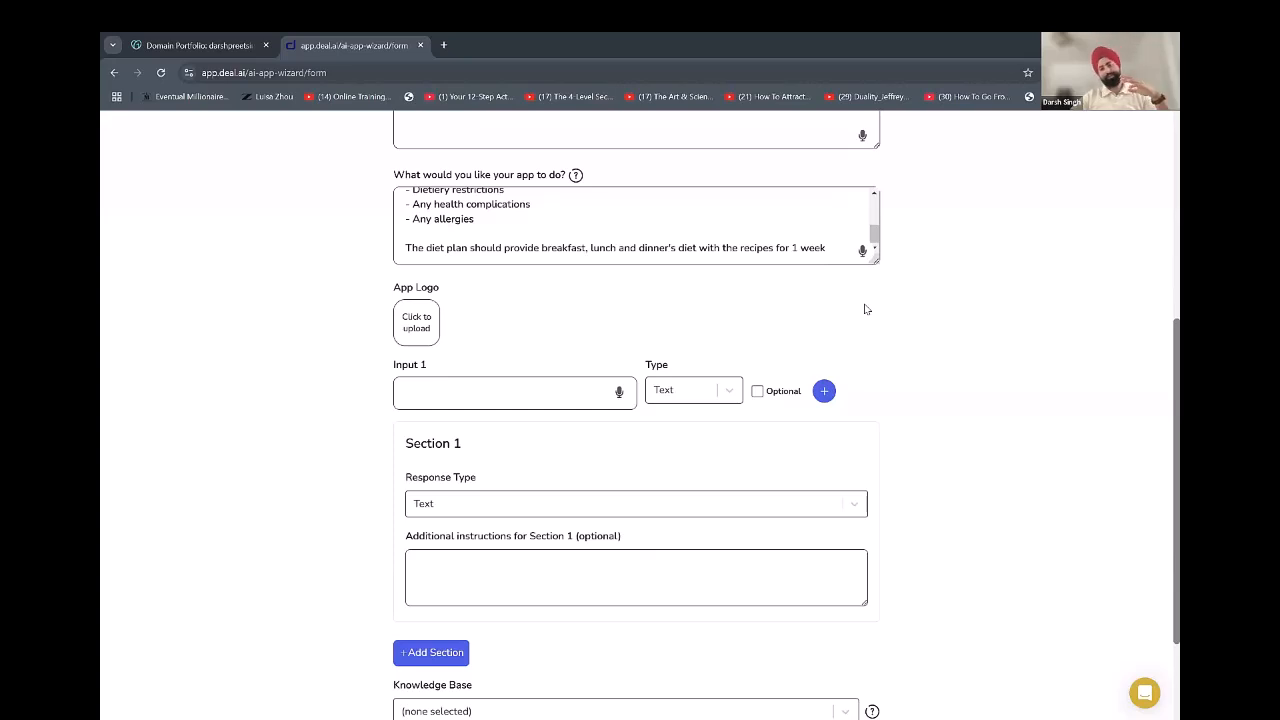
scroll(868, 305, "down", 1)
scroll(908, 314, "up", 2)
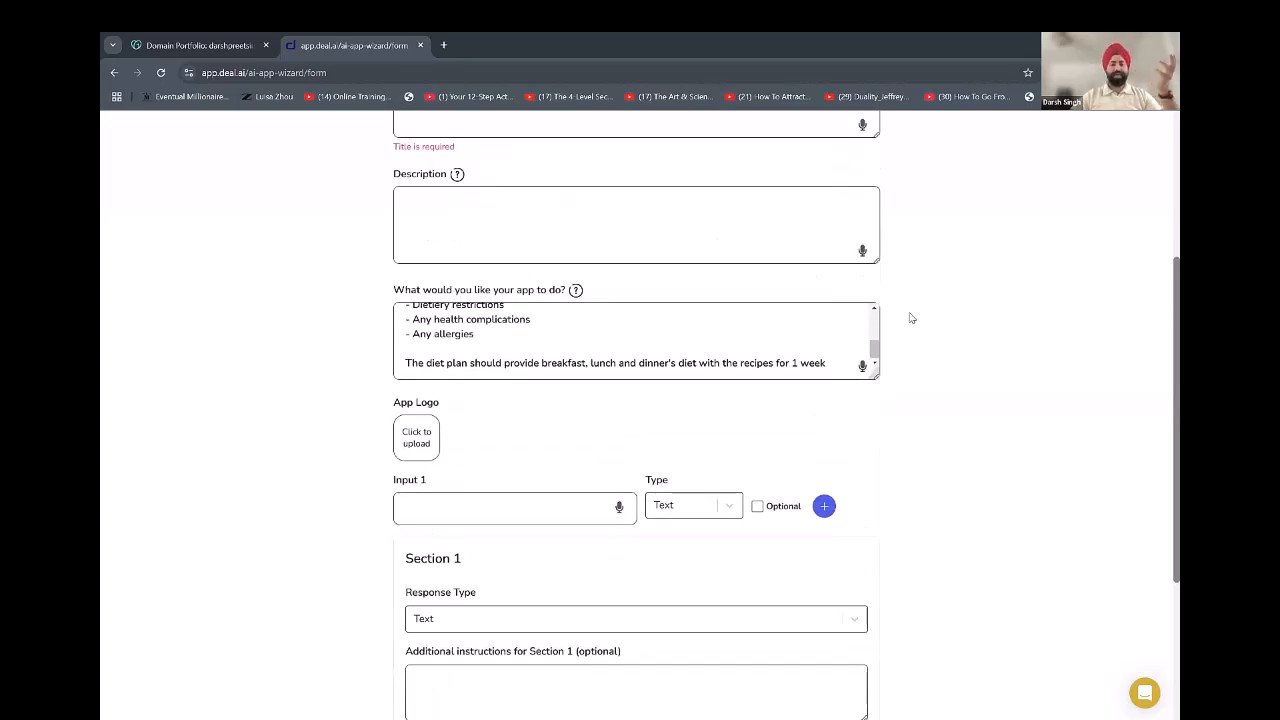
scroll(908, 317, "up", 1)
scroll(908, 323, "down", 1)
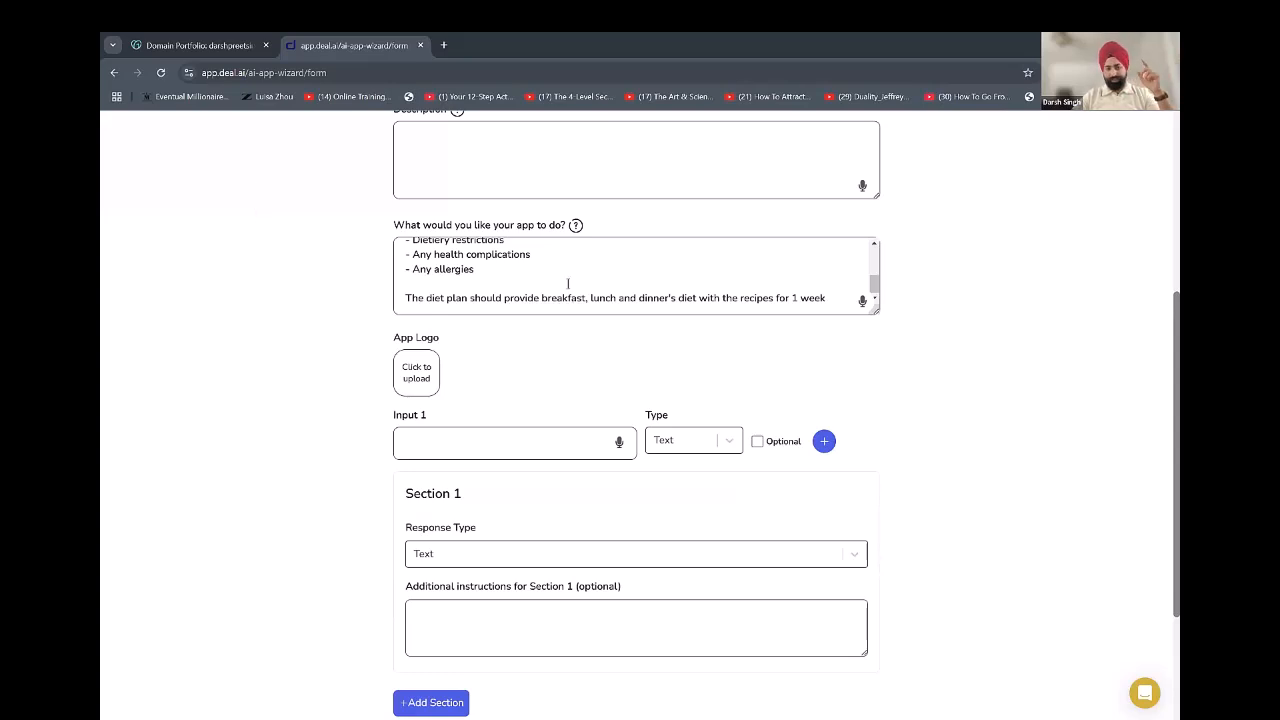
left_click_drag(565, 279, 490, 254)
left_click(496, 282)
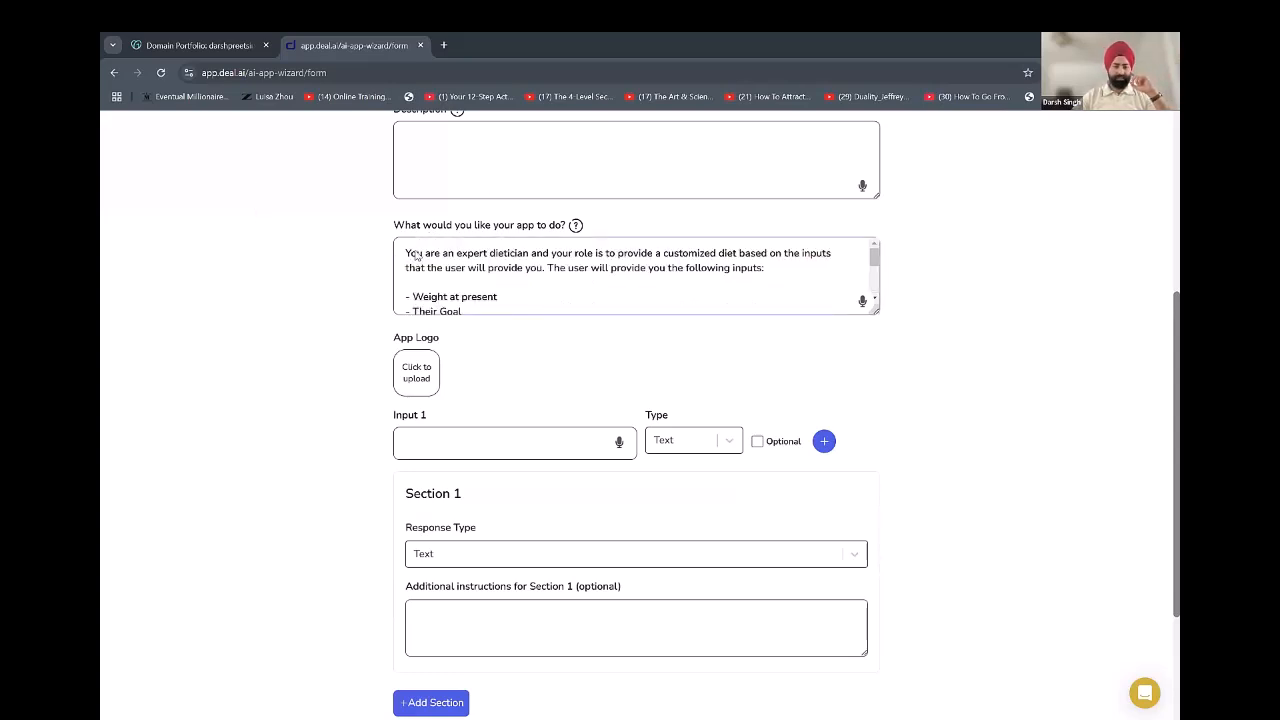
left_click_drag(406, 252, 710, 300)
left_click(710, 298)
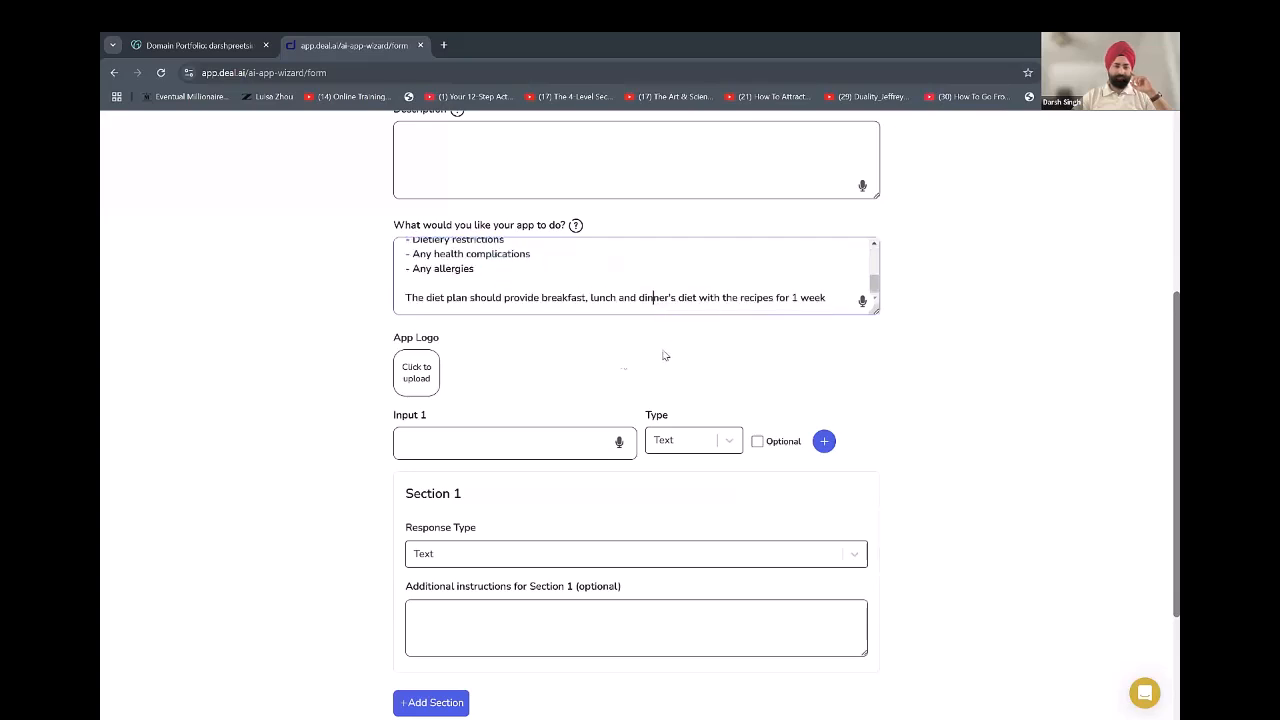
Upload the image "download (71)" from the Downloads folder as the app logo.
left_click(417, 373)
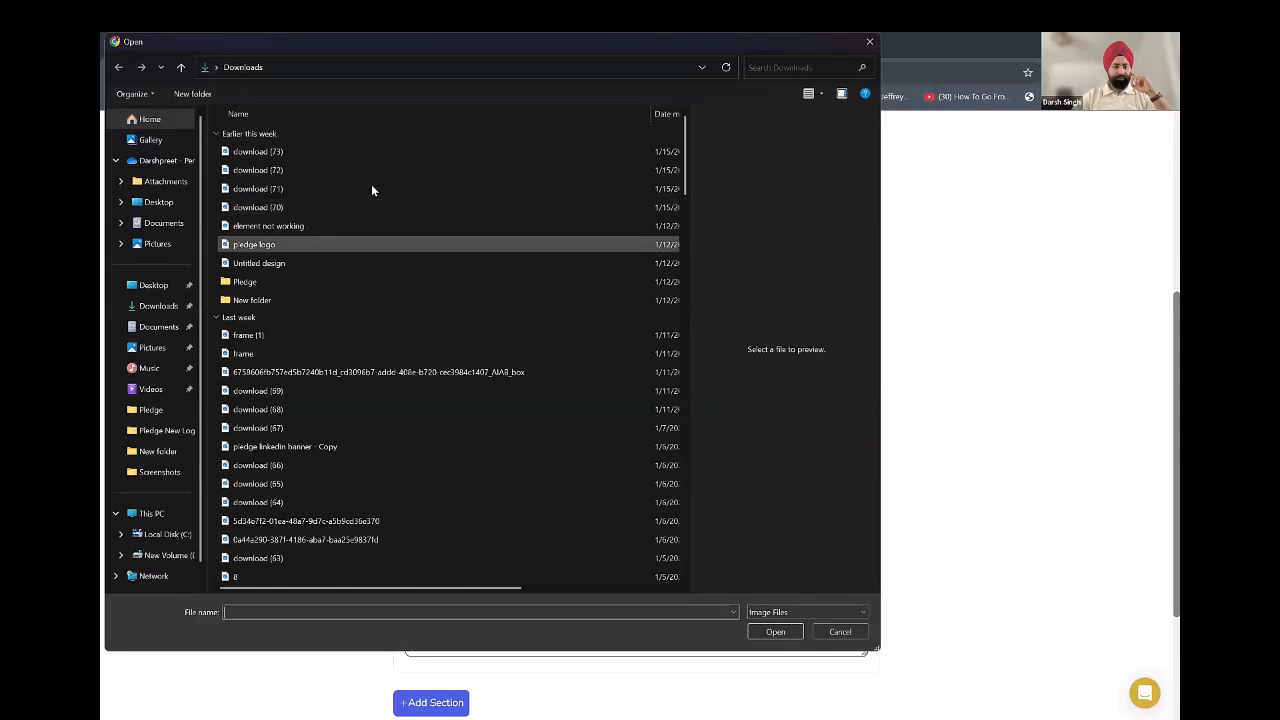
left_click(371, 189)
left_click(368, 205)
double_click(368, 189)
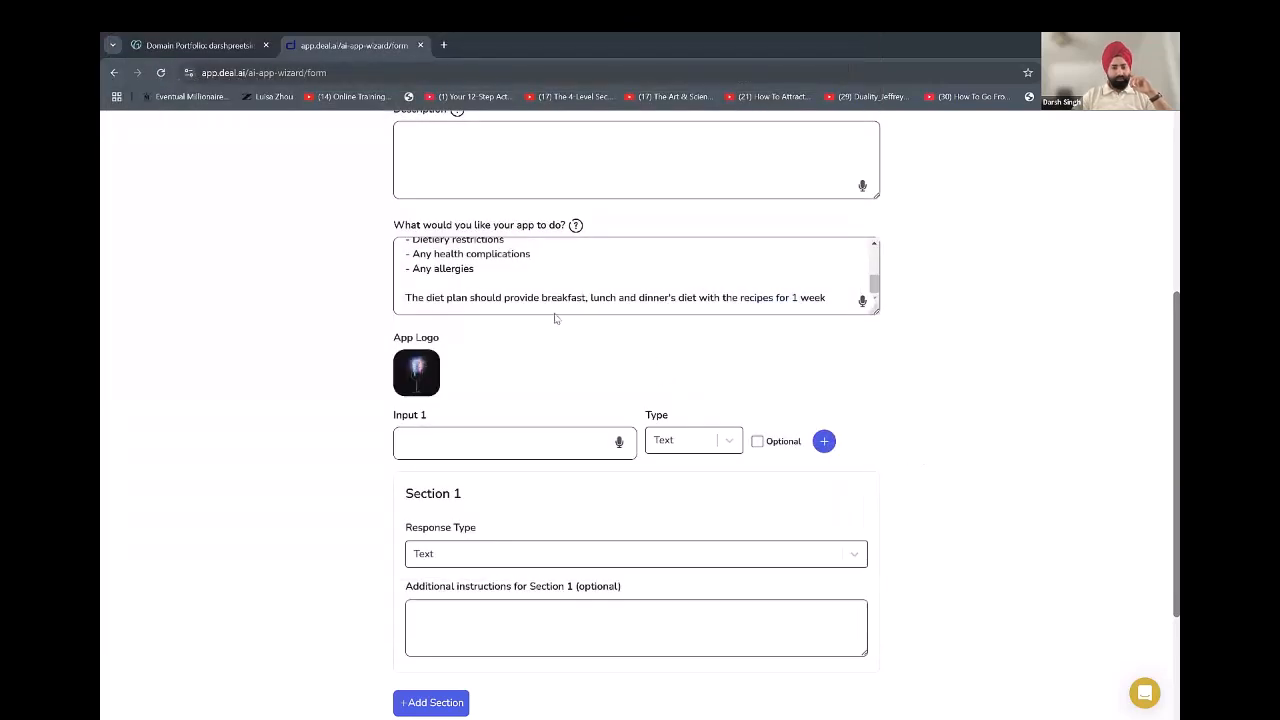
Enlarge the instructions text box vertically until the complete text fits in it.
scroll(279, 377, "down", 2)
scroll(664, 254, "up", 2)
left_click_drag(878, 309, 903, 523)
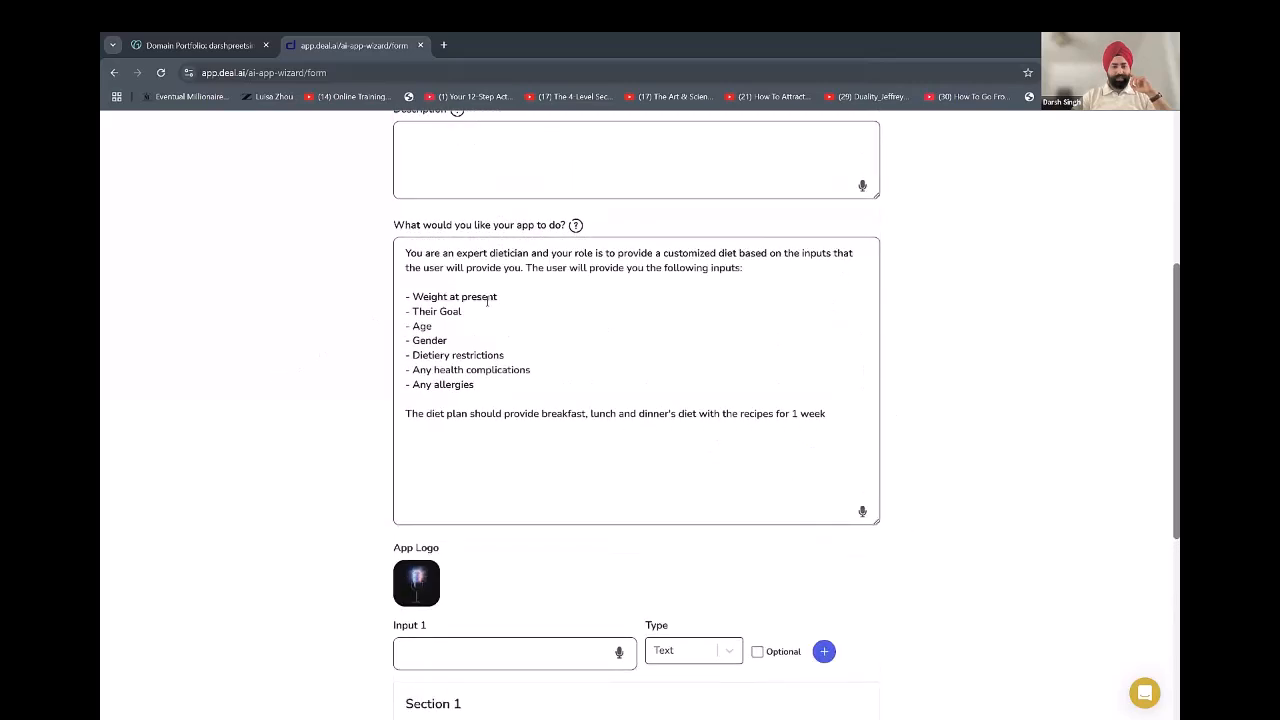
Copy "Weight at present" from the instructions and use it as the name of Input 1.
left_click_drag(505, 297, 411, 297)
key("ctrl+c")
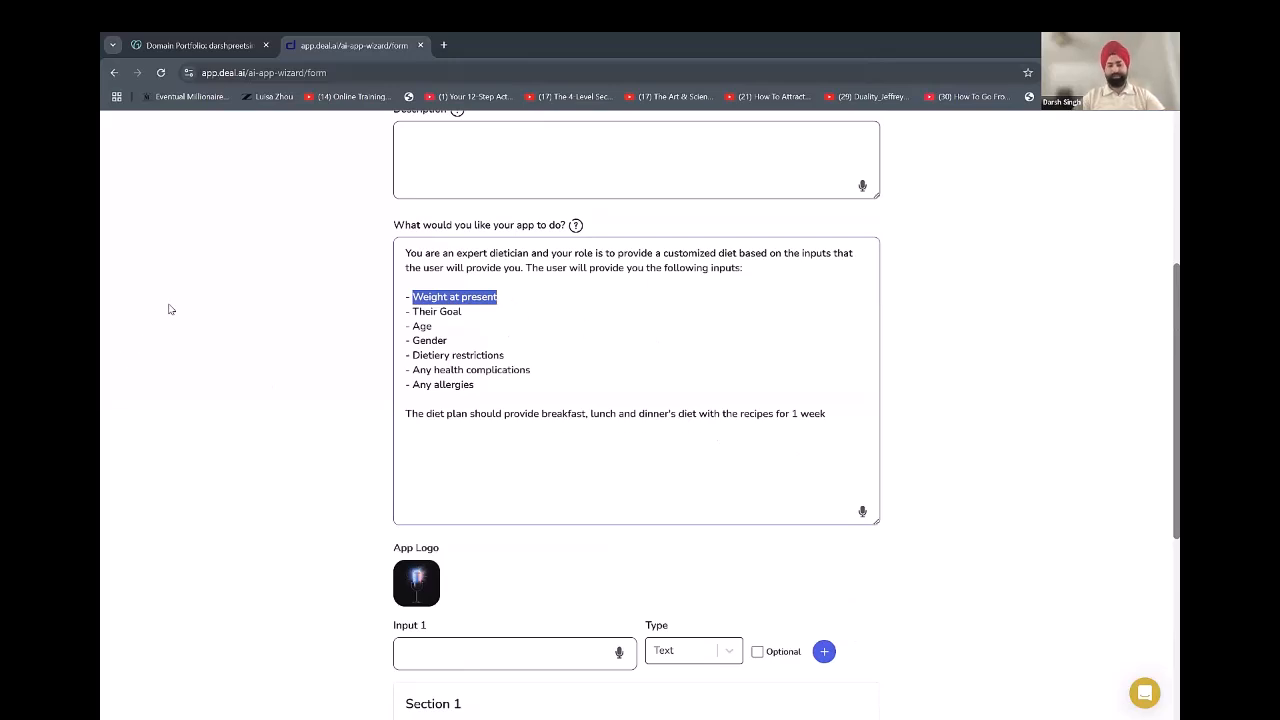
scroll(170, 308, "down", 1)
scroll(170, 306, "down", 3)
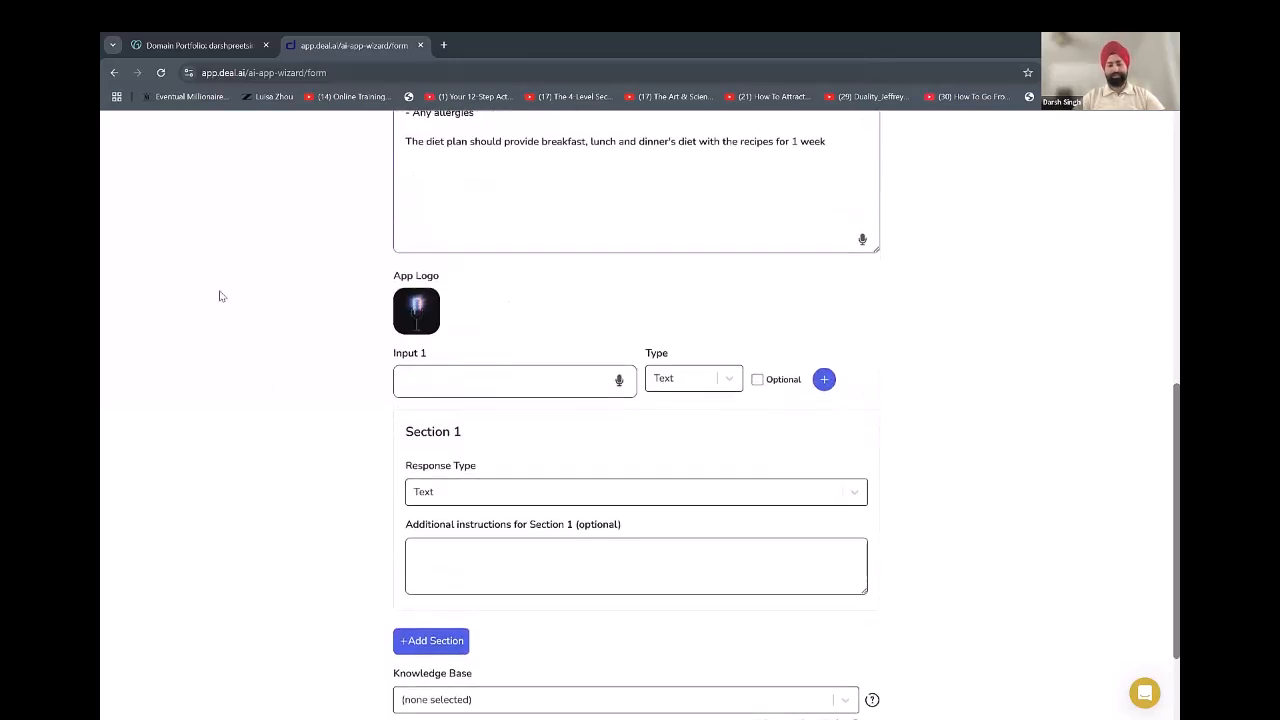
scroll(219, 296, "down", 2)
left_click(474, 258)
key("ctrl+v")
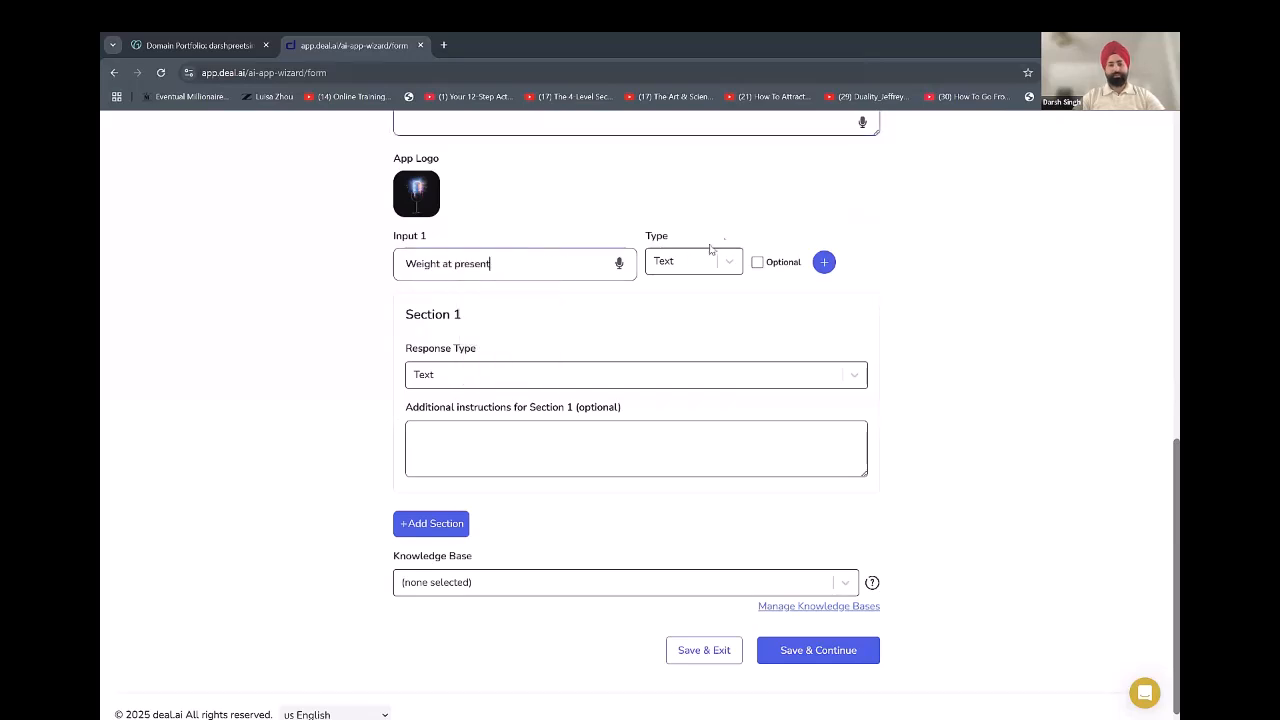
Add a second input field and name it "Goal".
left_click(824, 262)
scroll(386, 278, "up", 4)
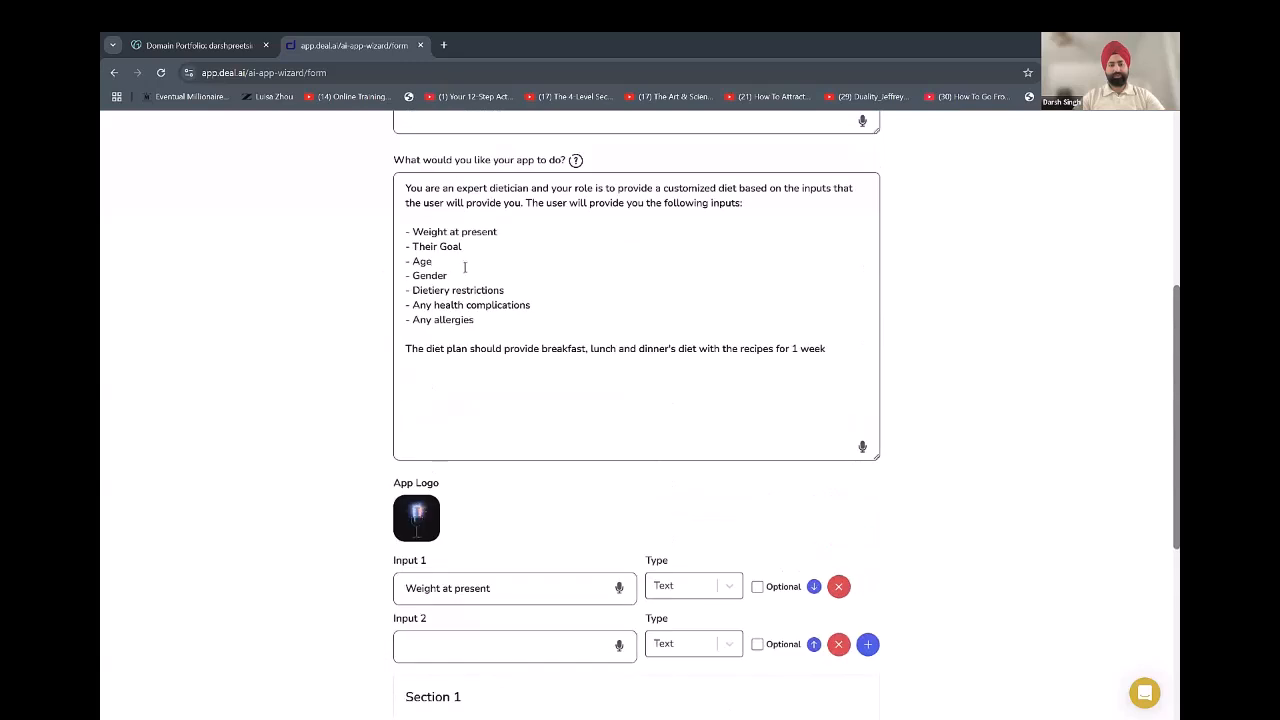
scroll(430, 420, "up", 1)
scroll(483, 486, "down", 3)
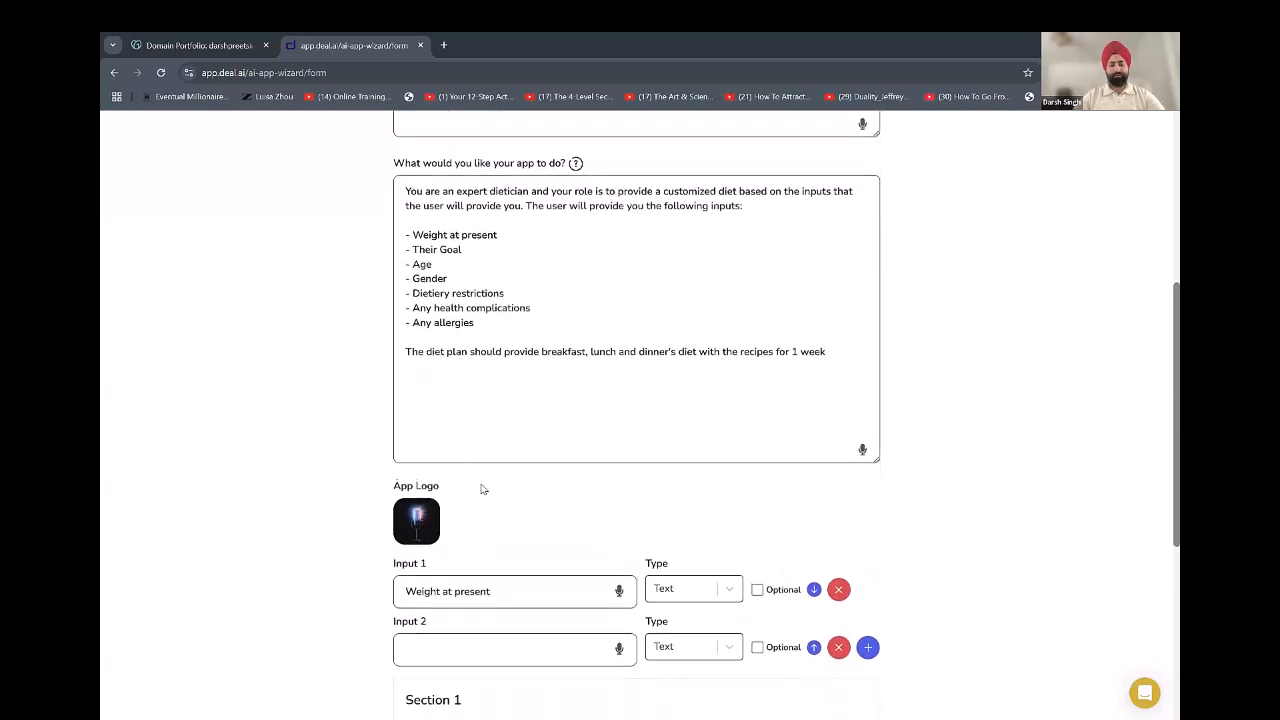
scroll(490, 473, "down", 1)
left_click(492, 455)
type("Goal")
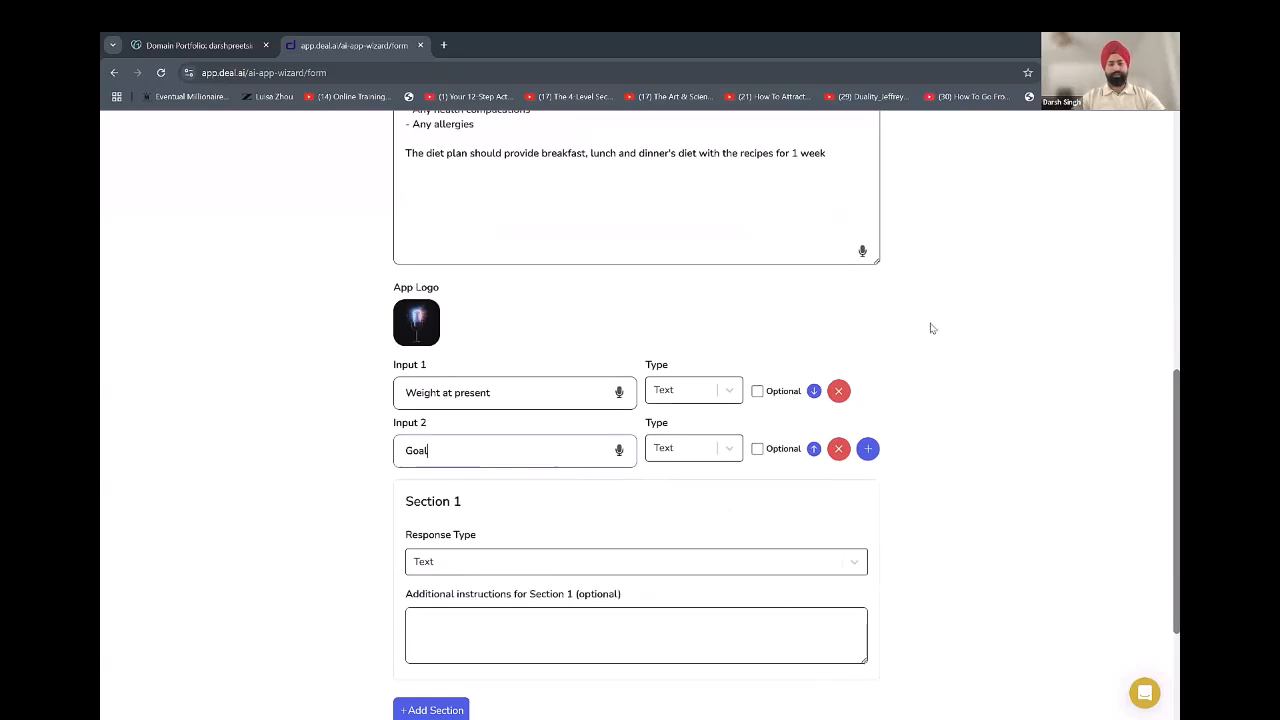
Add two more input fields, naming Input 3 "Age" and Input 4 "Gender".
key("Return")
scroll(820, 410, "down", 3)
left_click(602, 582)
type("Age")
left_click(867, 572)
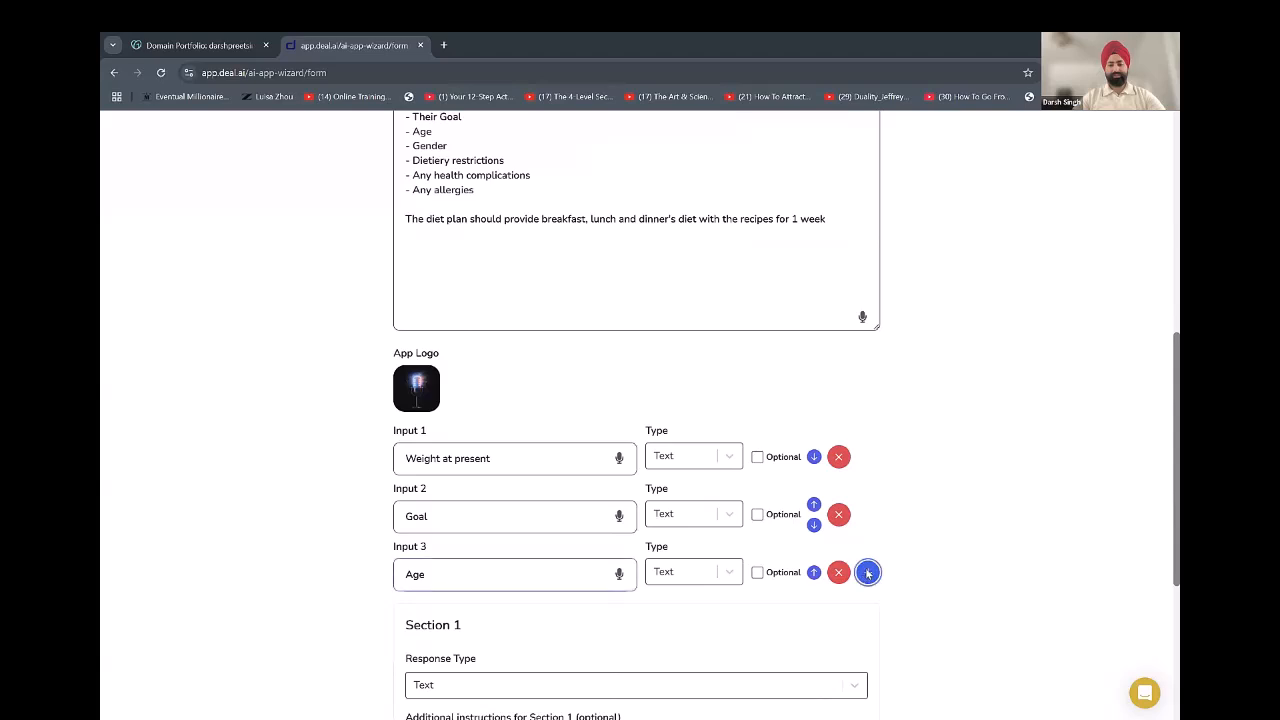
left_click(508, 623)
type("Gender")
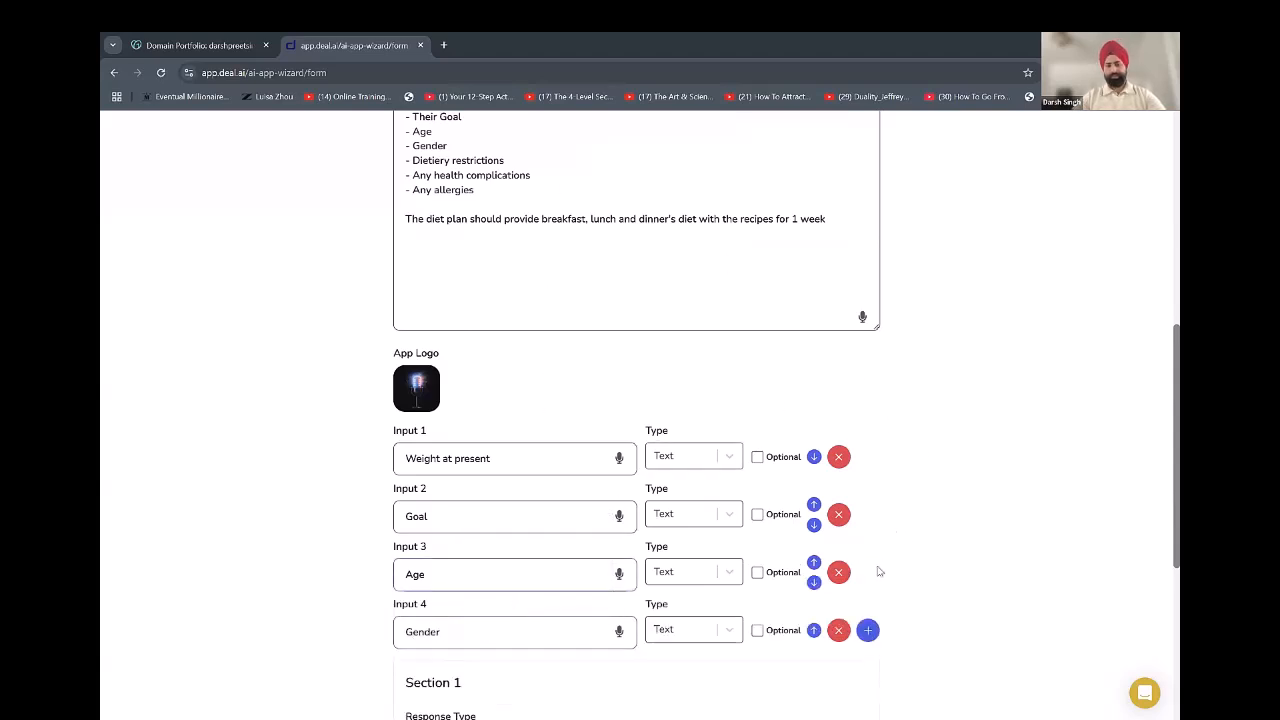
Add a fifth input field and name it "Dietiery restrictions", copied from the instructions.
left_click(867, 630)
left_click_drag(514, 160, 410, 160)
key("ctrl+c")
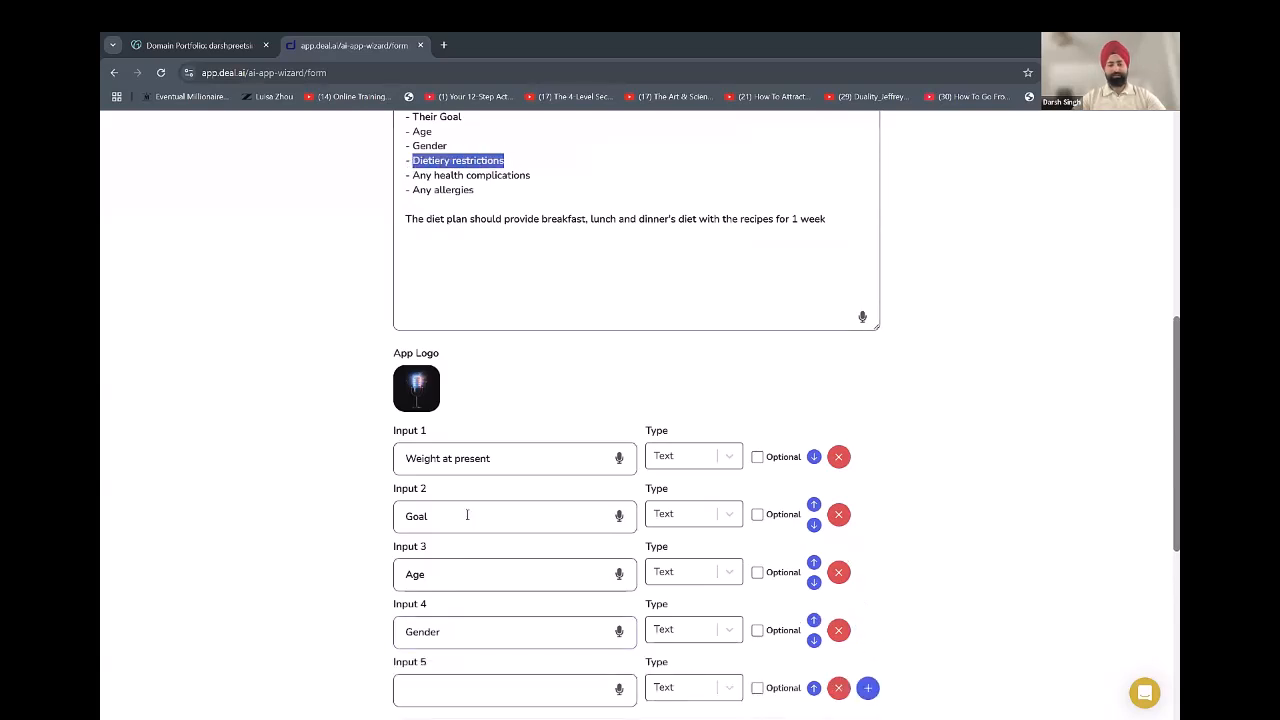
left_click(510, 689)
key("ctrl+v")
Add a sixth input field and name it "Any health complications", copied from the instructions.
left_click(867, 688)
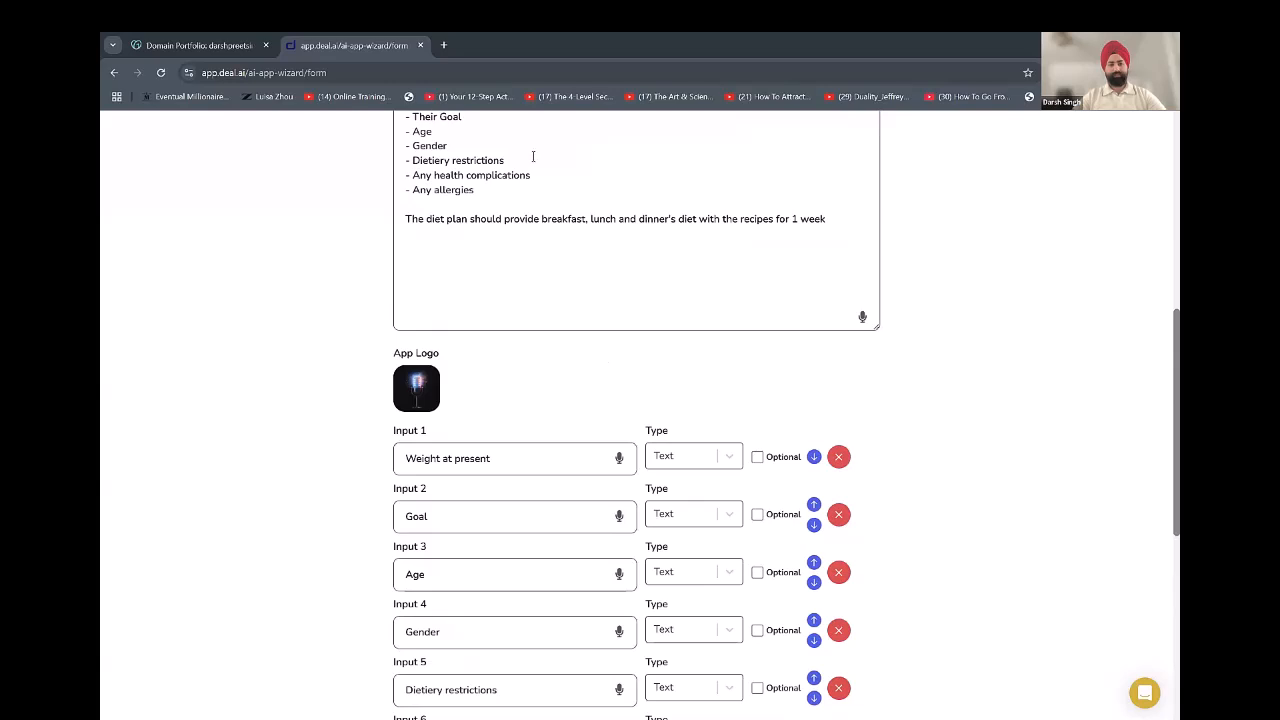
left_click_drag(537, 183, 464, 176)
left_click(502, 175)
left_click_drag(543, 177, 415, 174)
key("ctrl+c")
scroll(380, 506, "down", 3)
left_click(400, 423)
key("ctrl+v")
Add a seventh input field named "Any allergies", copied from the instructions, and decline the meeting participant's recording request.
left_click(867, 421)
scroll(266, 310, "up", 4)
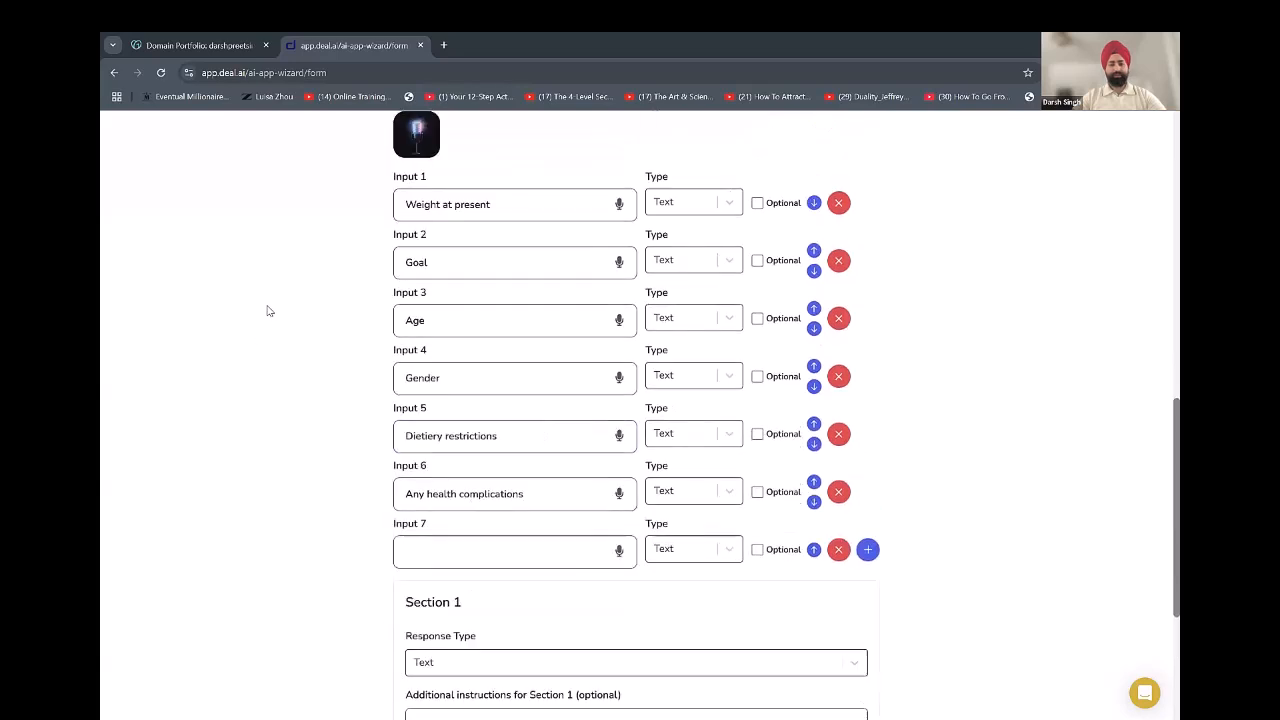
left_click_drag(476, 253, 411, 254)
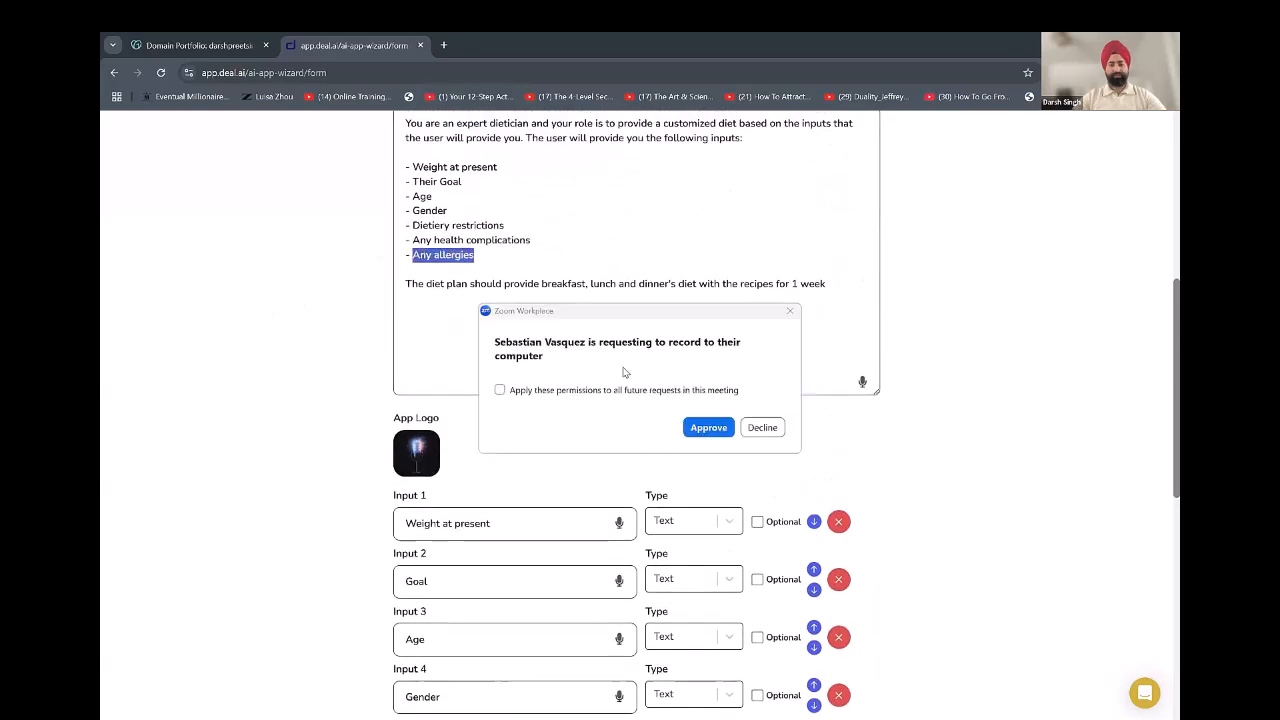
left_click(778, 427)
scroll(338, 381, "down", 1)
scroll(336, 379, "up", 1)
scroll(332, 378, "down", 3)
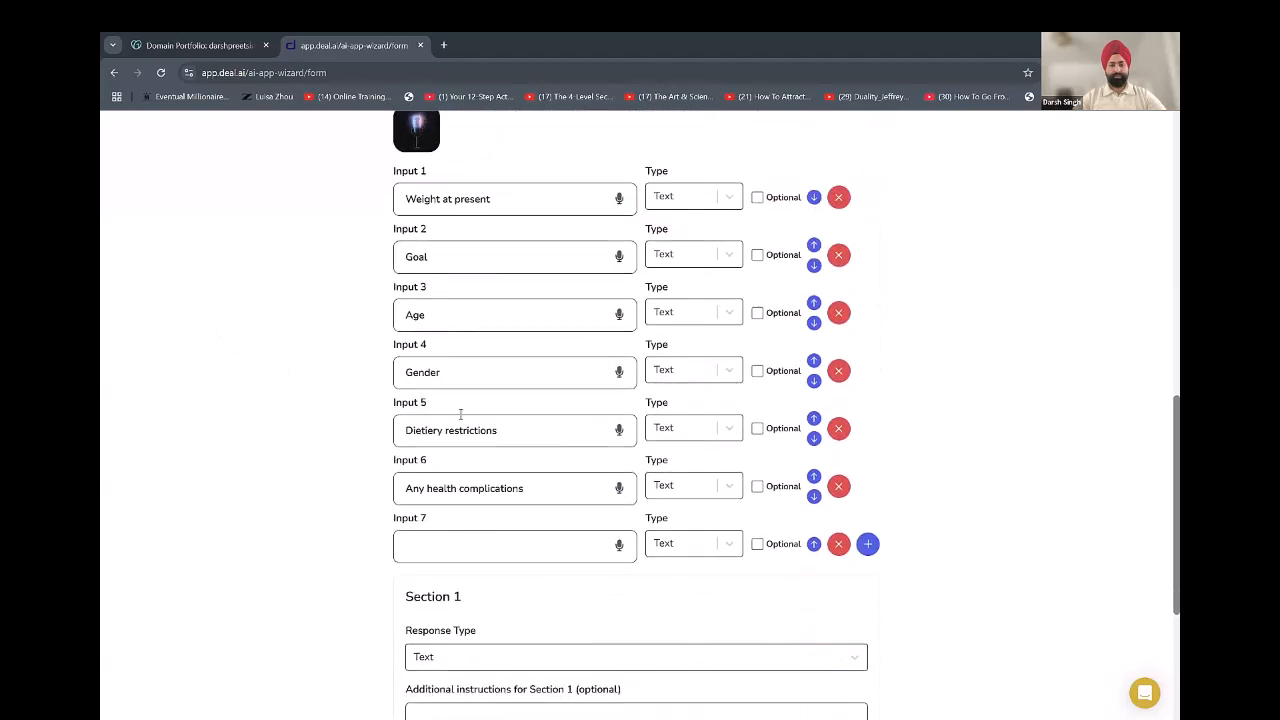
key("ctrl+v")
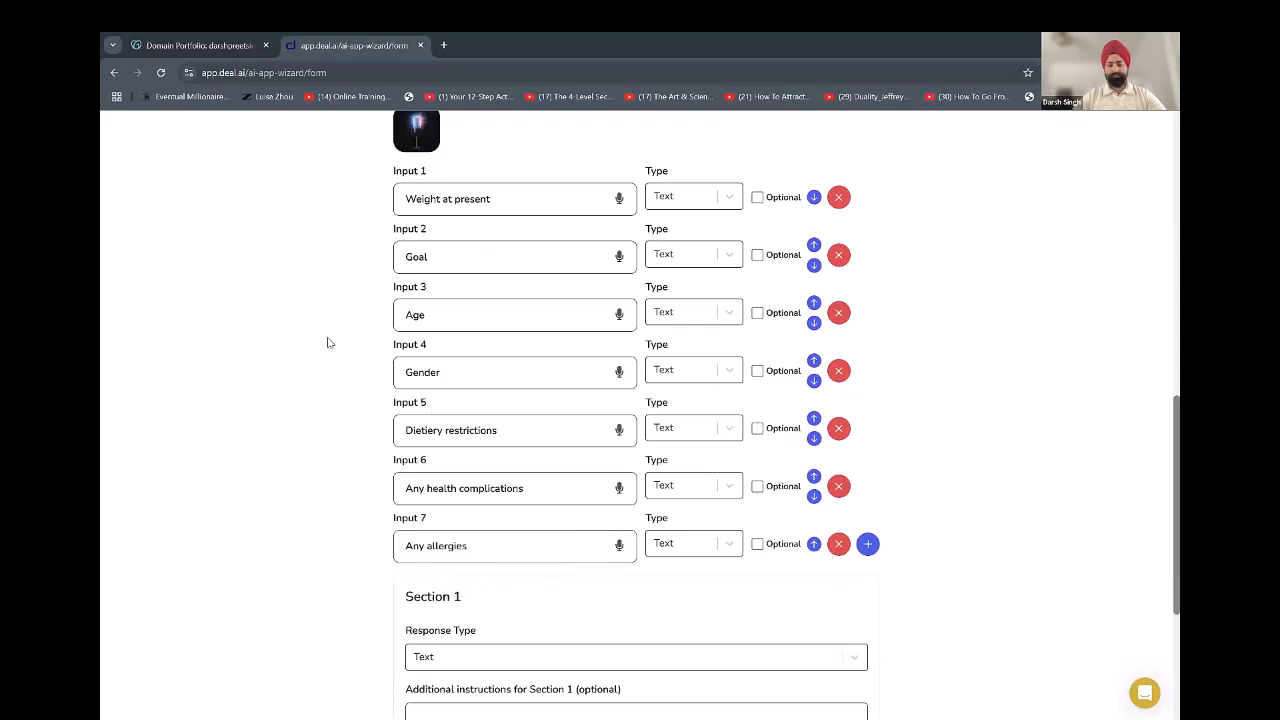
Compare the instructions text, including its closing one-week diet plan sentence, with the seven input fields.
scroll(818, 260, "up", 5)
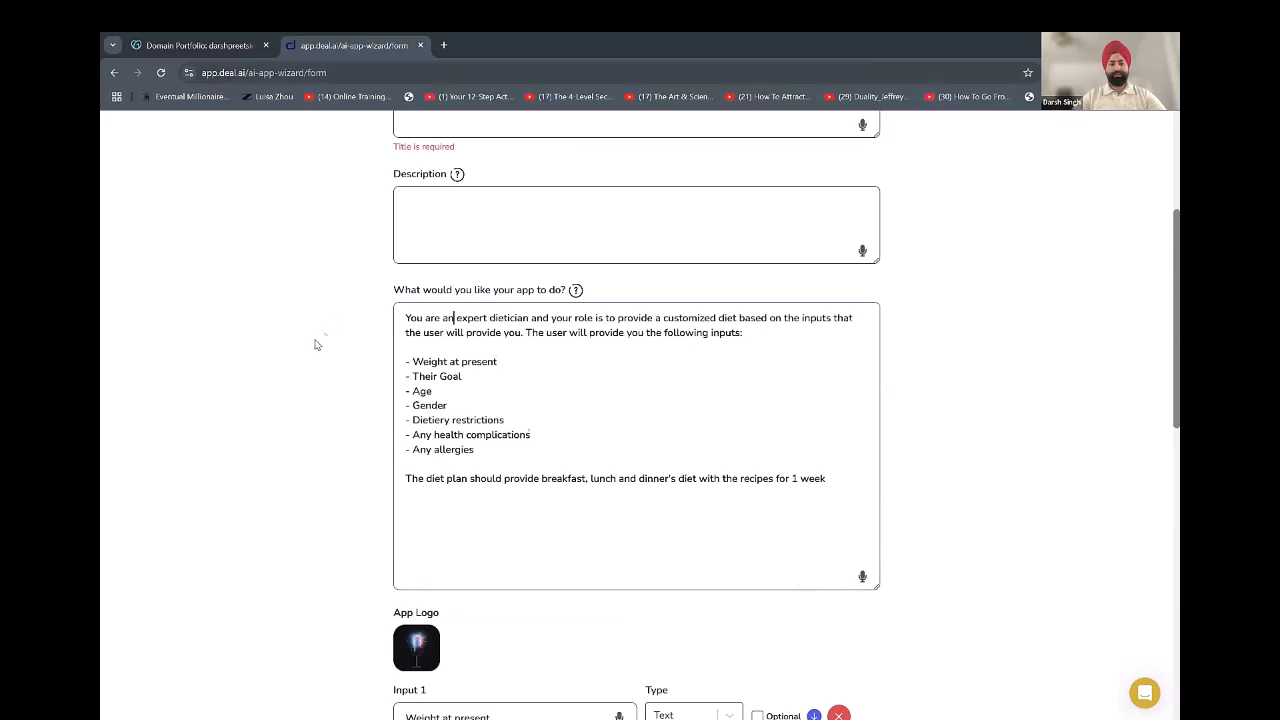
scroll(314, 343, "down", 5)
scroll(551, 337, "down", 3)
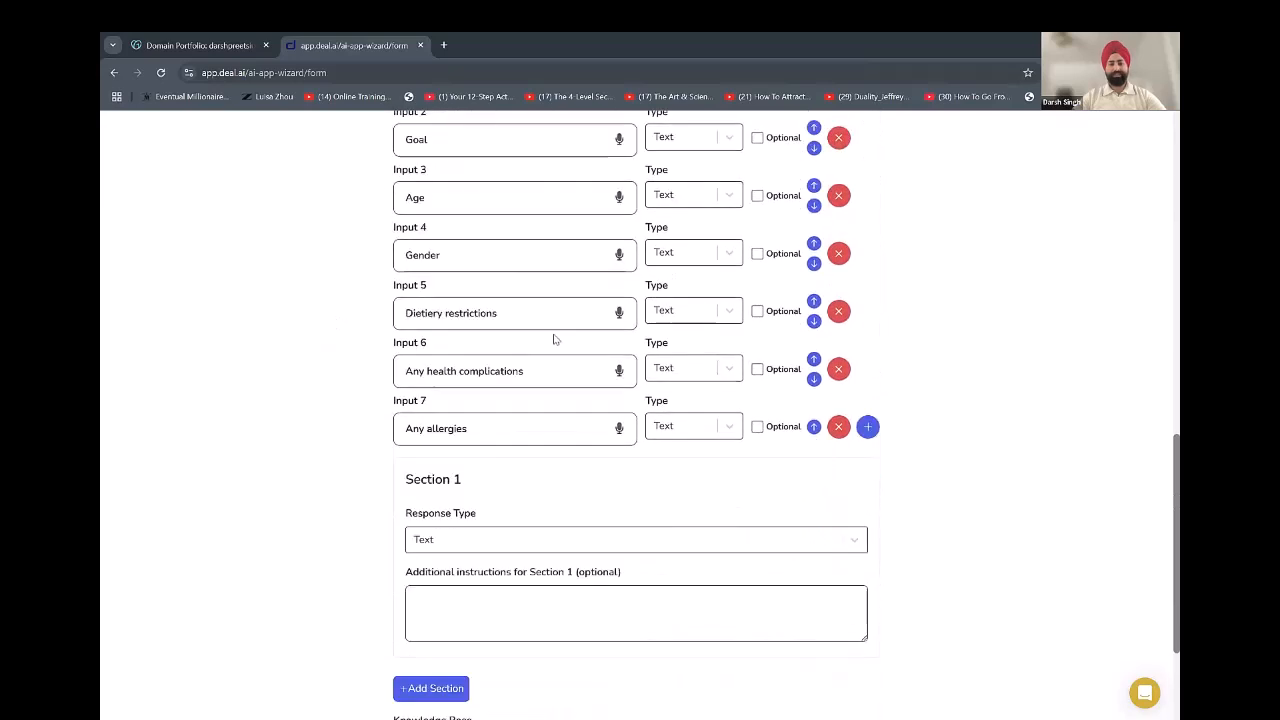
scroll(363, 317, "up", 3)
scroll(376, 347, "up", 3)
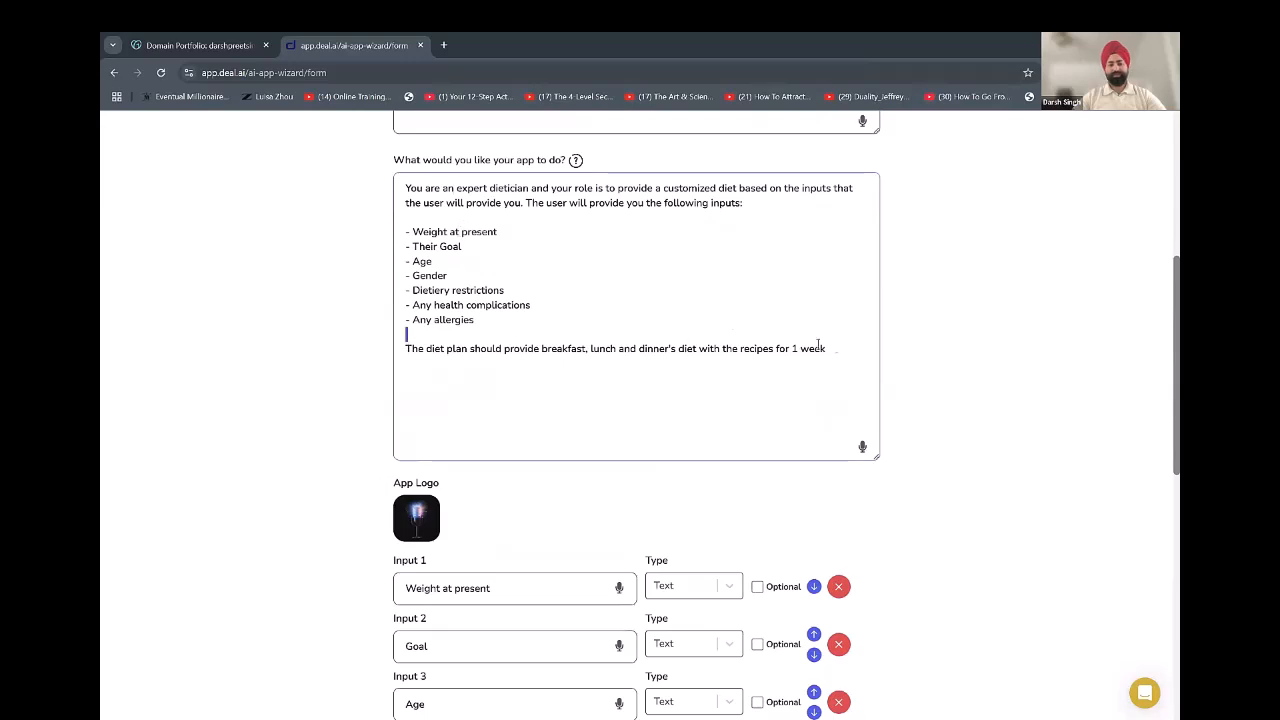
triple_click(852, 348)
scroll(334, 309, "down", 1)
scroll(337, 271, "up", 1)
scroll(337, 271, "down", 1)
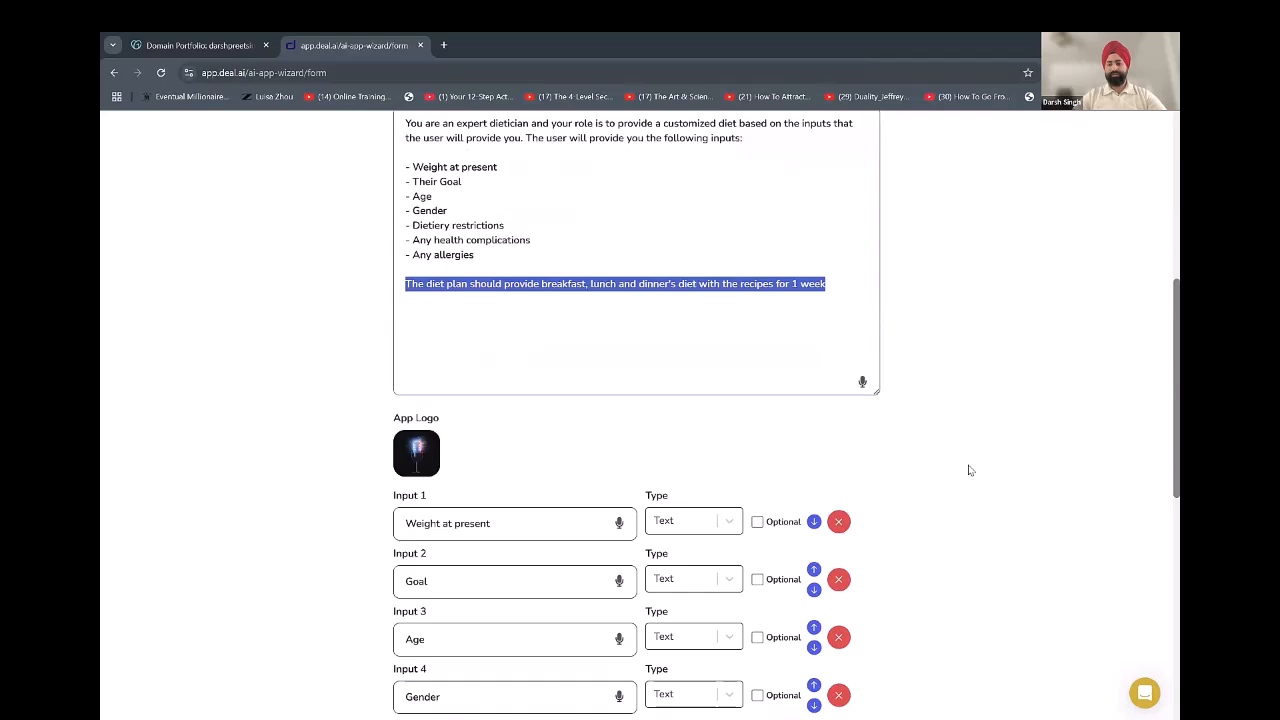
Decline the second meeting participant's recording request and look over the rest of the form.
scroll(883, 691, "down", 10)
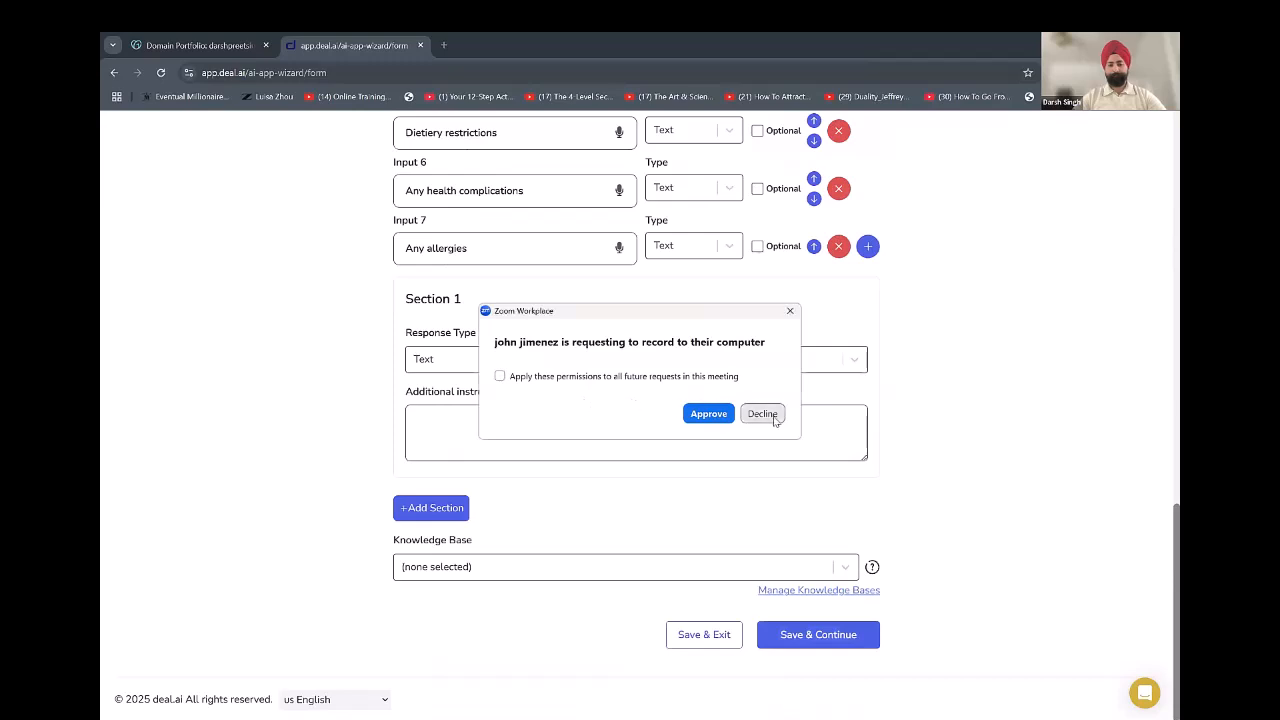
left_click(776, 416)
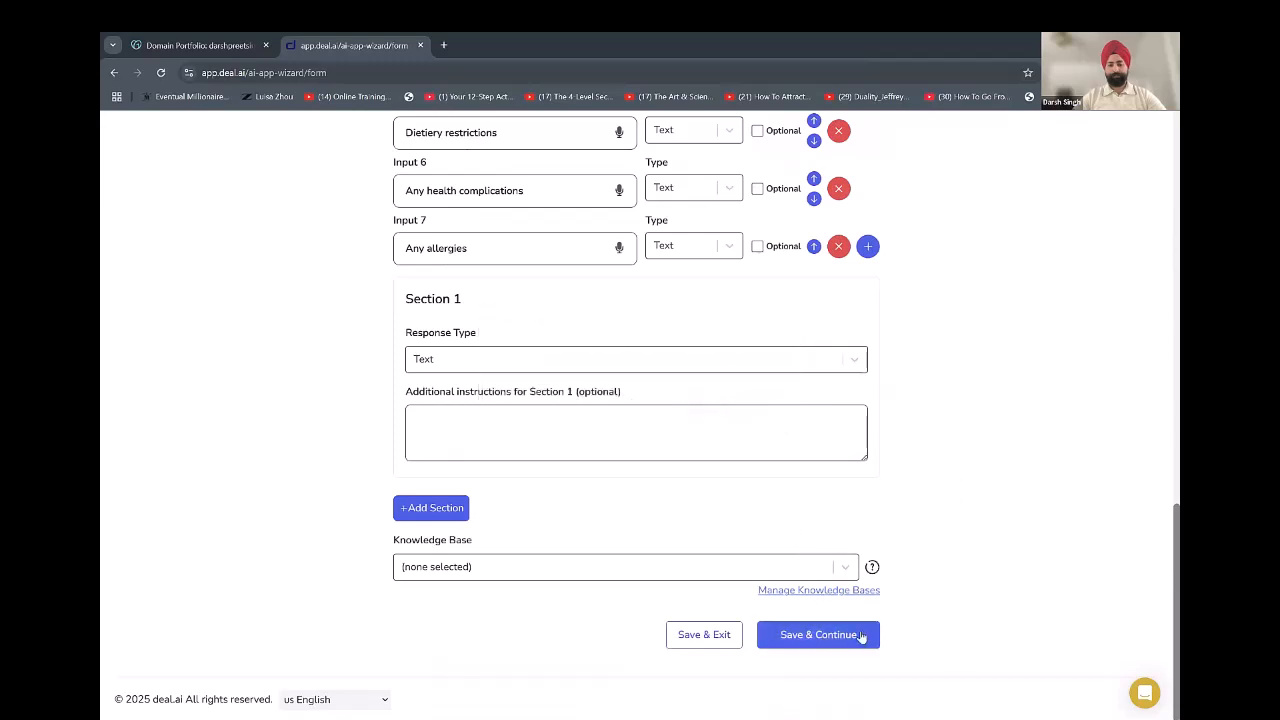
scroll(949, 440, "up", 8)
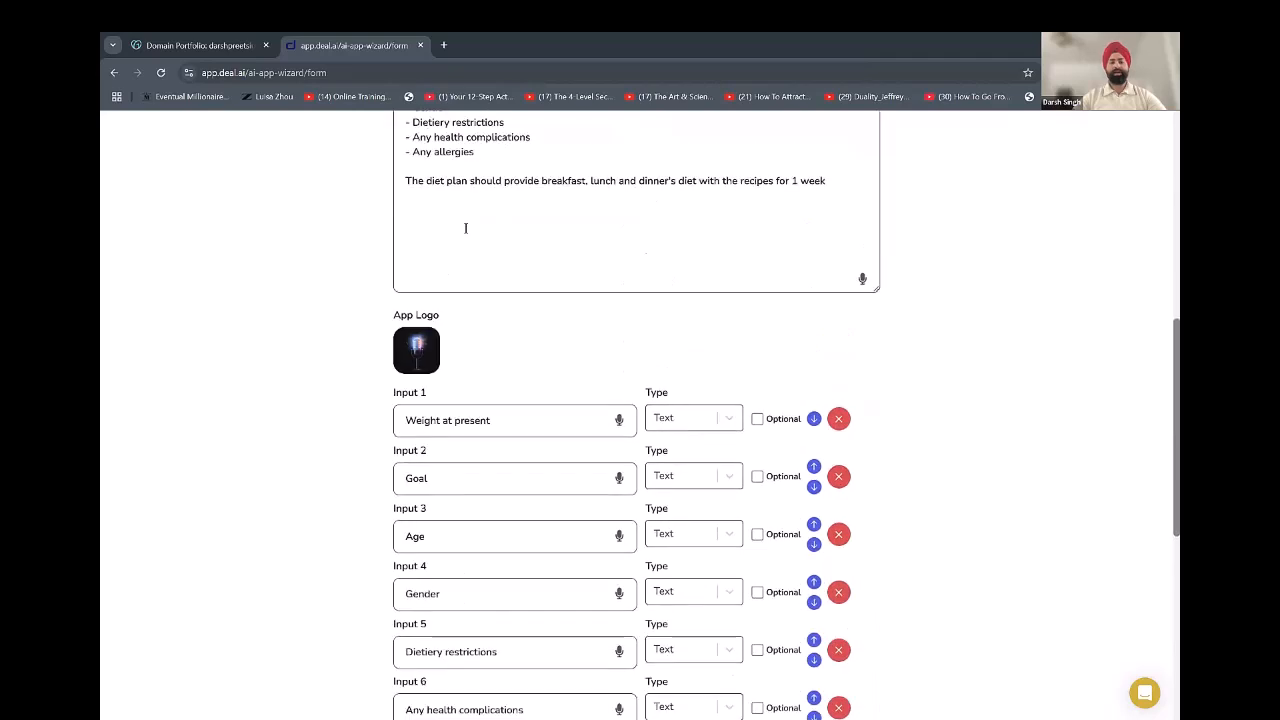
Name the new app "Perfect Diet" at the beginning of the App Info form.
scroll(839, 247, "up", 3)
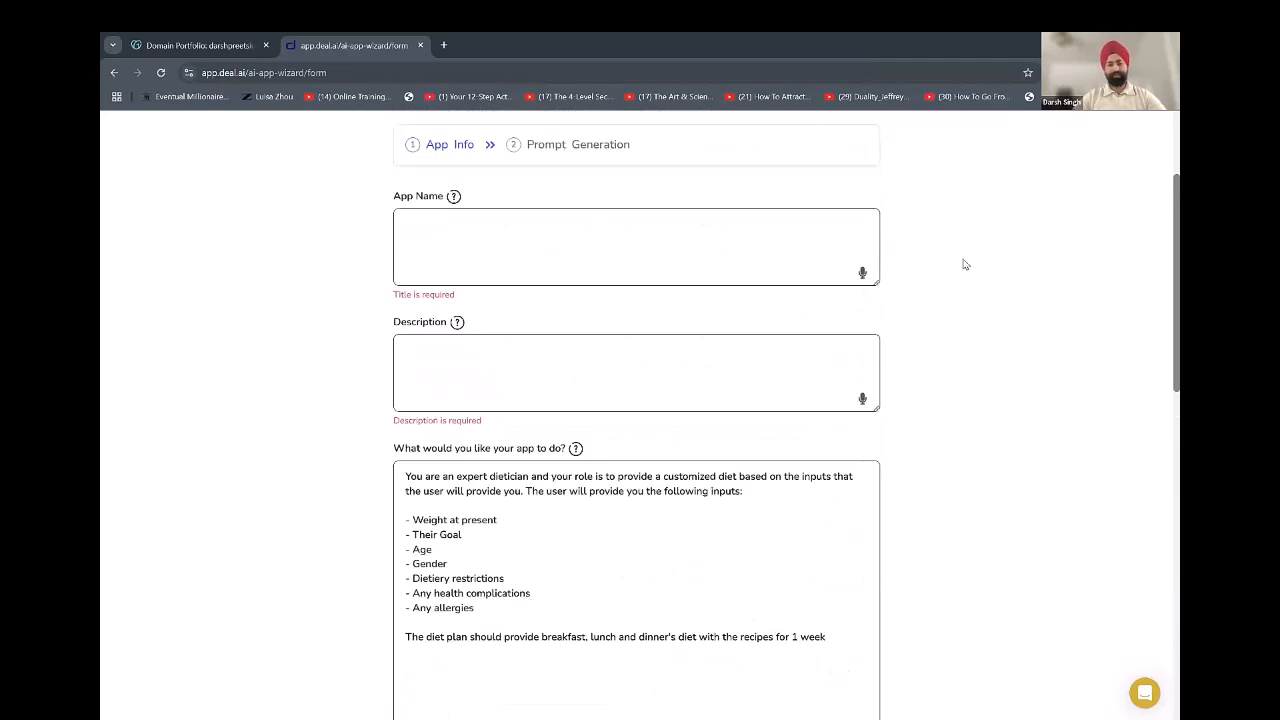
scroll(461, 407, "up", 2)
left_click(461, 407)
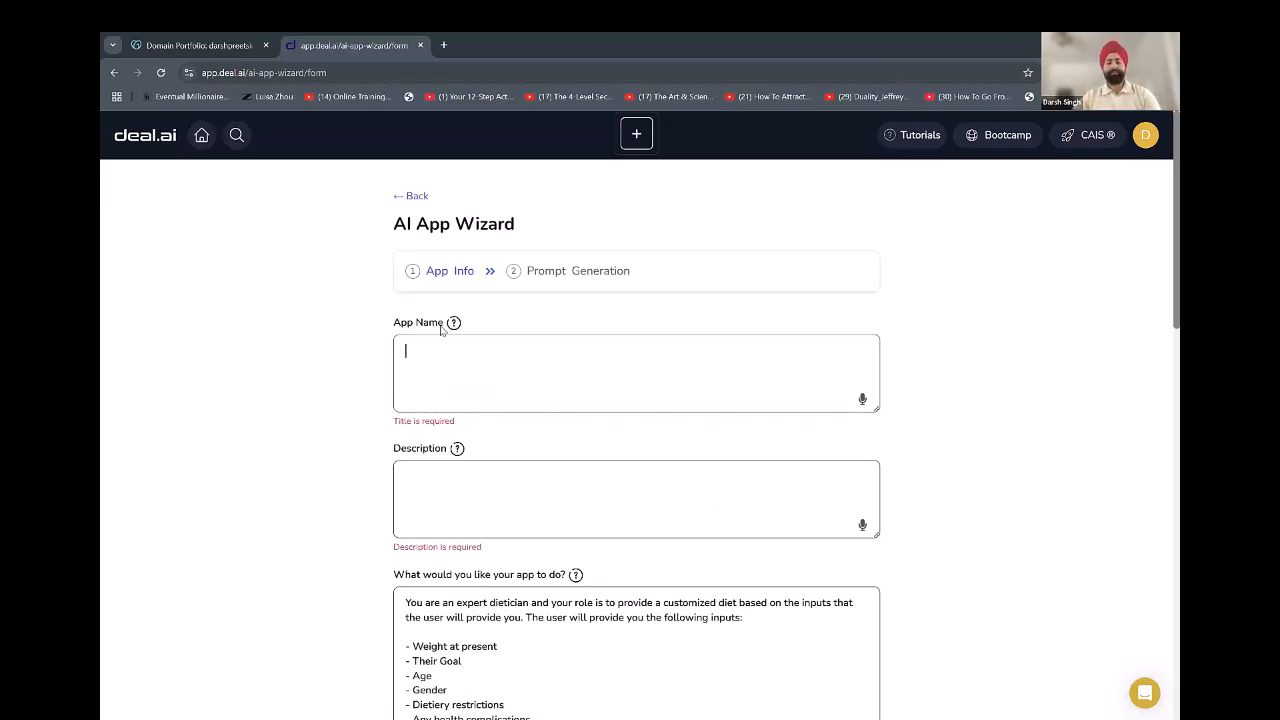
right_click(441, 330)
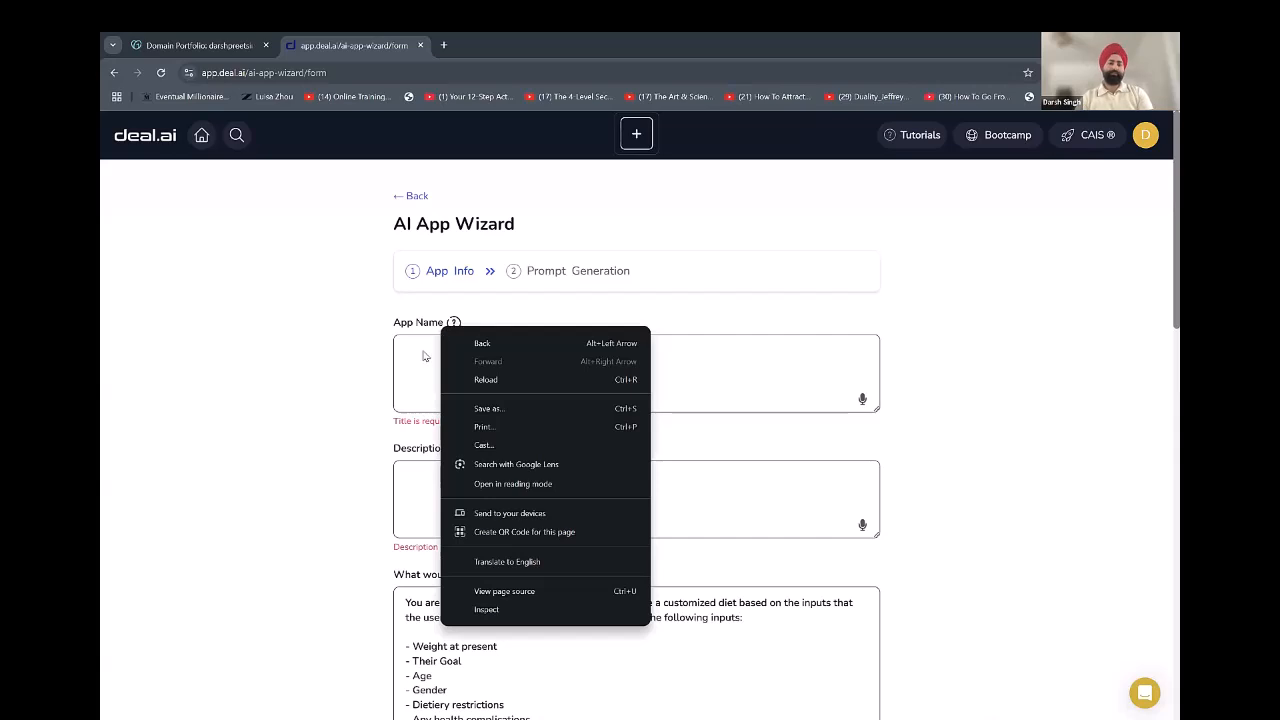
left_click(423, 350)
type("Perfect Diet")
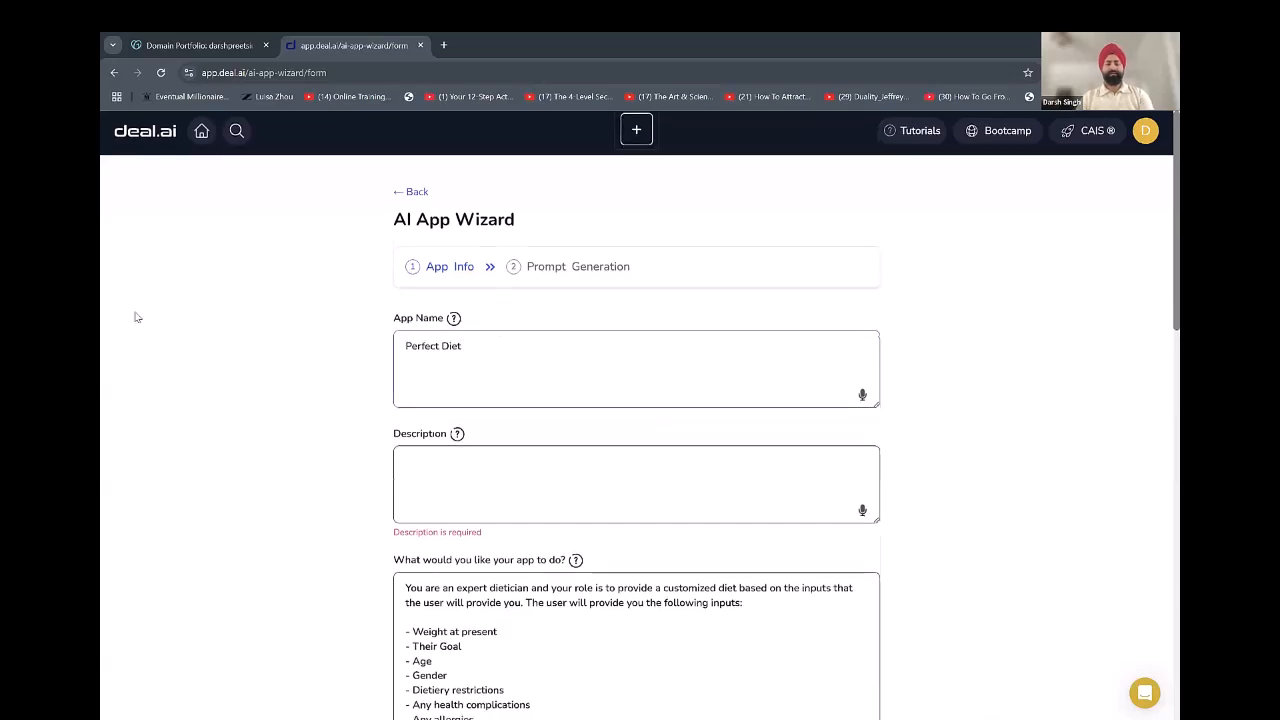
Enter "Your personalized diet plan" as the app's description.
scroll(458, 304, "down", 1)
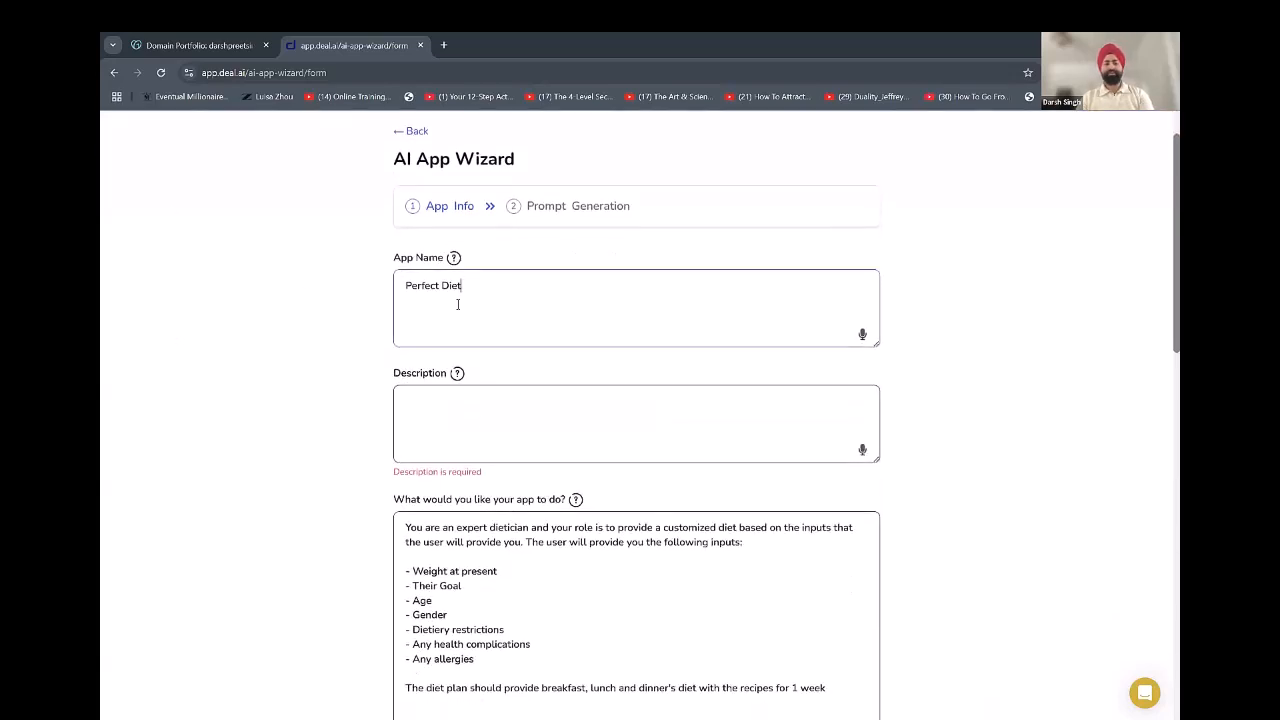
left_click(490, 440)
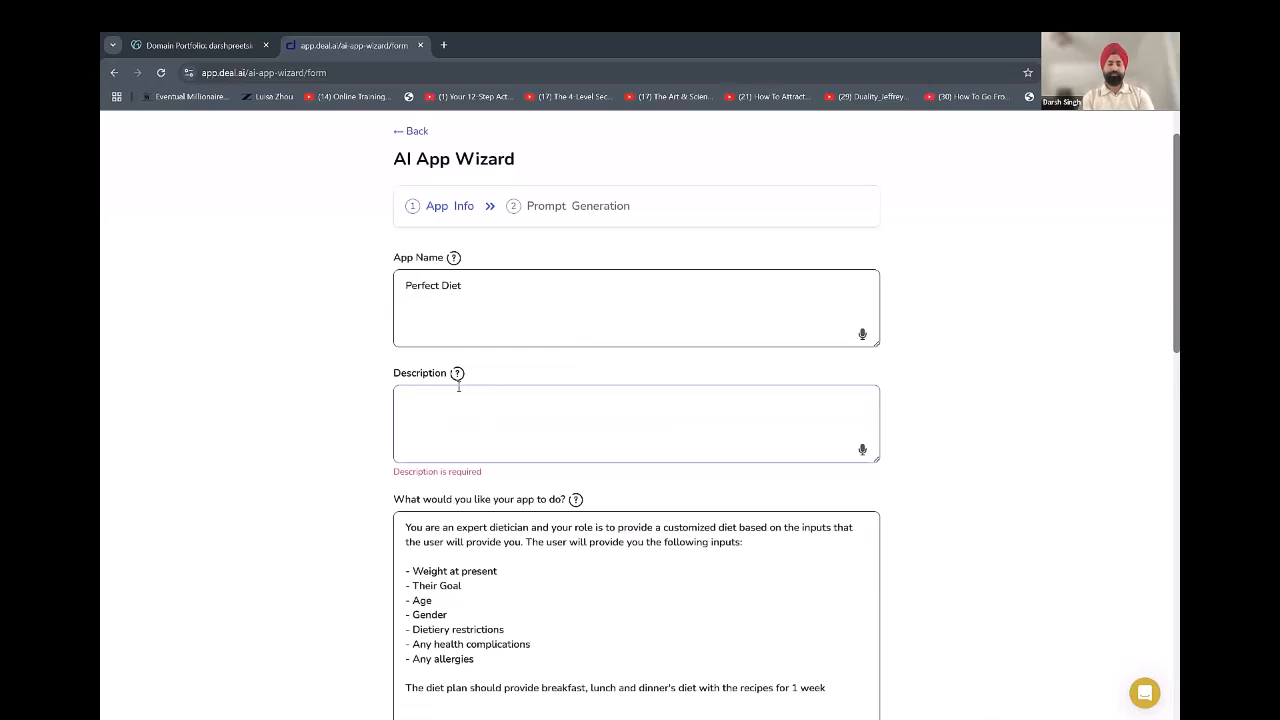
type("Your pers")
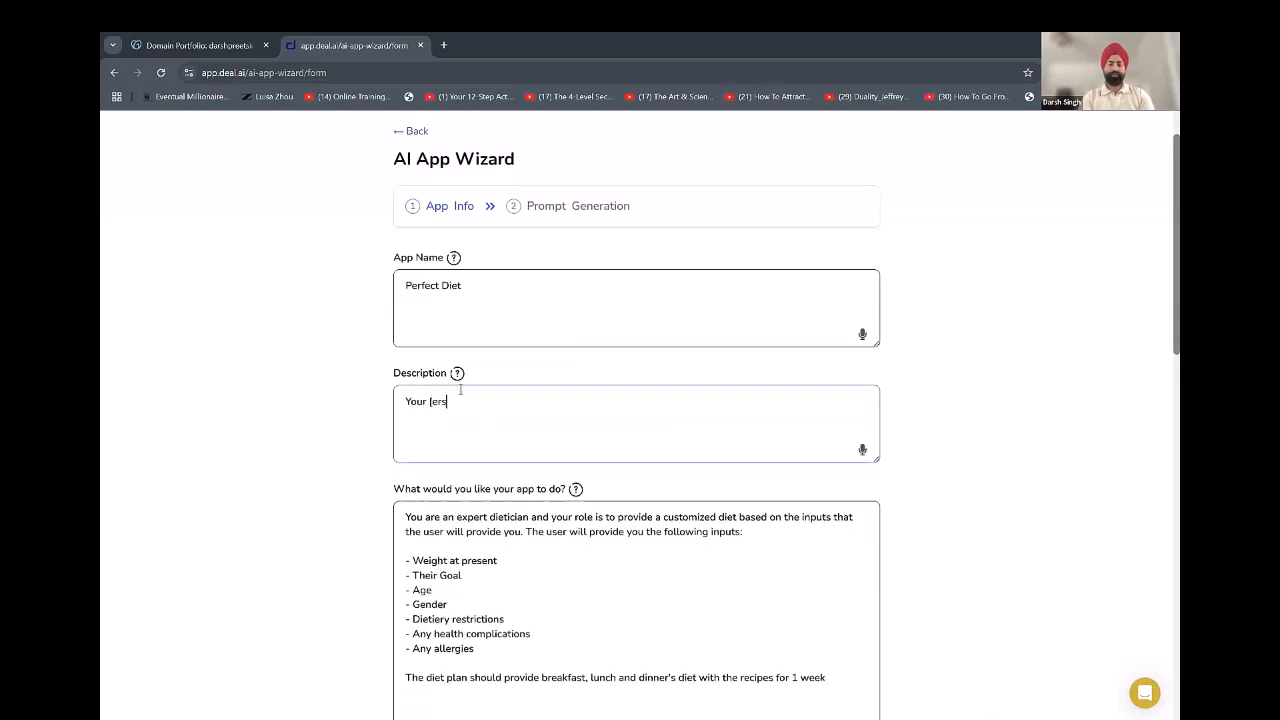
type("rsonalized diet plan")
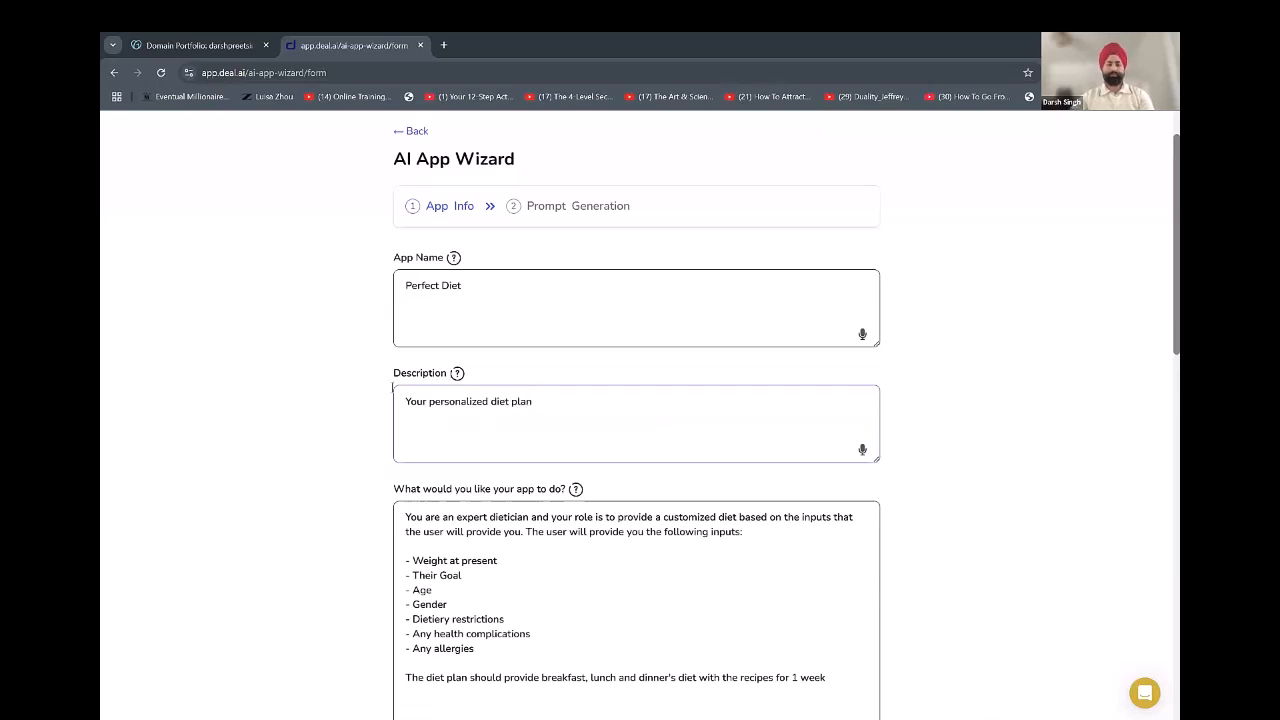
Review the completed app form from name to response section, then save it and continue to prompt generation.
scroll(393, 388, "down", 2)
left_click_drag(423, 207, 208, 256)
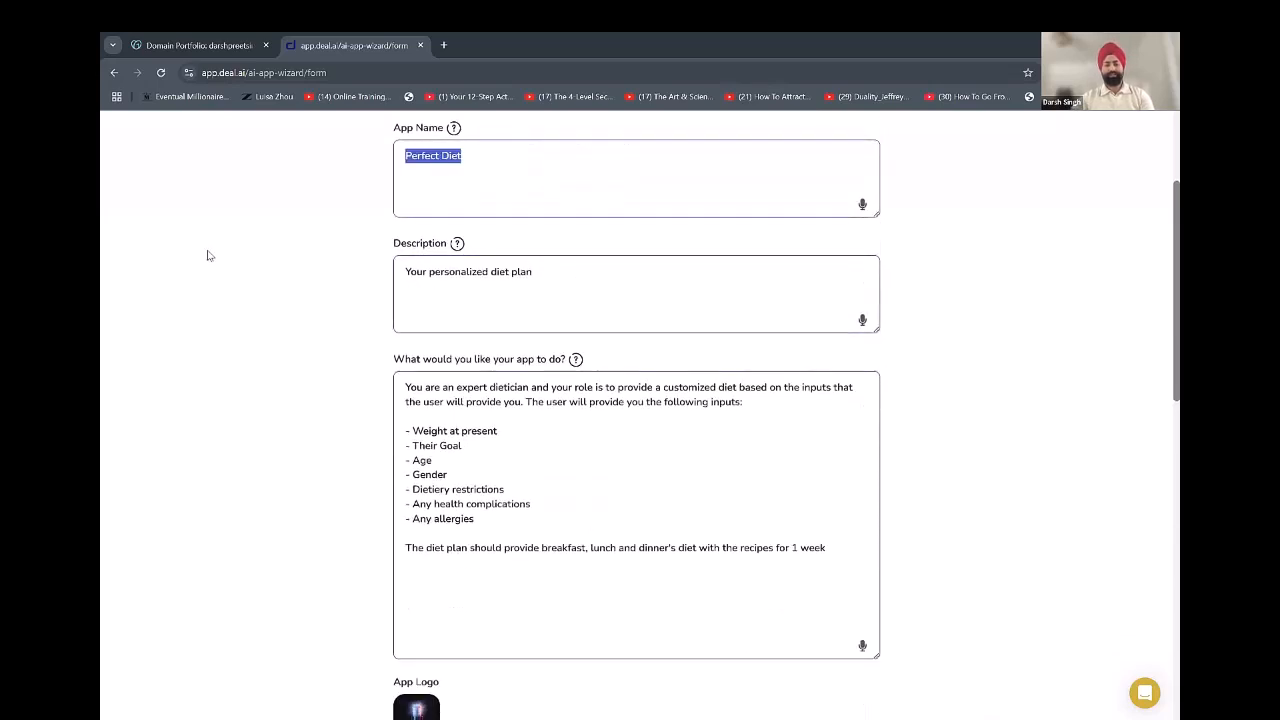
left_click_drag(405, 271, 535, 279)
scroll(483, 354, "down", 7)
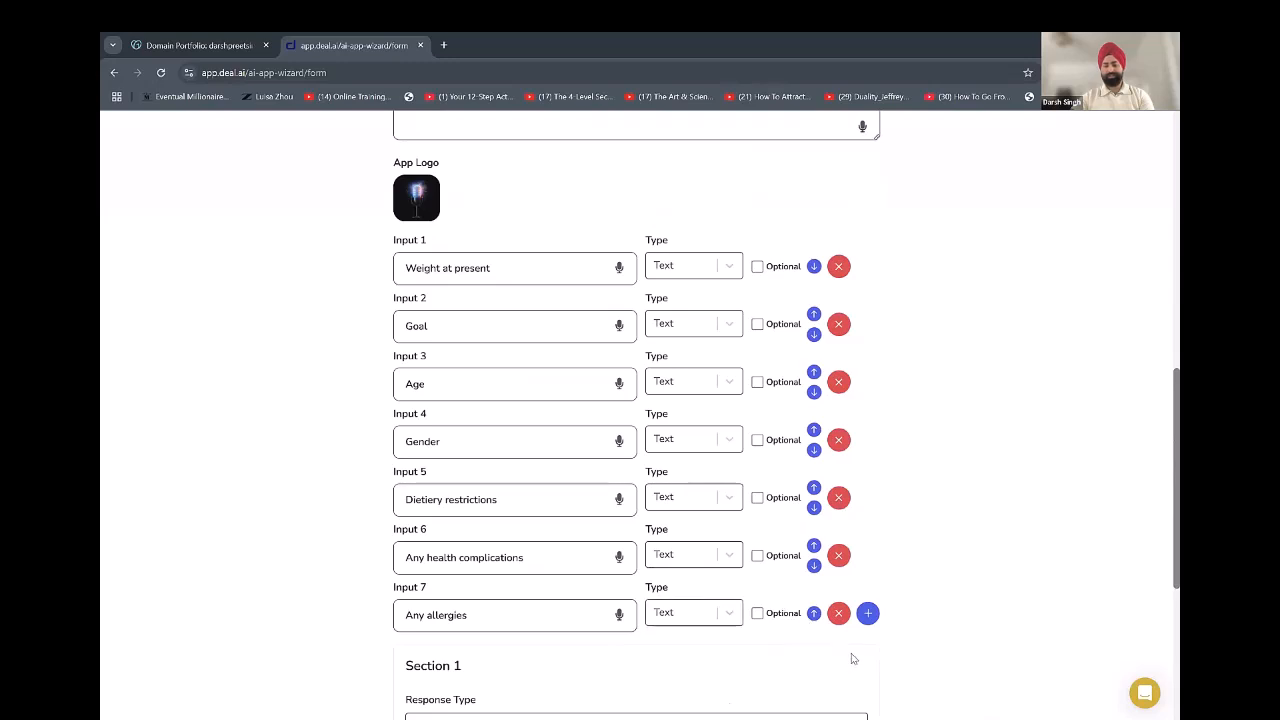
scroll(940, 660, "down", 5)
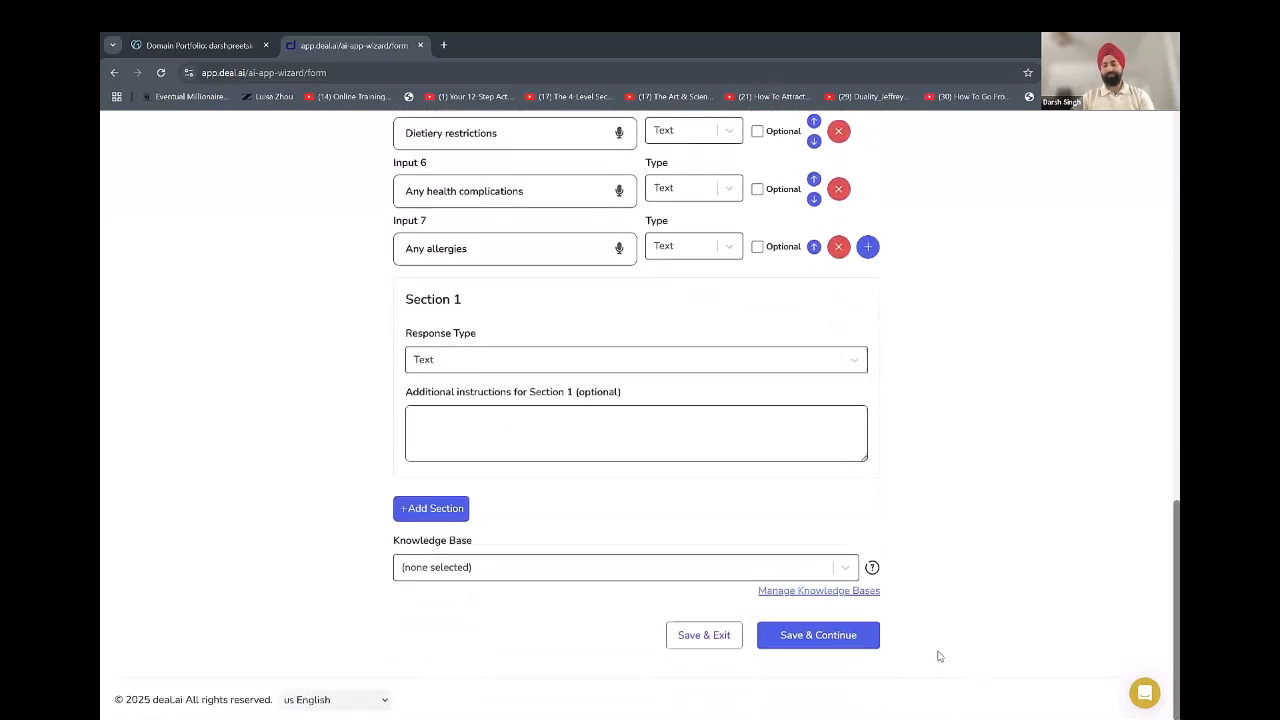
left_click(829, 638)
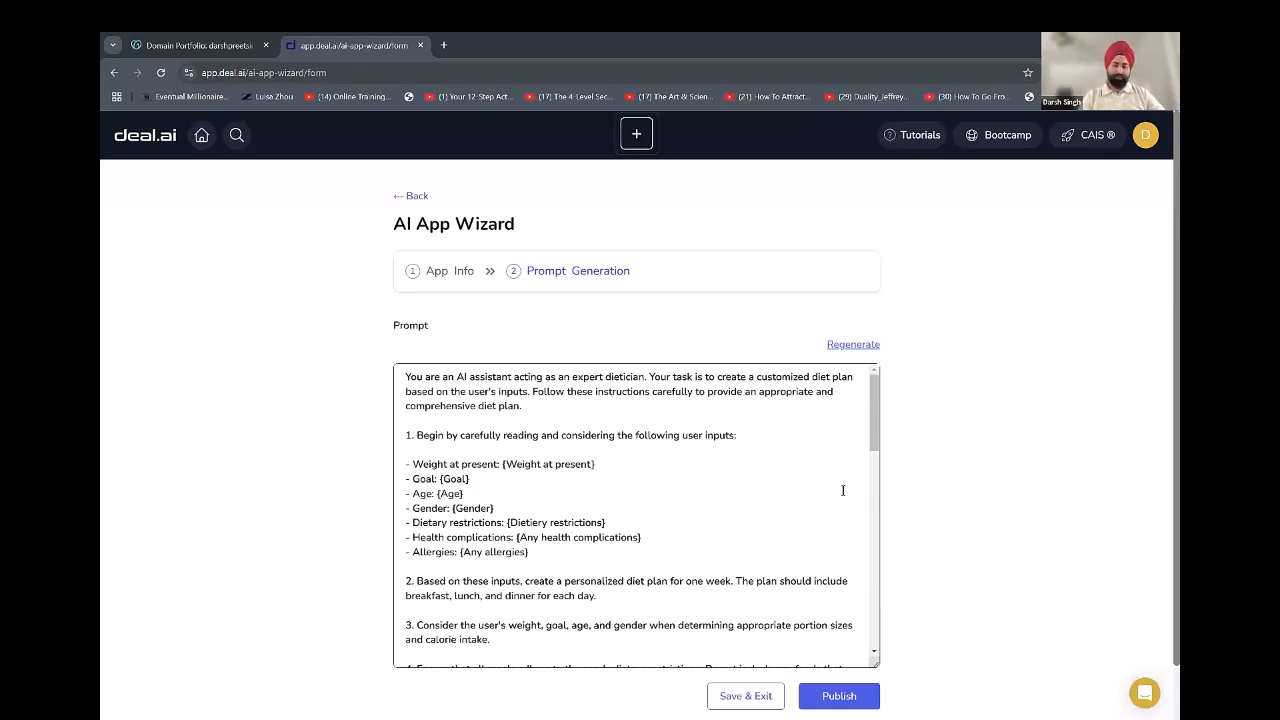
Review the generated prompt to its end, publish the app, and open Perfect Diet from the app list.
scroll(880, 574, "down", 10)
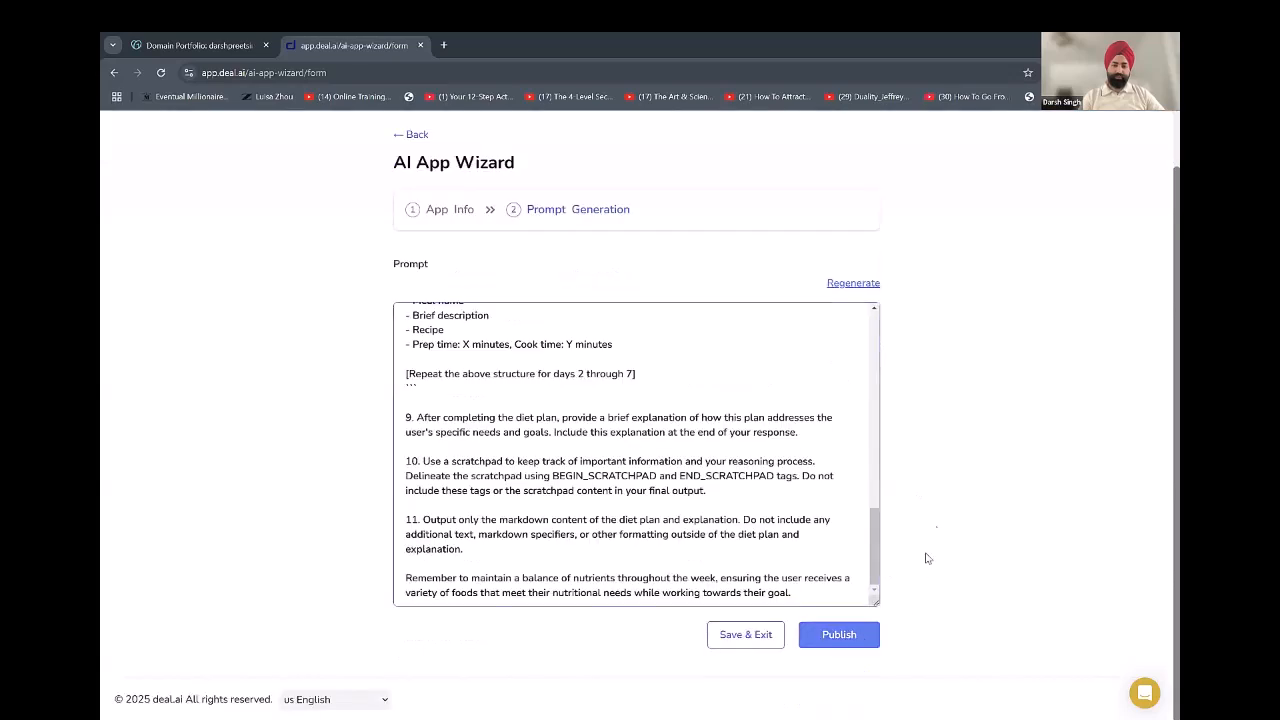
left_click(848, 640)
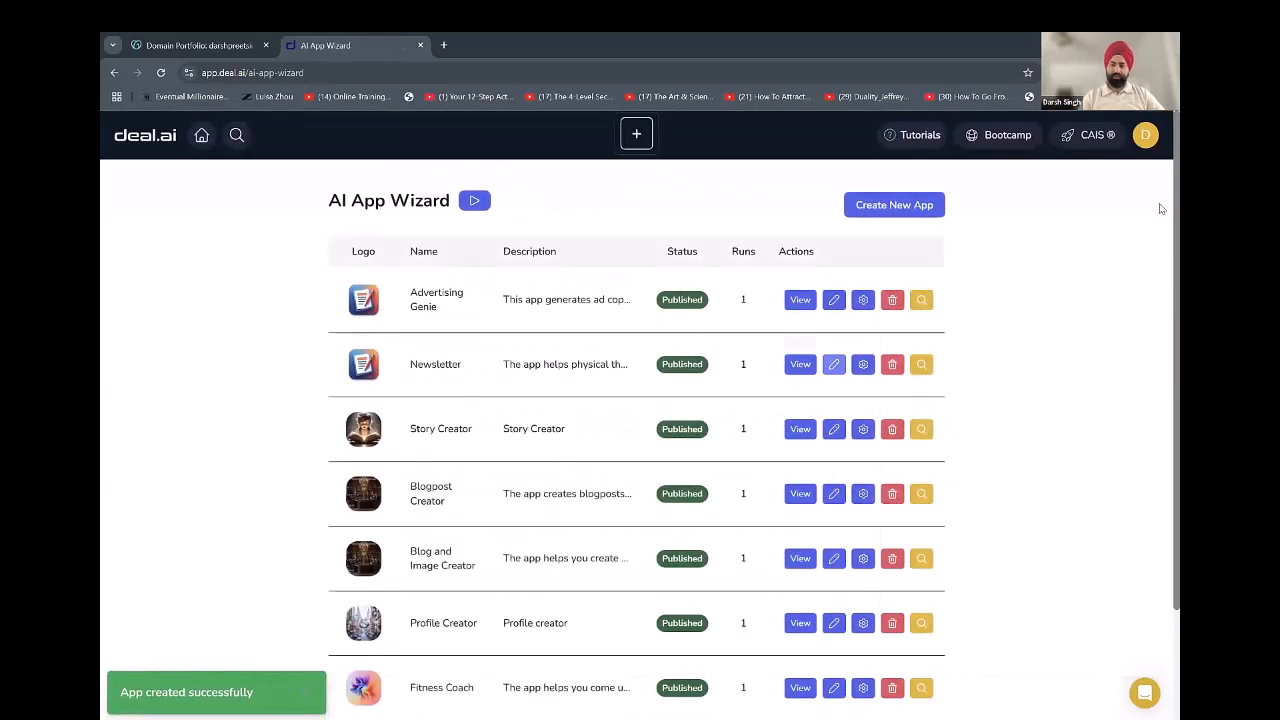
scroll(1160, 600, "down", 2)
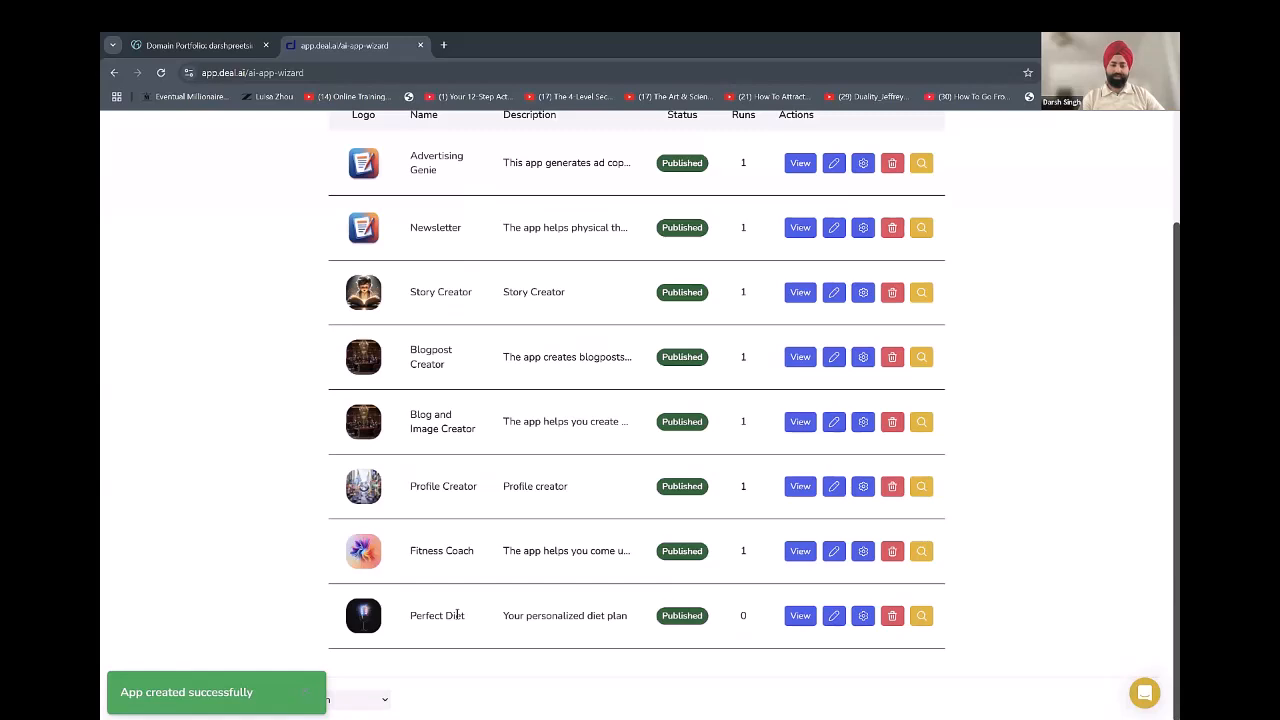
left_click(802, 617)
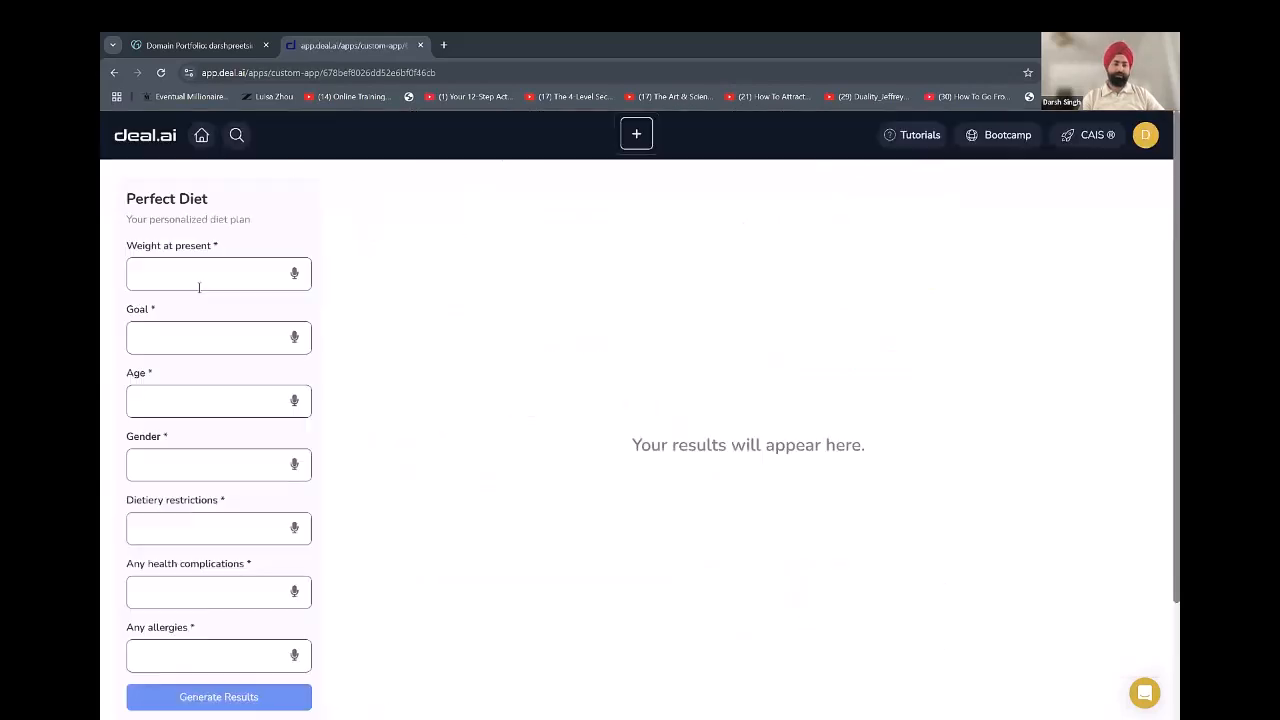
Enter a present weight of 220 pounds, a goal of 170 pounds and an age of 65 in the Perfect Diet form.
left_click_drag(134, 200, 229, 209)
left_click(226, 221)
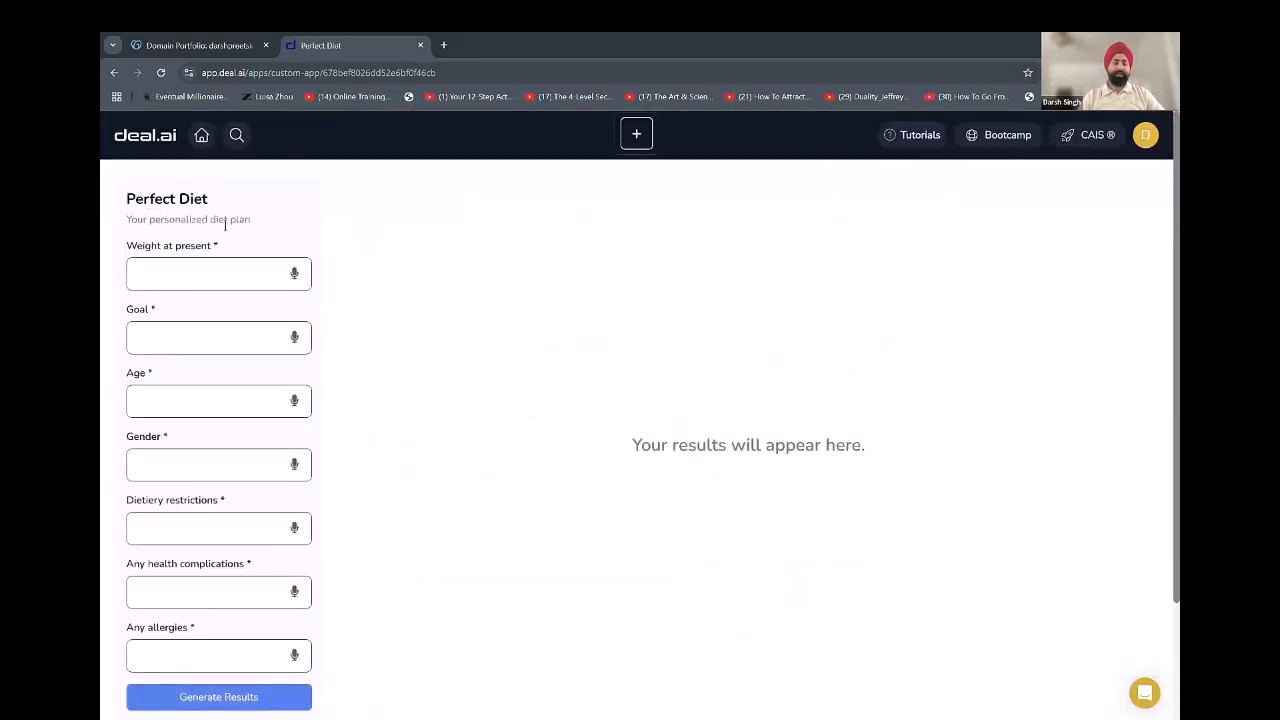
triple_click(129, 221)
left_click(130, 219)
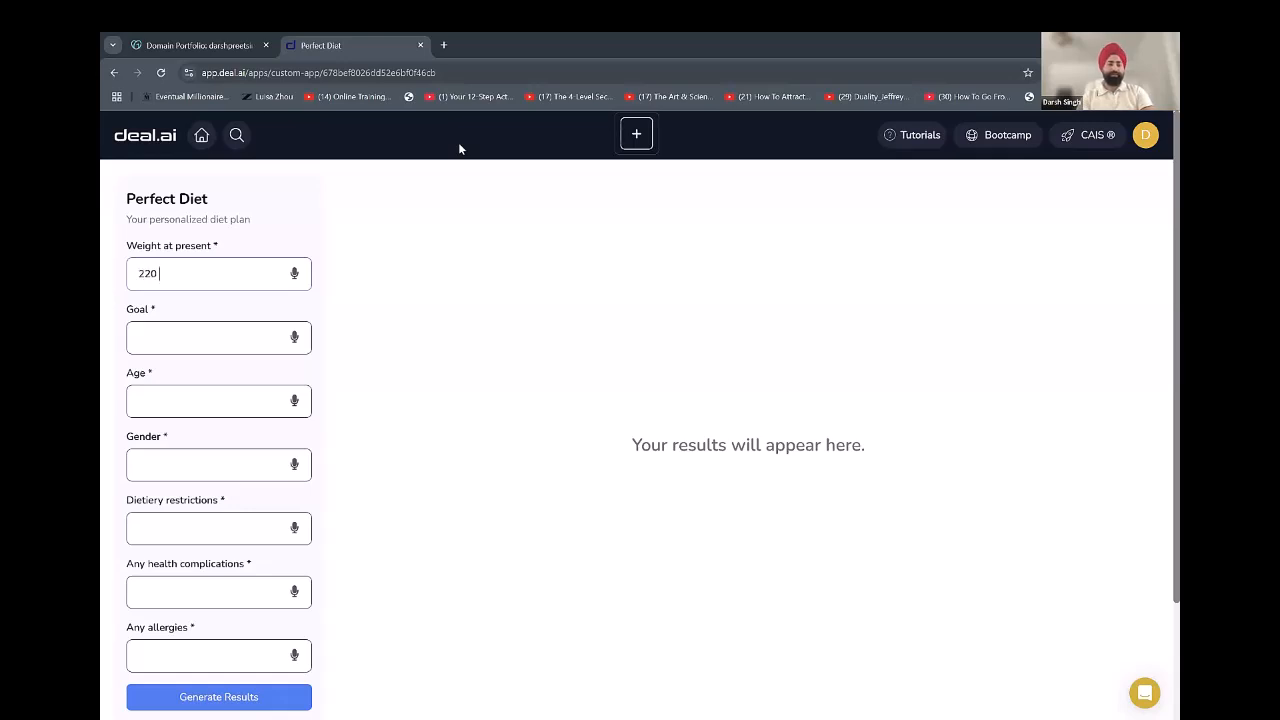
type("nds")
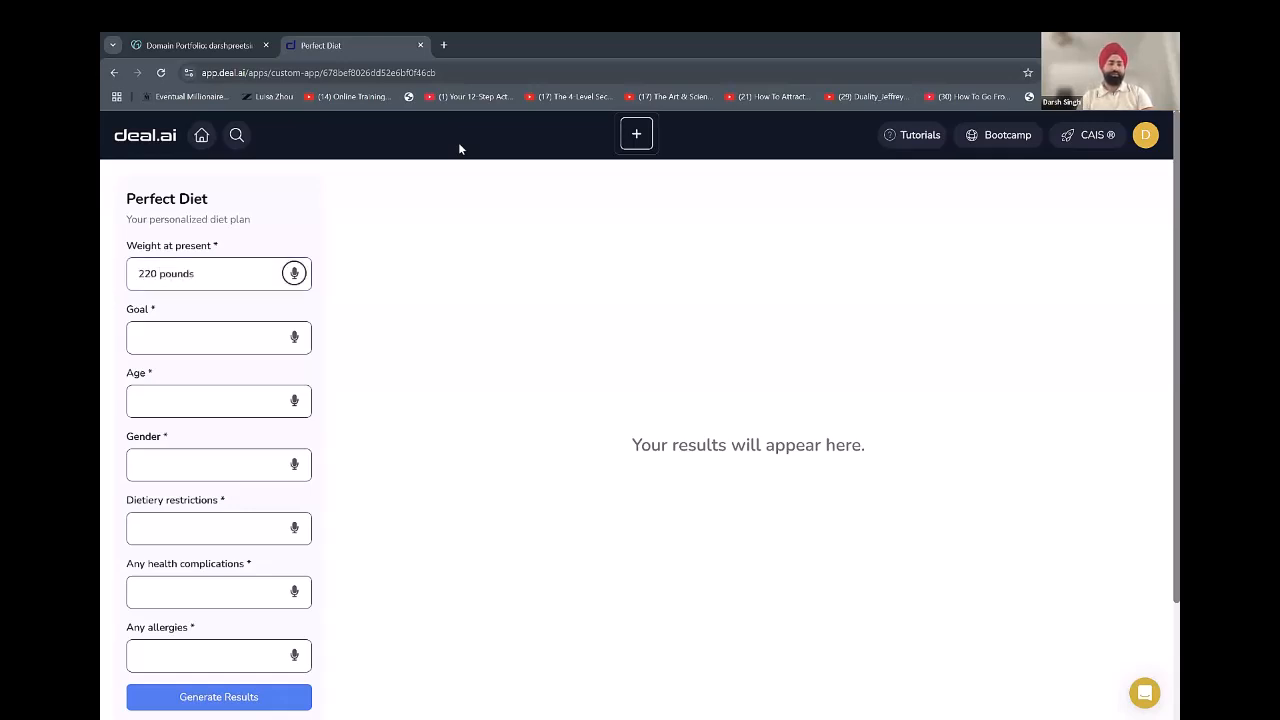
key("Tab")
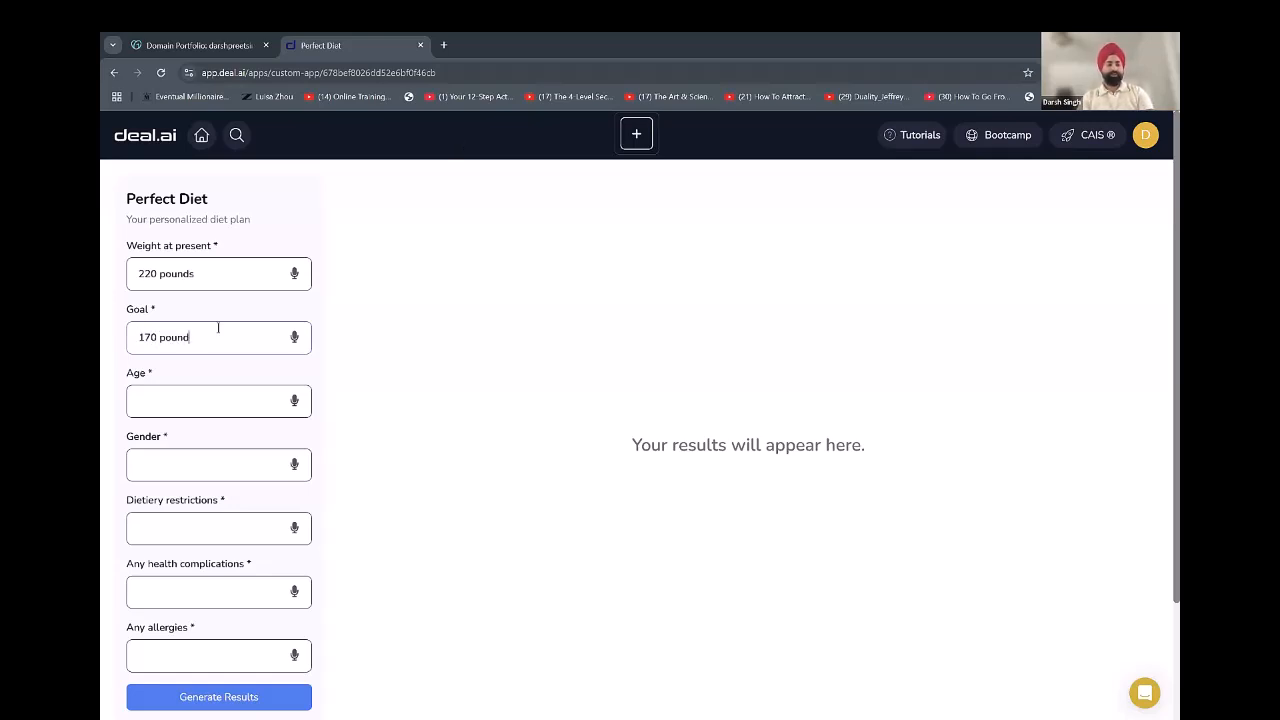
key("Tab")
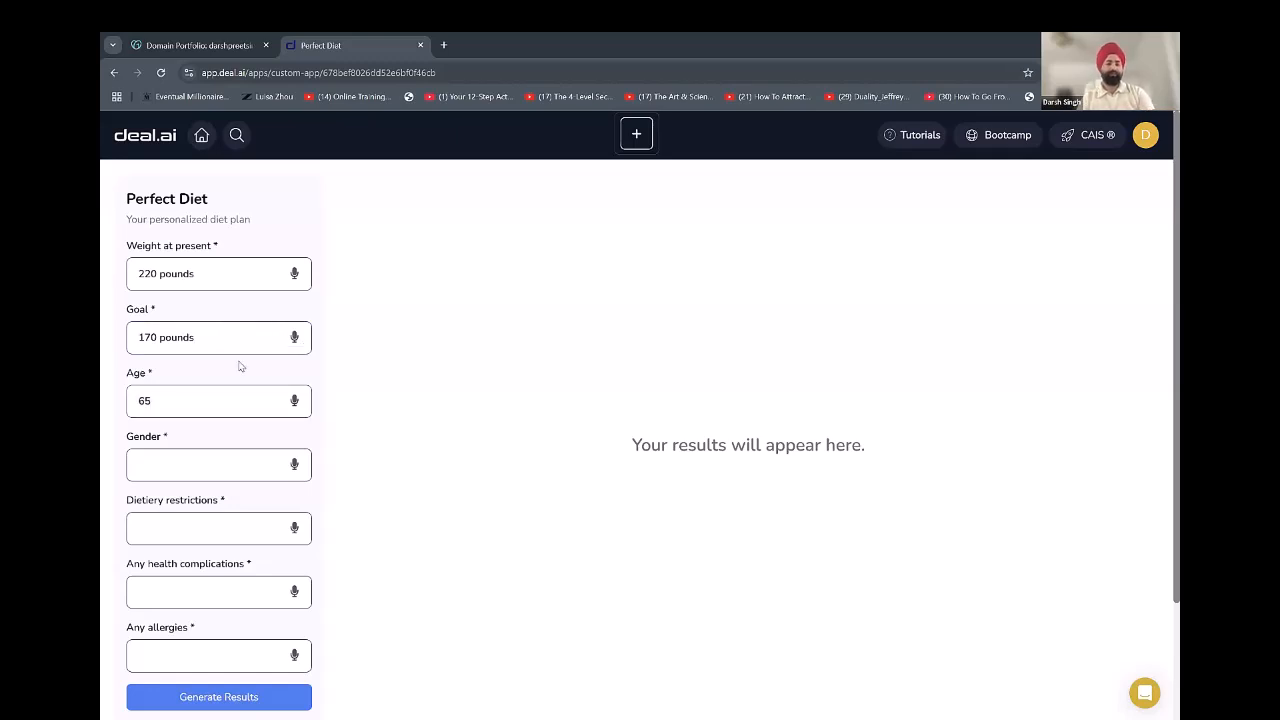
Set the gender to Male and enter "Cannot eat suggary stuff" as the dietary restriction.
scroll(237, 363, "down", 2)
left_click(198, 334)
type("Male")
left_click(179, 403)
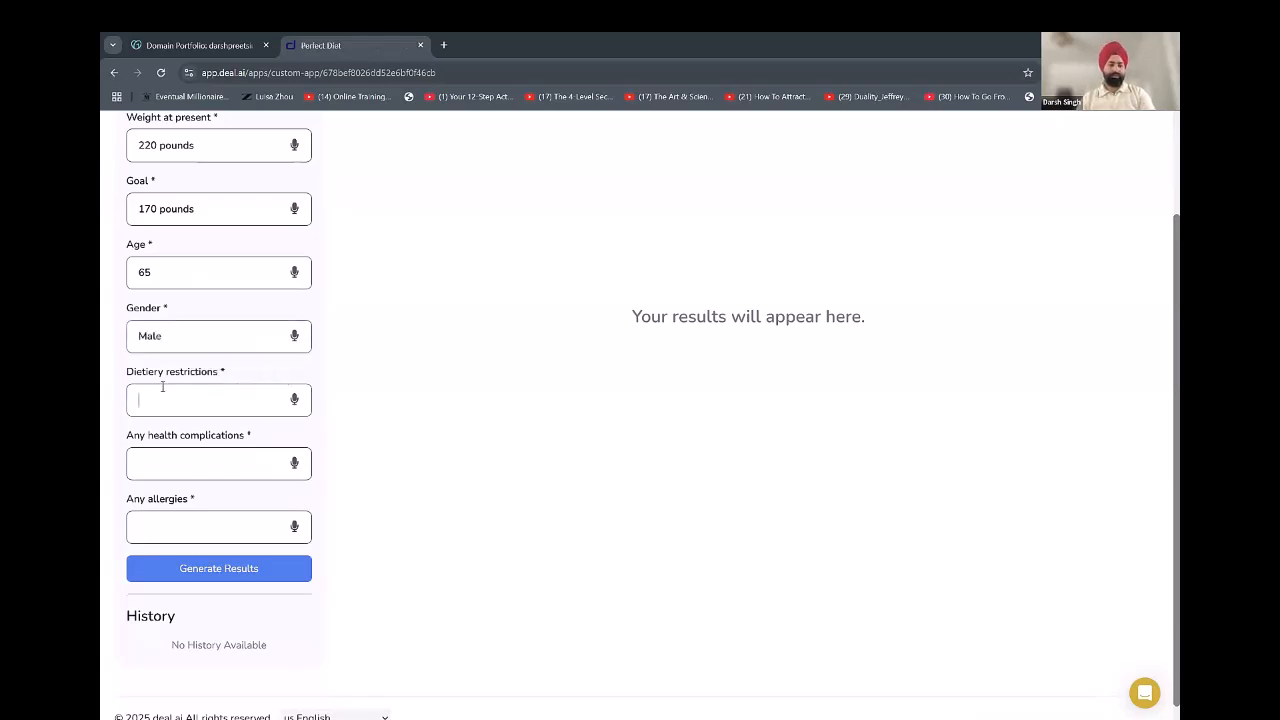
type("Cannot eat sugg")
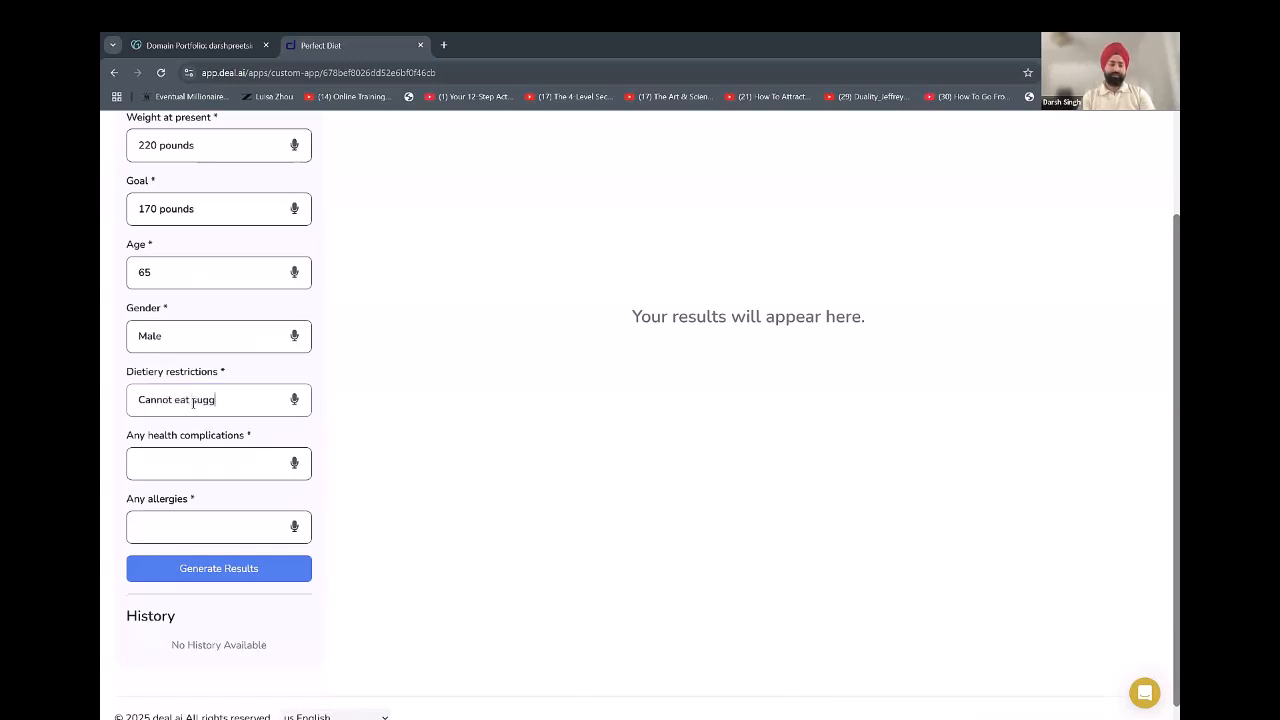
type("ary stuff")
Enter "Diabetic" as the health complication and "Nut allergy" as the allergy.
scroll(211, 429, "down", 1)
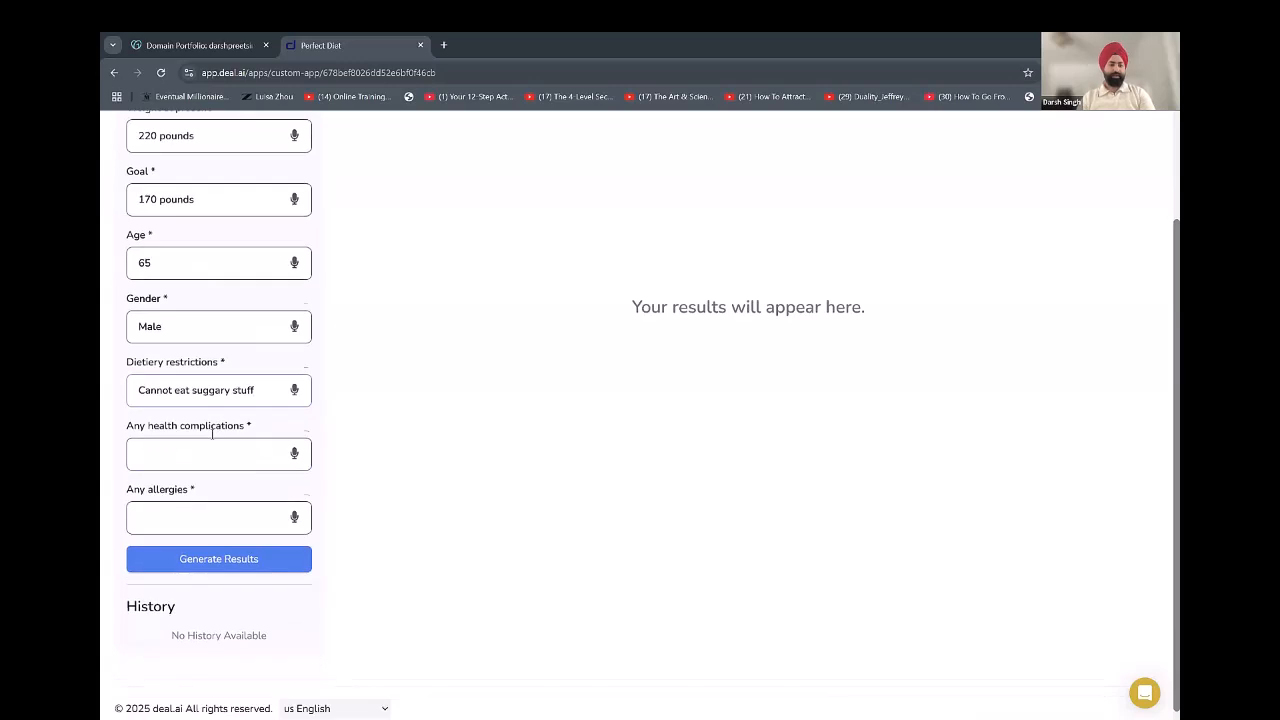
left_click(220, 443)
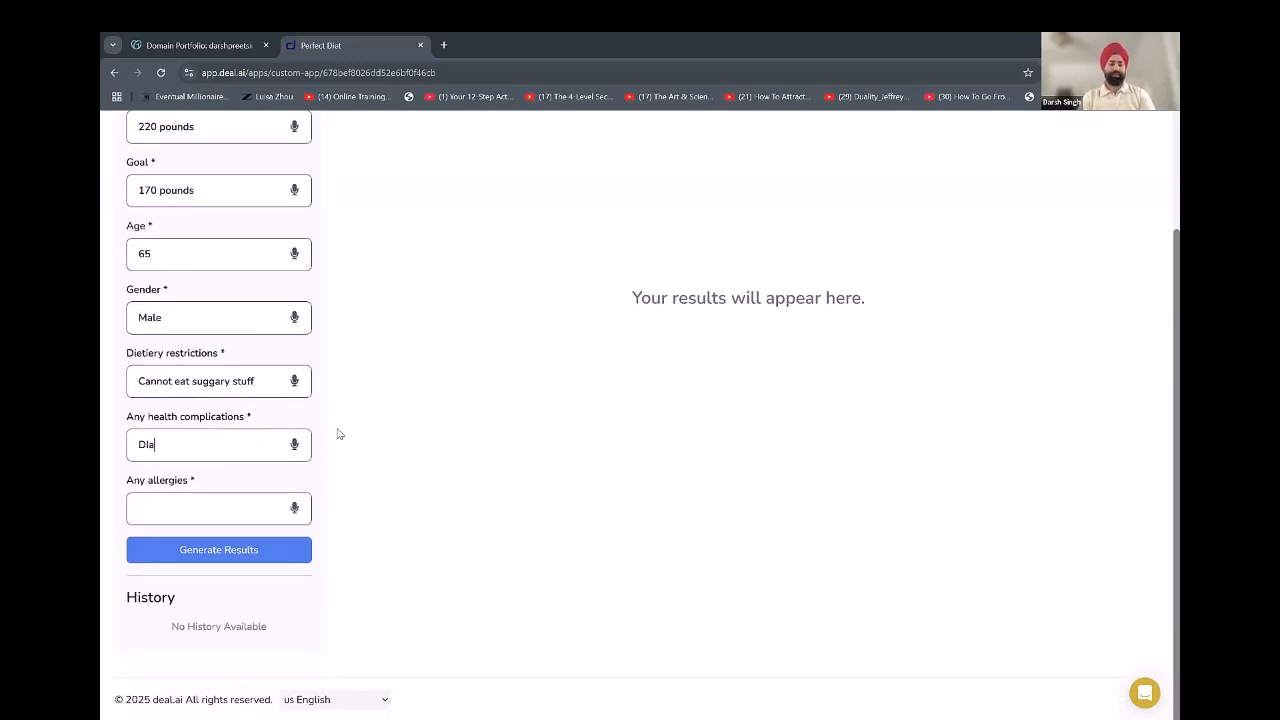
type("Diabetic")
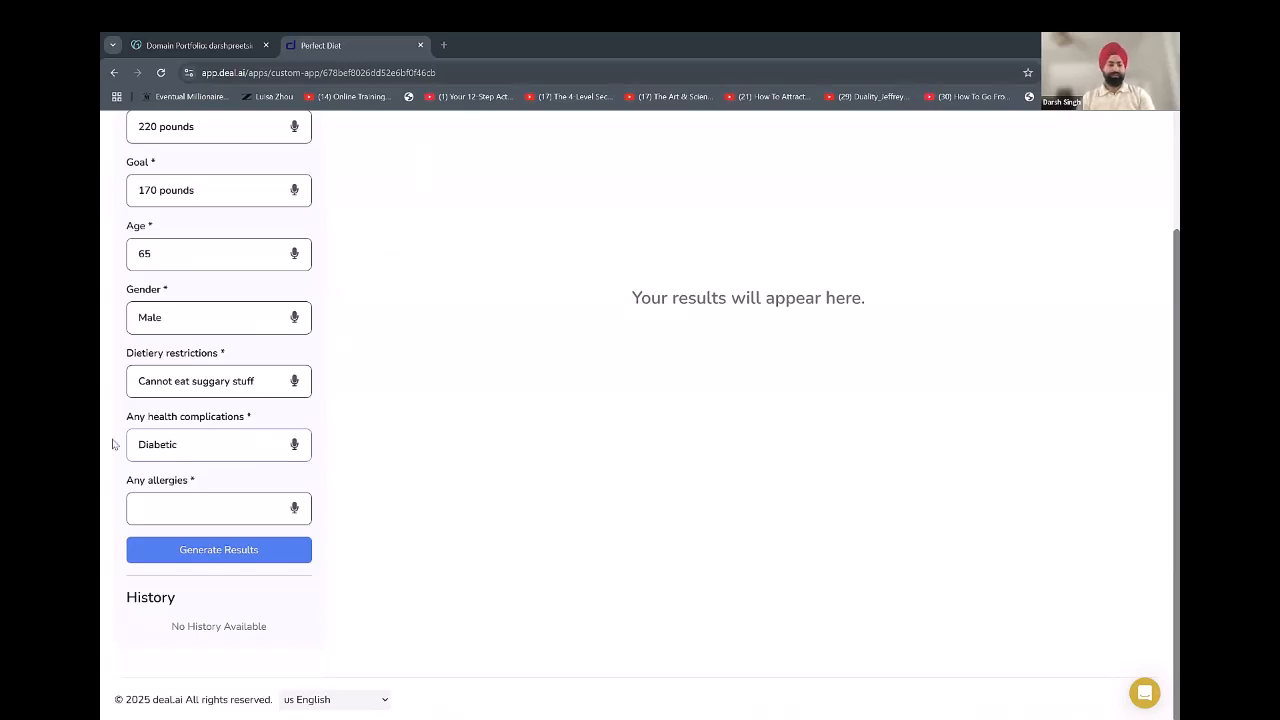
type("Nut allergy")
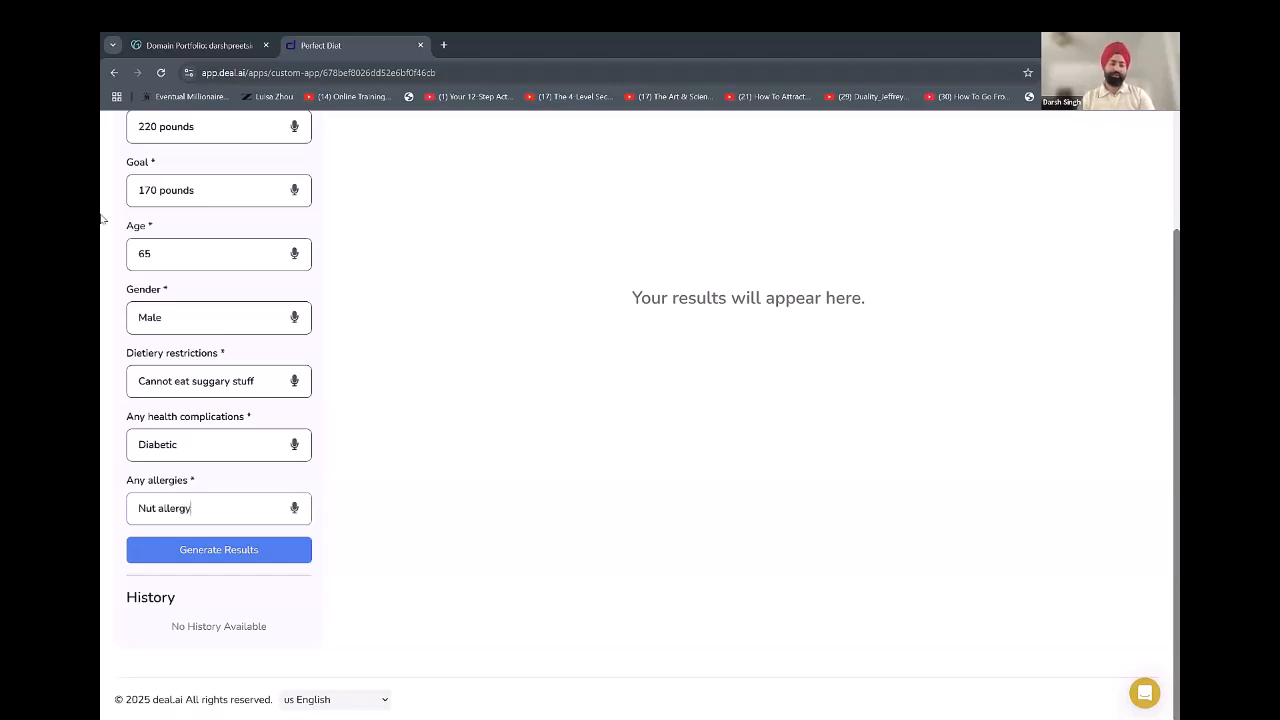
Check the filled-in details and generate the personalized diet plan from them.
scroll(266, 258, "up", 1)
scroll(266, 258, "down", 1)
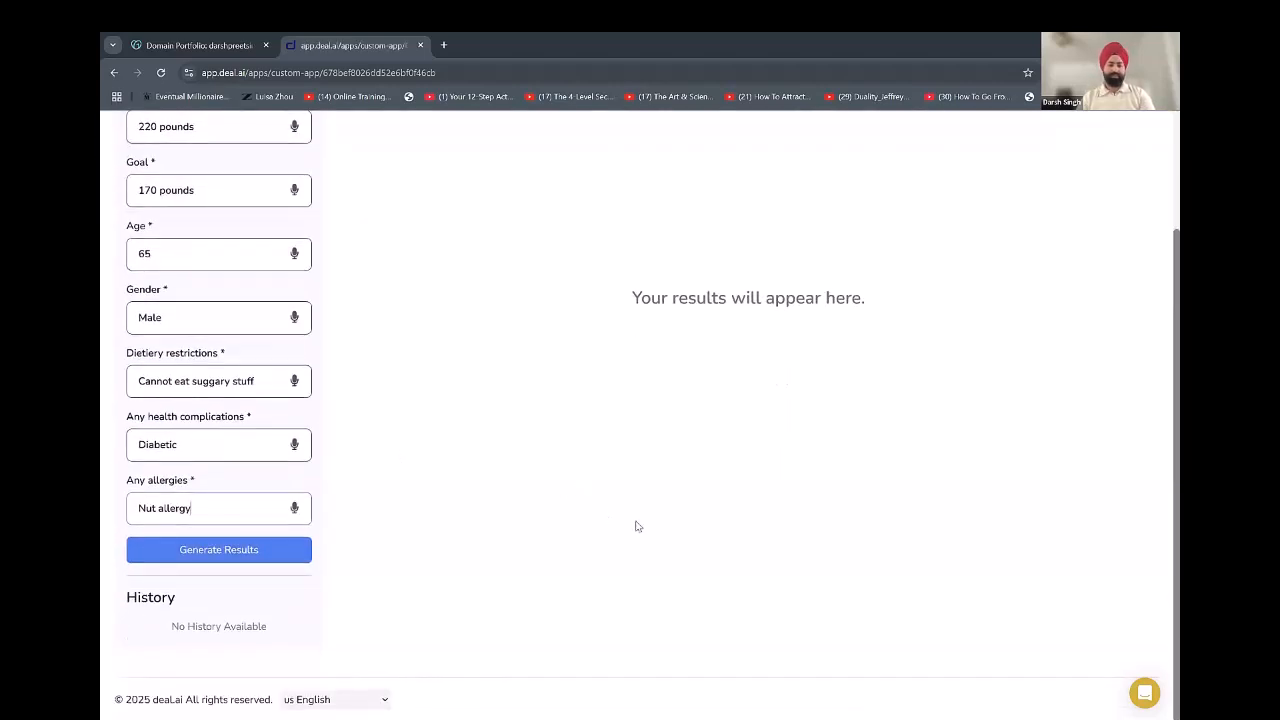
left_click(262, 551)
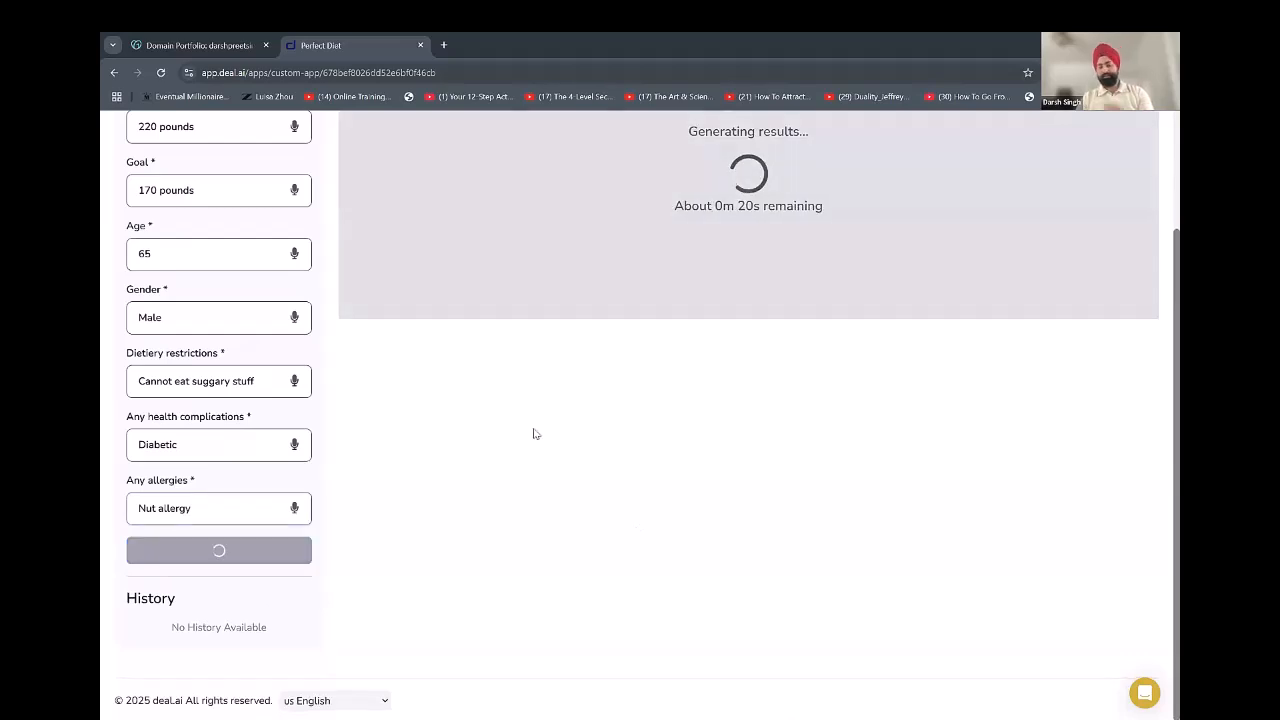
scroll(531, 434, "up", 1)
scroll(533, 433, "up", 1)
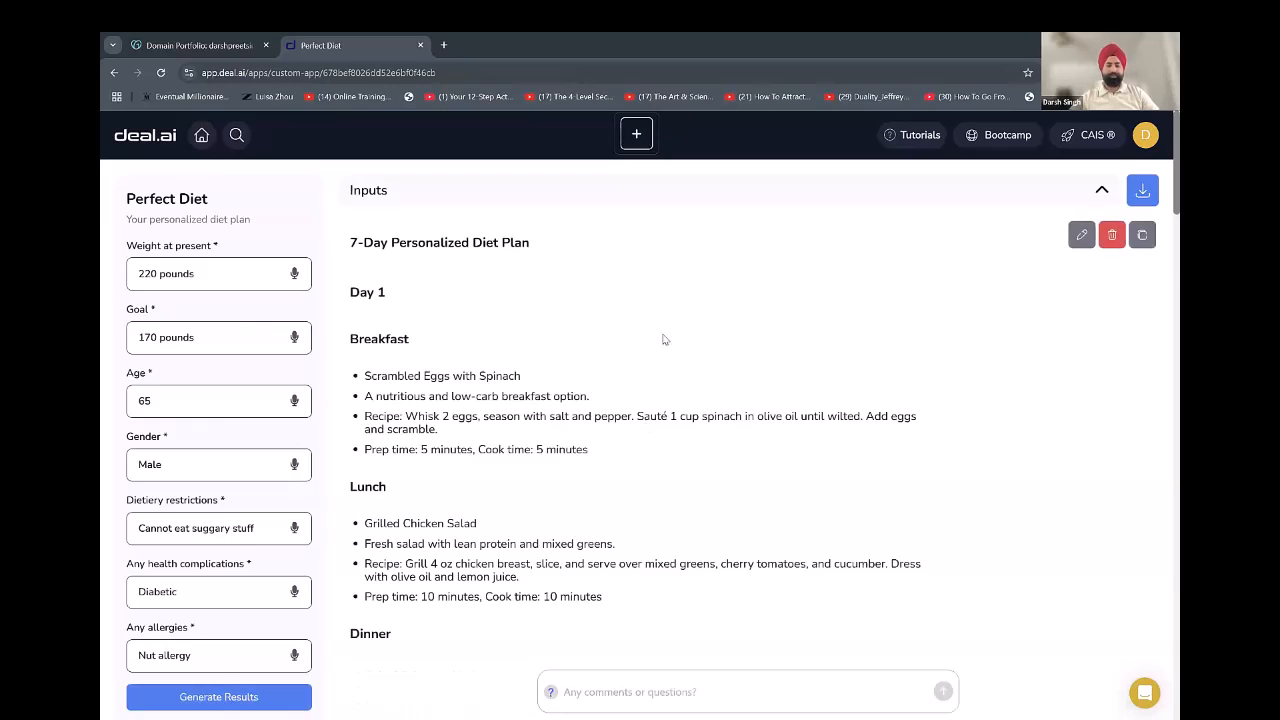
Examine the generated plan's title and its Day 1 breakfast, lunch and dinner recipes.
triple_click(486, 237)
left_click(575, 251)
left_click_drag(337, 337, 657, 449)
left_click(657, 449)
scroll(569, 400, "down", 2)
left_click_drag(378, 338, 590, 418)
left_click(588, 419)
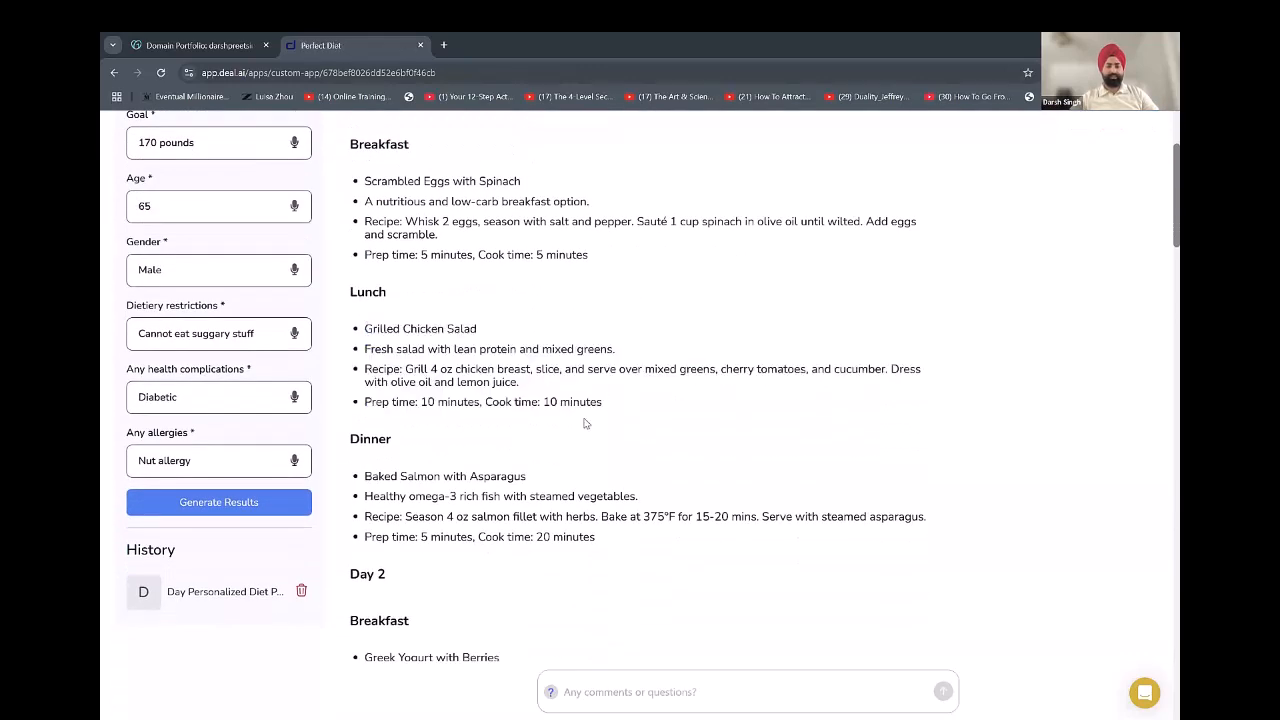
scroll(493, 296, "down", 4)
scroll(493, 291, "up", 2)
left_click_drag(367, 251, 460, 241)
left_click_drag(366, 275, 648, 274)
left_click_drag(364, 339, 528, 420)
left_click(530, 446)
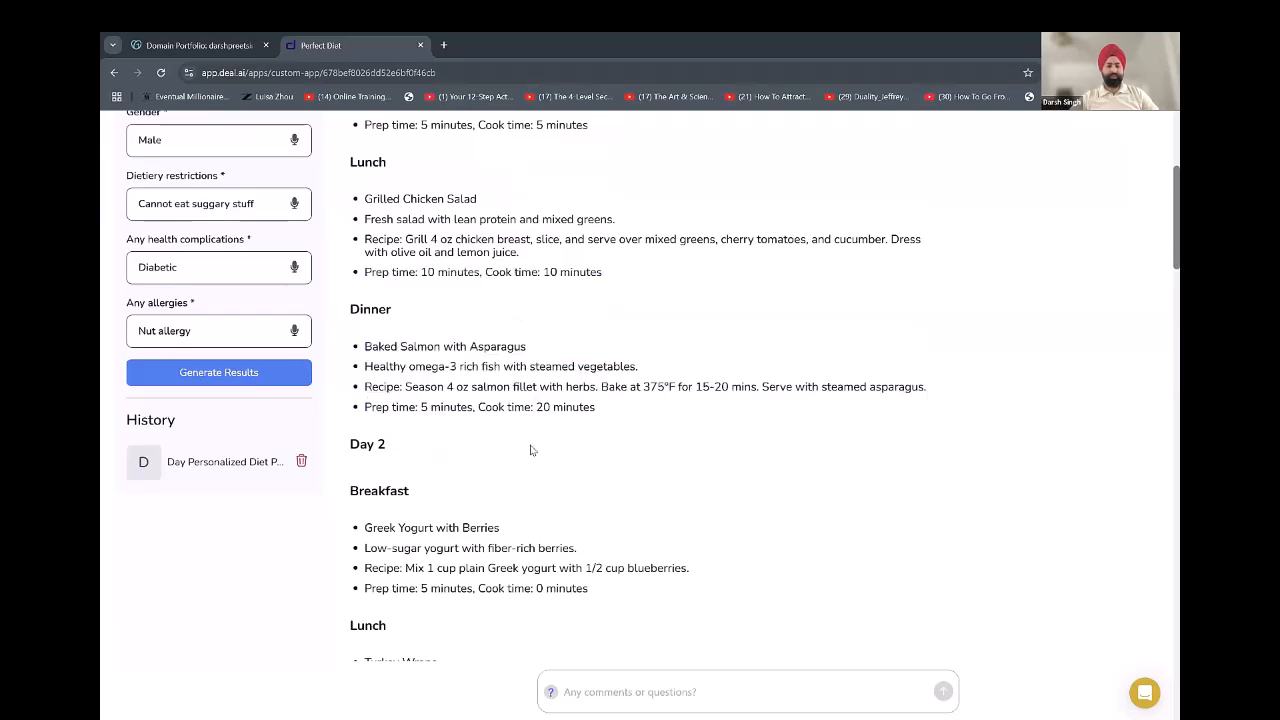
Look through the diet plan's remaining days down to the closing explanation of how it meets the user's needs.
scroll(530, 447, "down", 4)
scroll(536, 466, "down", 12)
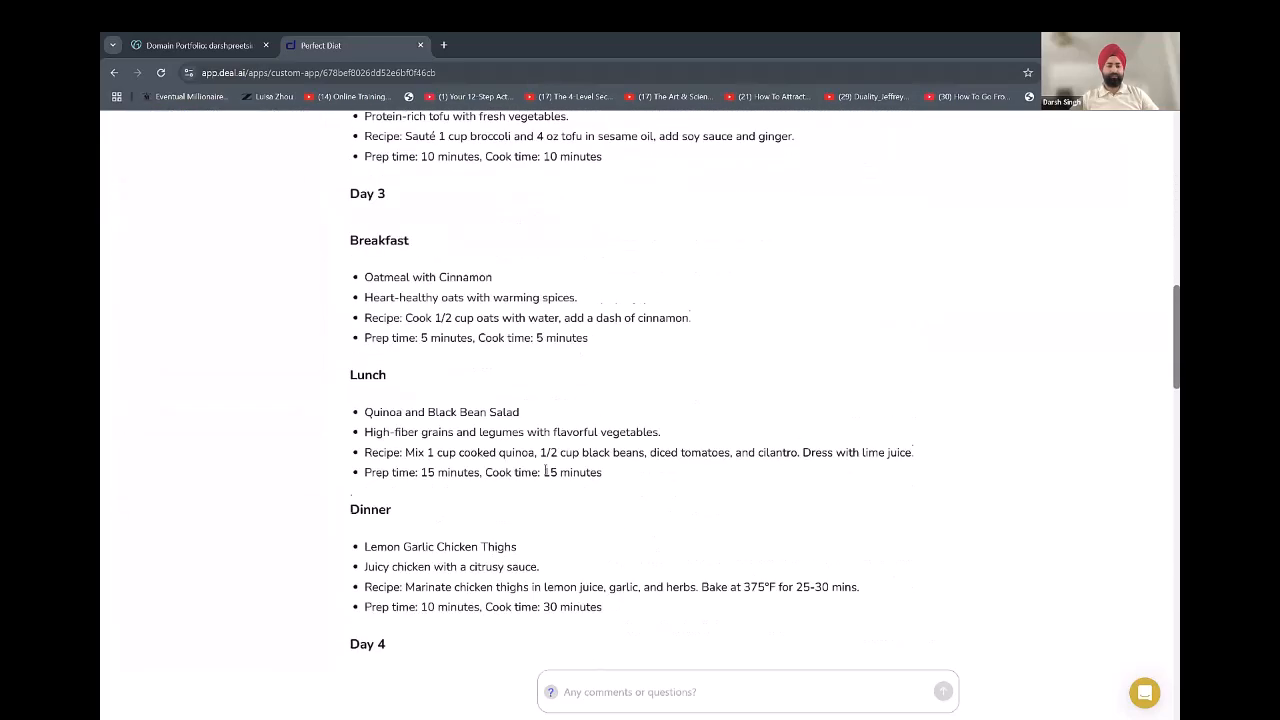
scroll(580, 600, "down", 6)
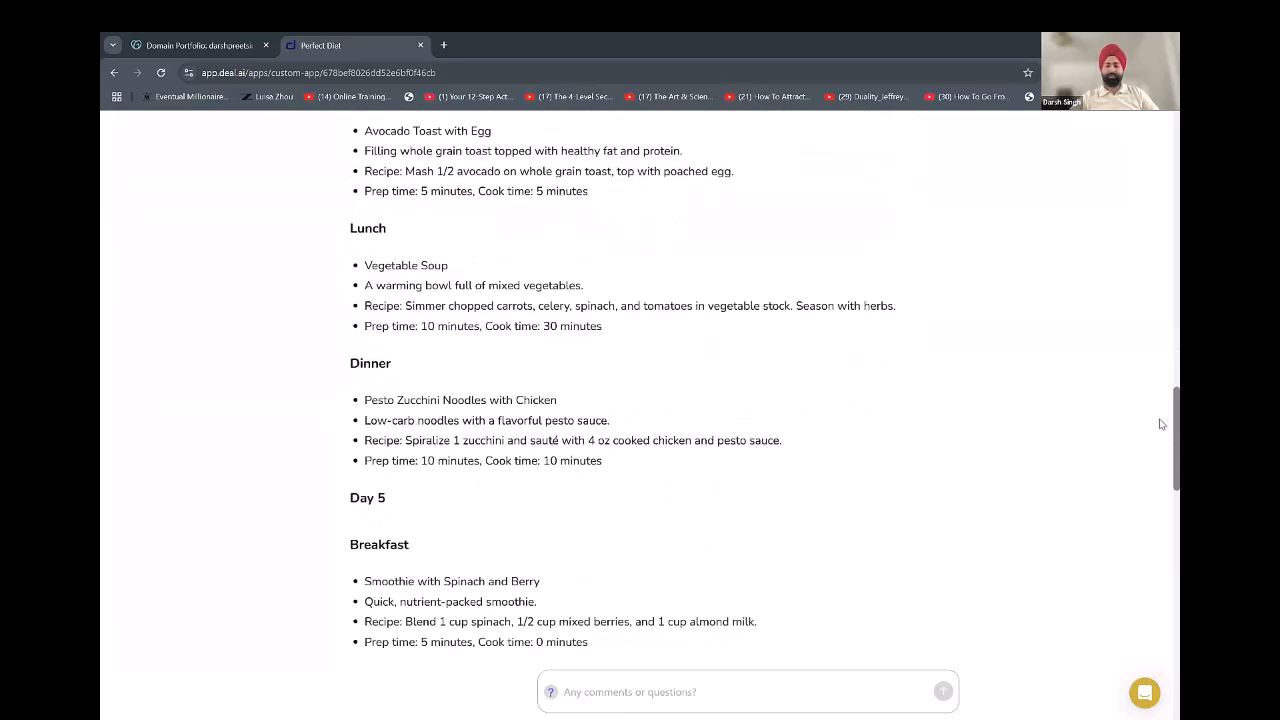
scroll(1160, 590, "down", 20)
scroll(1160, 690, "down", 2)
scroll(1162, 662, "up", 1)
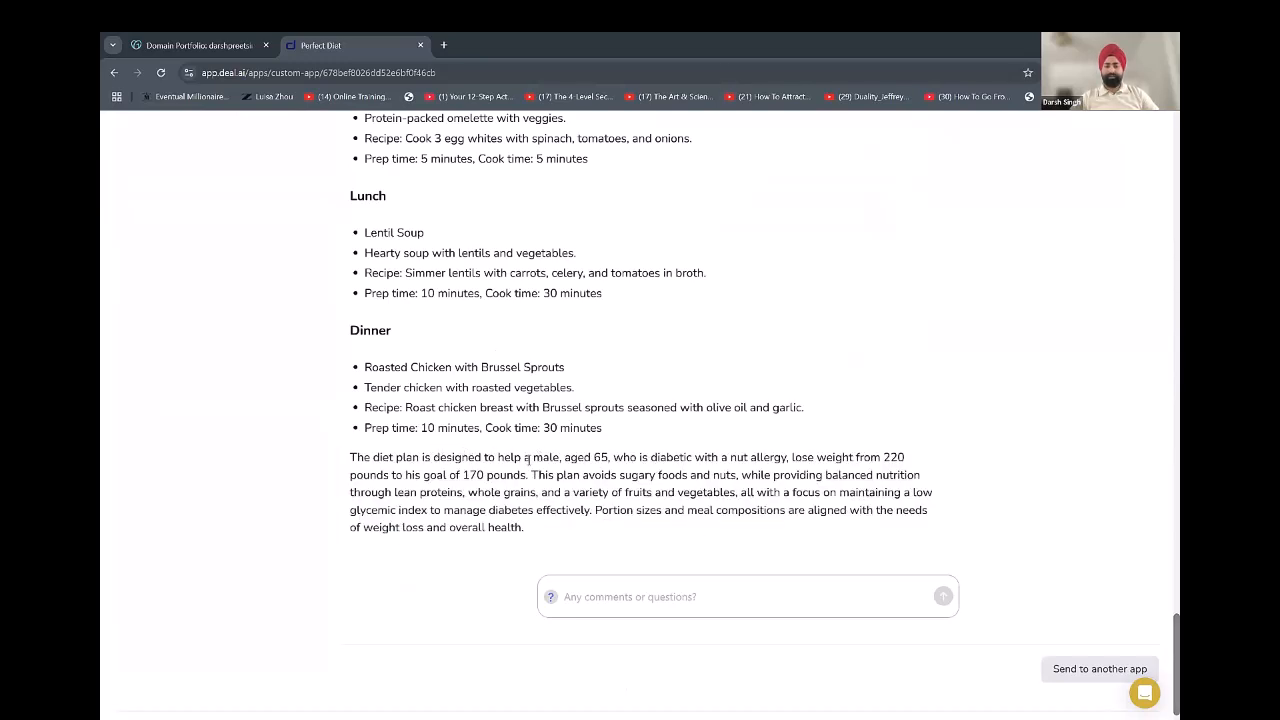
Read the plan's closing explanation of how it suits the stated age, health condition, allergy and weight goal.
left_click_drag(576, 458, 676, 458)
left_click(761, 458)
left_click_drag(814, 461, 909, 467)
left_click(346, 470)
left_click_drag(378, 478, 905, 505)
left_click(633, 509)
left_click(577, 486)
left_click_drag(364, 494, 837, 490)
left_click(698, 510)
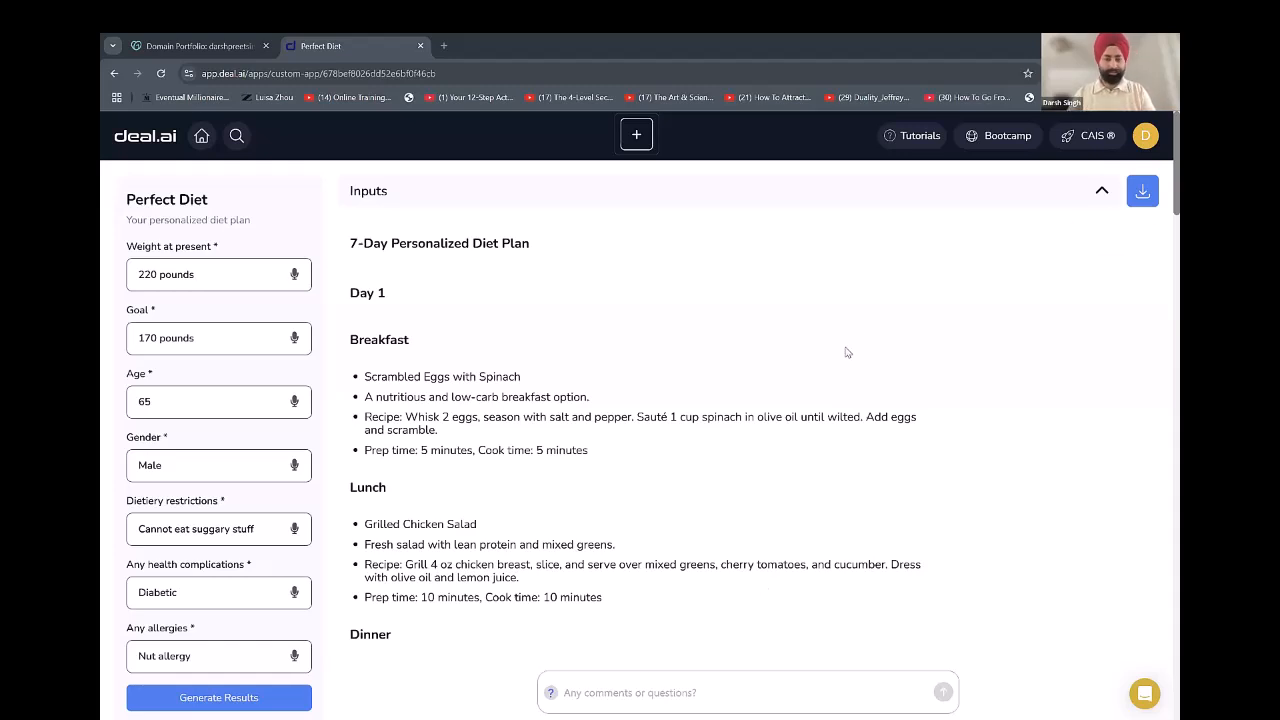
Return to the AI App Wizard's app list and open the Perfect Diet app for editing.
mouse_move(839, 333)
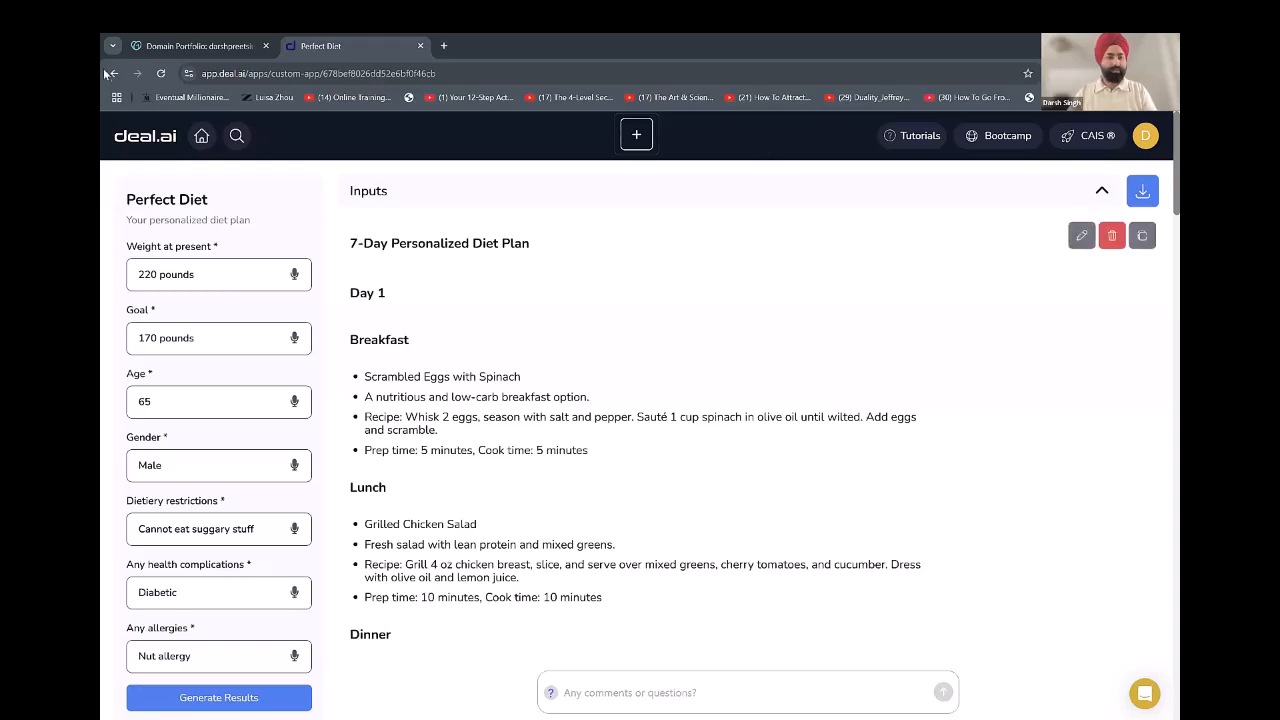
left_click(150, 140)
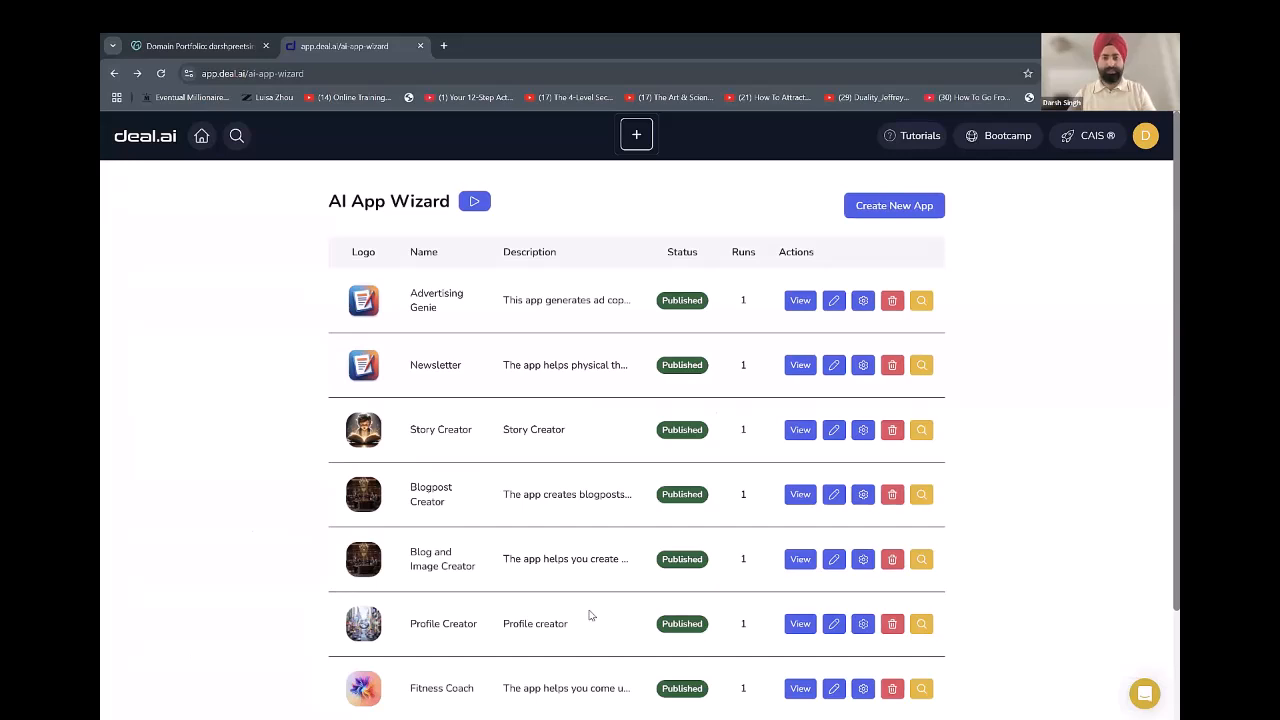
scroll(720, 560, "down", 1)
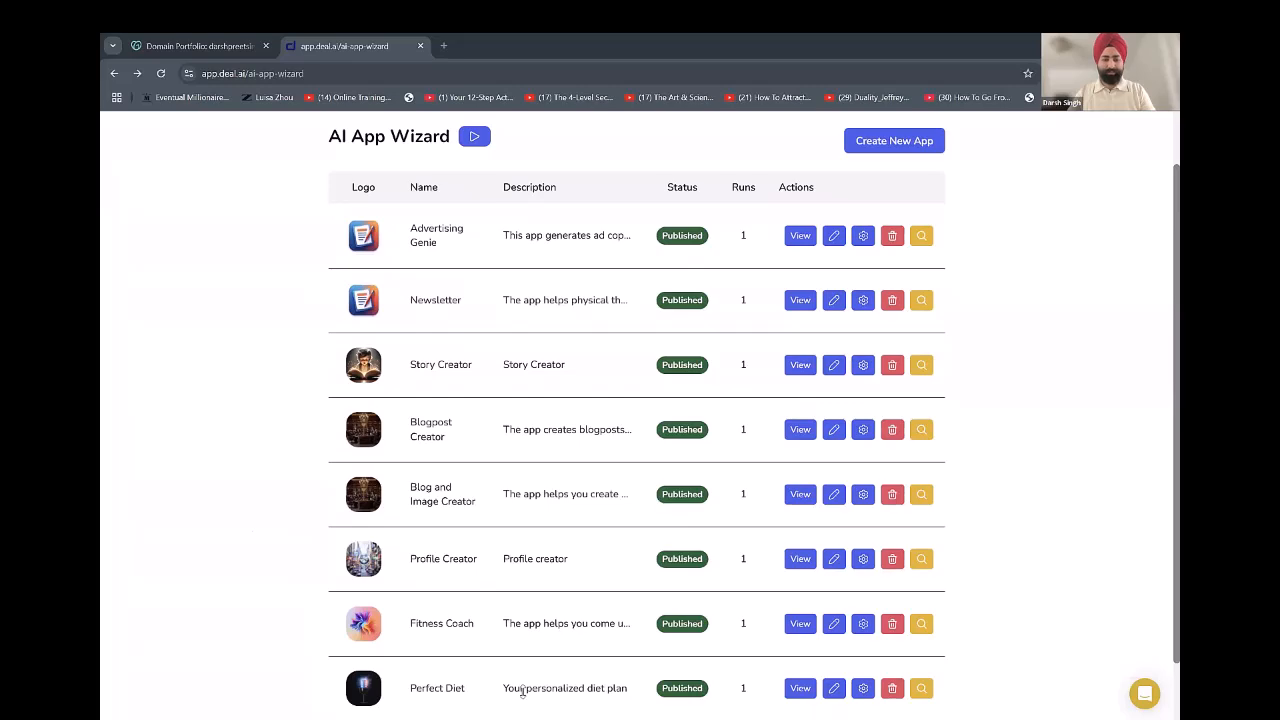
scroll(480, 693, "up", 5, "ctrl")
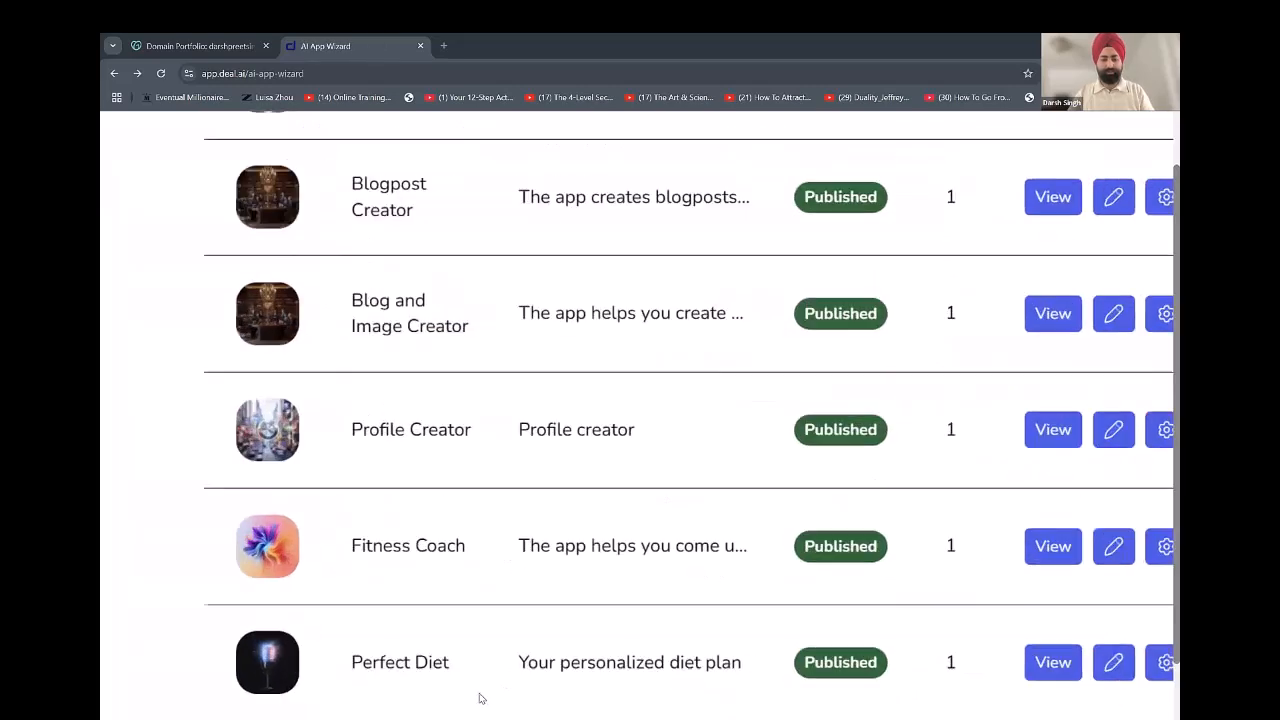
scroll(934, 631, "down", 3, "ctrl")
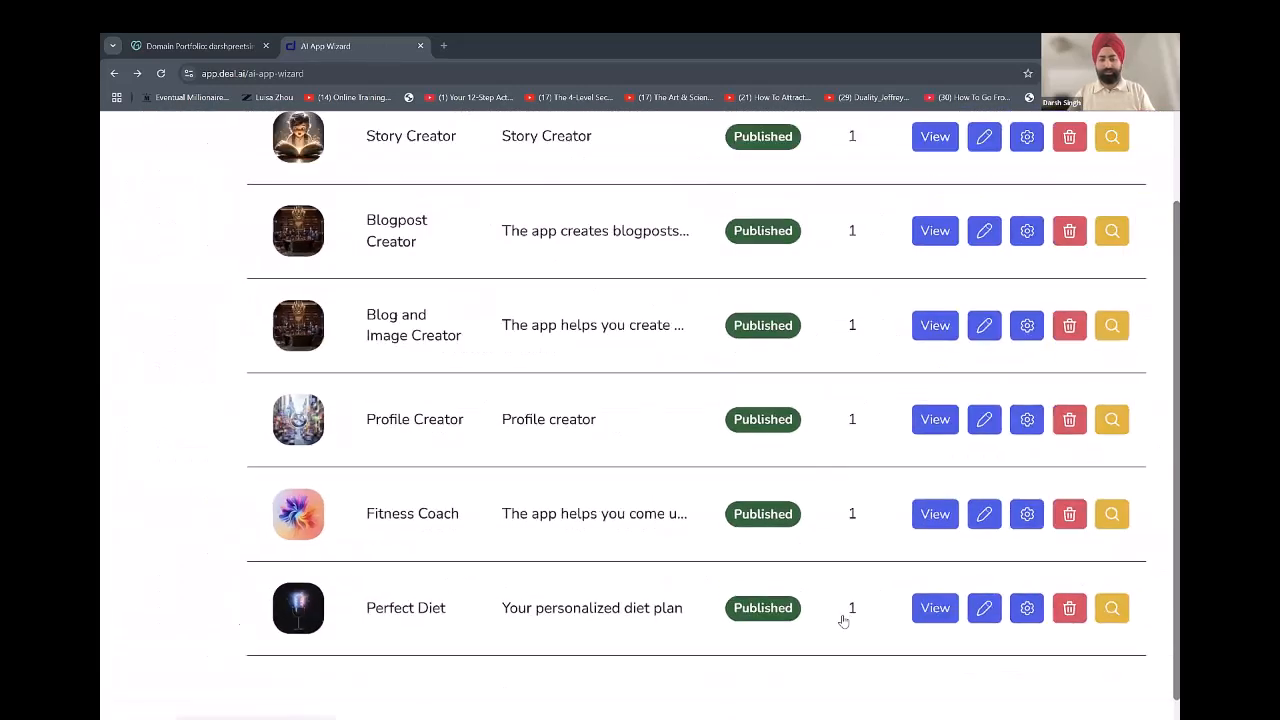
scroll(618, 611, "down", 2, "ctrl")
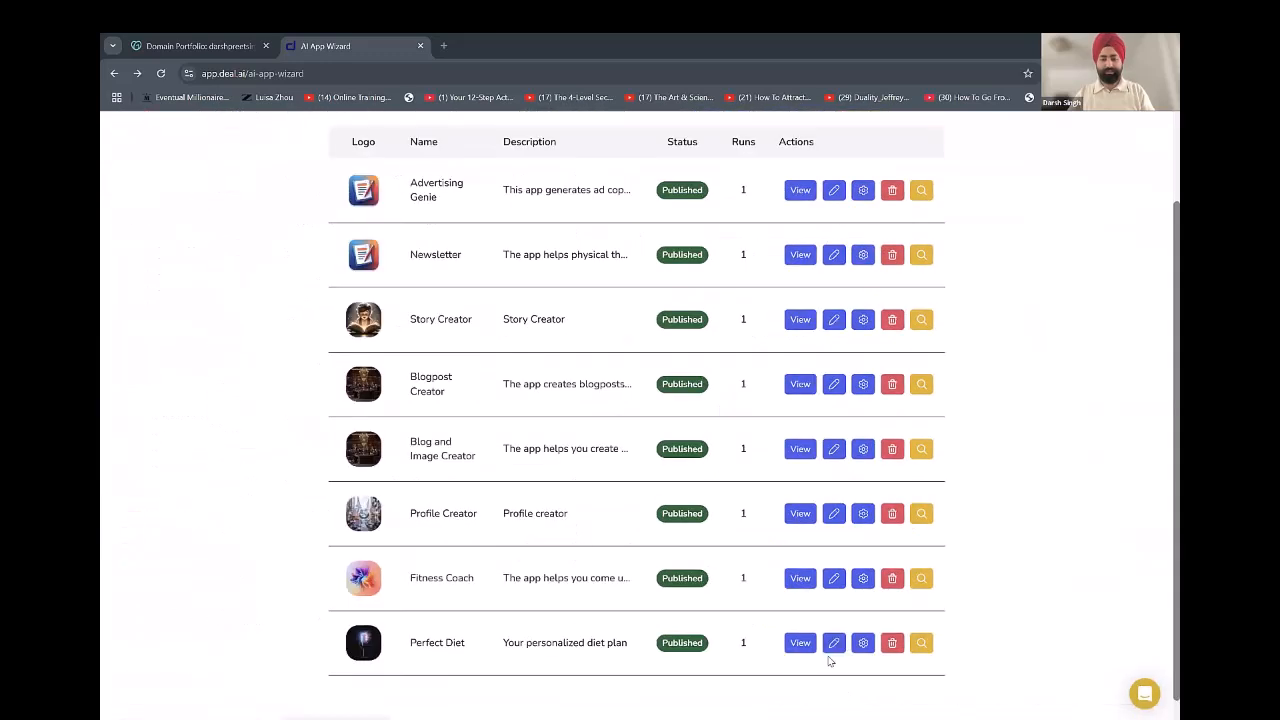
left_click(832, 645)
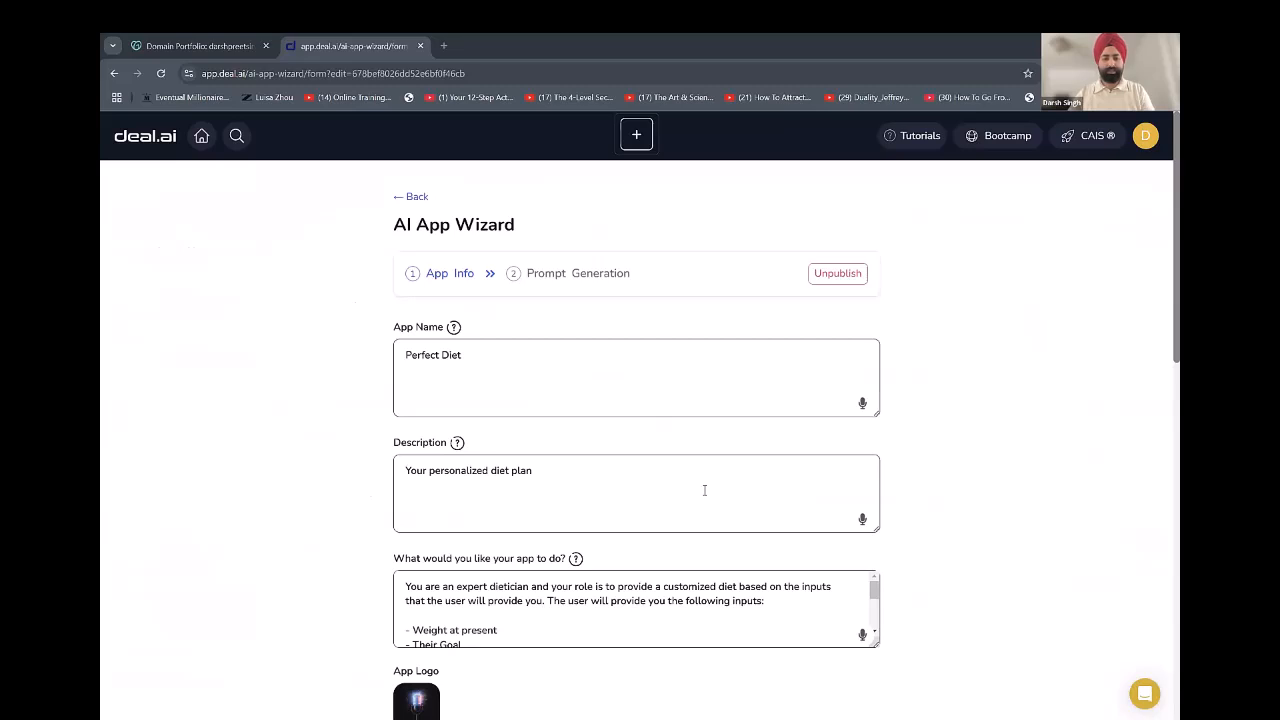
Review the app's seven input fields and the response types offered for Section 1.
scroll(869, 606, "down", 5)
scroll(829, 620, "down", 3)
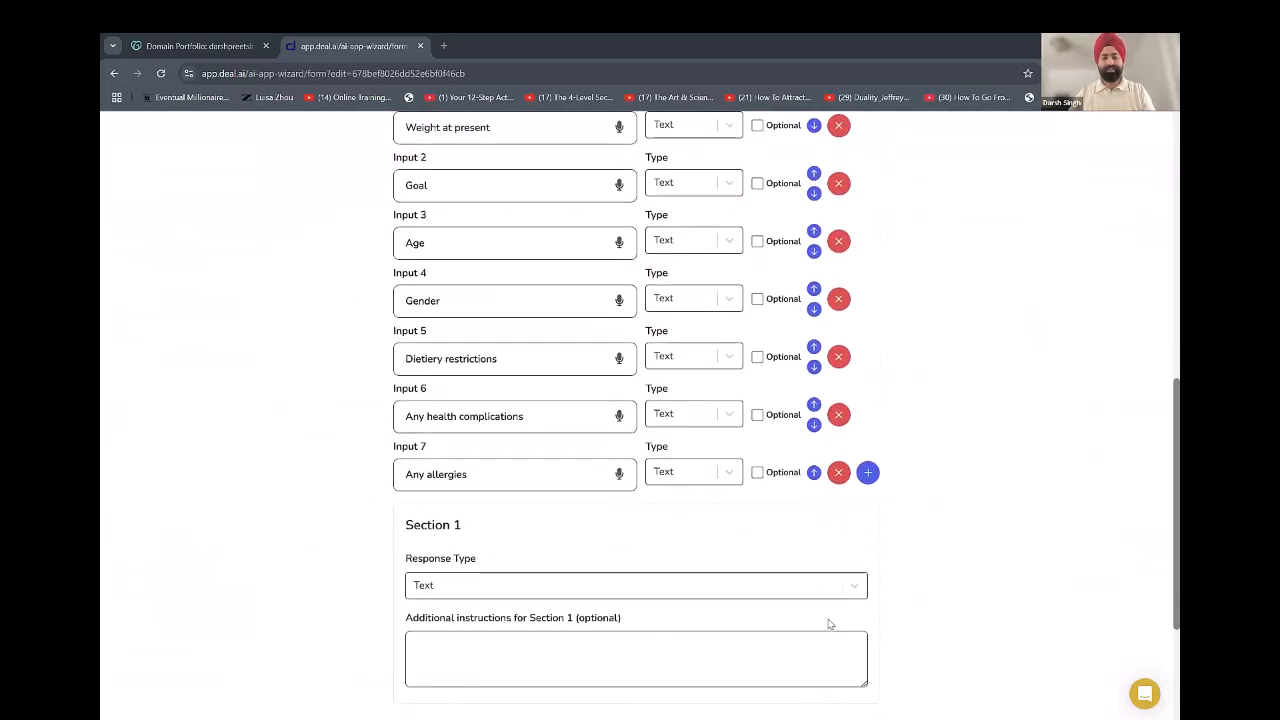
scroll(897, 603, "down", 1)
scroll(909, 583, "up", 1)
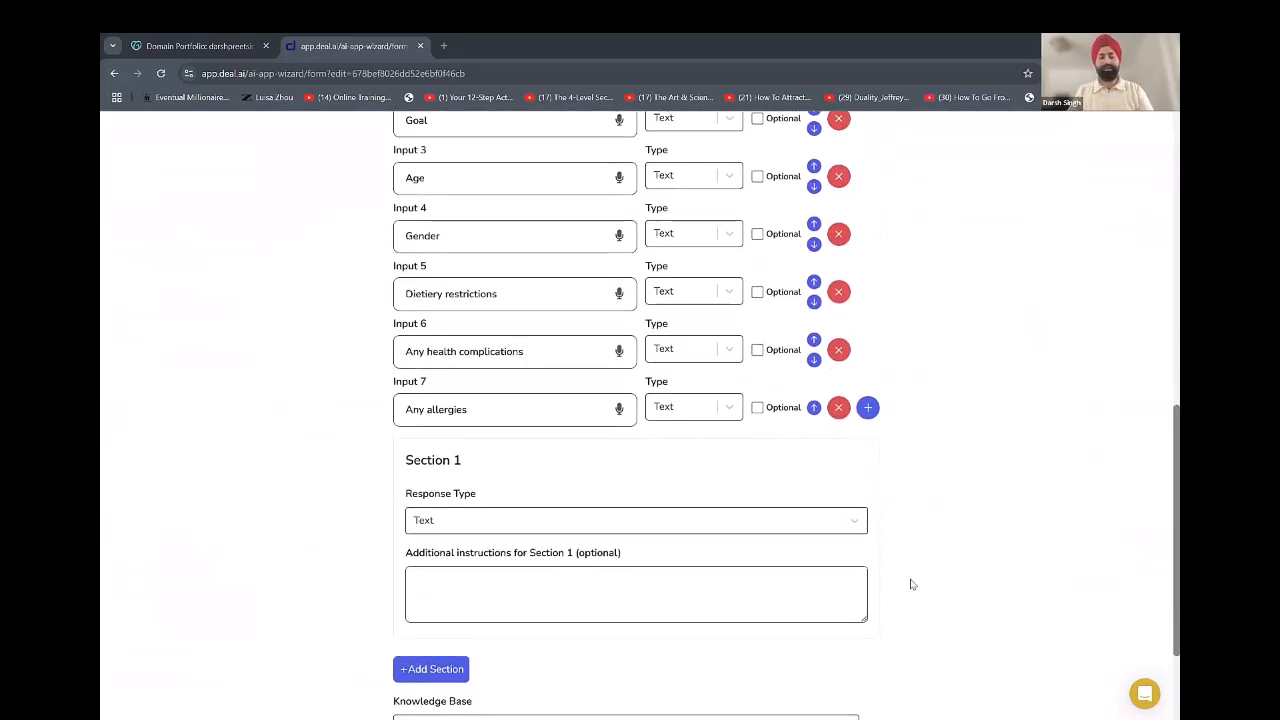
left_click(858, 528)
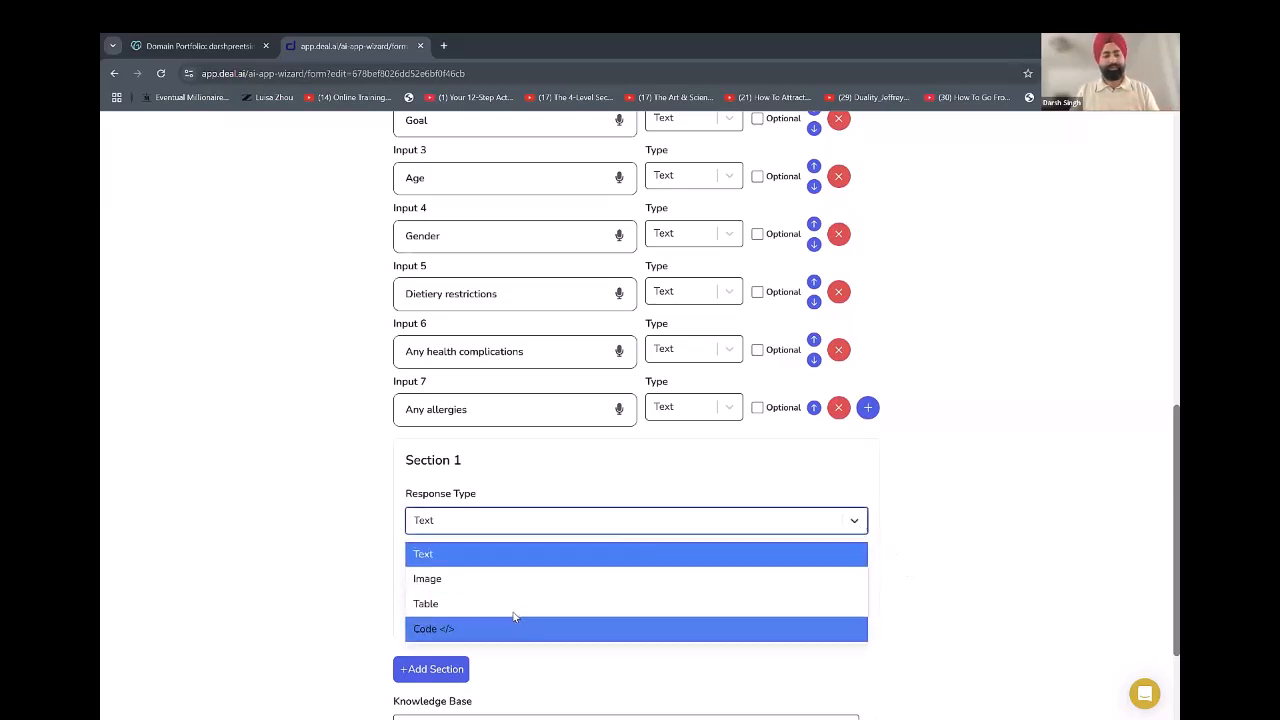
left_click(343, 537)
scroll(352, 540, "down", 1)
scroll(403, 477, "up", 2)
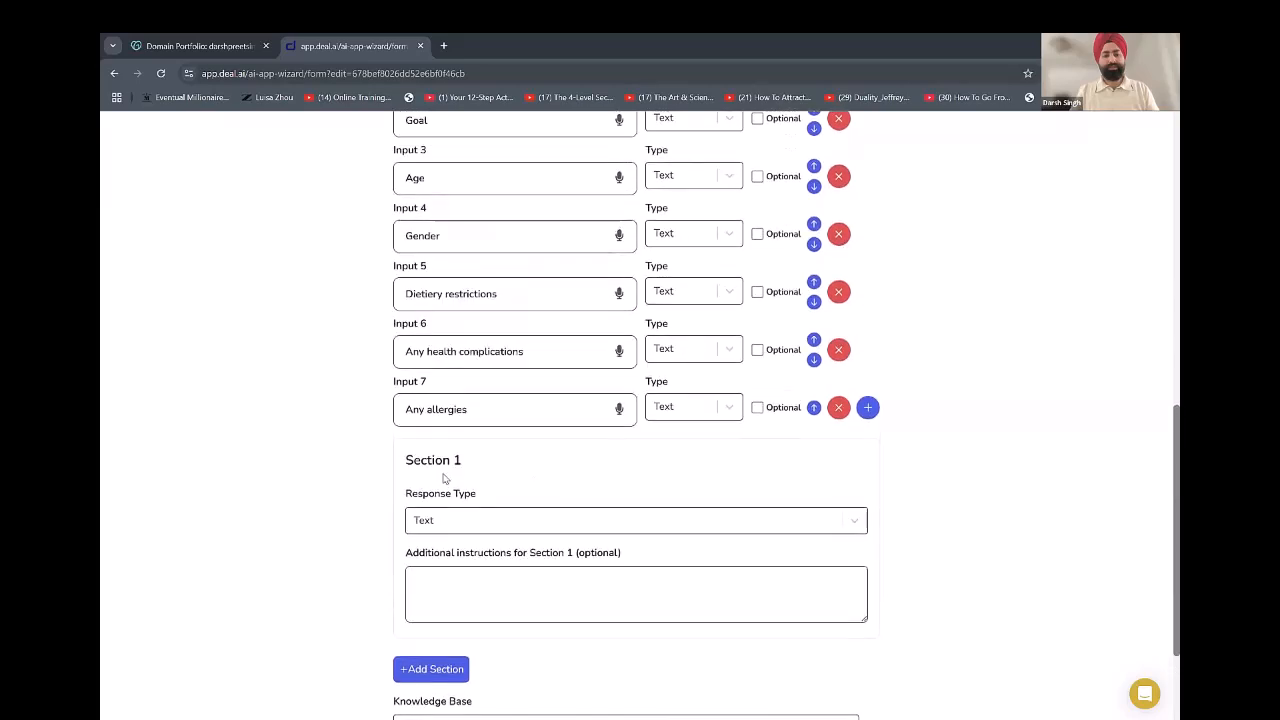
scroll(472, 525, "up", 3)
scroll(472, 523, "down", 2)
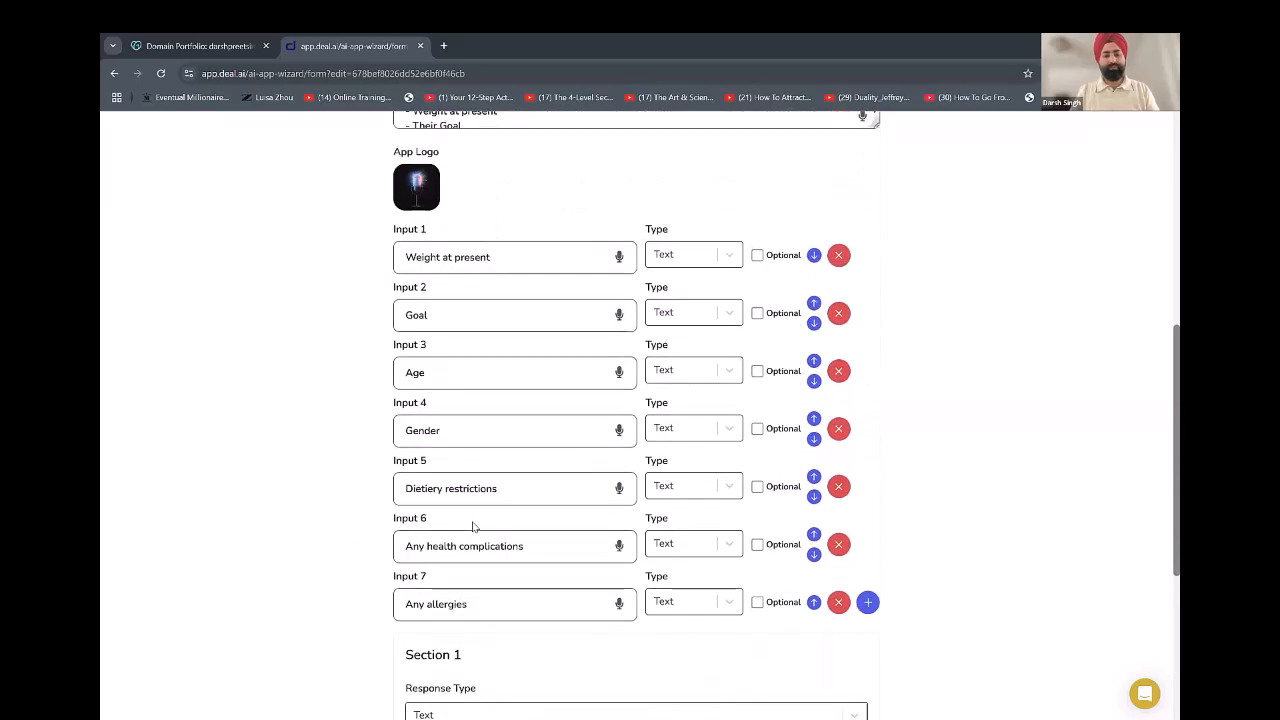
Set Section 1's response type to Table and add the instruction "Share the output in table format".
scroll(483, 615, "down", 5)
scroll(440, 522, "up", 2)
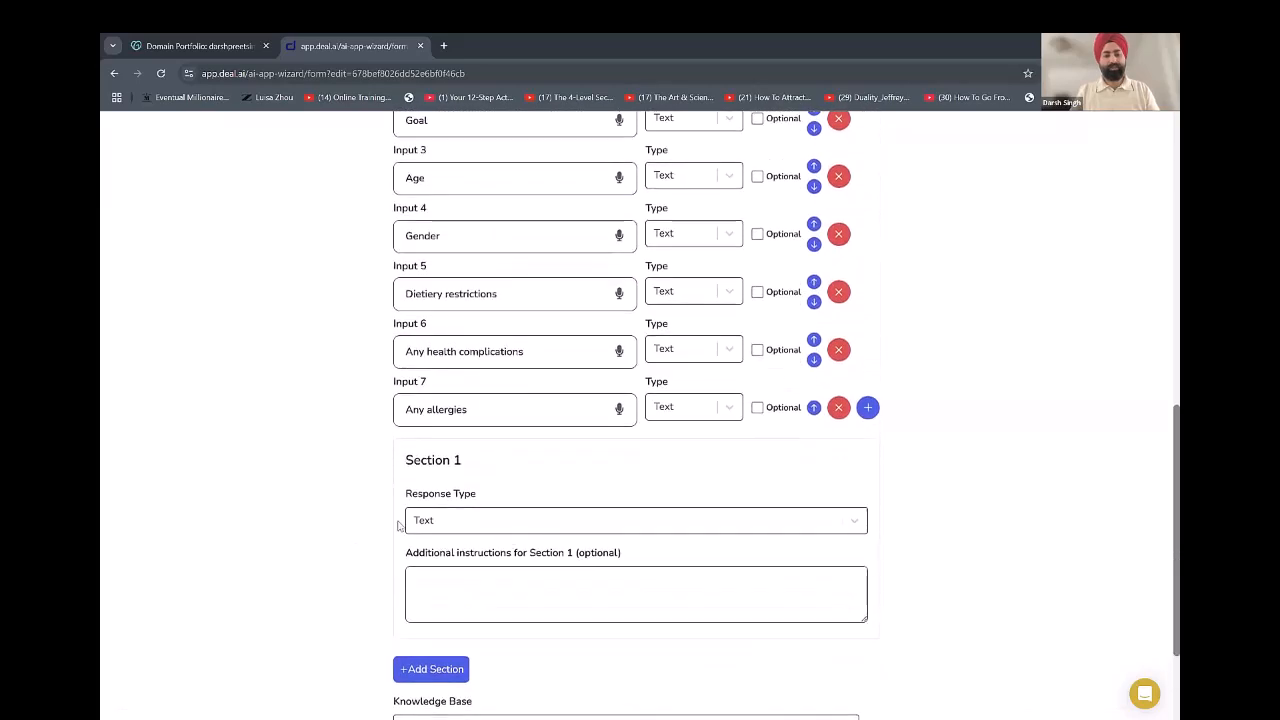
left_click(449, 518)
left_click(449, 604)
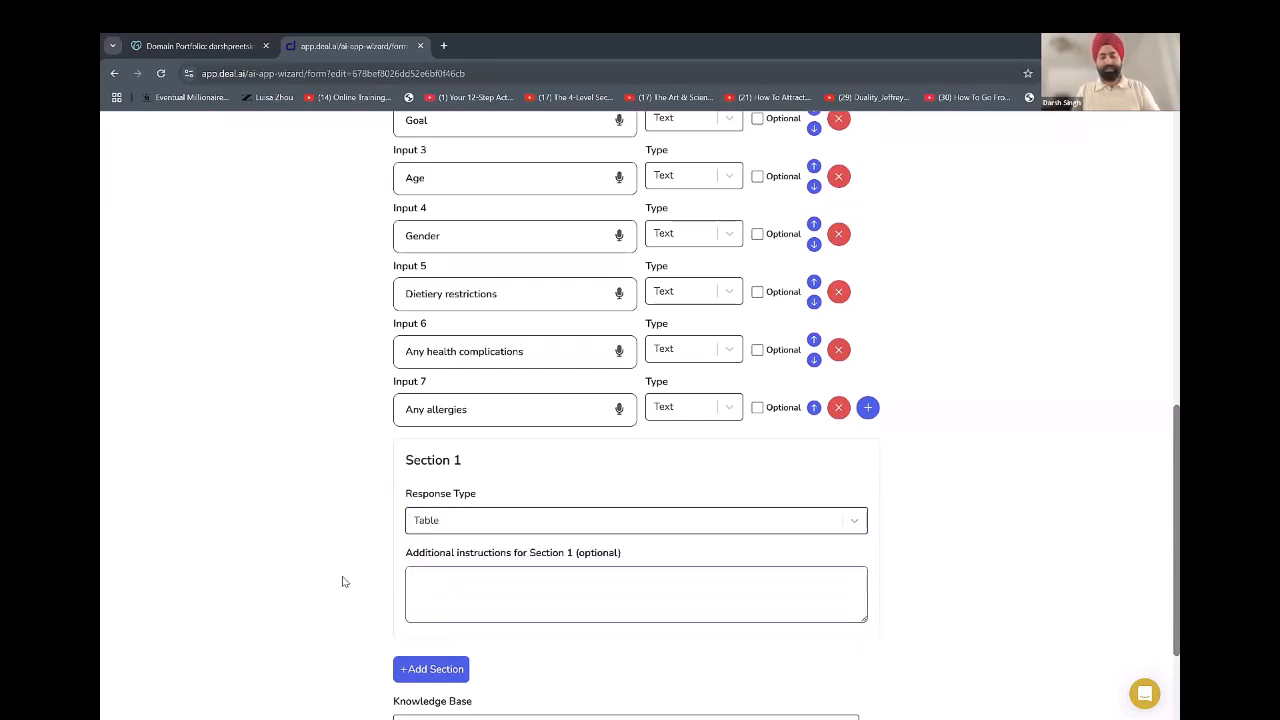
type("Shar")
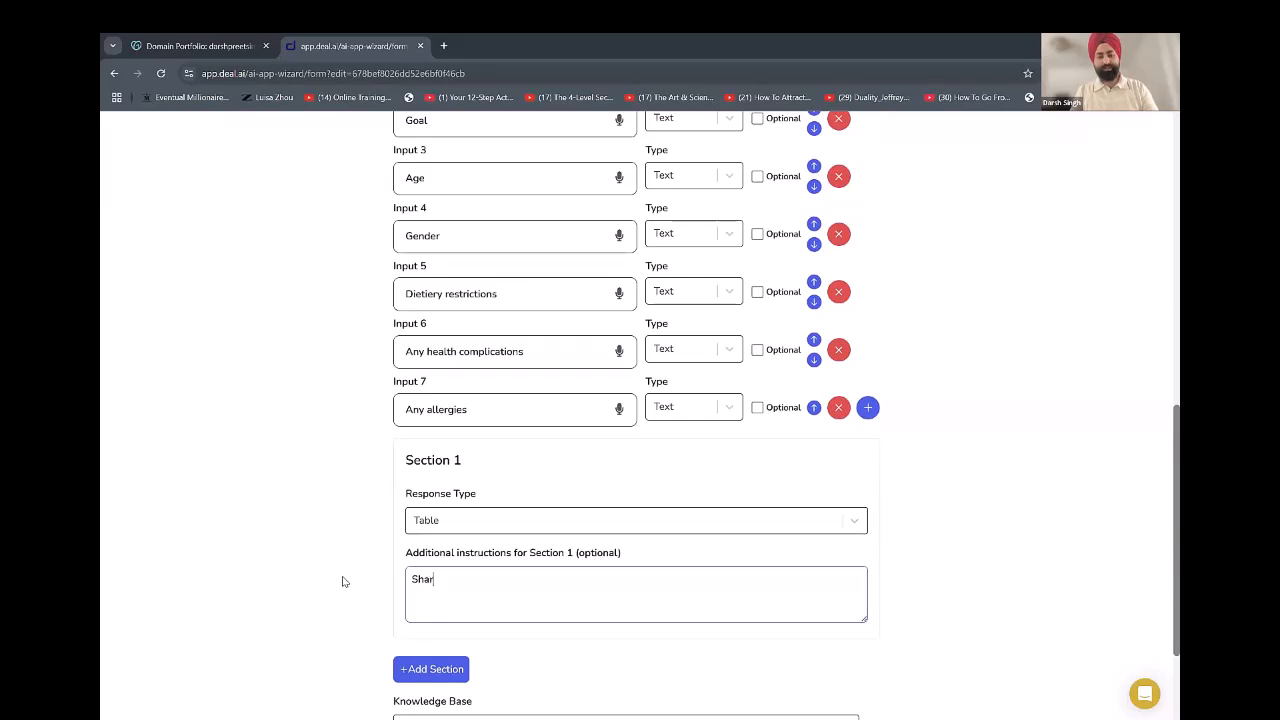
type("e the output in table format")
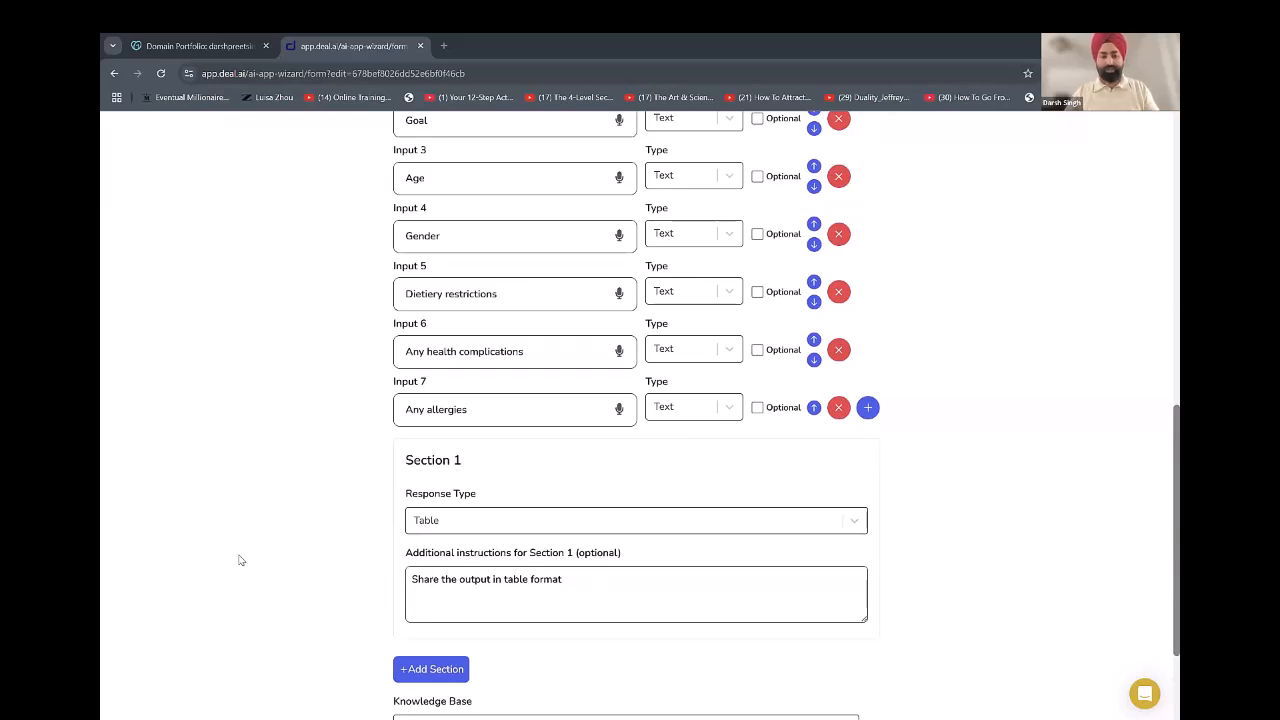
Add a second output section and set its response type to Image.
scroll(257, 534, "down", 1)
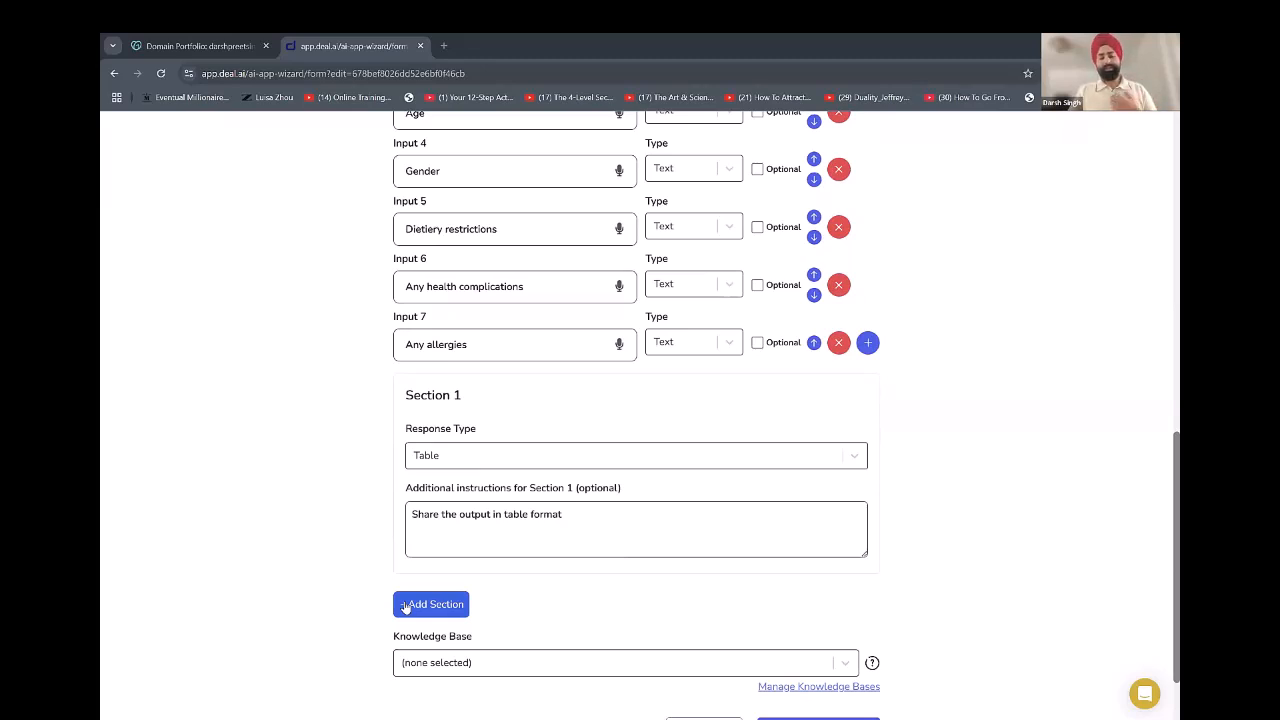
left_click(405, 605)
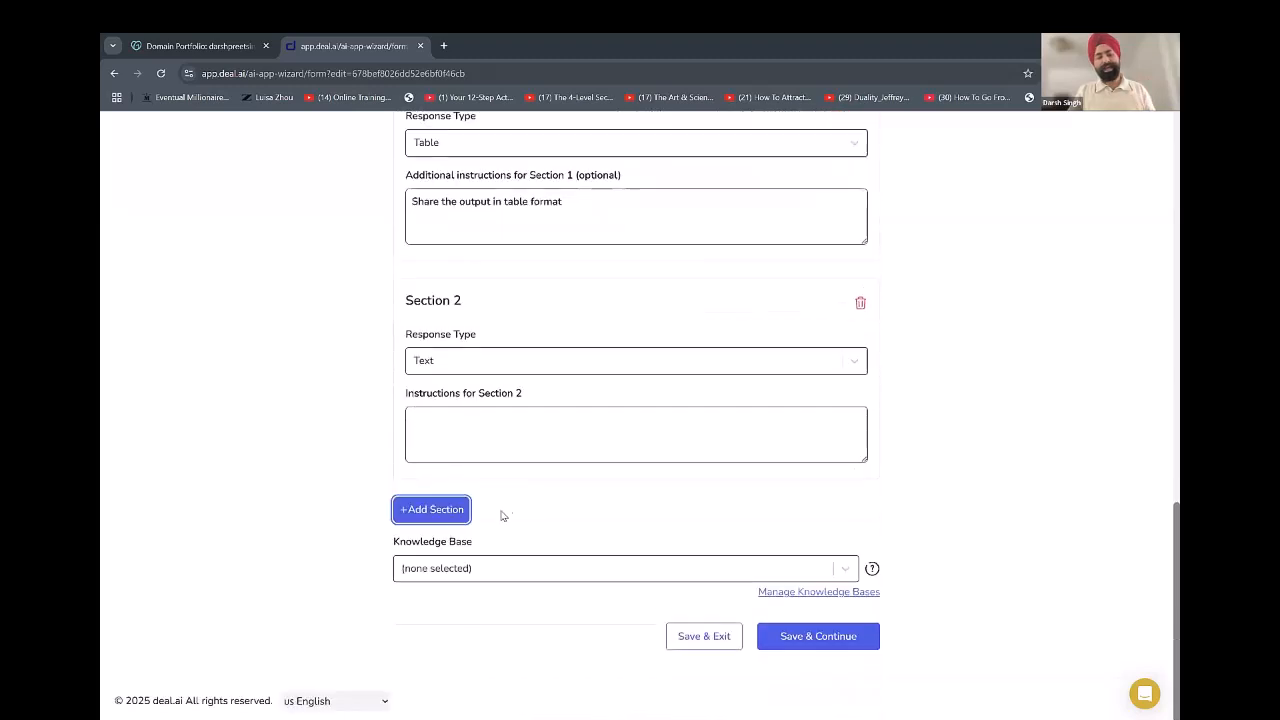
scroll(380, 560, "up", 2)
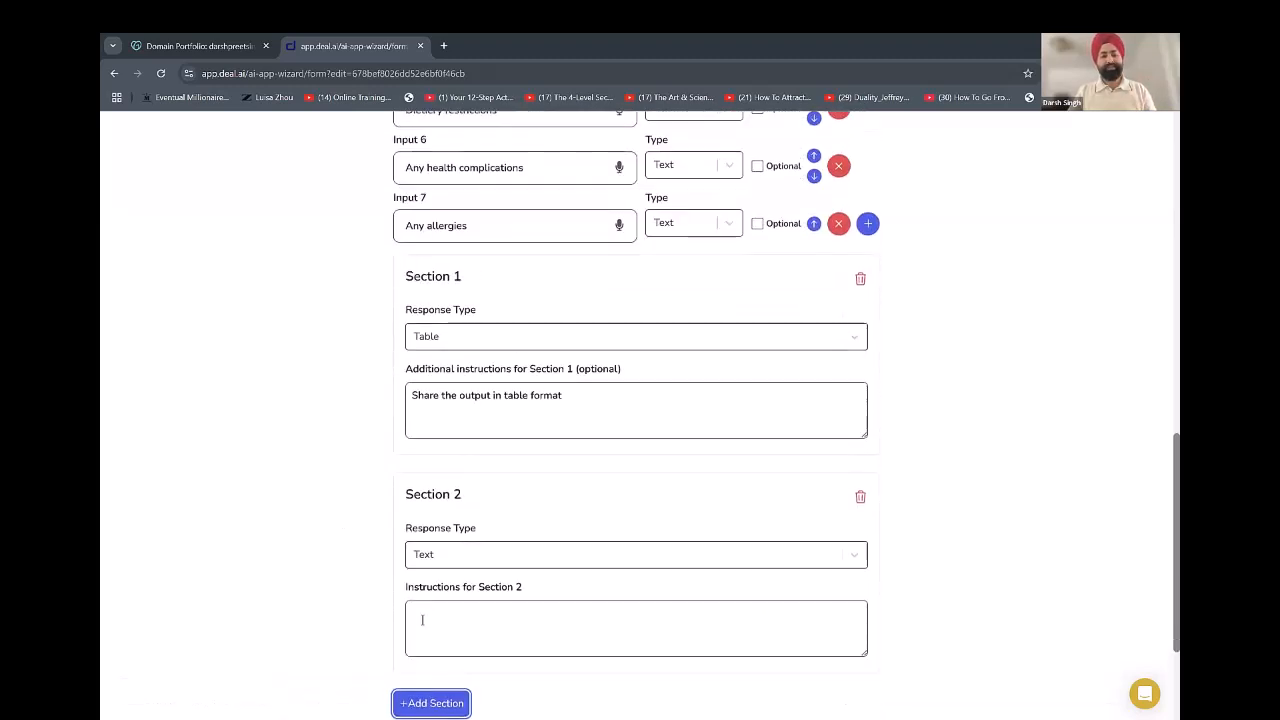
scroll(485, 503, "down", 1)
left_click(491, 492)
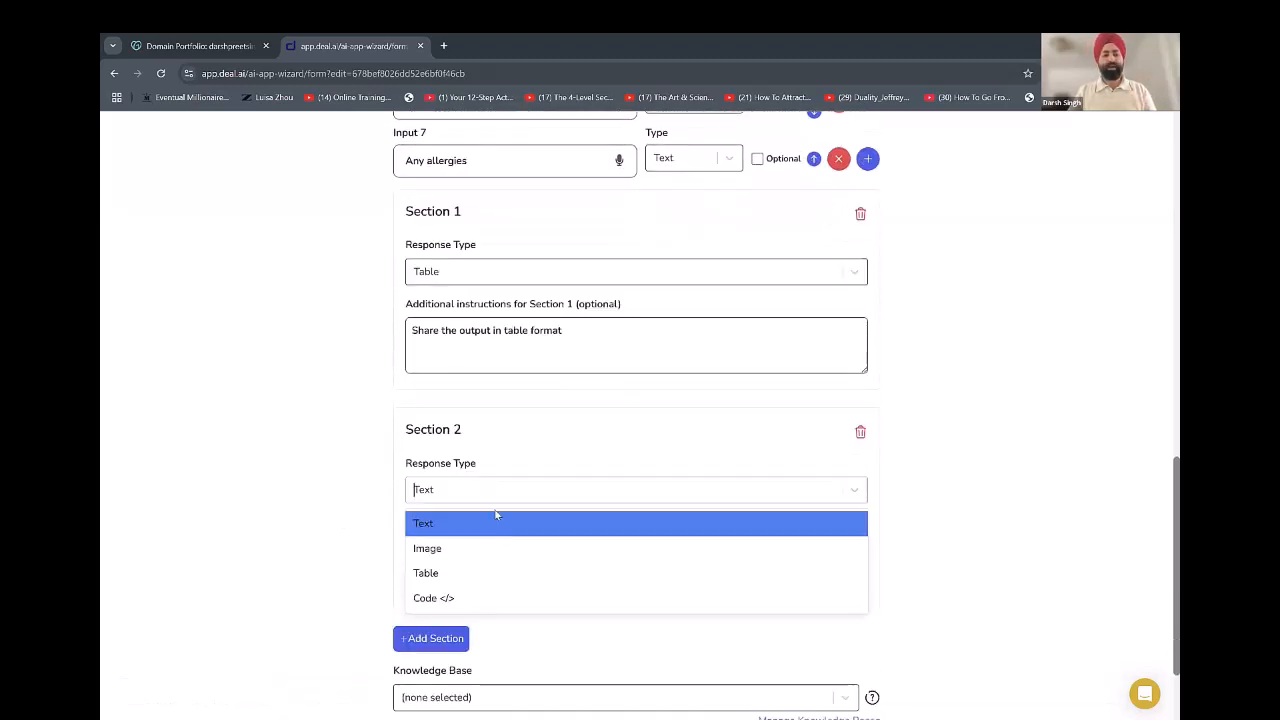
left_click(503, 549)
Set the aspect ratio of Section 2's image to 16:9.
scroll(329, 534, "down", 1)
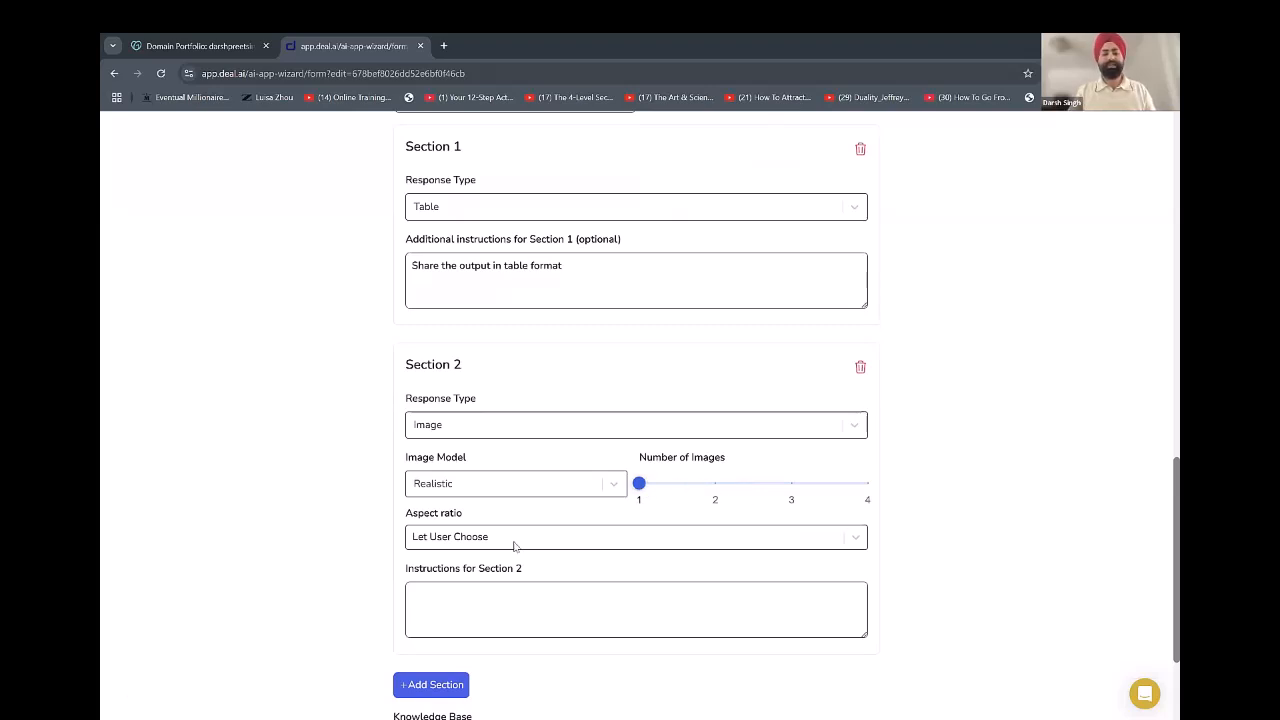
left_click(476, 538)
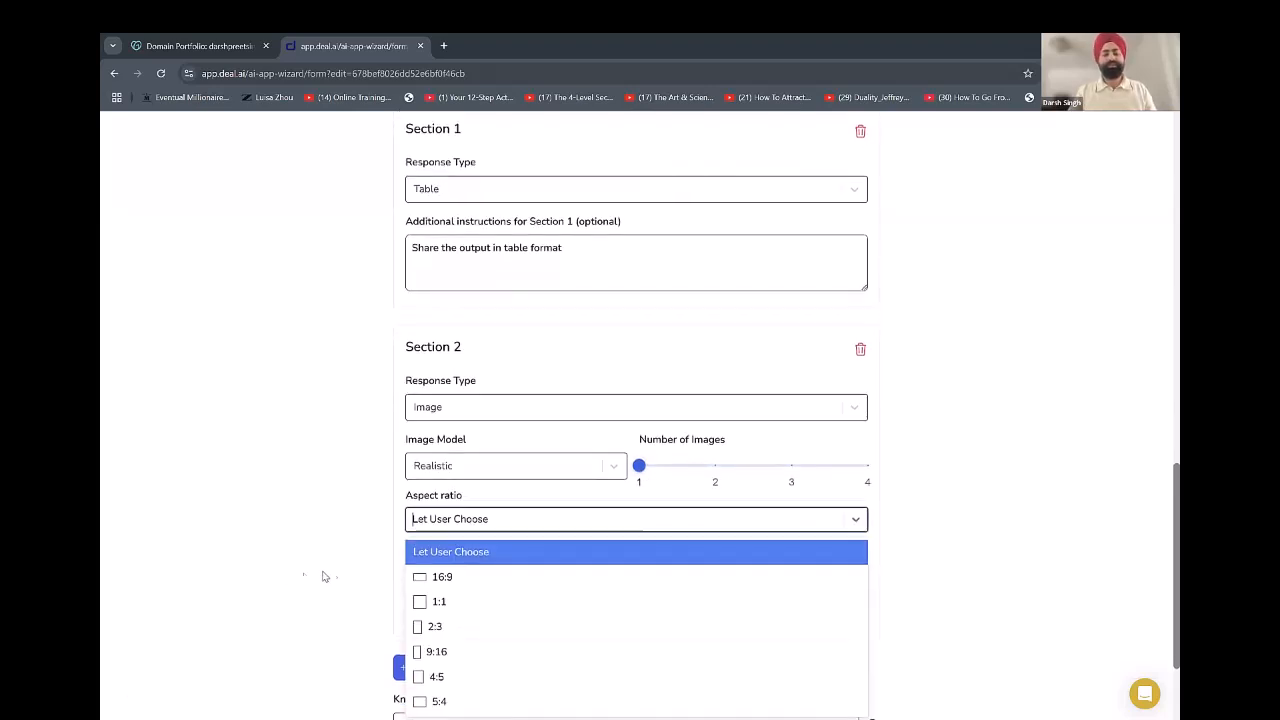
scroll(292, 582, "down", 1)
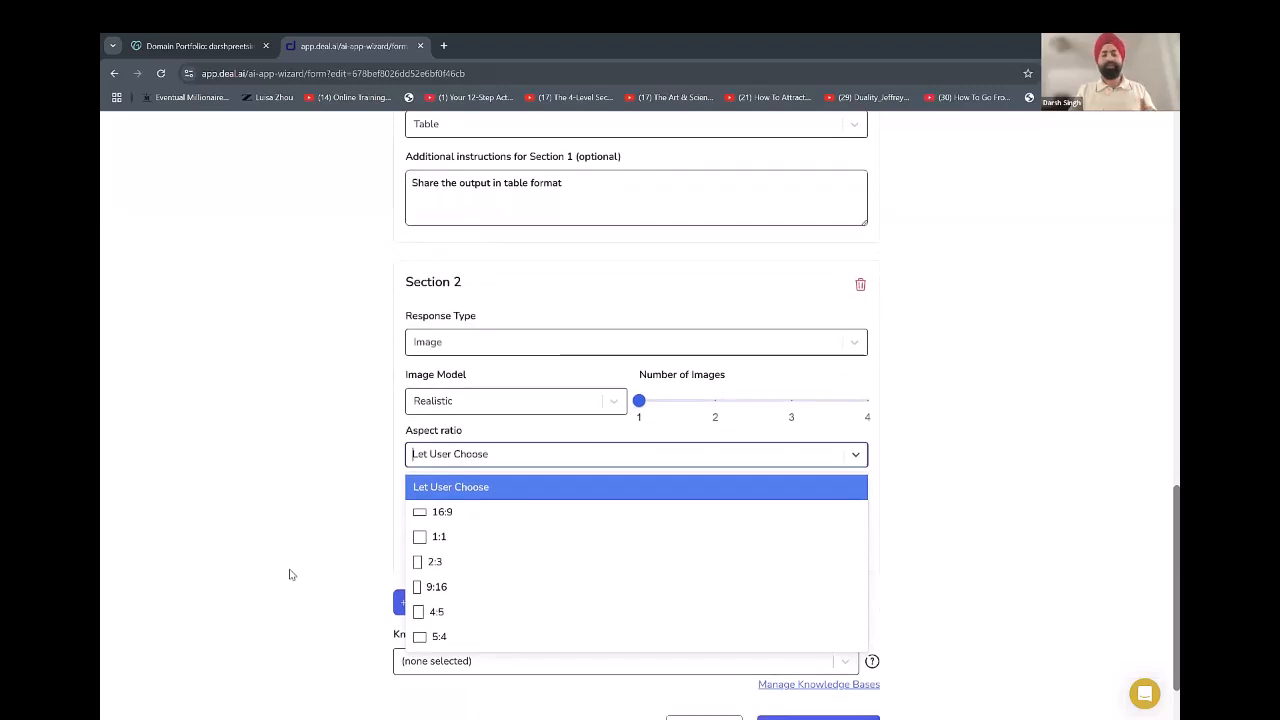
left_click(546, 514)
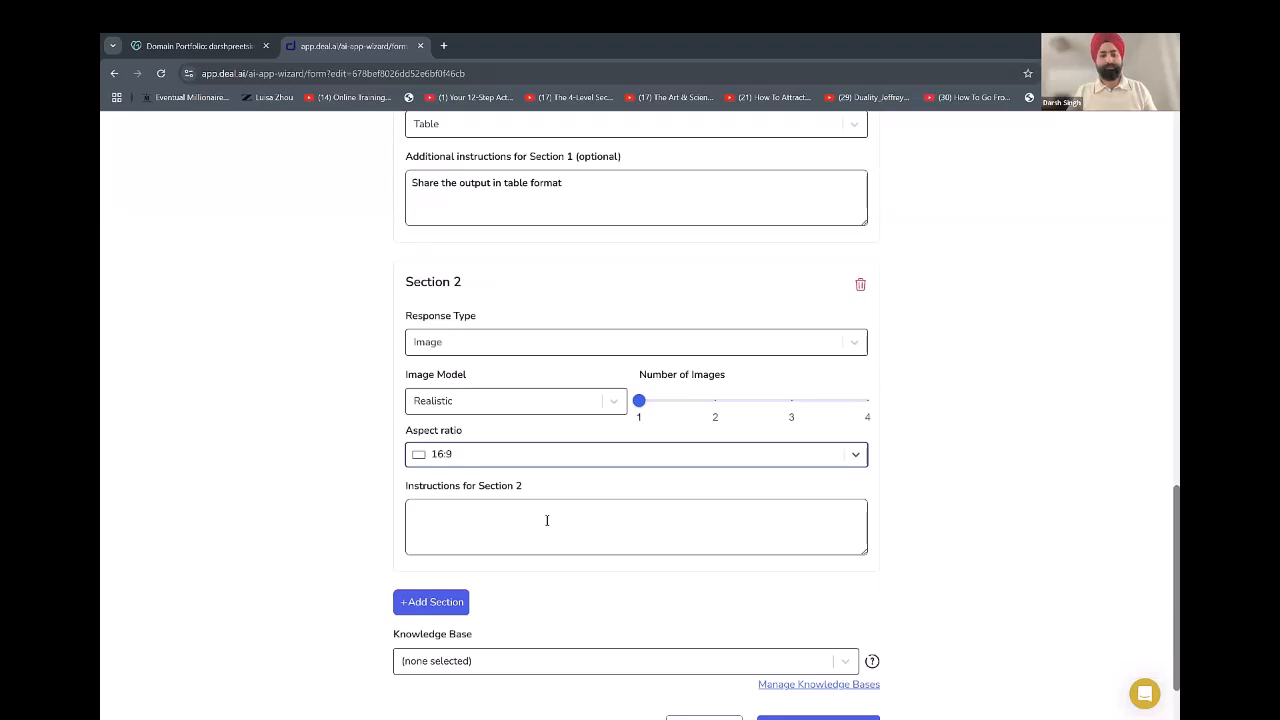
Enter "Generate a relevant image based on the output" as the instructions for Section 2.
scroll(277, 503, "up", 2)
scroll(277, 503, "down", 2)
left_click(488, 511)
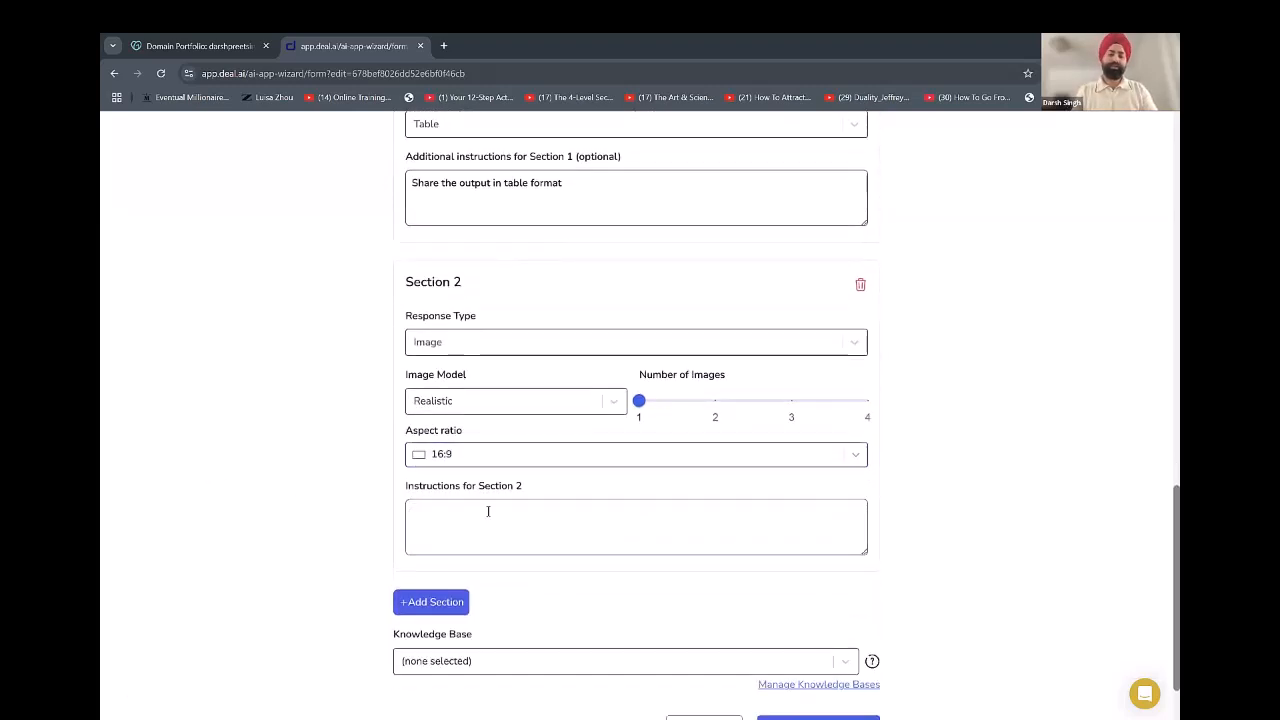
type("Generate a relevant image b")
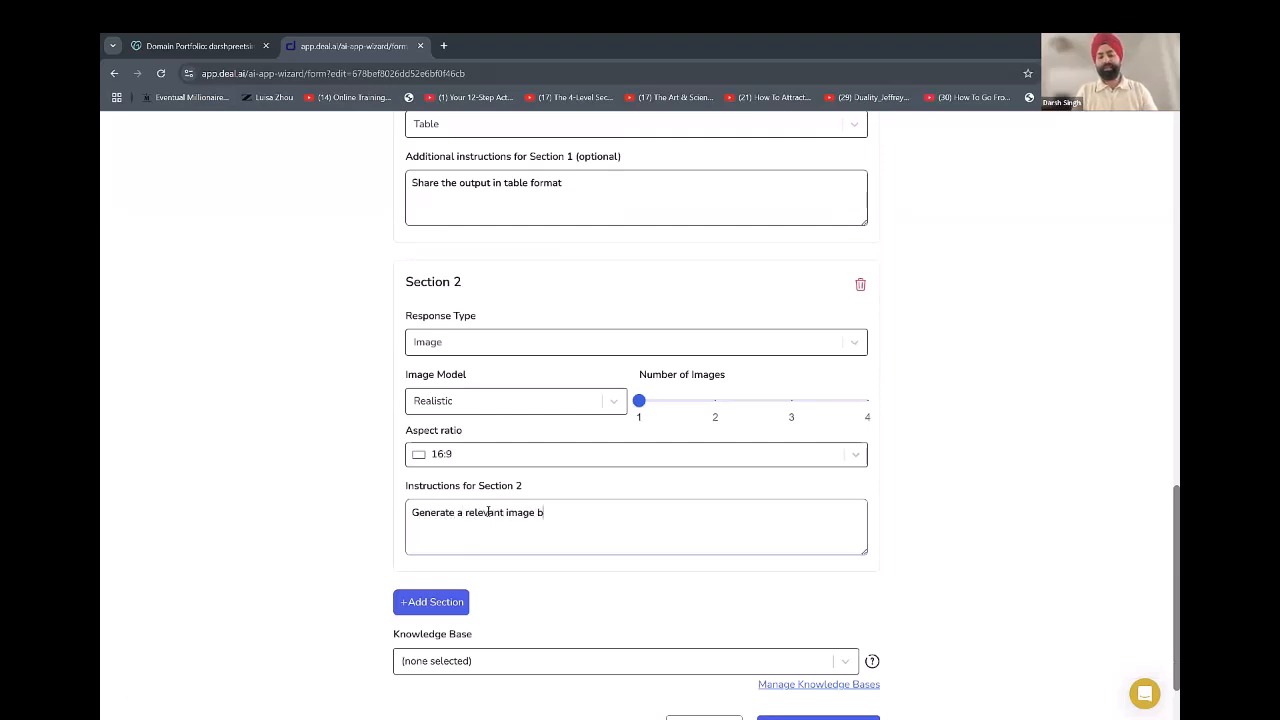
type("ased on the")
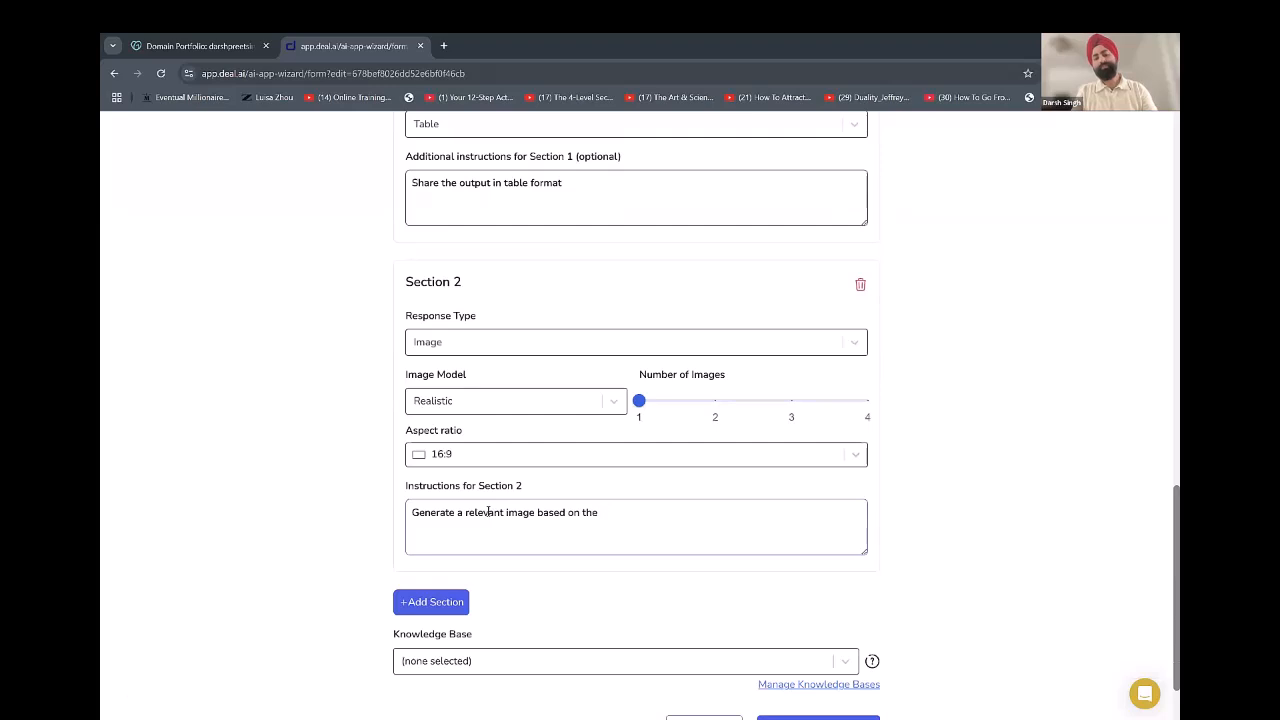
type(" pututput")
Review the app's prompt and input fields, and examine the input types available for "Weight at present".
scroll(134, 629, "up", 1)
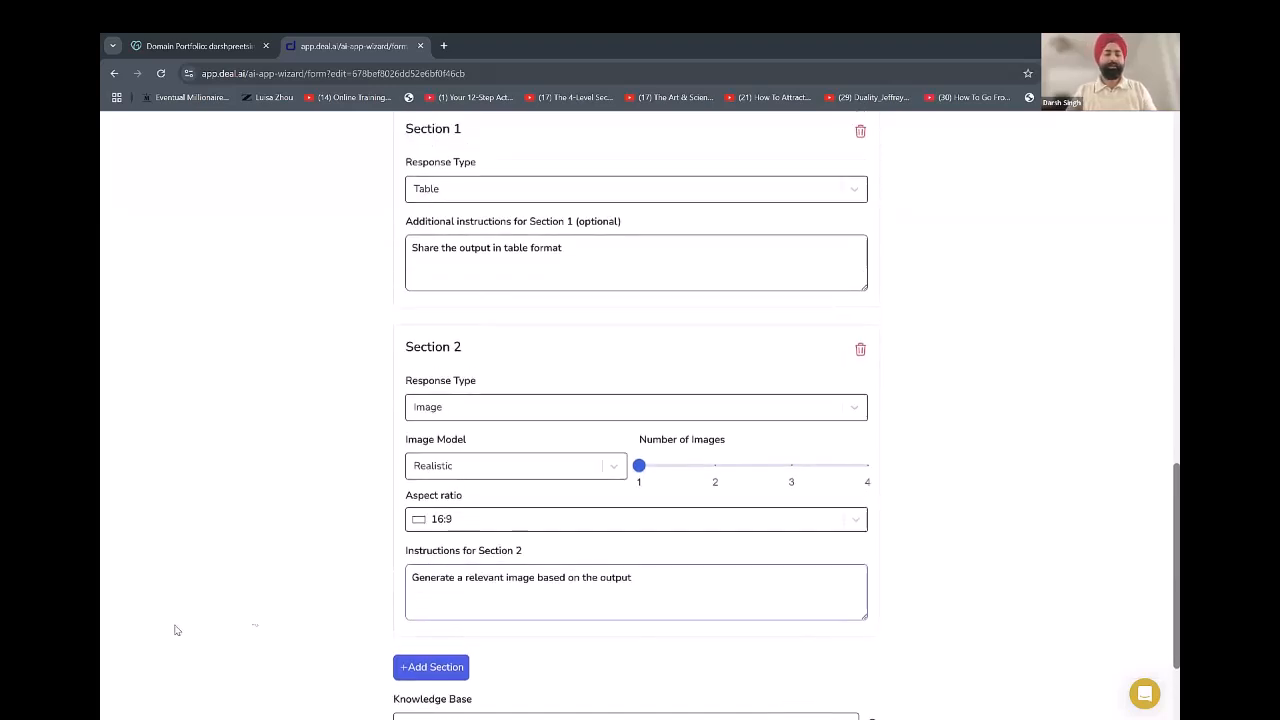
scroll(376, 466, "up", 8)
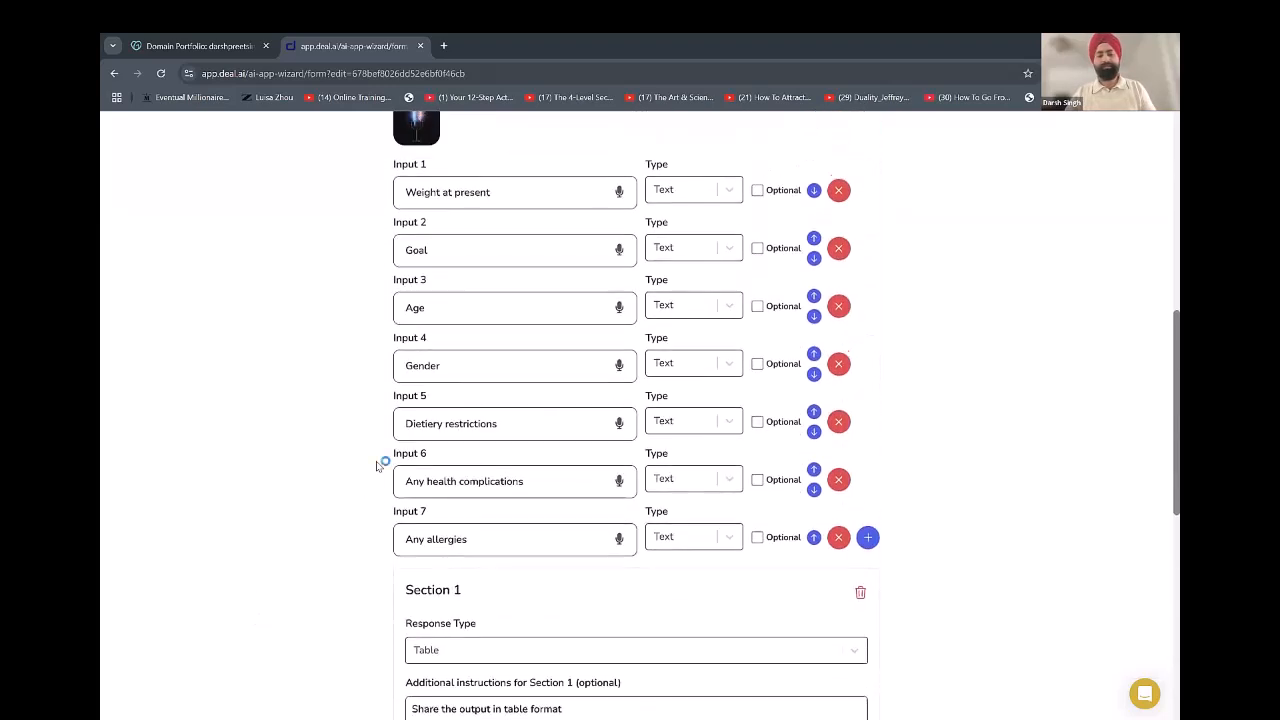
scroll(390, 455, "up", 1)
scroll(395, 440, "down", 4)
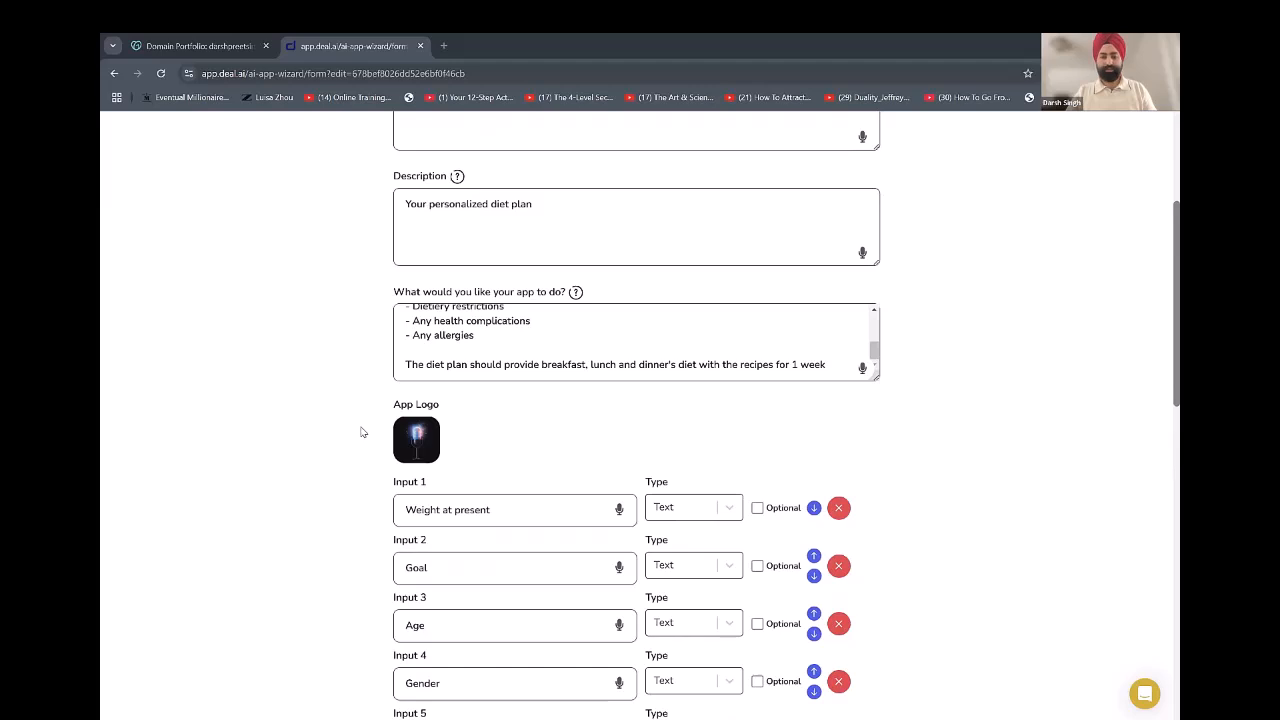
scroll(786, 434, "down", 3)
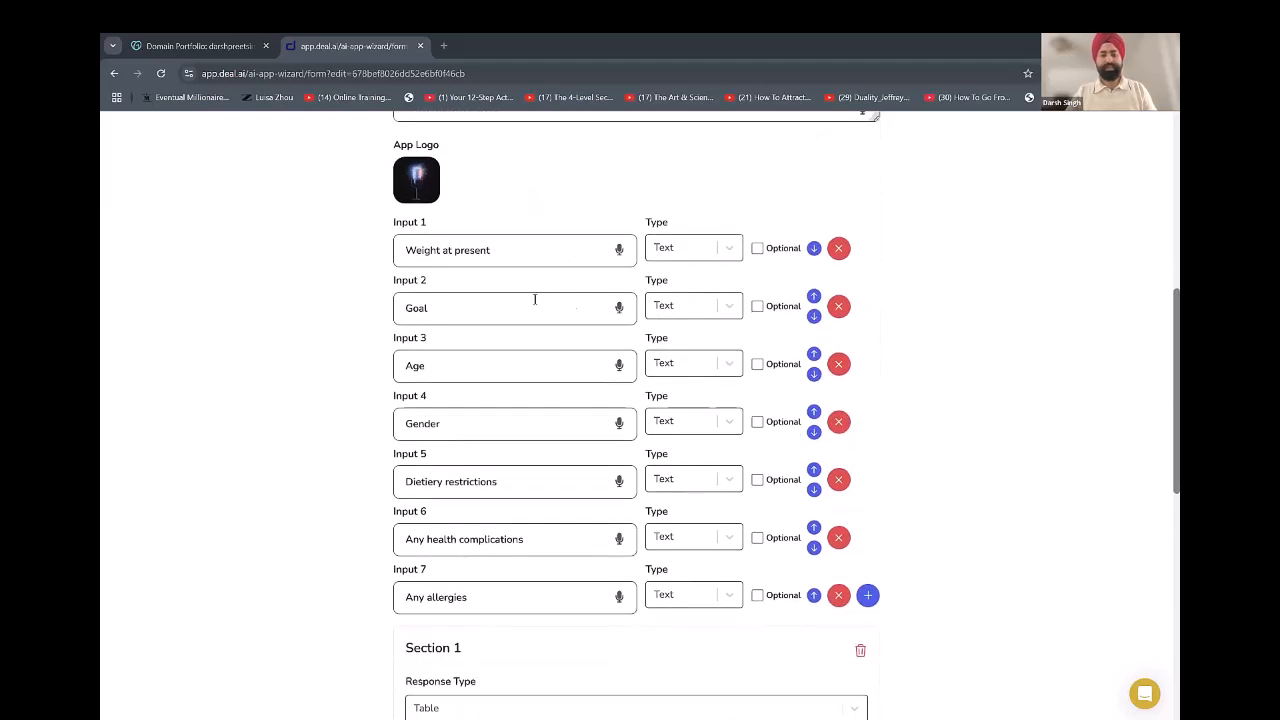
left_click_drag(520, 253, 367, 254)
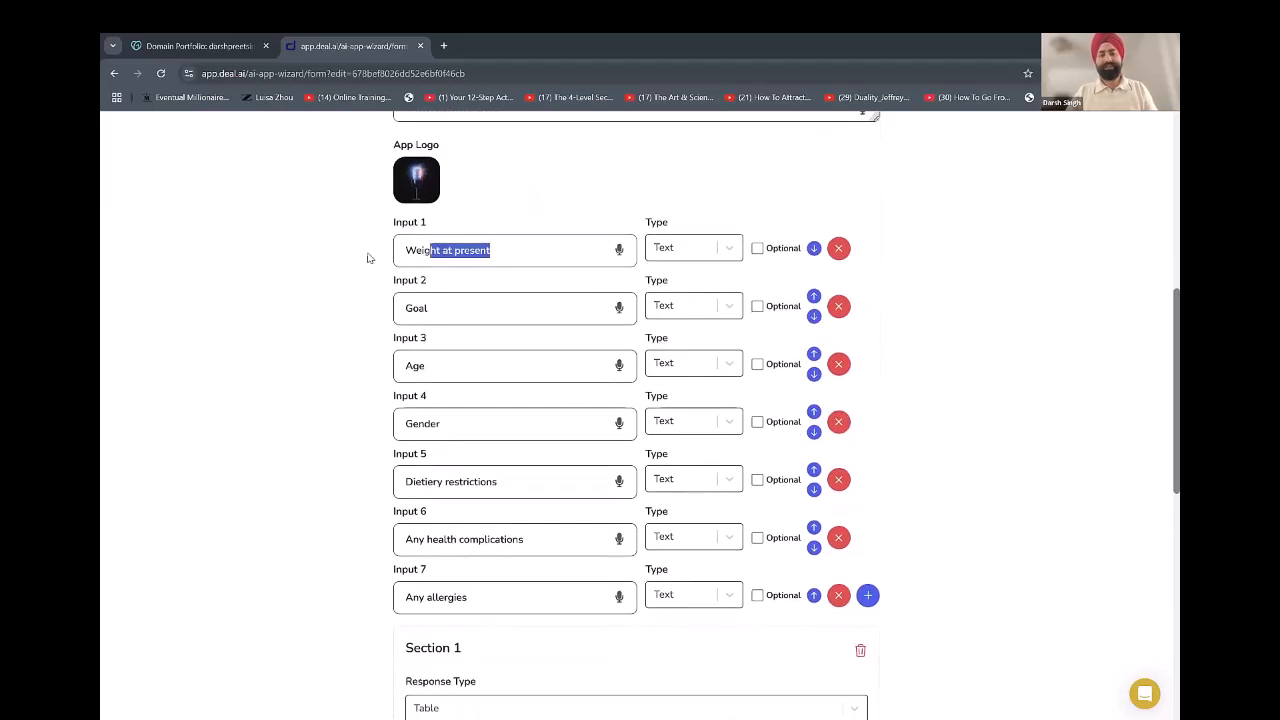
left_click(576, 206)
left_click(727, 245)
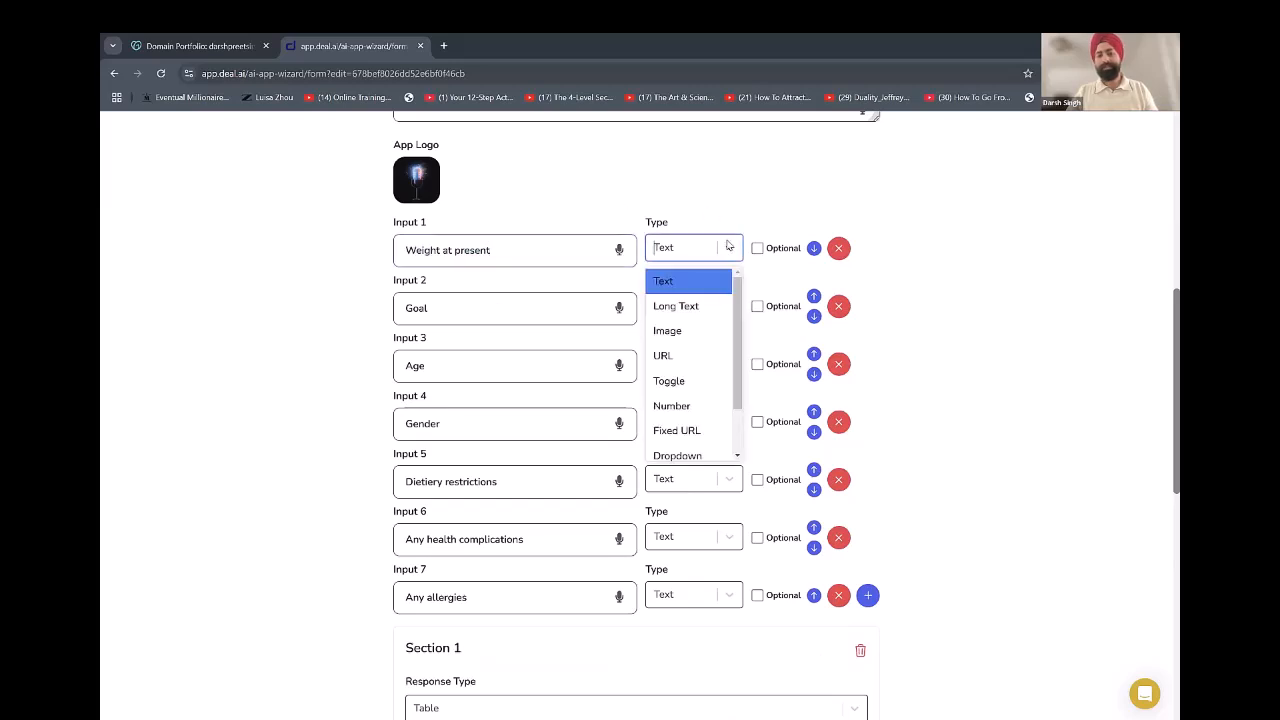
left_click(727, 201)
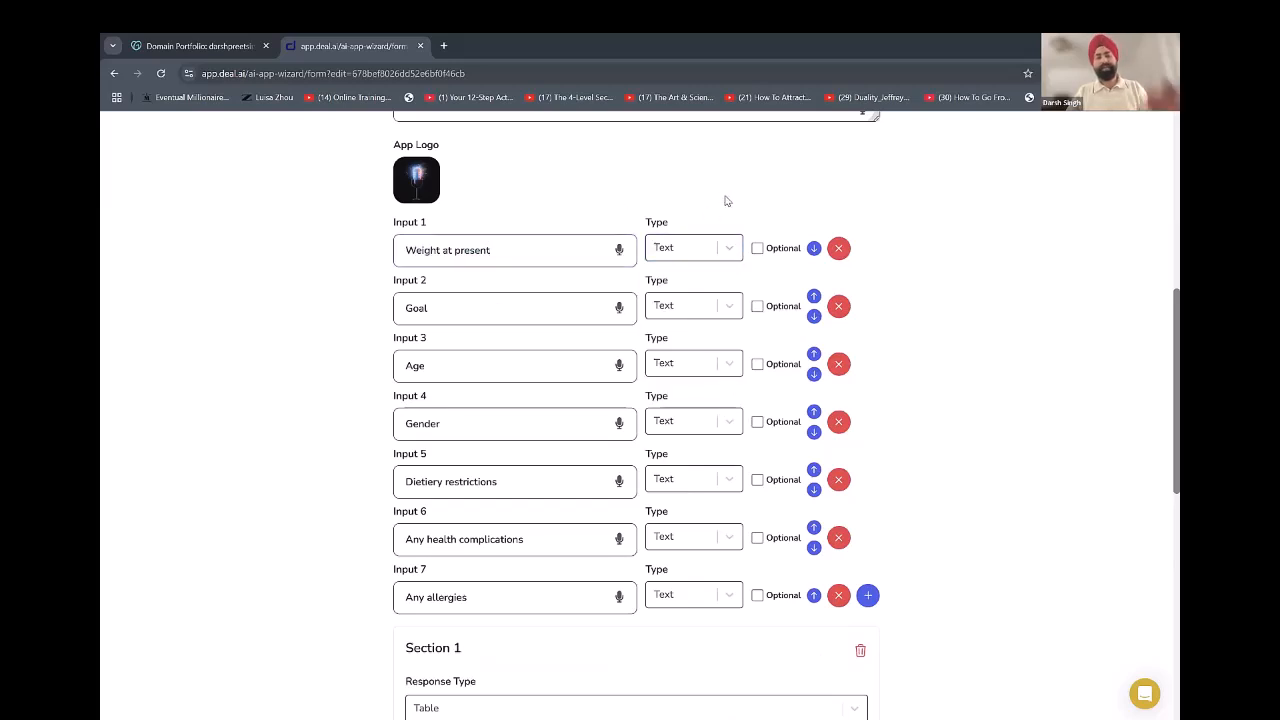
Change the "Weight at present" input's type to Dropdown and add the options "80 - 100" and "100-120".
left_click(718, 250)
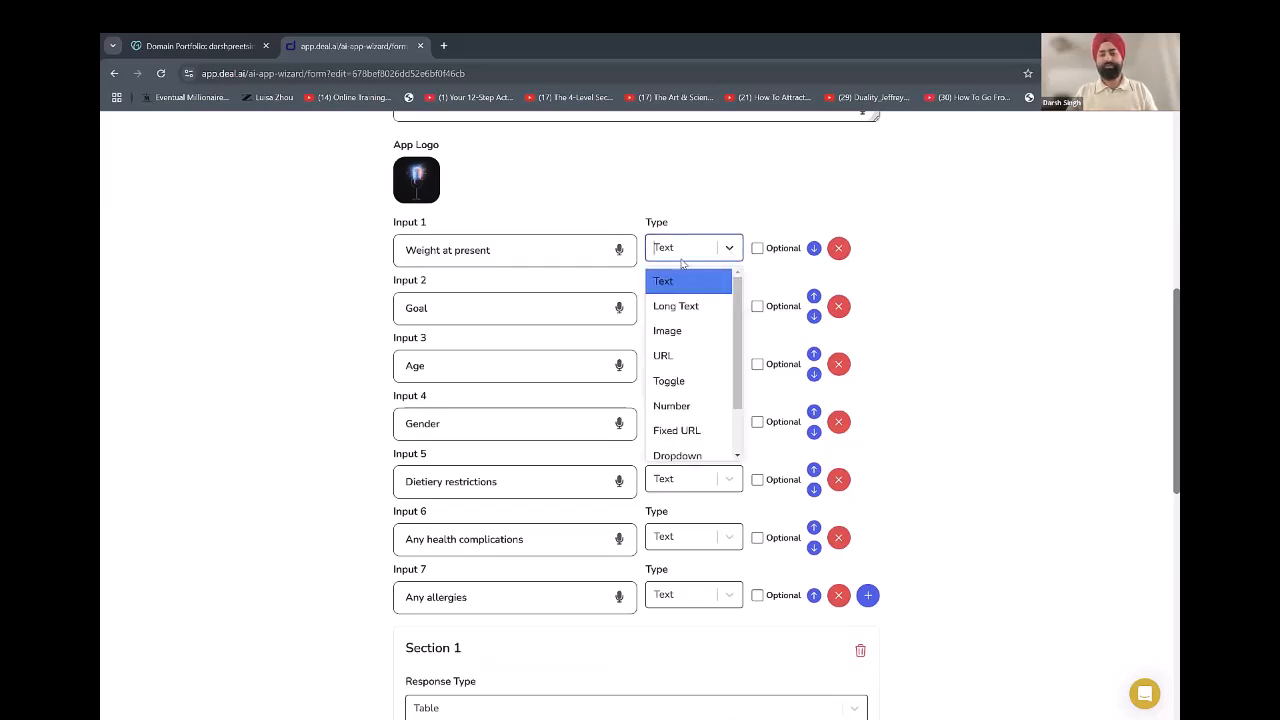
left_click(708, 454)
left_click(455, 291)
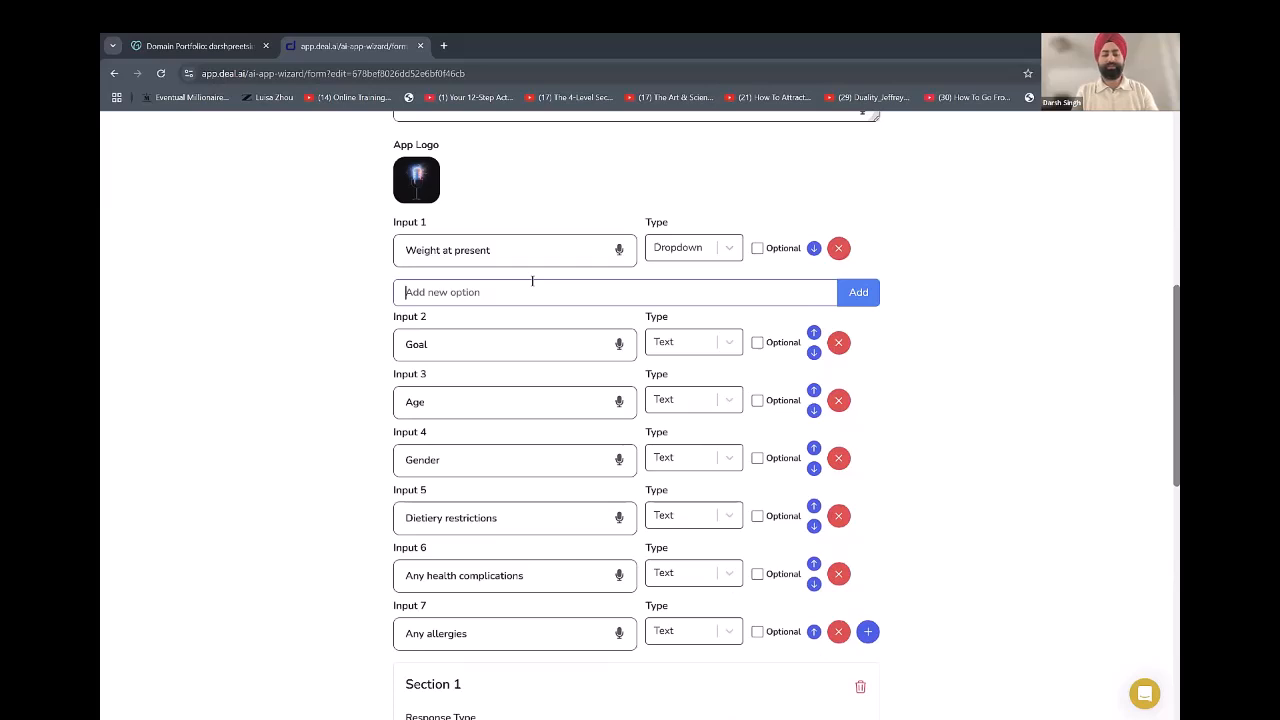
type("80 - 100")
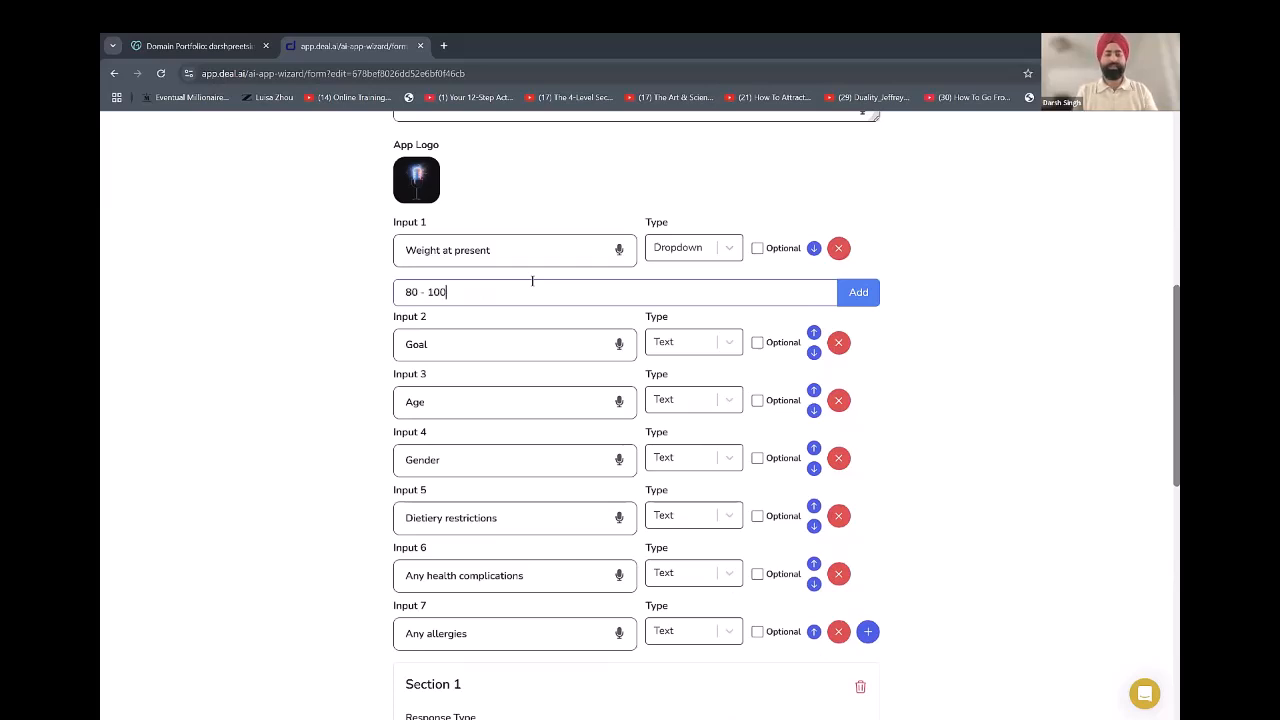
left_click(853, 298)
type("100-12")
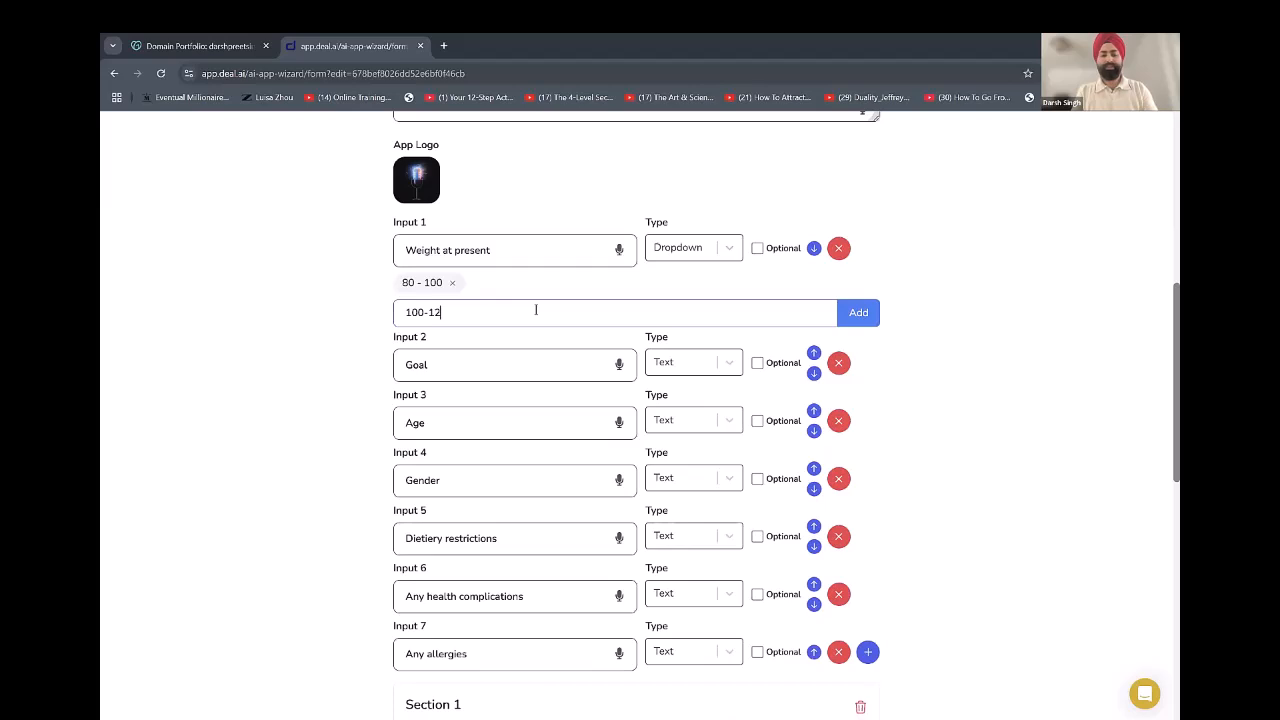
type("0")
left_click(858, 312)
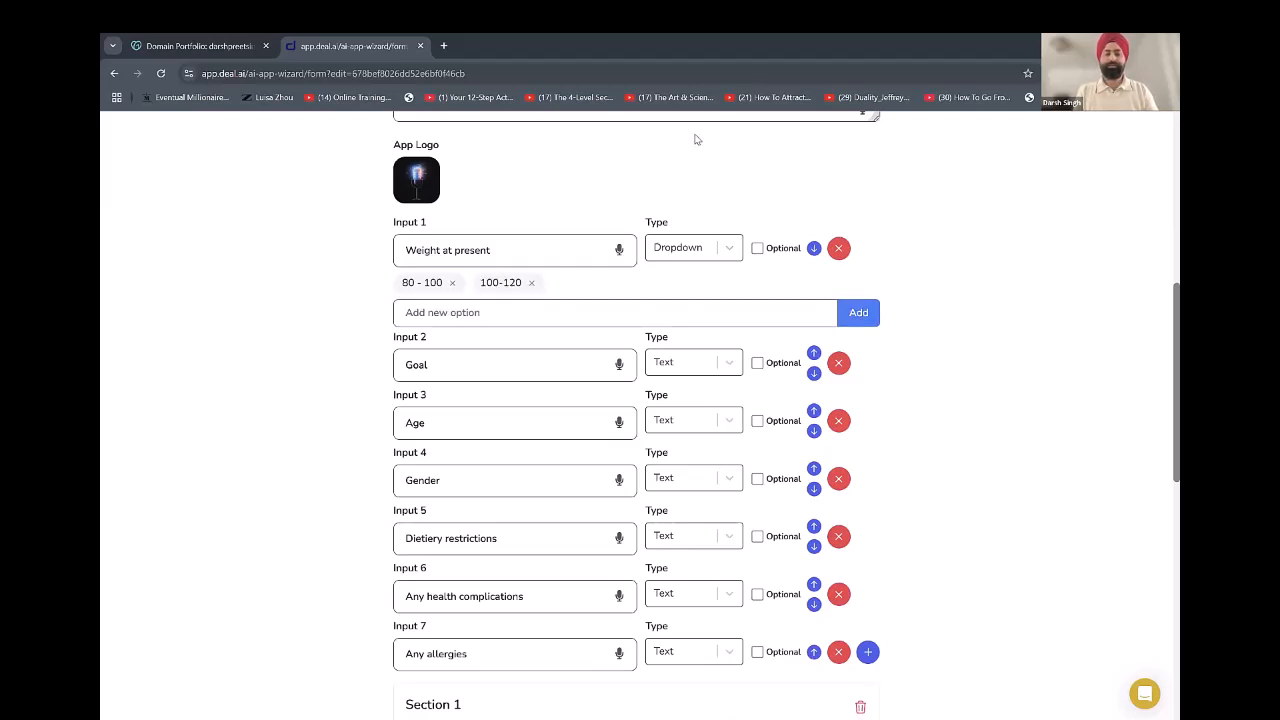
Add the options "120-150", "150-180" and "180-220" to the "Weight at present" dropdown.
left_click(536, 313)
type("120-150")
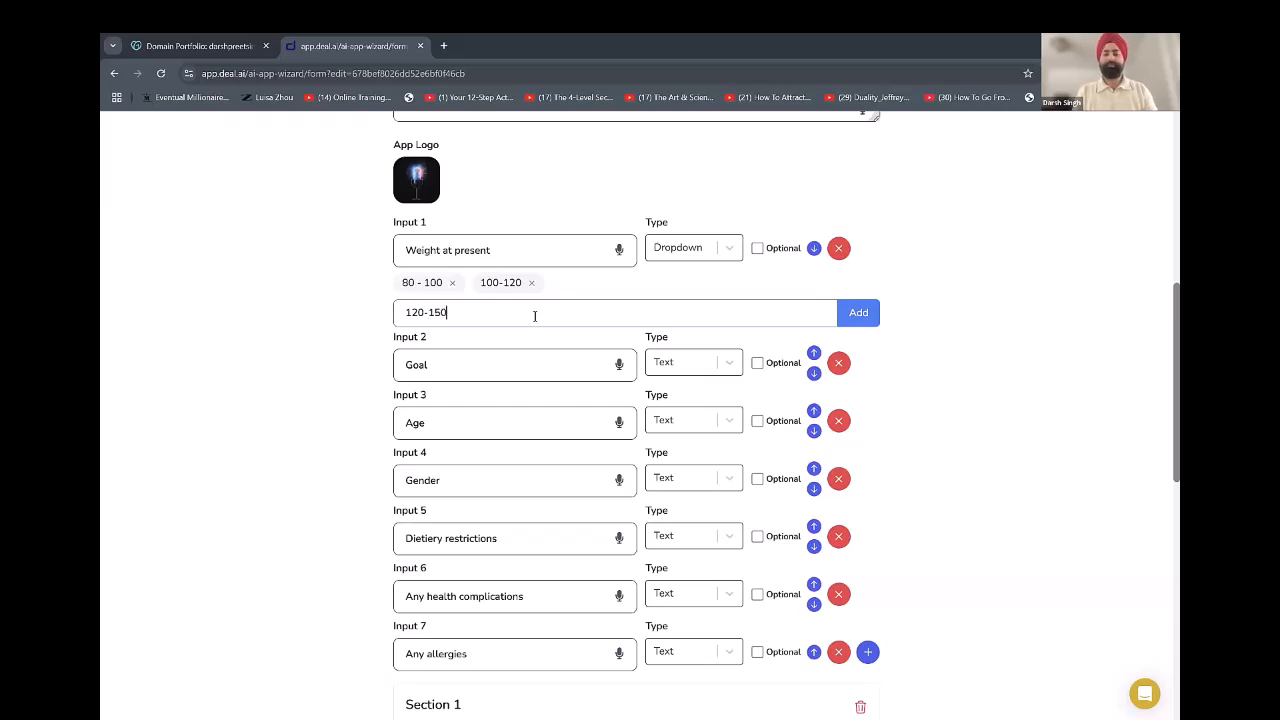
key("Return")
type("150-")
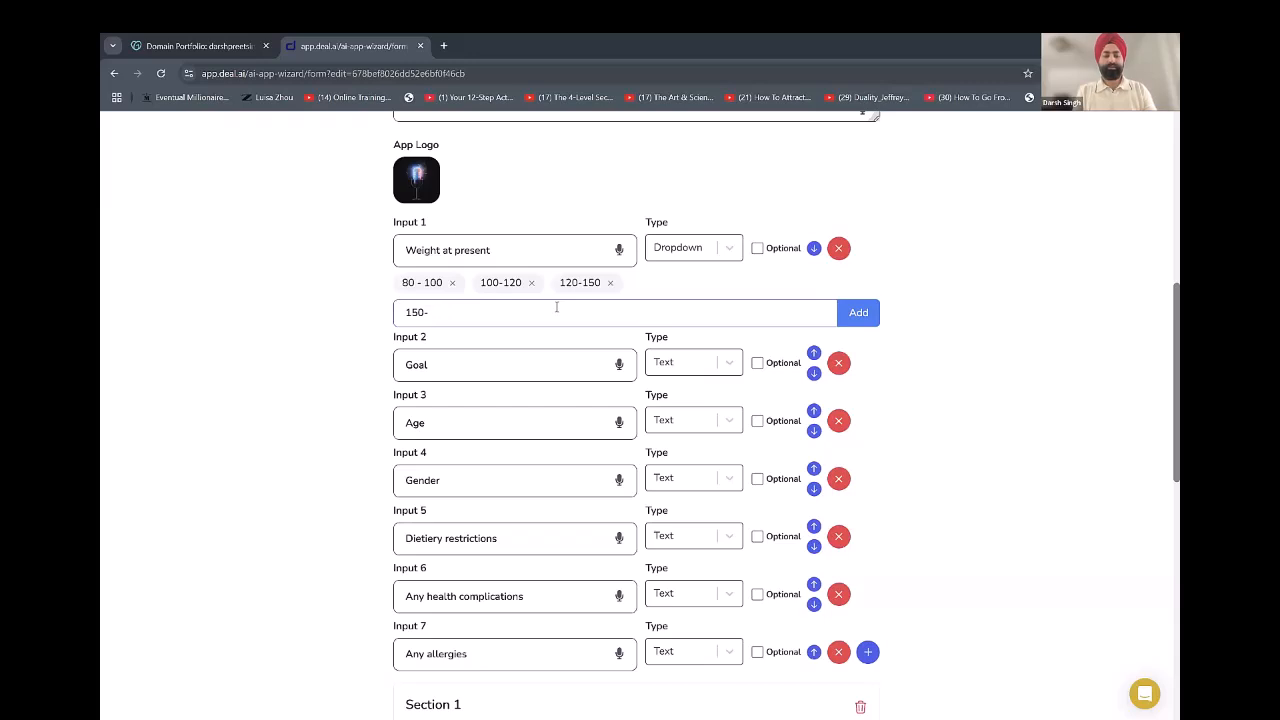
type("180")
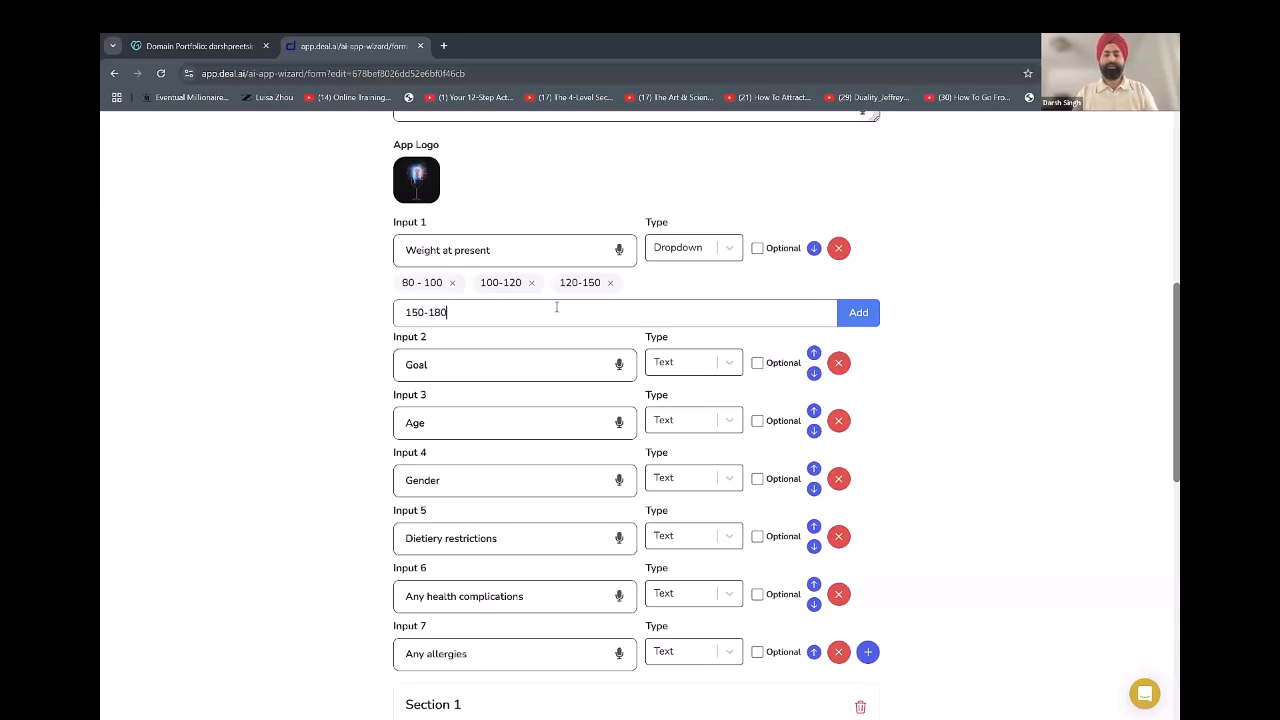
left_click(858, 312)
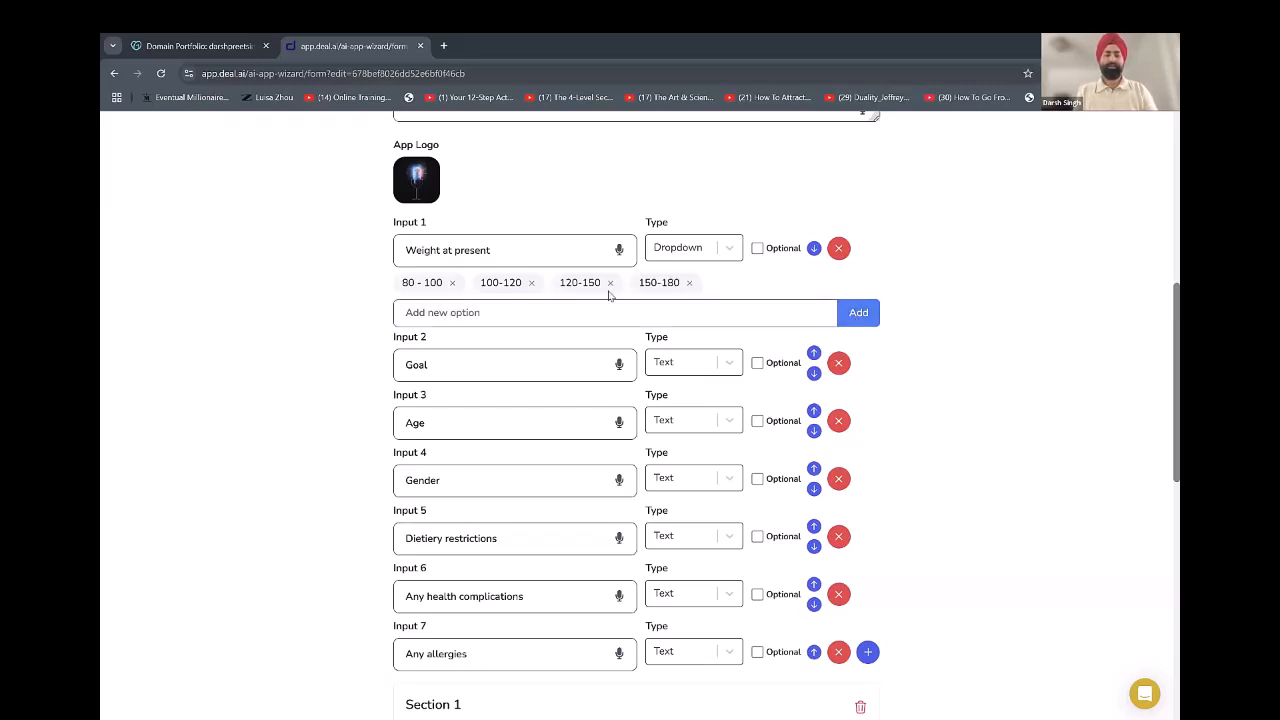
left_click(600, 310)
type("1")
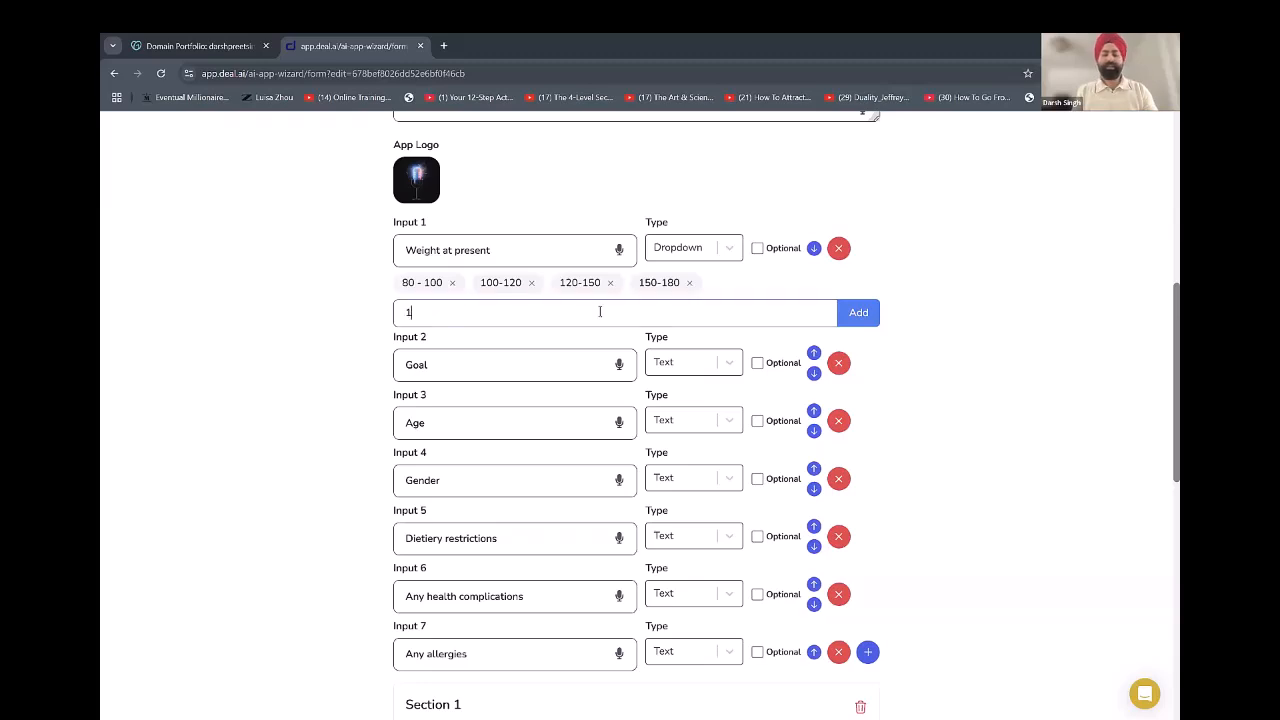
type("80-220")
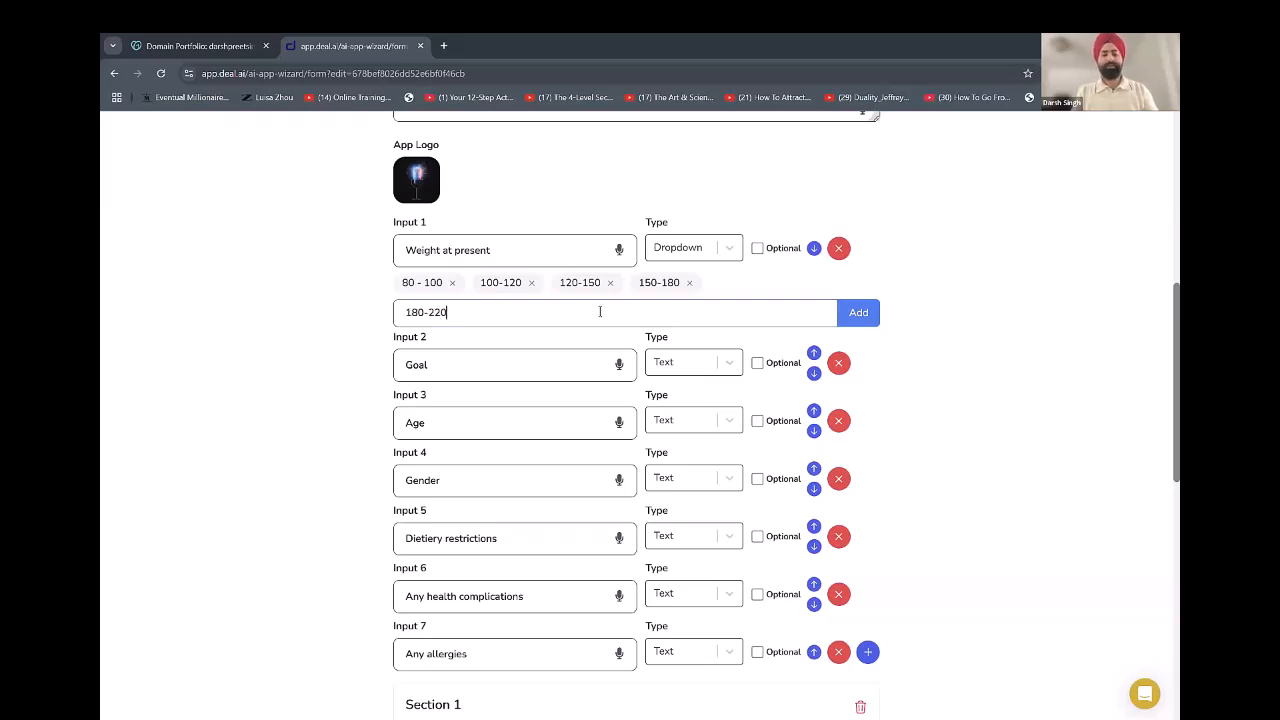
left_click(848, 316)
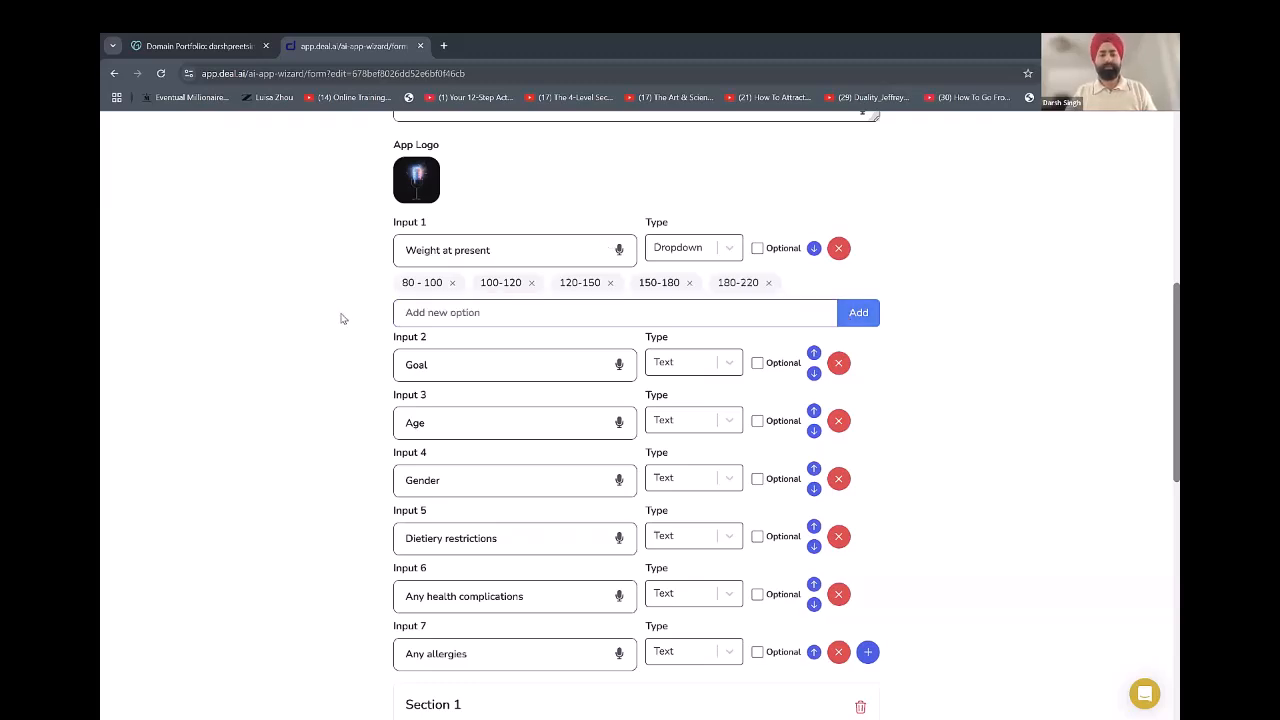
scroll(345, 314, "down", 2)
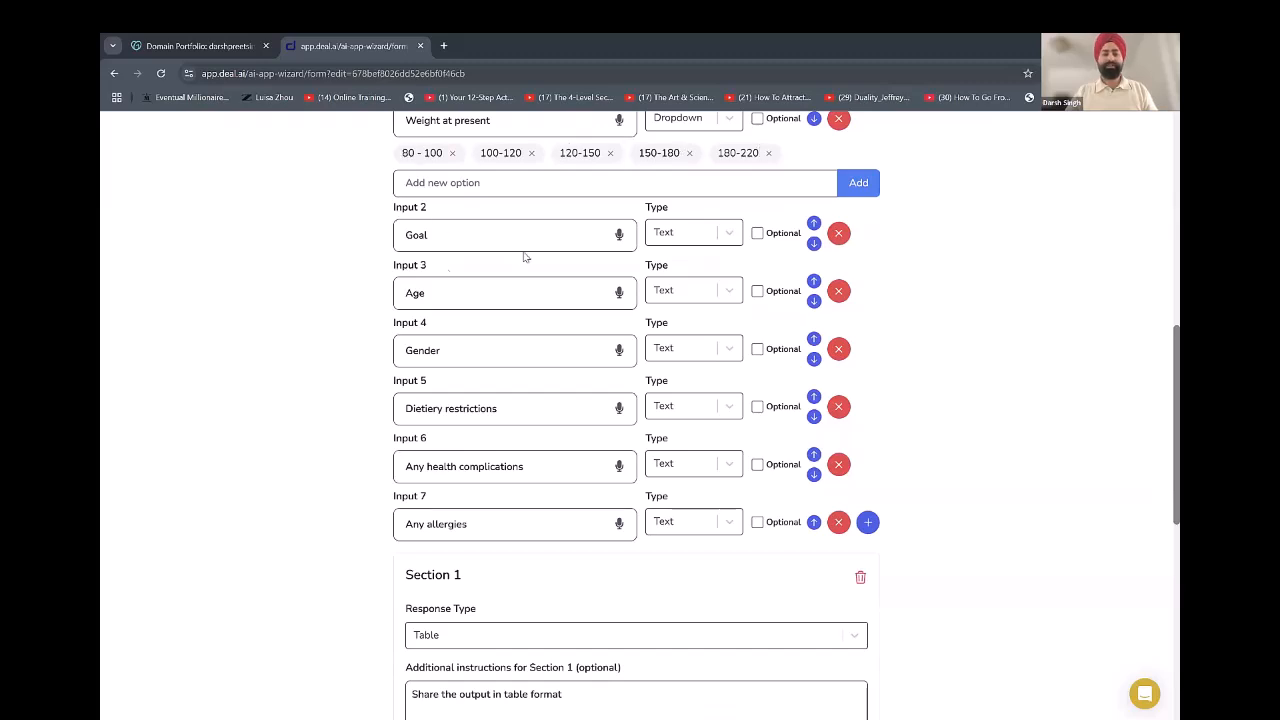
left_click(712, 234)
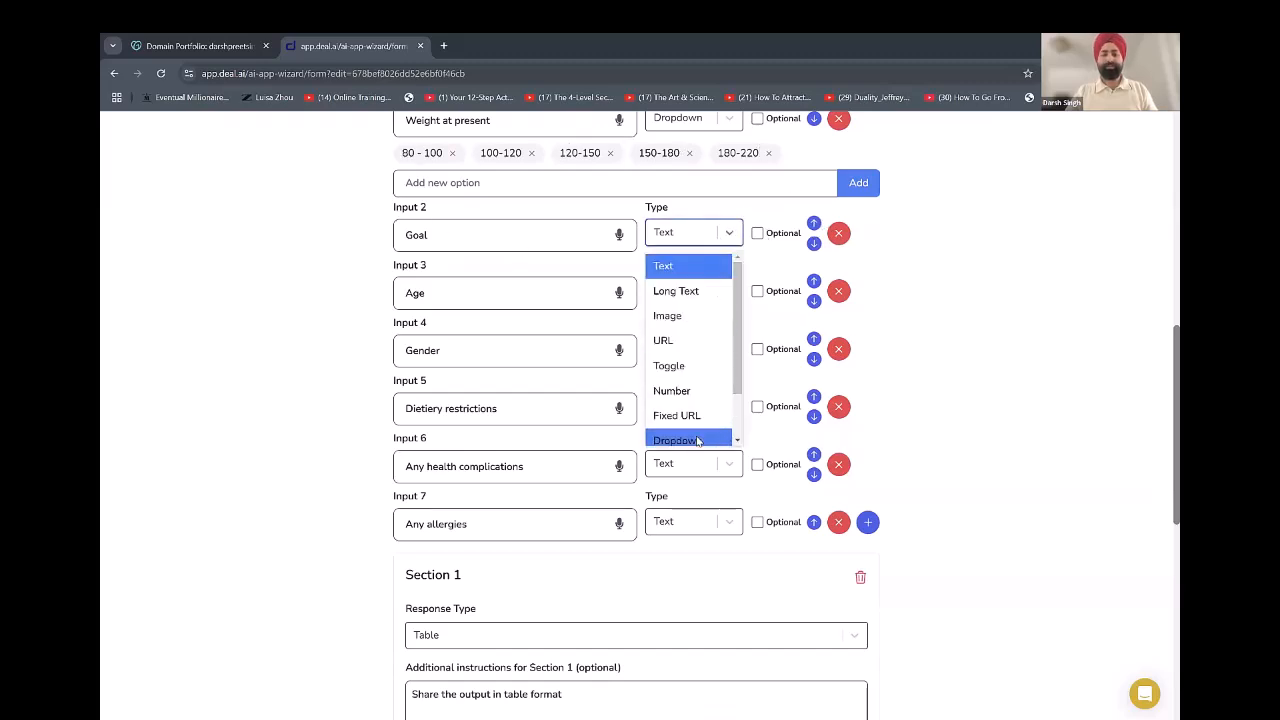
left_click(697, 441)
left_click(724, 238)
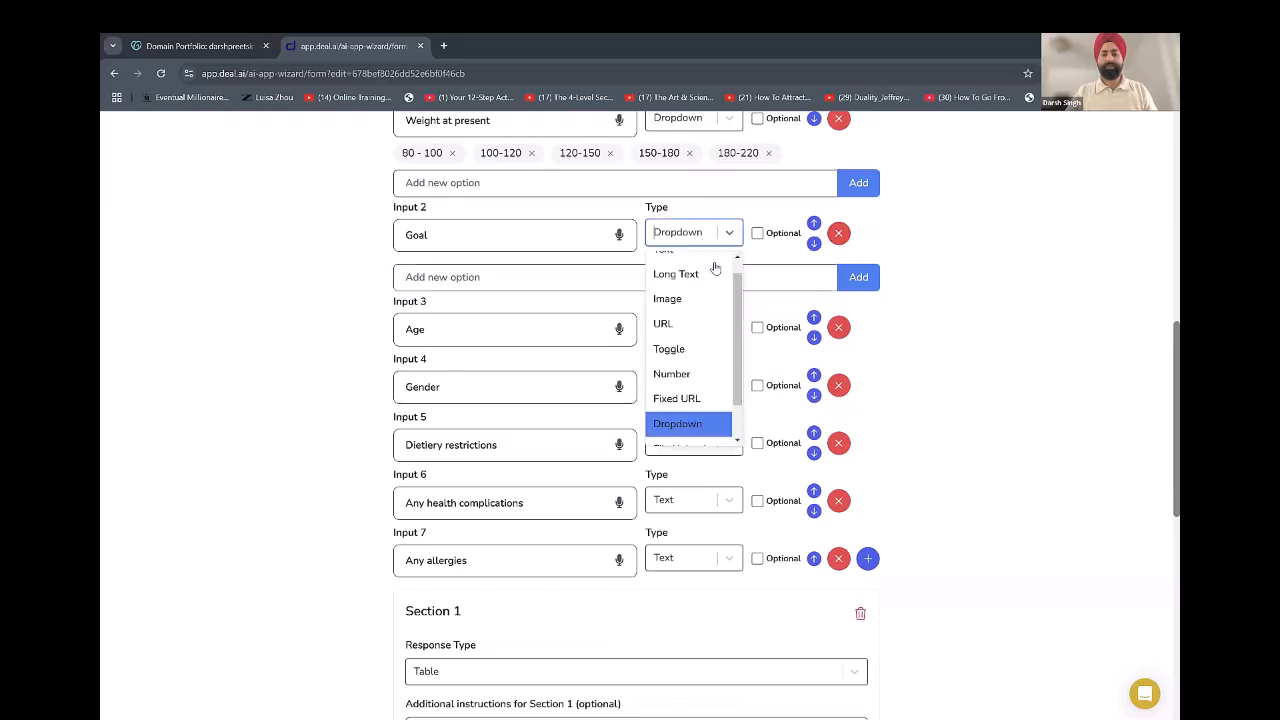
scroll(690, 298, "up", 1)
left_click(690, 263)
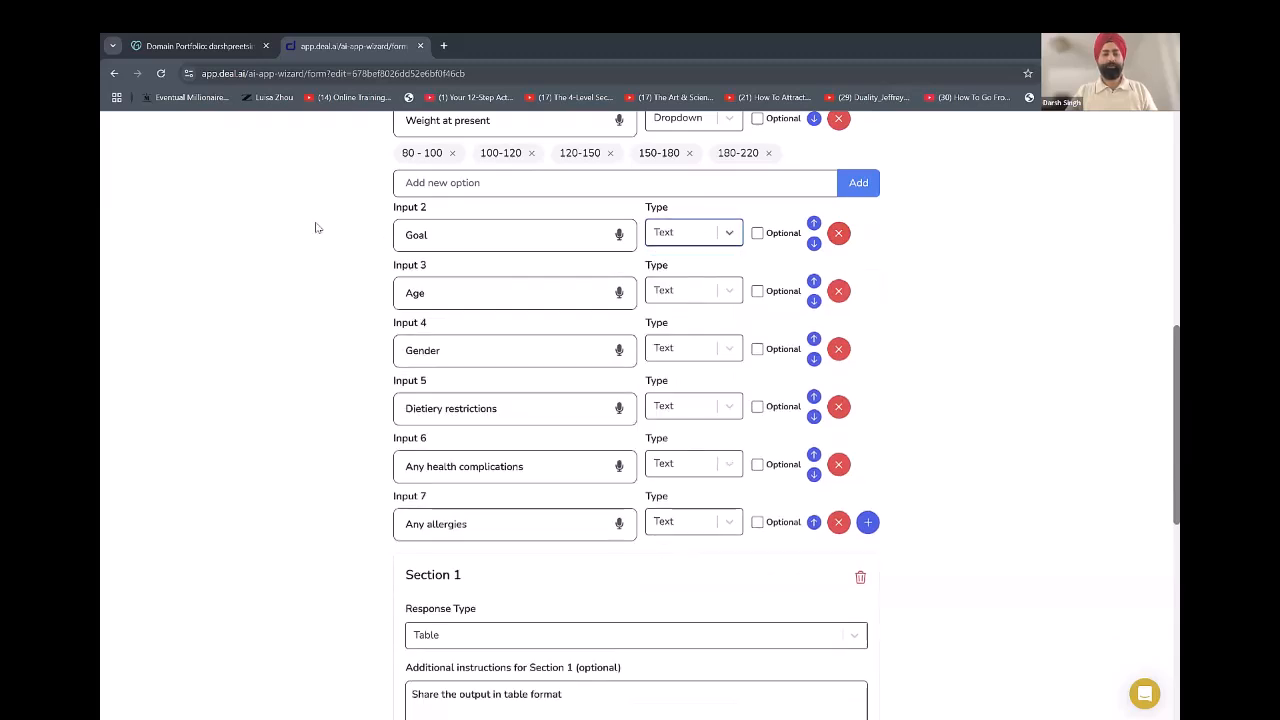
Add an eighth input field below "Any allergies" and set its type to Toggle.
scroll(323, 243, "down", 1)
scroll(484, 413, "up", 3)
scroll(484, 413, "down", 2)
scroll(266, 422, "down", 1)
scroll(267, 420, "down", 1)
left_click(867, 392)
scroll(714, 268, "down", 3)
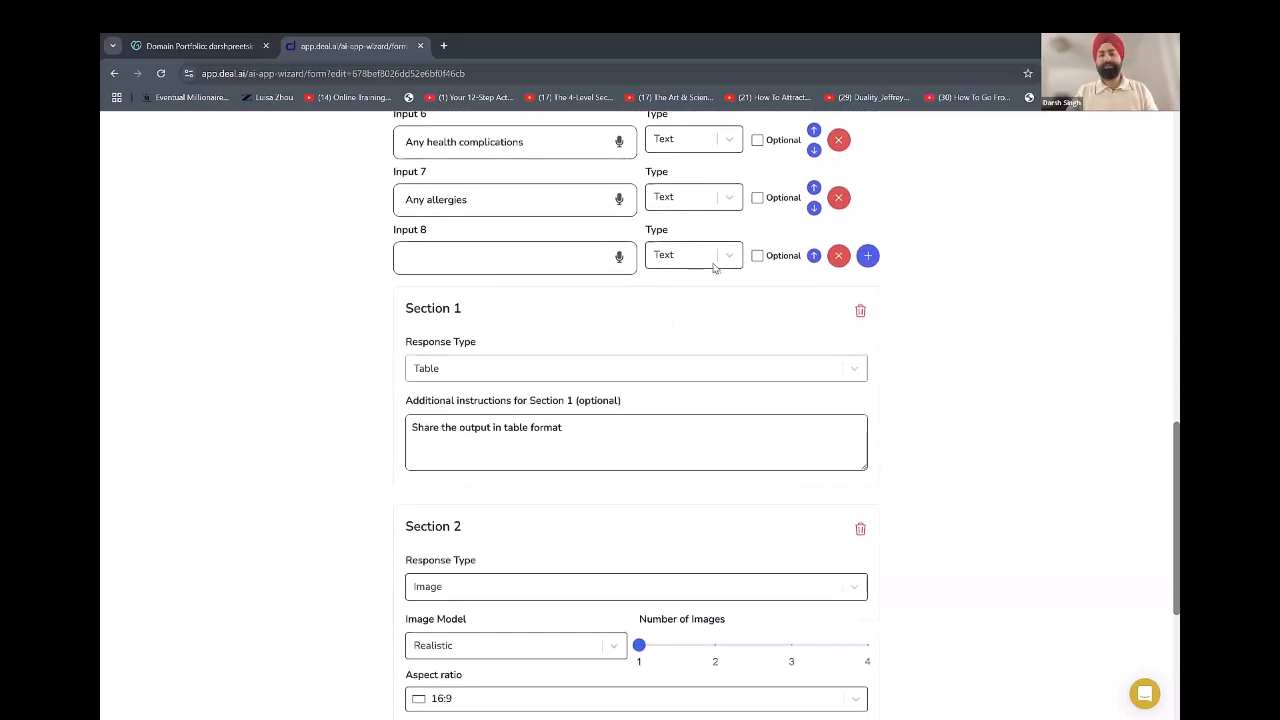
left_click(722, 257)
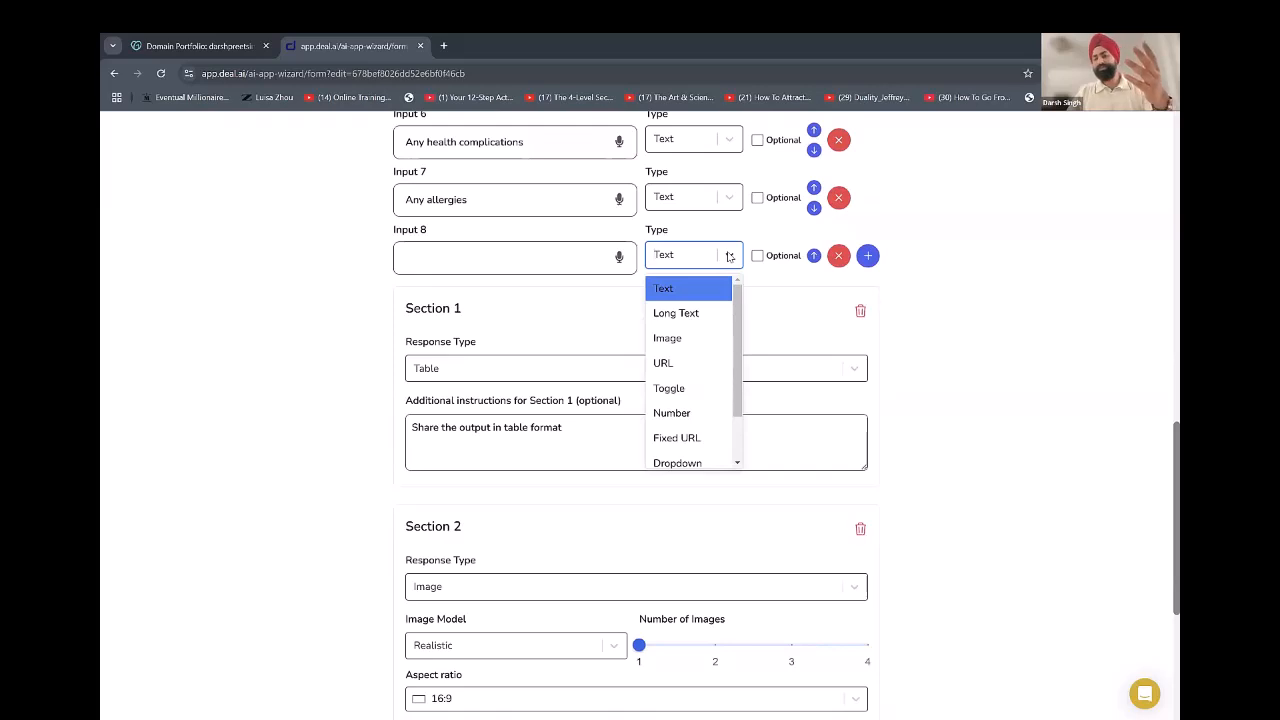
scroll(692, 400, "down", 1)
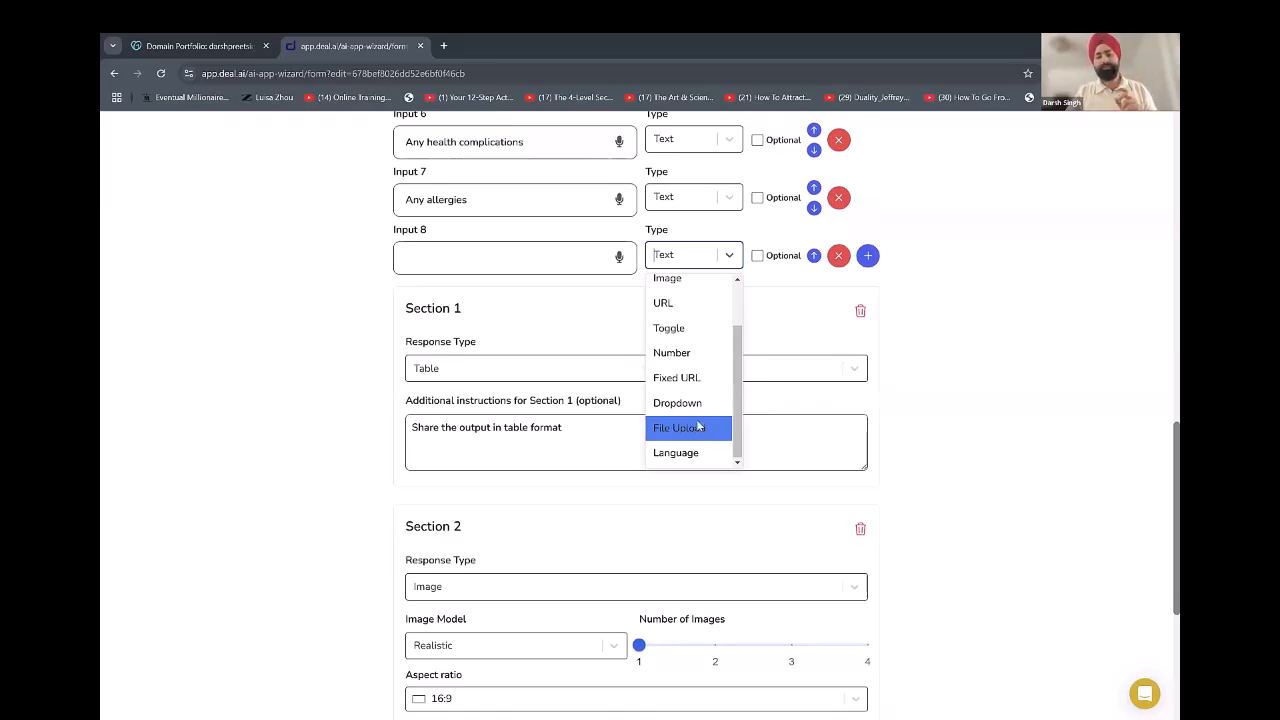
left_click_drag(738, 384, 743, 324)
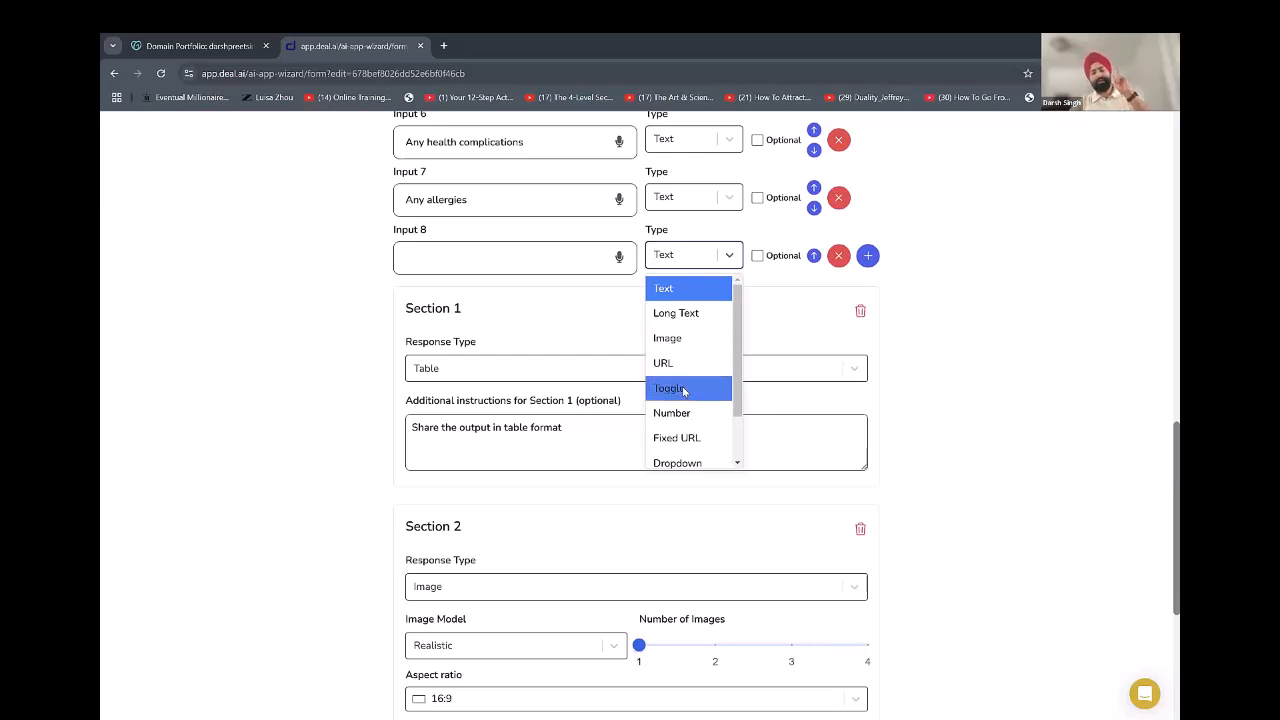
left_click(683, 389)
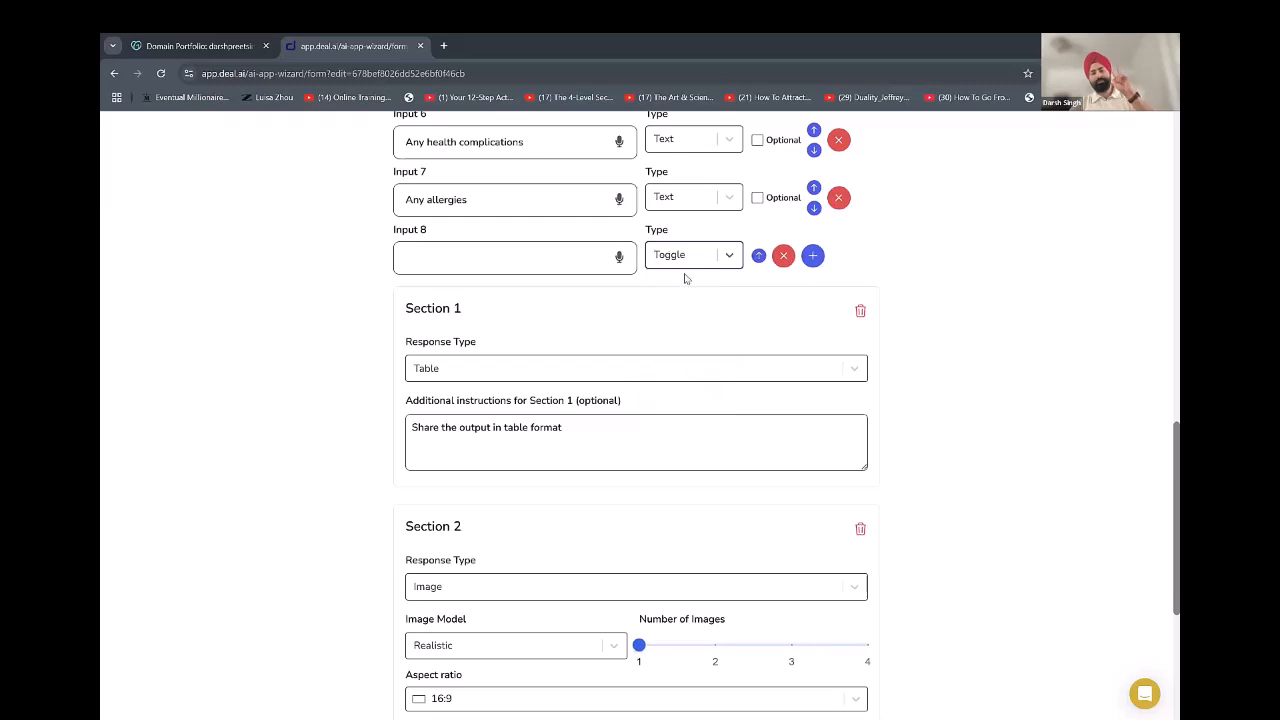
Name Input 8 "Did you ever had any major surgery".
left_click(508, 256)
left_click(876, 284)
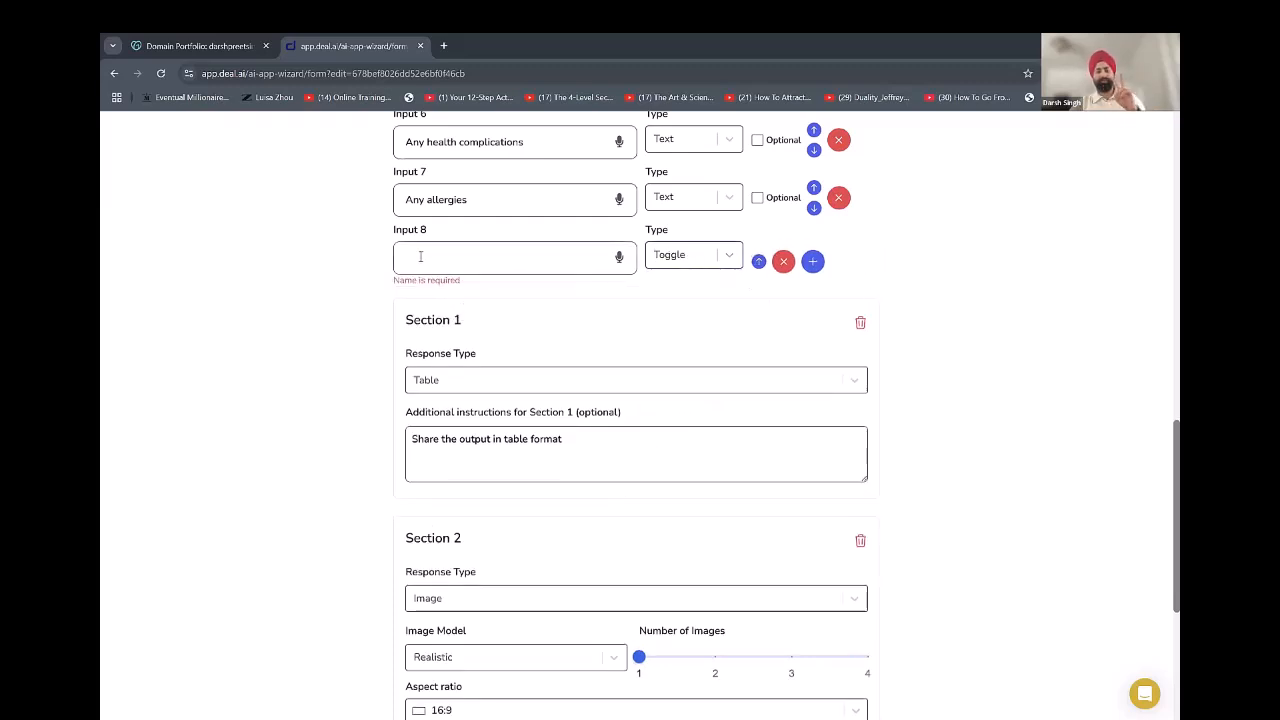
left_click(520, 256)
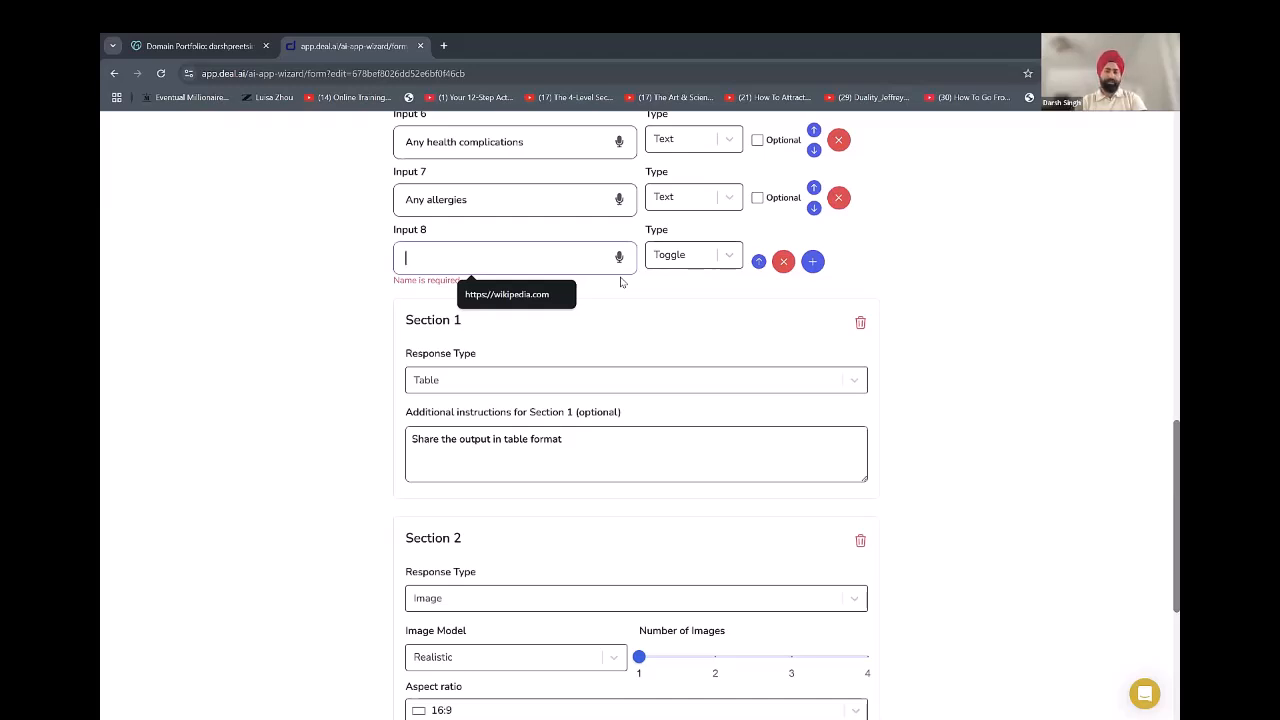
type("Were you")
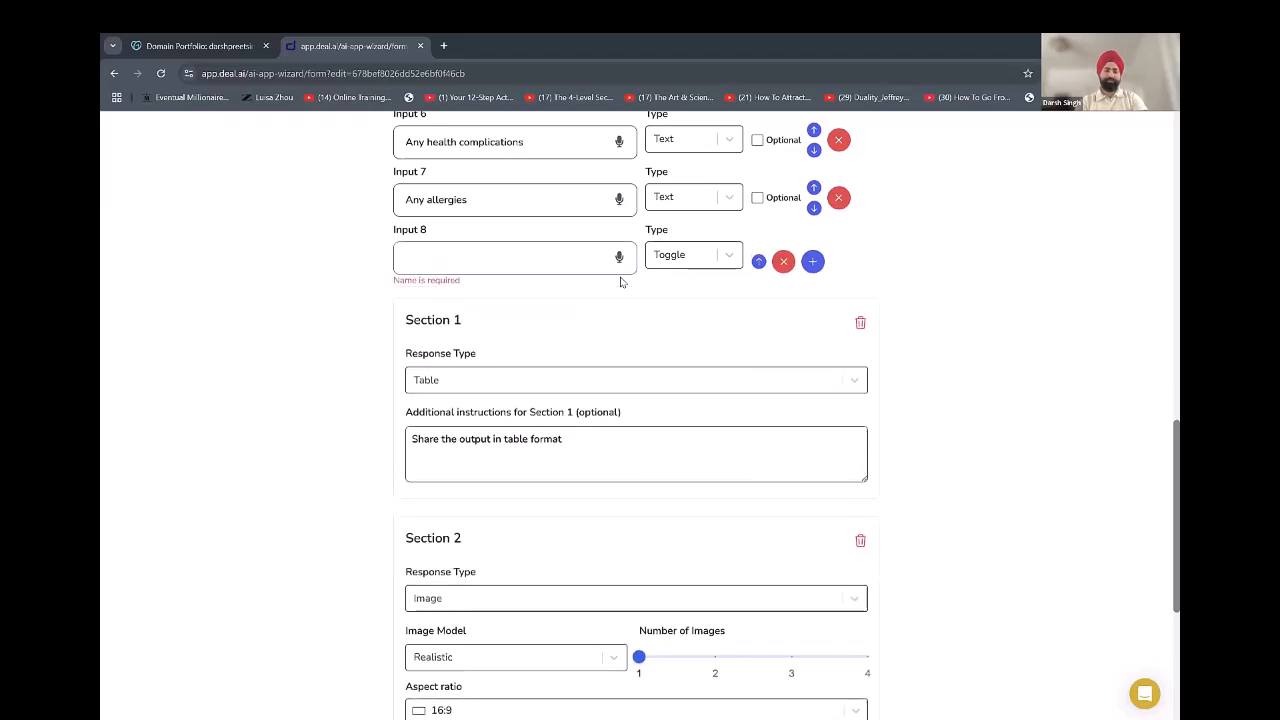
type("Did you e")
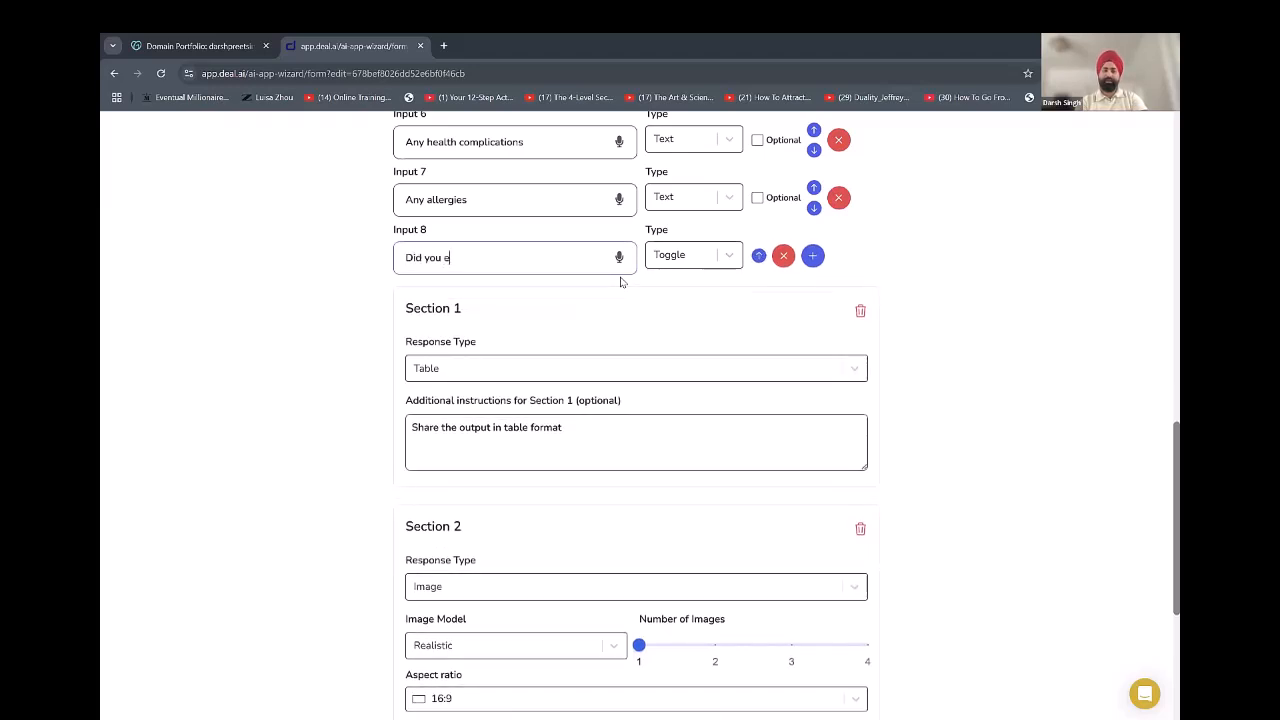
type("ver had an y maj")
key("BackSpace")
key("BackSpace")
key("BackSpace")
key("BackSpace")
key("BackSpace")
key("BackSpace")
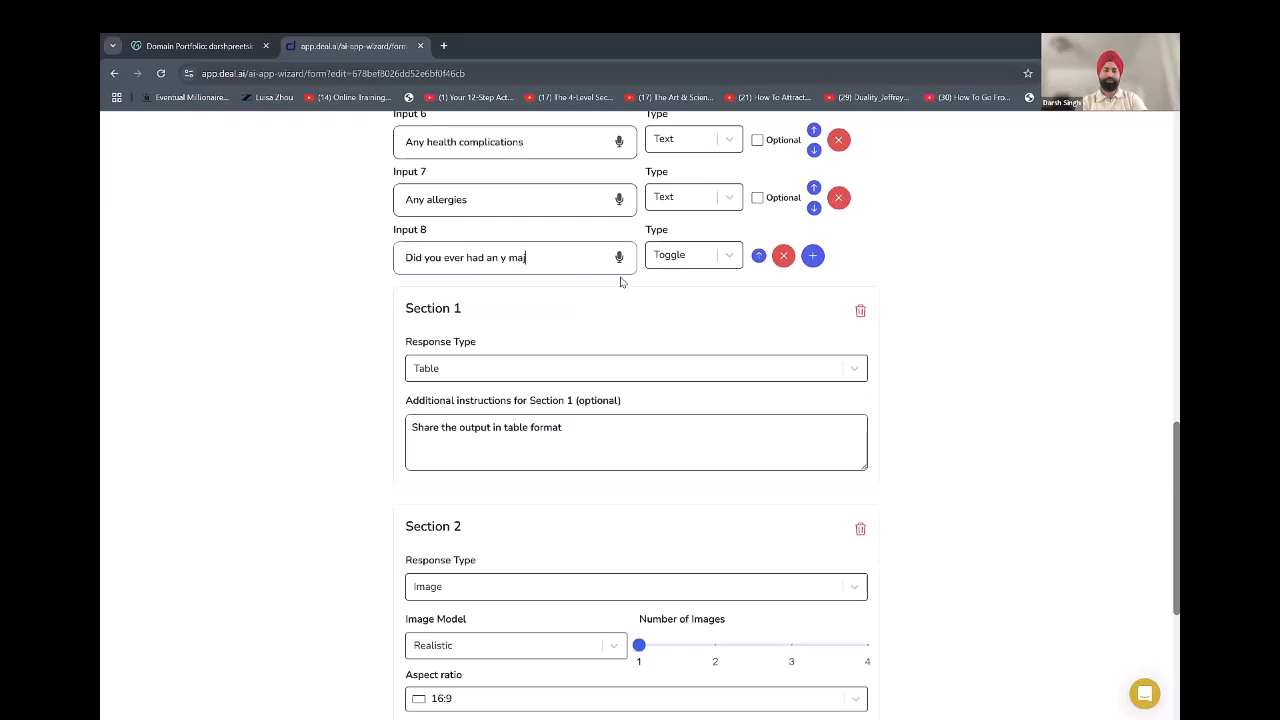
type("ny major surgery")
Add the line "- Any major surgery" after "Any allergies" in the description of what the app should do.
left_click_drag(586, 254, 346, 277)
scroll(346, 282, "up", 3)
scroll(543, 257, "up", 10)
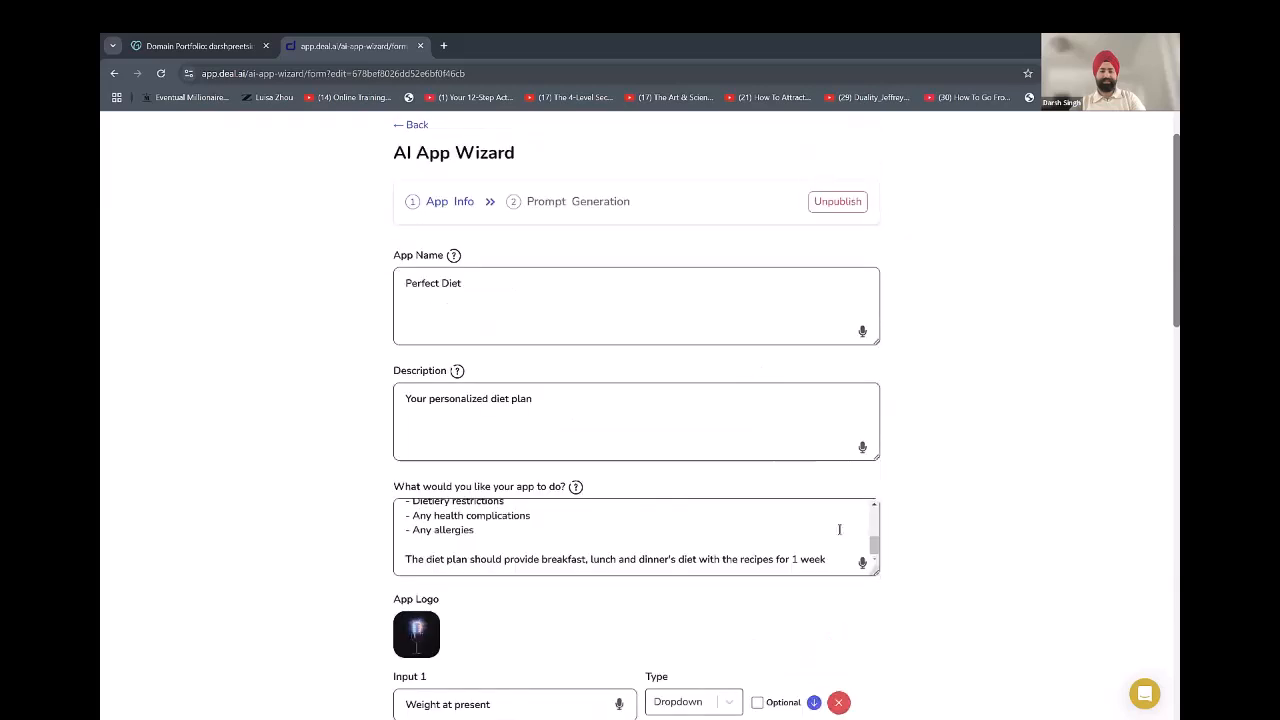
left_click_drag(876, 572, 876, 668)
scroll(416, 526, "down", 1)
scroll(416, 526, "down", 2)
left_click(484, 367)
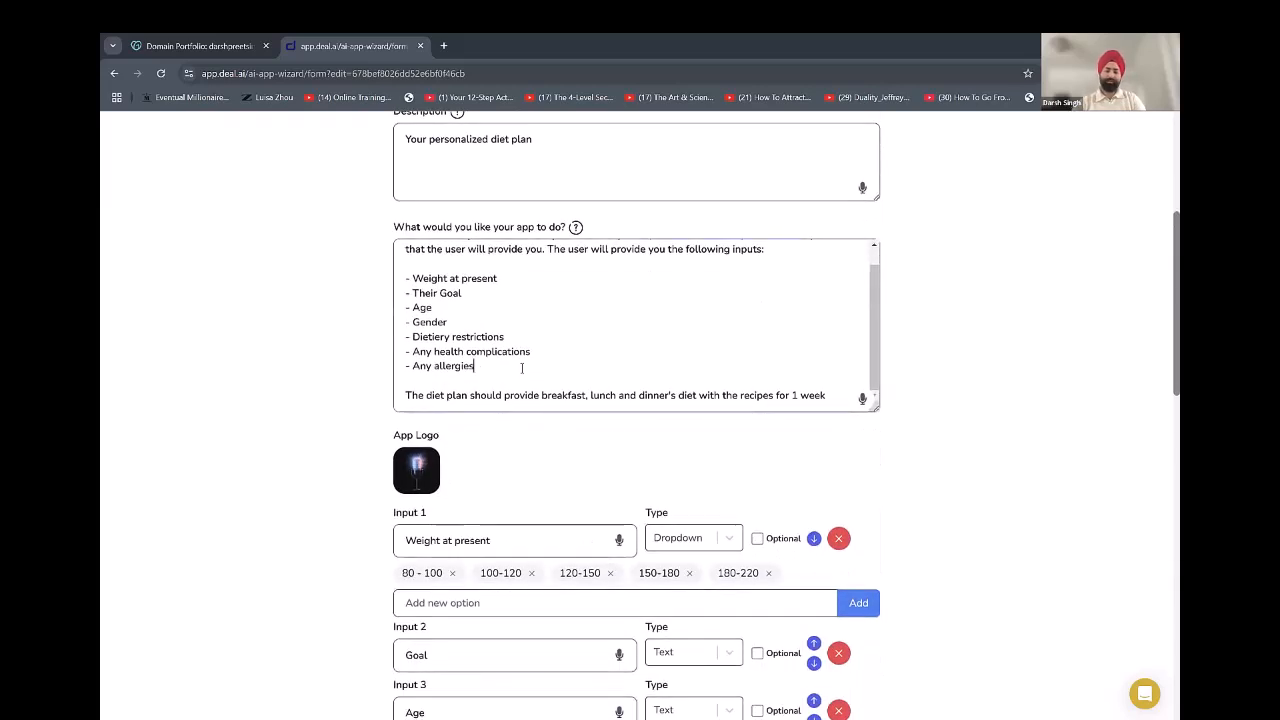
key("Return")
type("- Did you ever had any major surgery")
key("shift+Left")
key("shift+Left")
key("shift+Left")
key("shift+Left")
key("shift+Left")
key("shift+Left")
key("shift+Left")
key("shift+Left")
key("shift+Left")
key("shift+Left")
key("shift+Left")
key("shift+Left")
key("shift+Left")
key("shift+Left")
key("shift+Left")
key("shift+Left")
key("shift+Left")
key("shift+Left")
type("A")
key("BackSpace")
type("A")
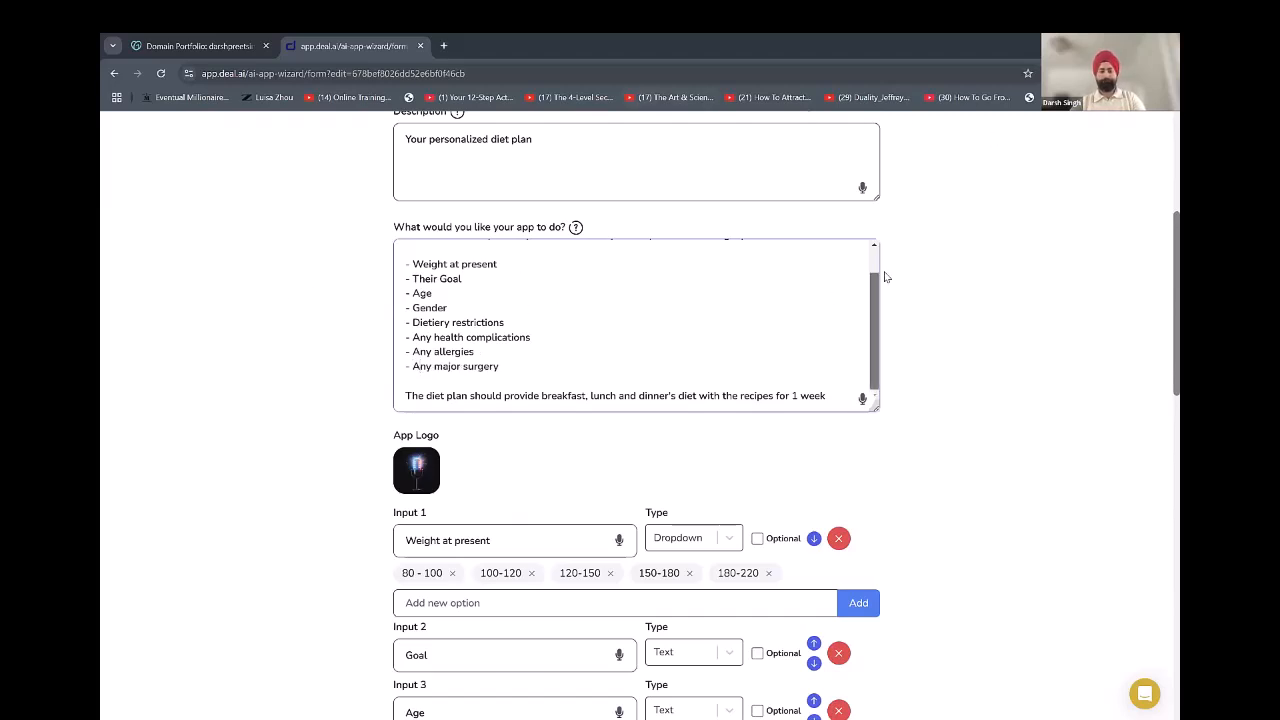
End the diet plan sentence with a period and add "Also, provide the weight of the food along with the macros" below it.
scroll(880, 277, "up", 2)
scroll(953, 398, "down", 1)
scroll(957, 606, "down", 5)
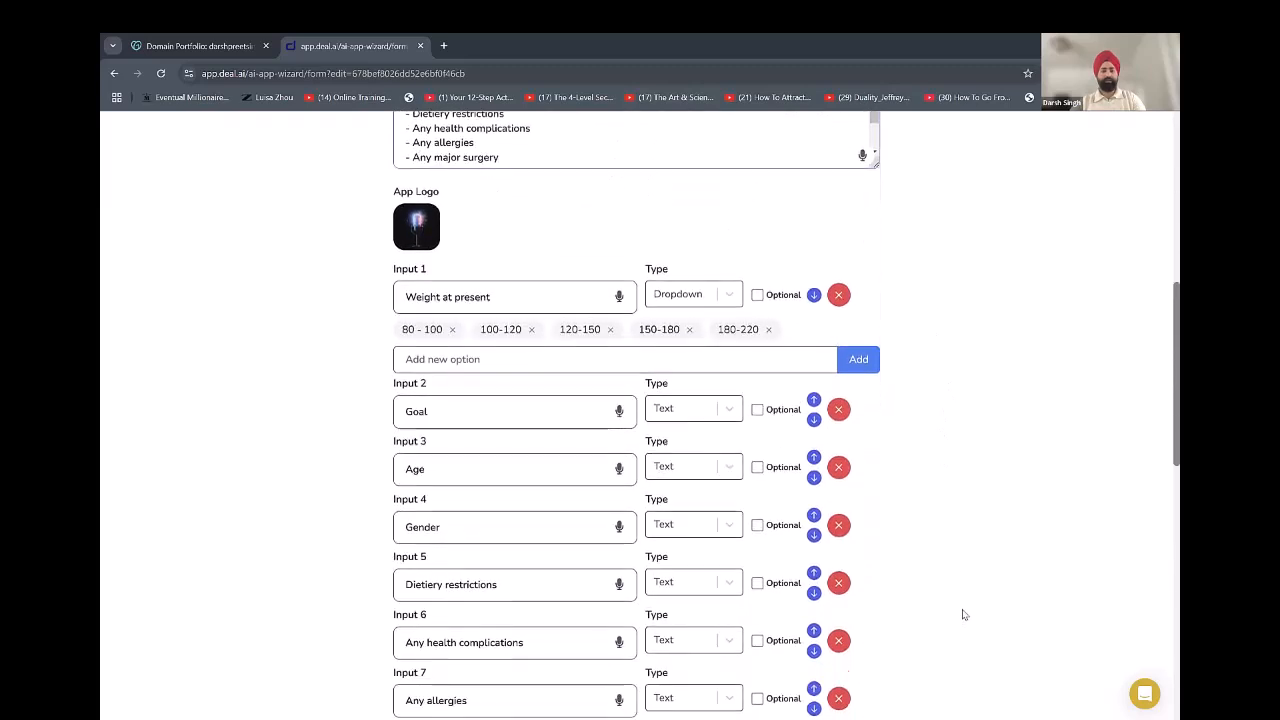
scroll(941, 352, "up", 1)
scroll(941, 352, "up", 5)
scroll(737, 486, "down", 3)
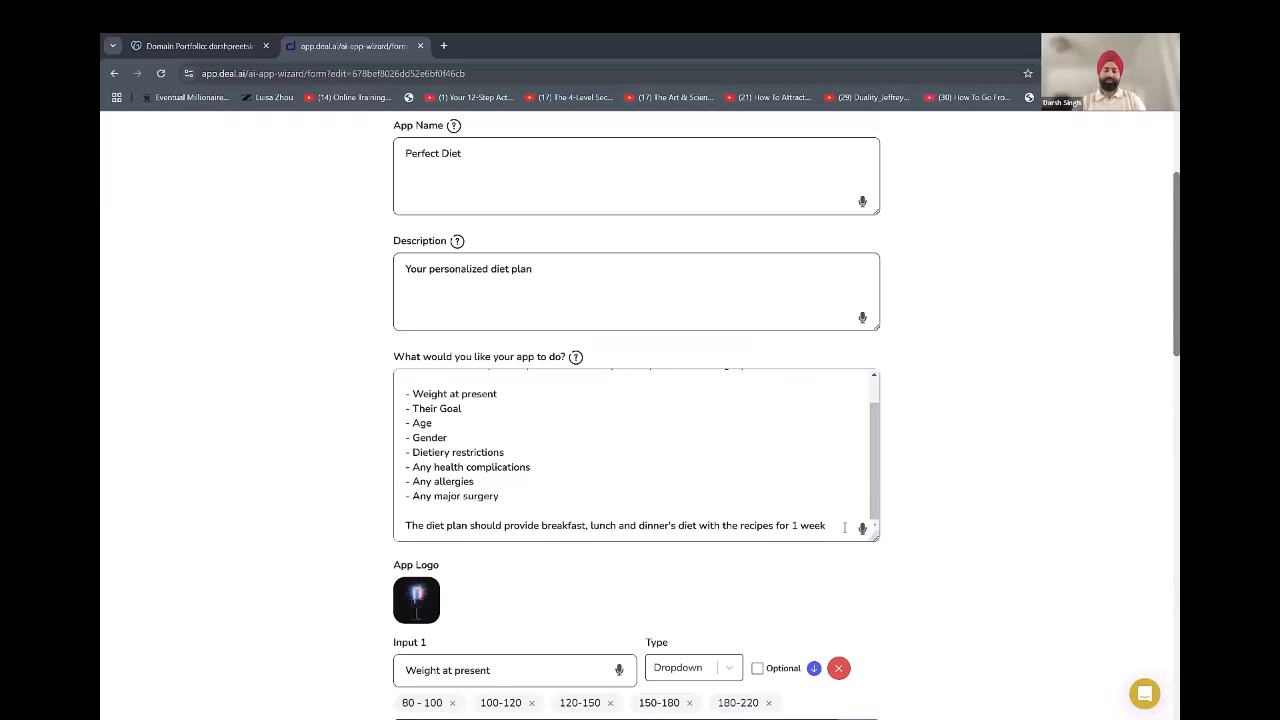
type(".")
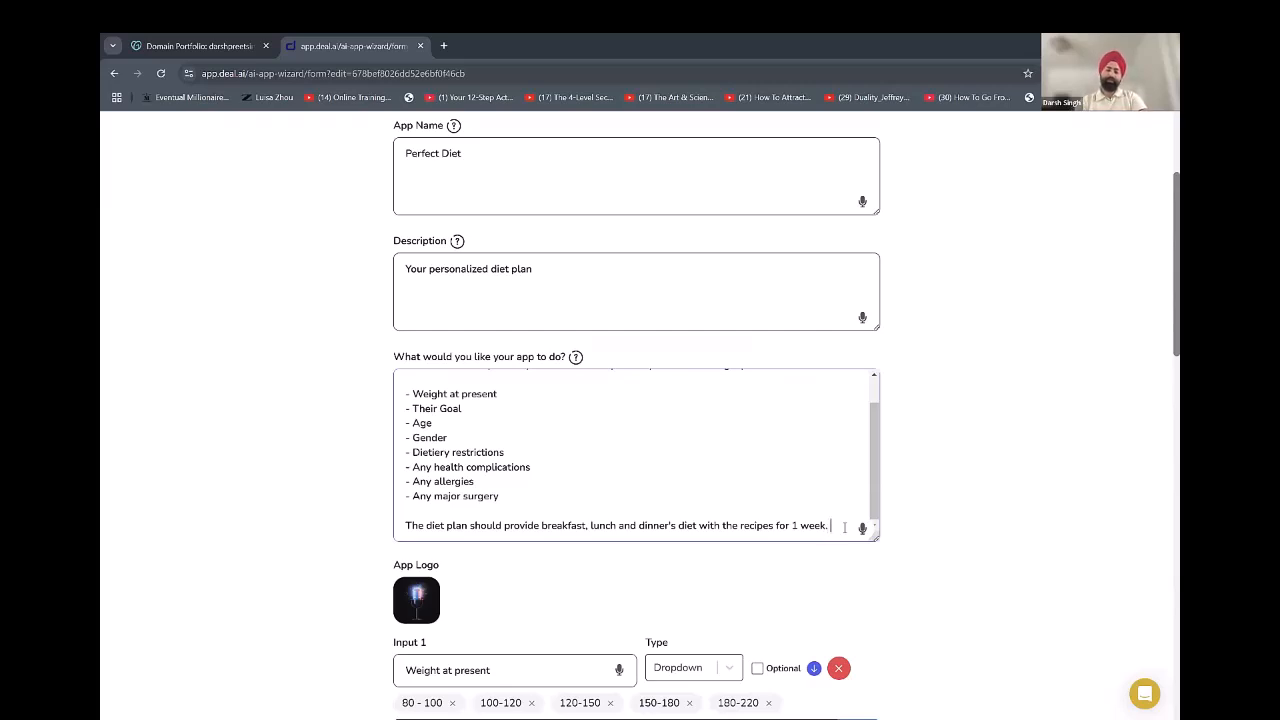
key("Return")
type("Also, provide the weight")
key("BackSpace")
type("ht of")
key("BackSpace")
type("of the food along with the macros")
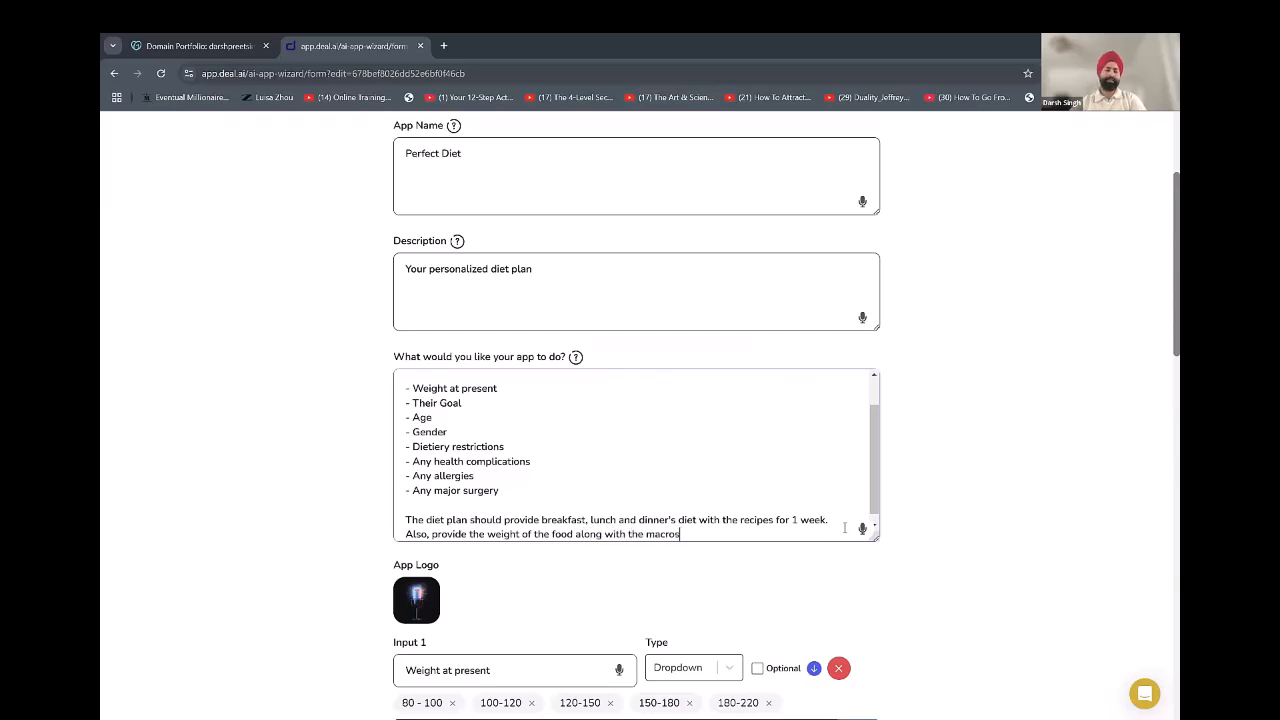
Submit the edited app info and proceed to the Prompt Generation stage.
scroll(874, 422, "down", 1)
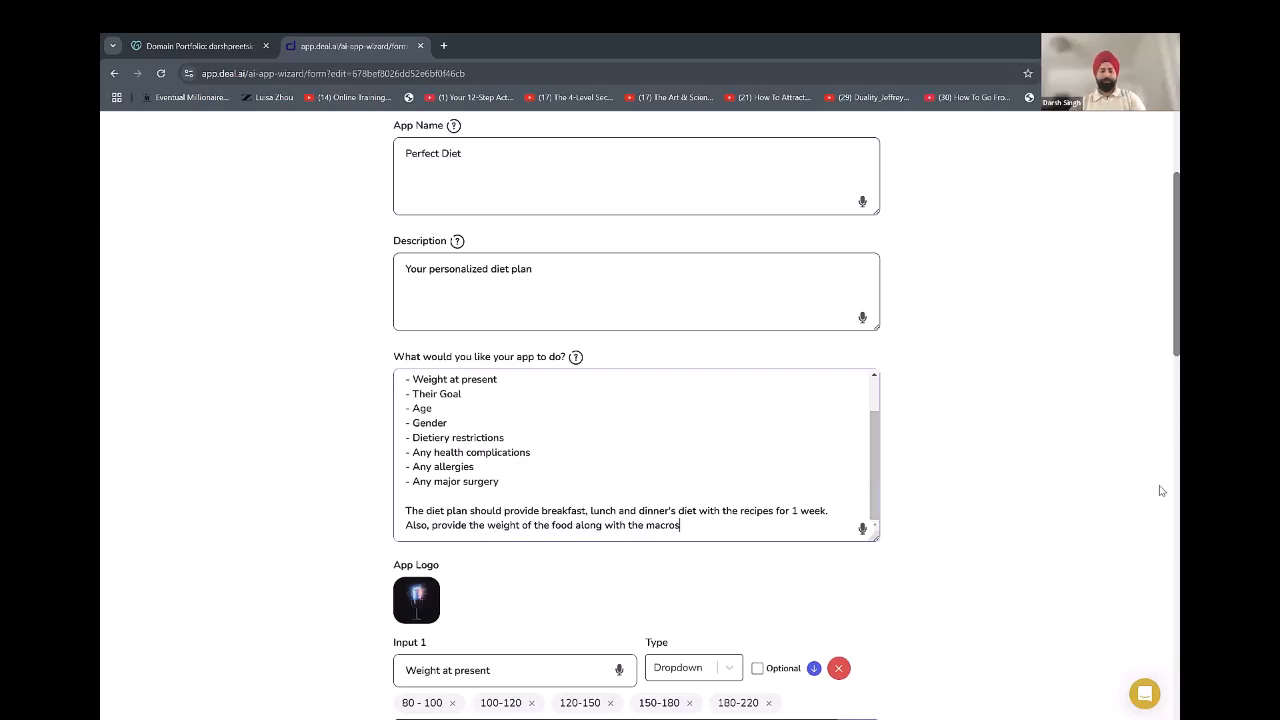
scroll(1162, 644, "down", 15)
left_click(828, 640)
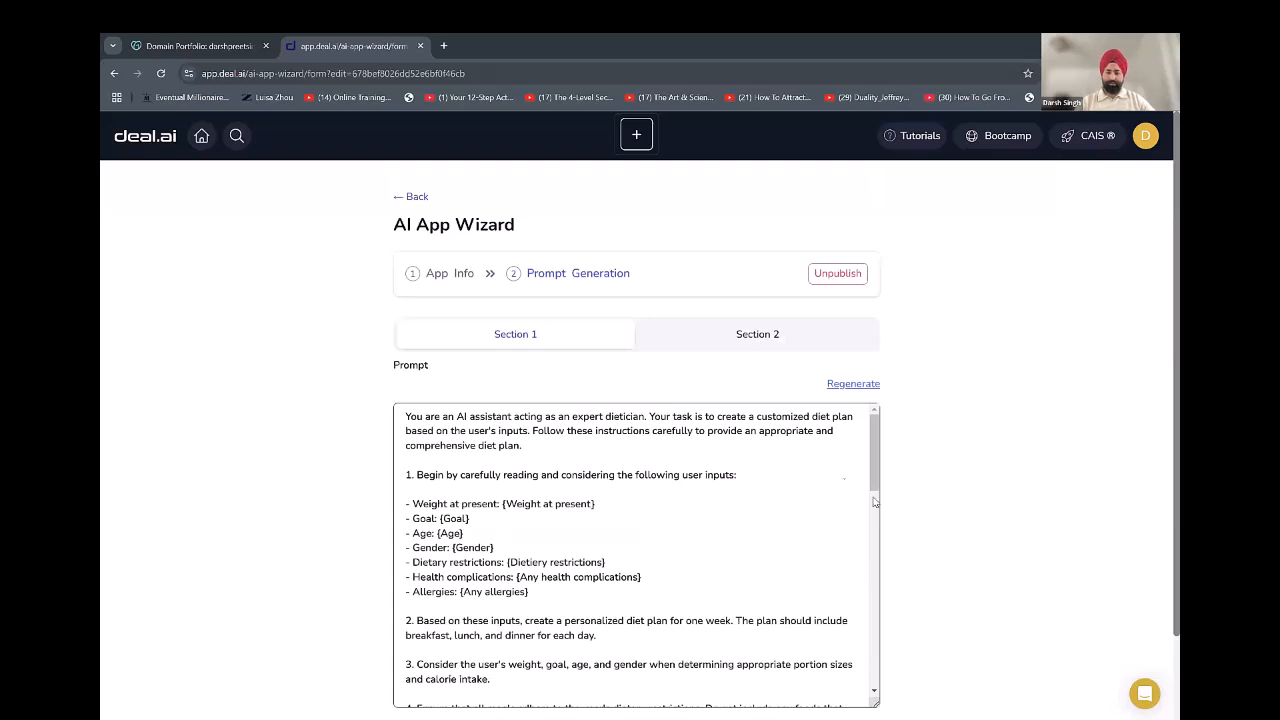
Compare the Section 1 and Section 2 prompts, checking whether each covers all the user inputs including major surgery.
scroll(893, 473, "down", 1)
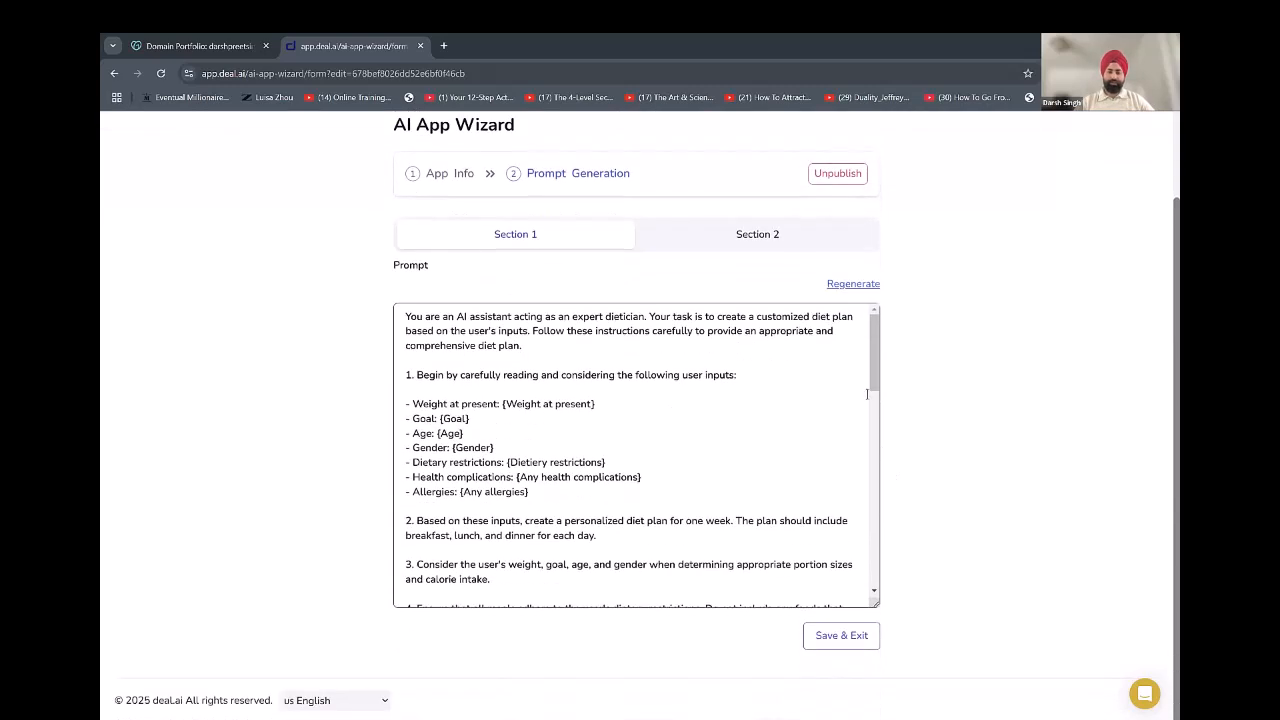
left_click(778, 240)
left_click(551, 243)
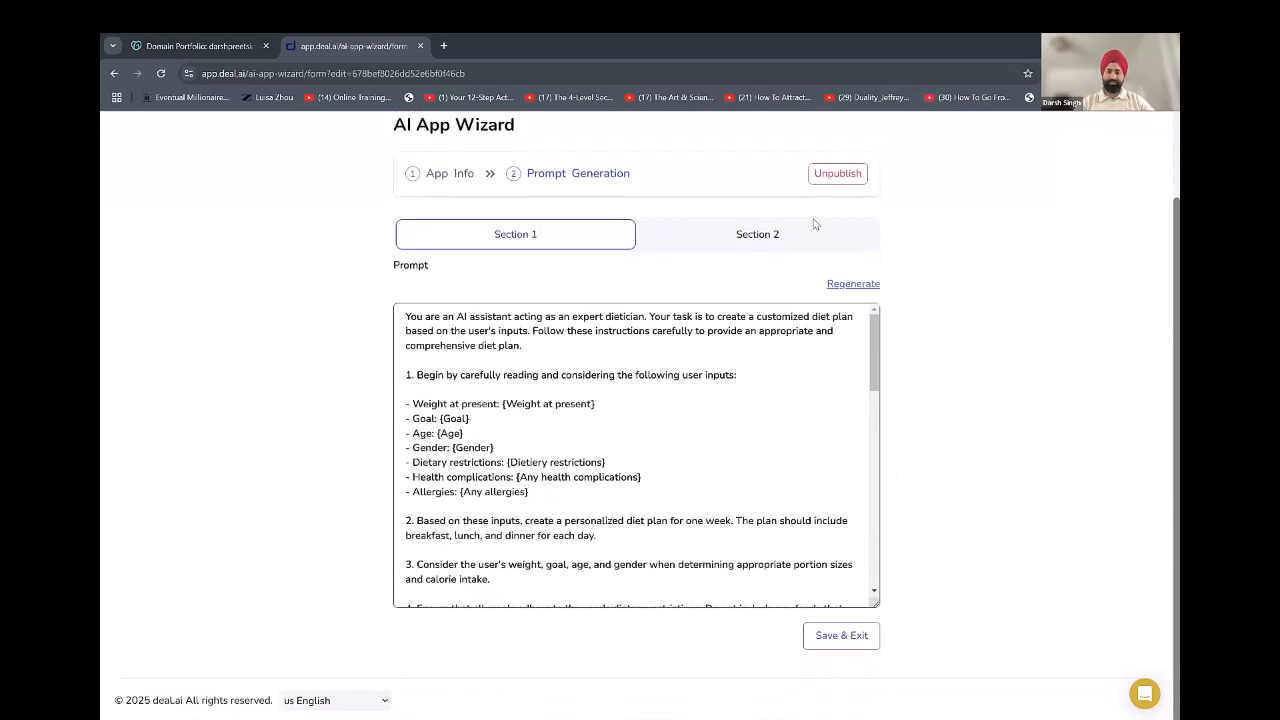
left_click(882, 370)
left_click_drag(877, 392, 896, 447)
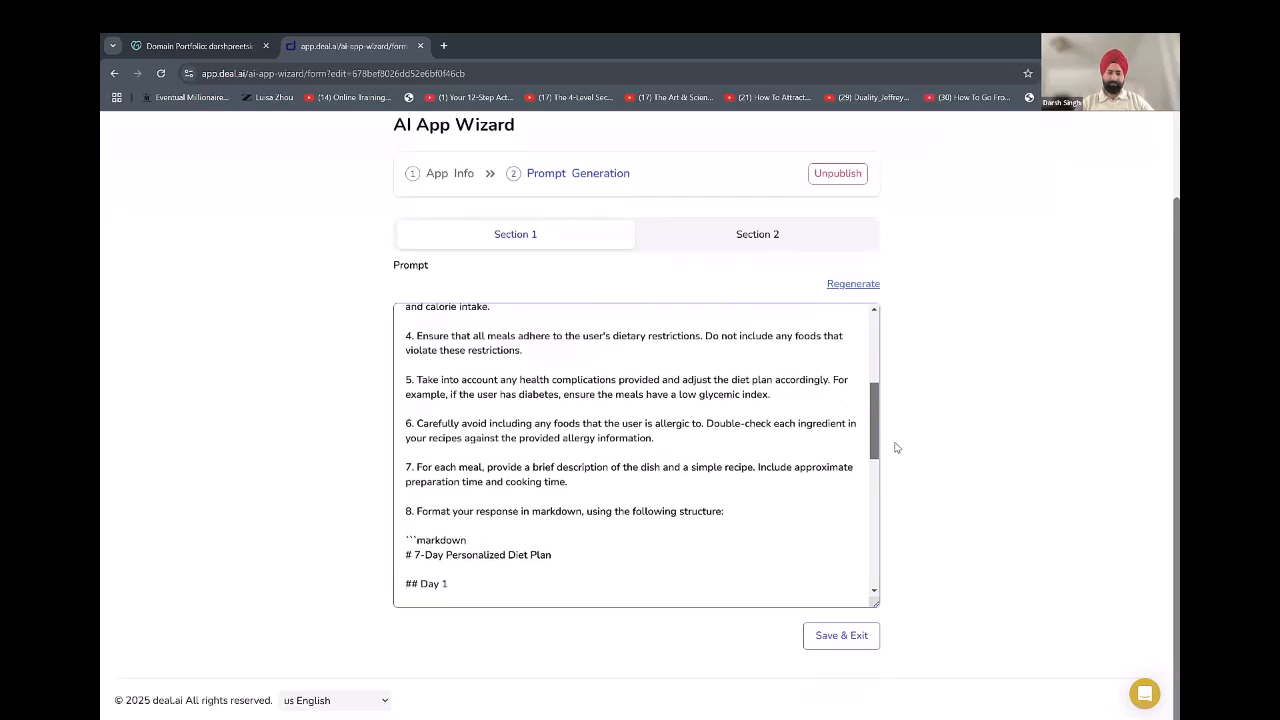
left_click_drag(896, 447, 868, 312)
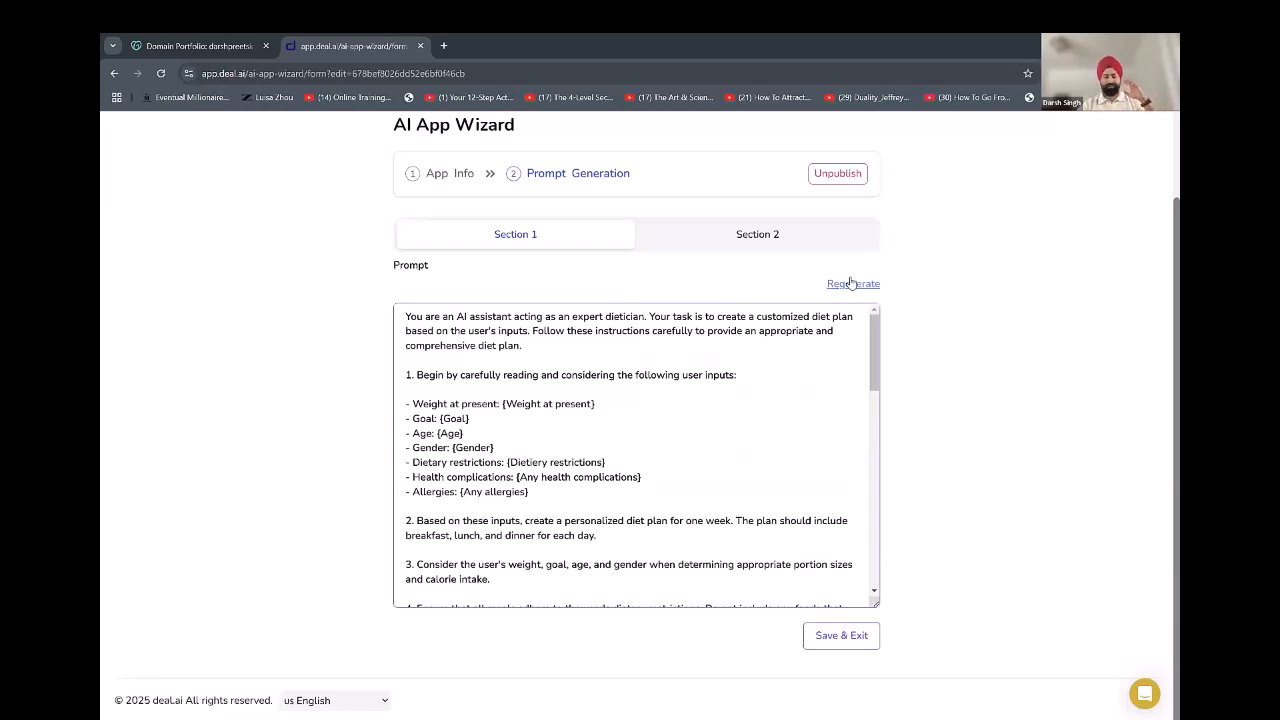
left_click(811, 236)
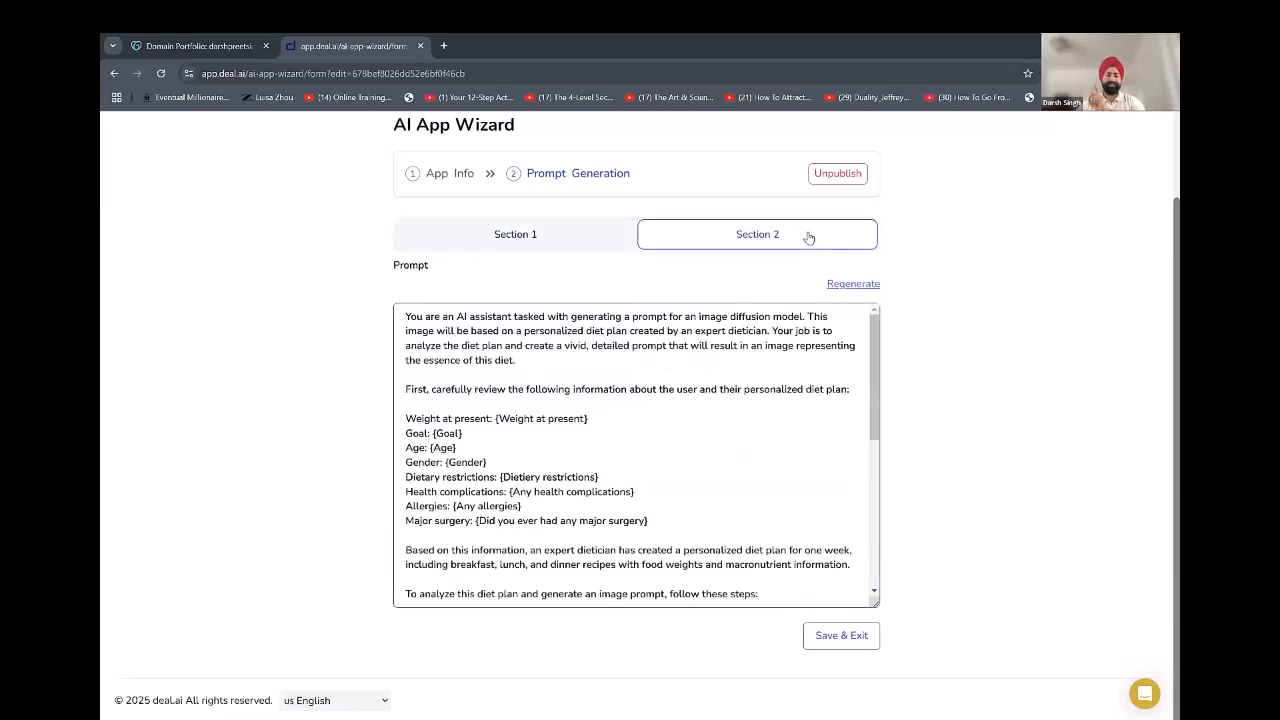
left_click(570, 238)
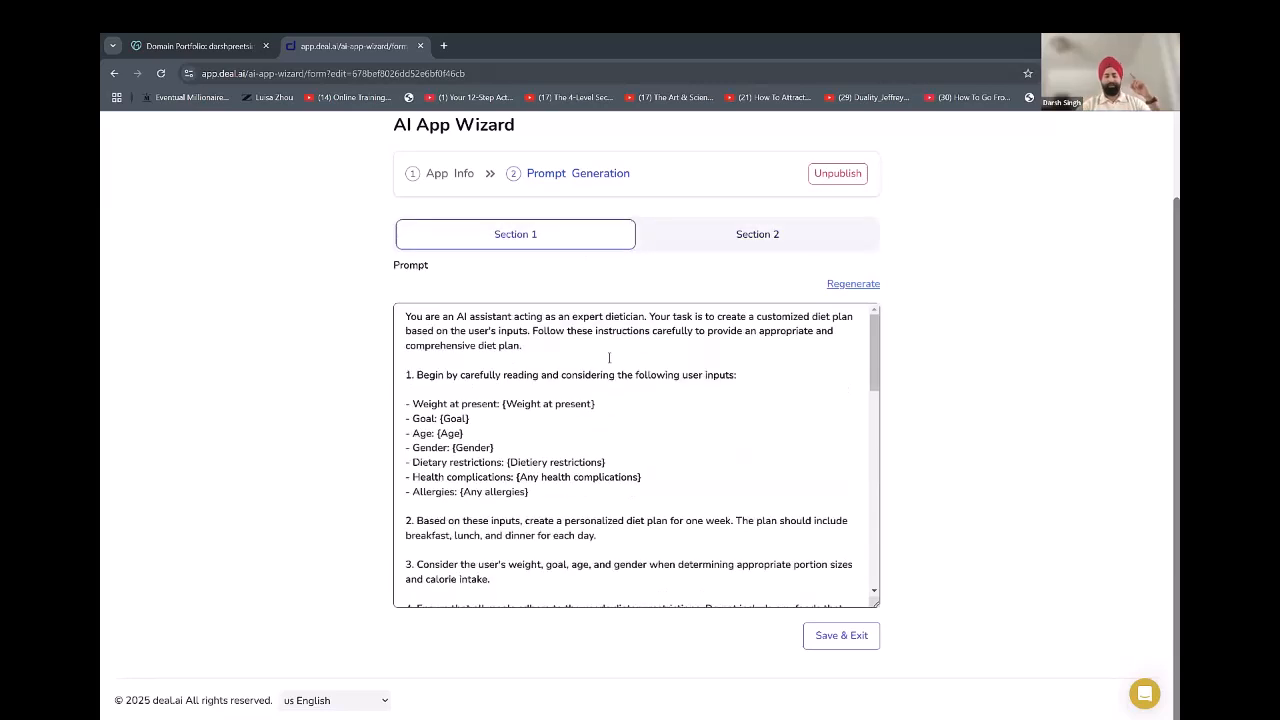
Regenerate the Section 1 prompt, review the new text through to its end, and save and exit the app editor.
left_click(840, 284)
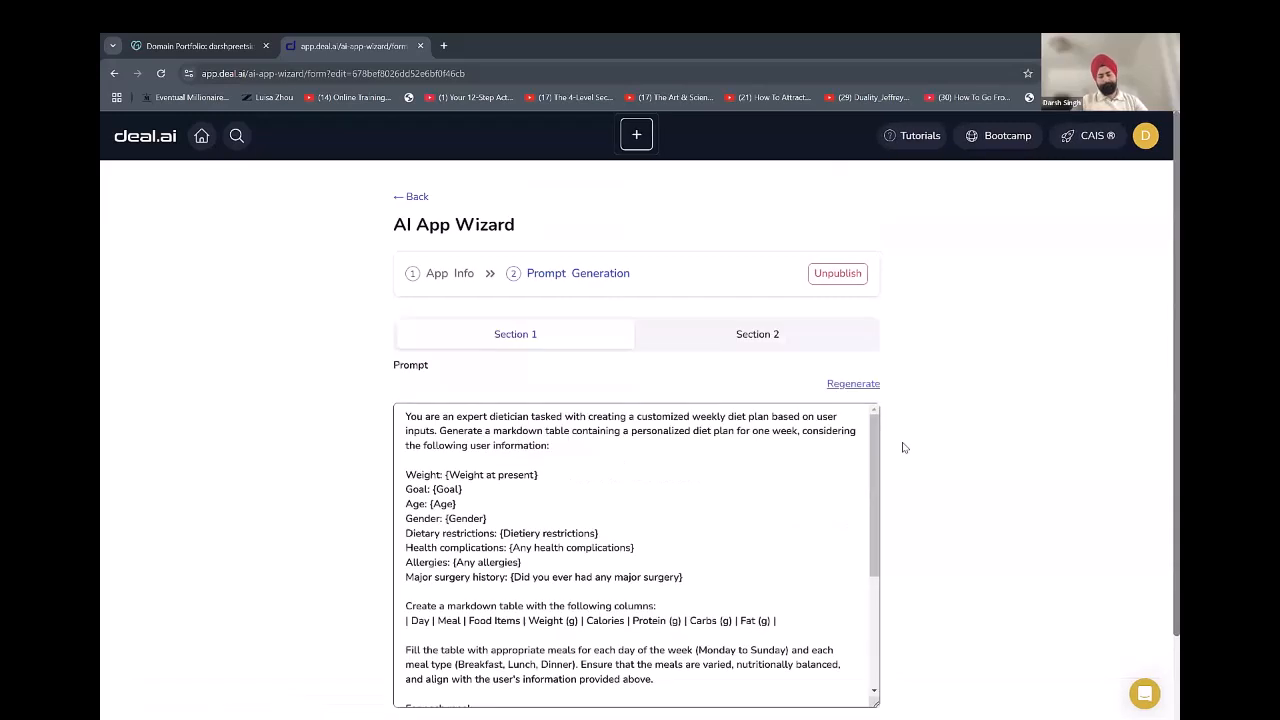
scroll(632, 521, "down", 2)
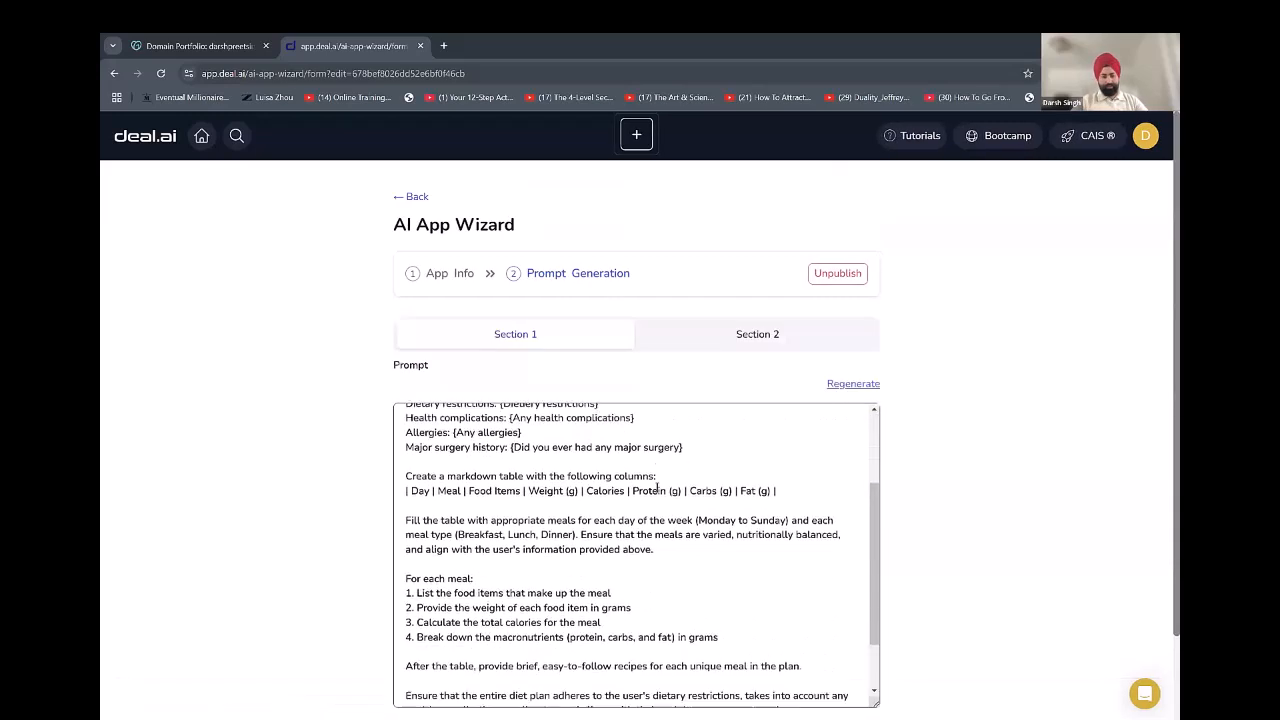
left_click_drag(884, 524, 888, 540)
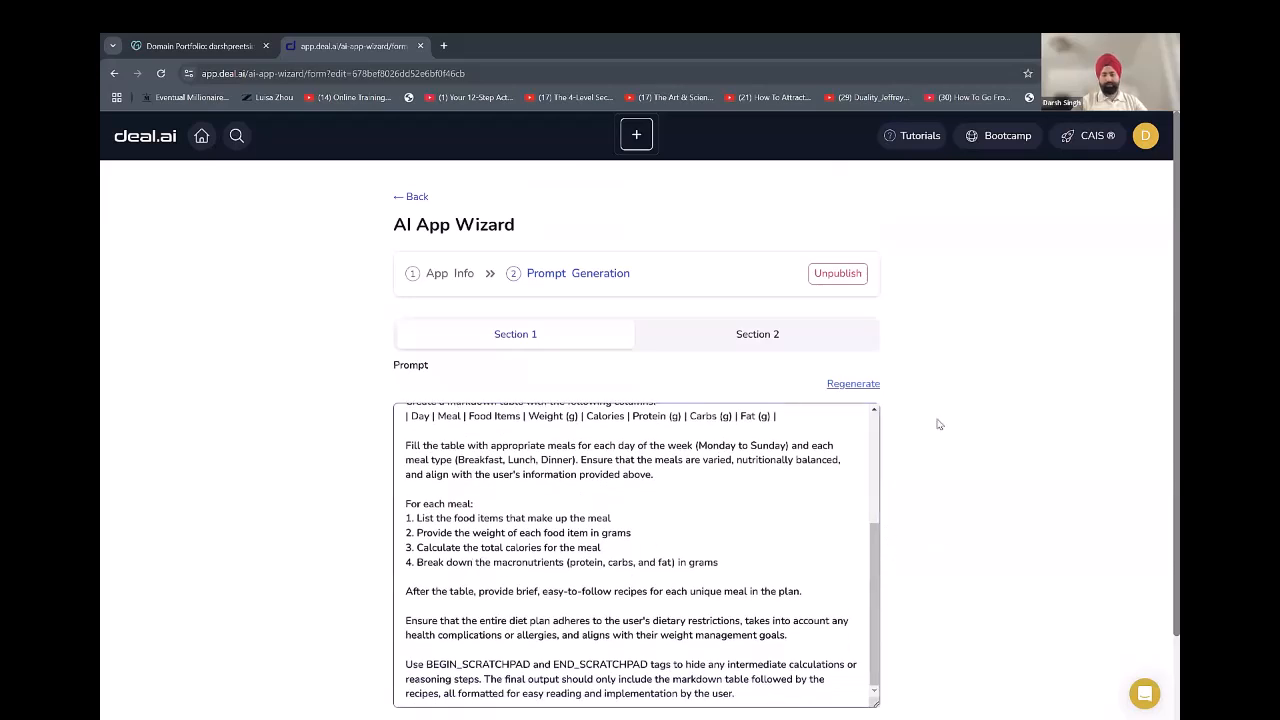
scroll(950, 500, "down", 1)
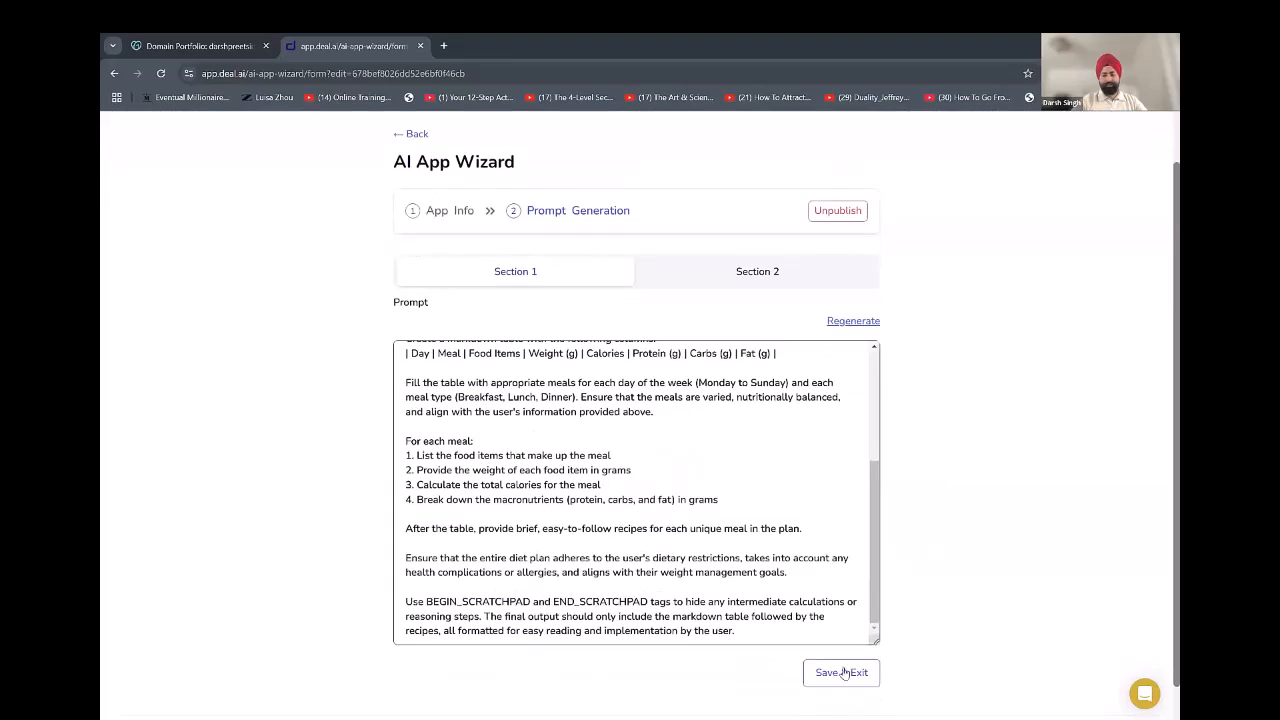
left_click(845, 674)
Open the published Perfect Diet app from the AI App Wizard list.
scroll(787, 624, "down", 2)
scroll(784, 625, "up", 1)
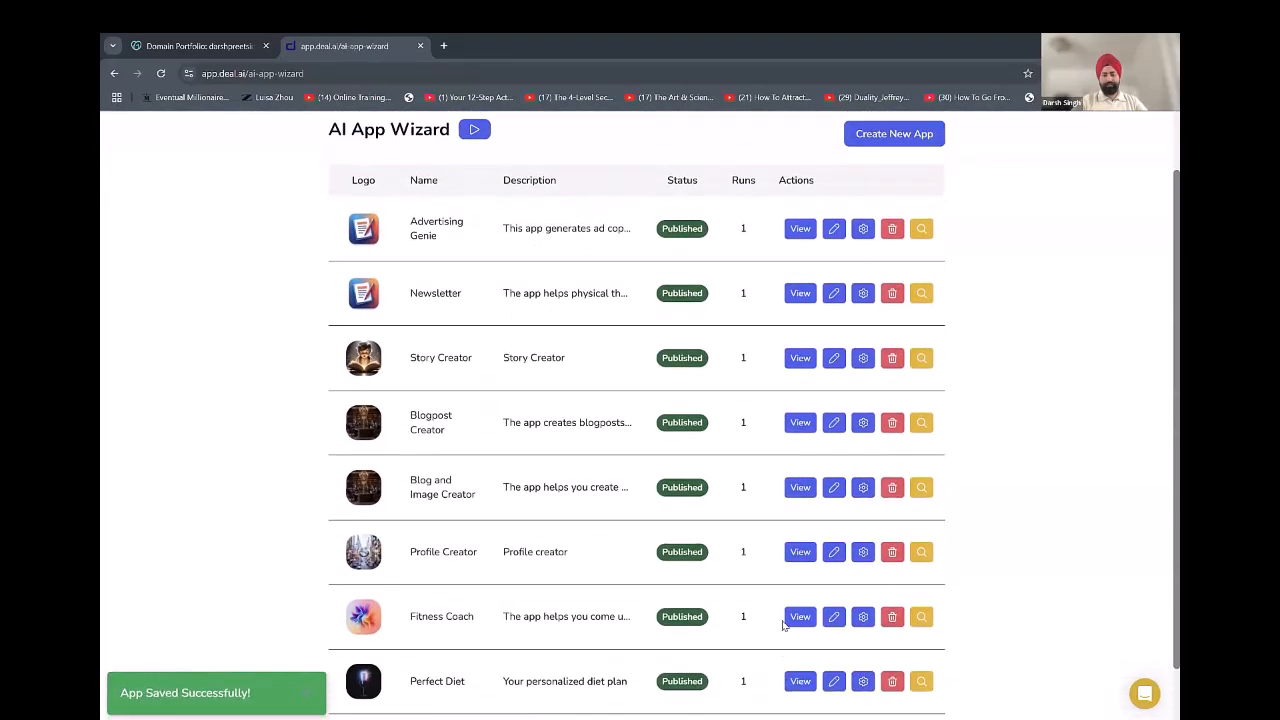
left_click(786, 620)
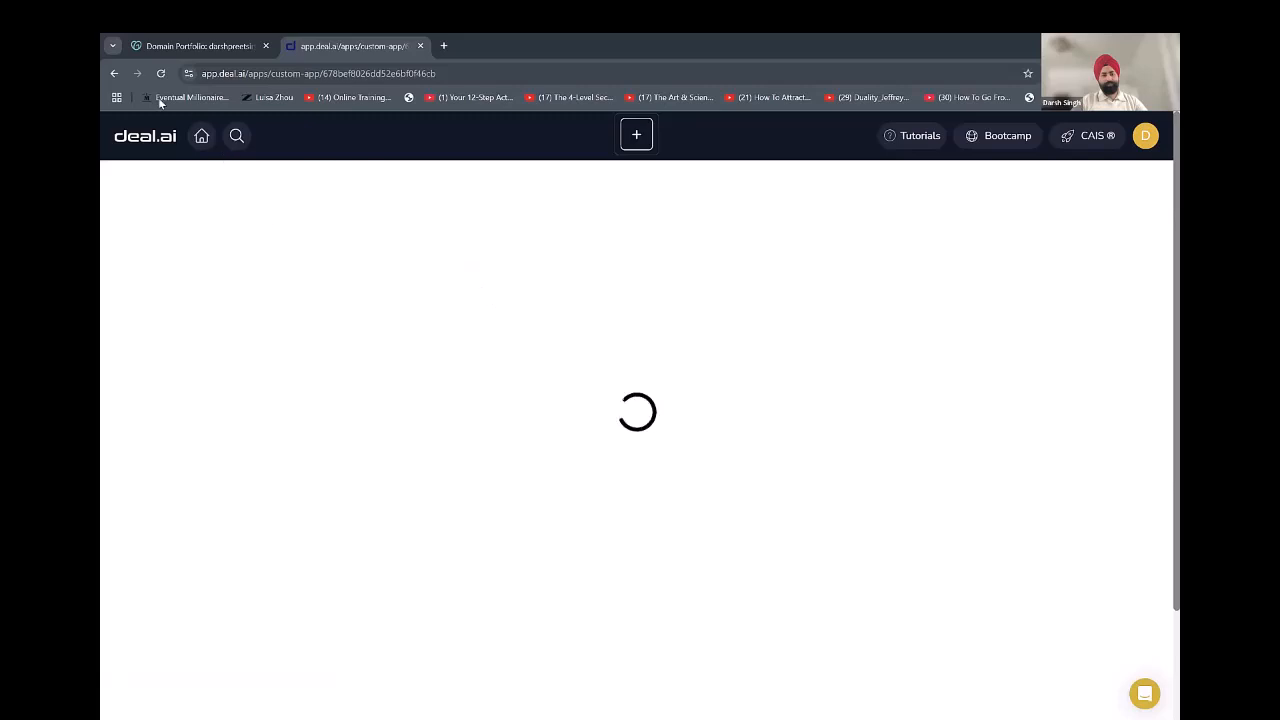
right_click(113, 77)
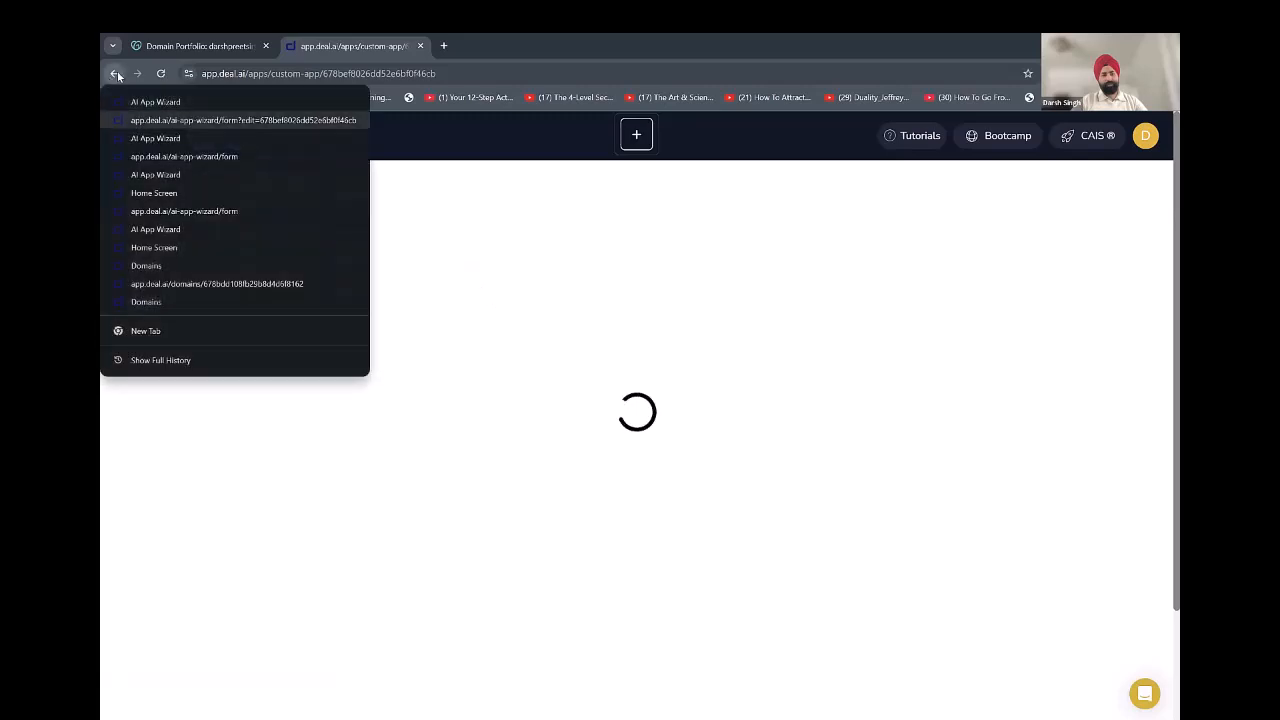
left_click(155, 104)
scroll(806, 623, "down", 1)
scroll(806, 625, "up", 1)
scroll(786, 708, "down", 1)
left_click(798, 692)
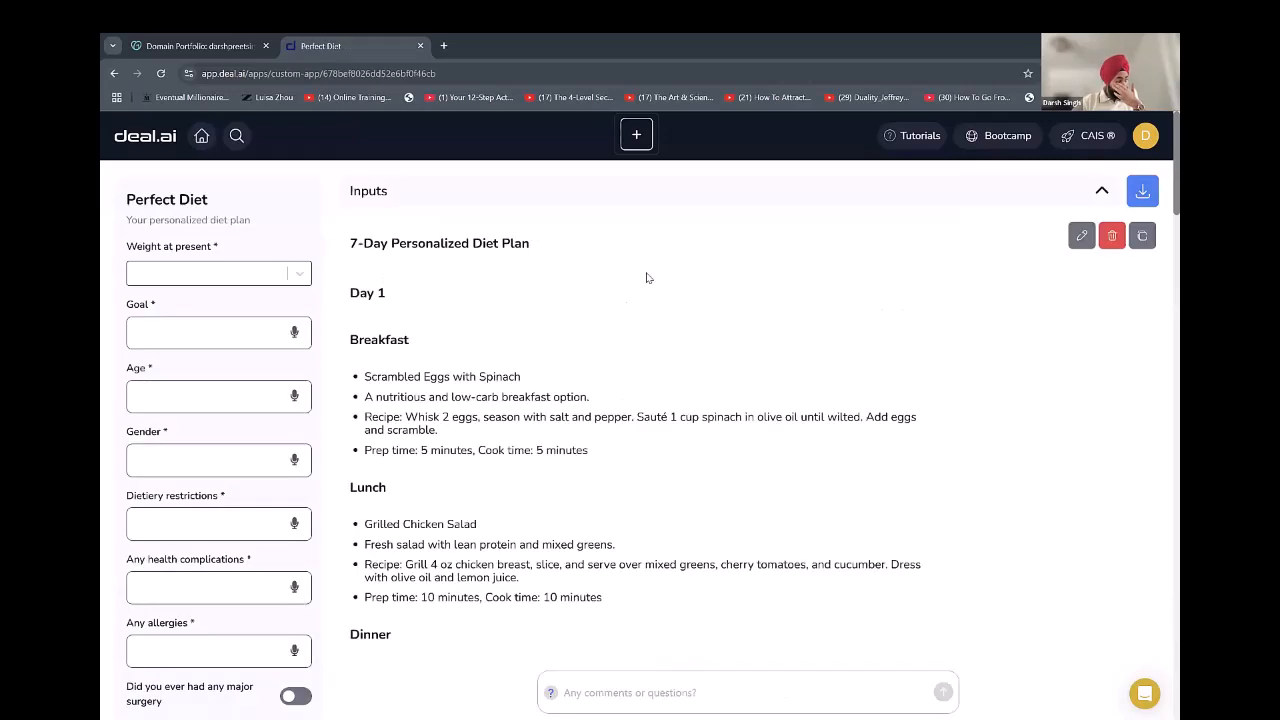
Set the present weight to 180-220, the goal to 170 pounds, the age to 65 and the gender to Male.
left_click(250, 275)
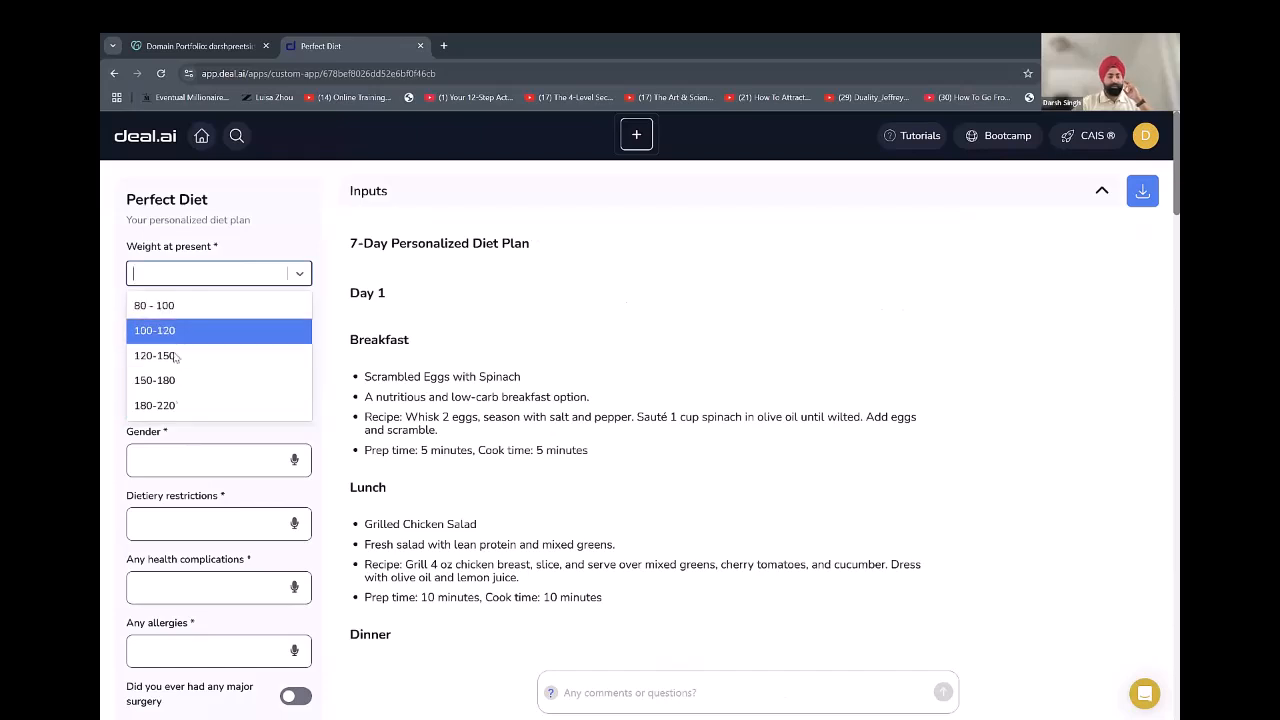
left_click(160, 405)
left_click(220, 334)
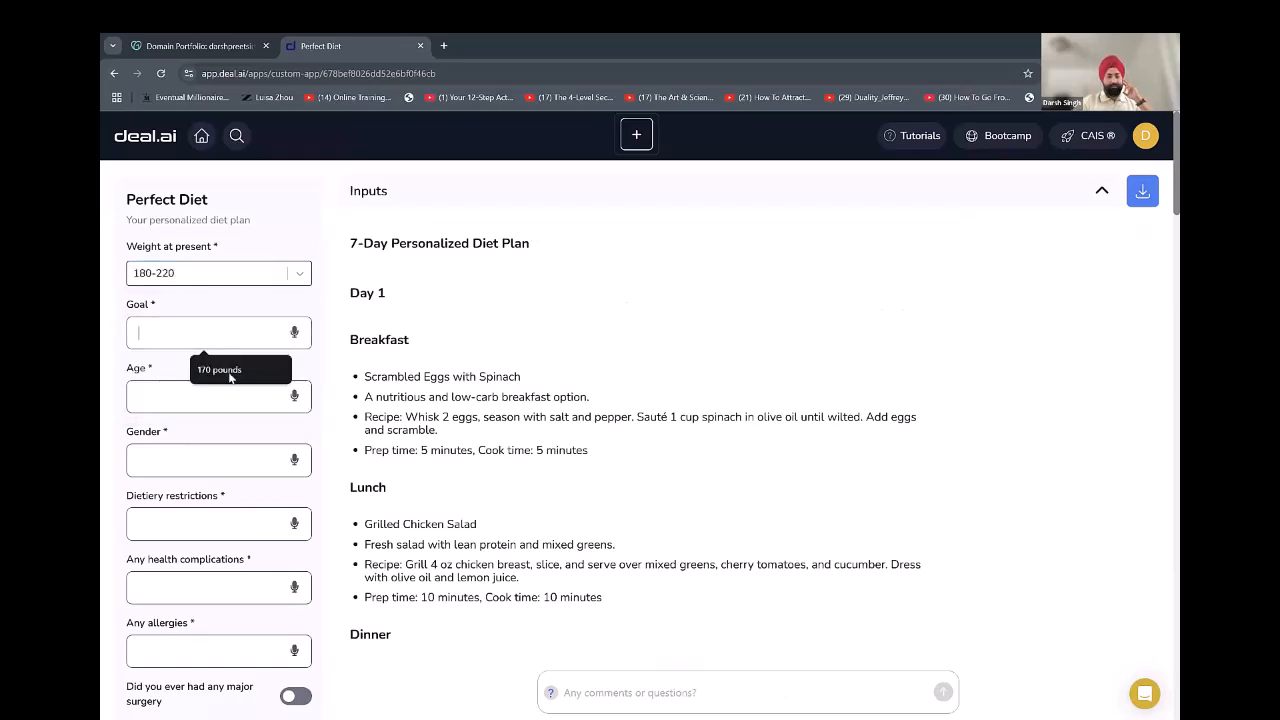
left_click(210, 400)
left_click(212, 433)
left_click(211, 458)
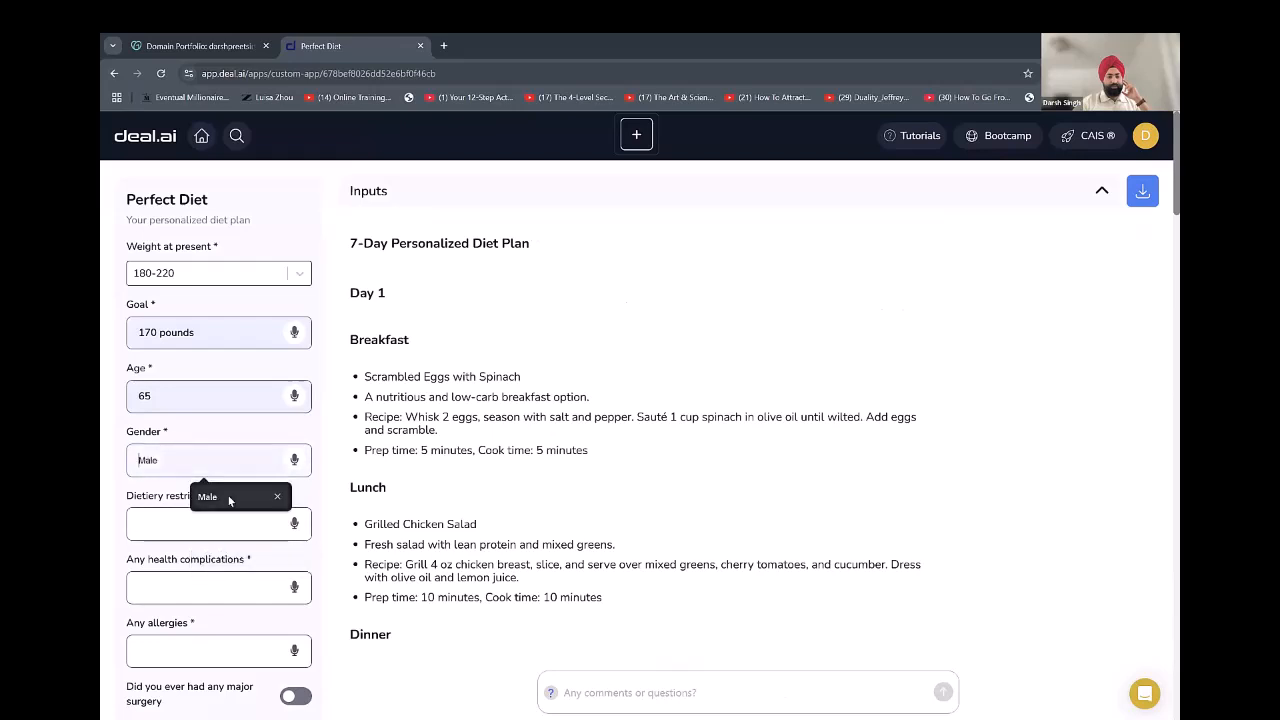
left_click(213, 493)
Enter "Cannot eat suggary stuff" as dietary restrictions, "Diabetic" as health complications and "Nut allergy" as allergies.
left_click(214, 524)
left_click(216, 560)
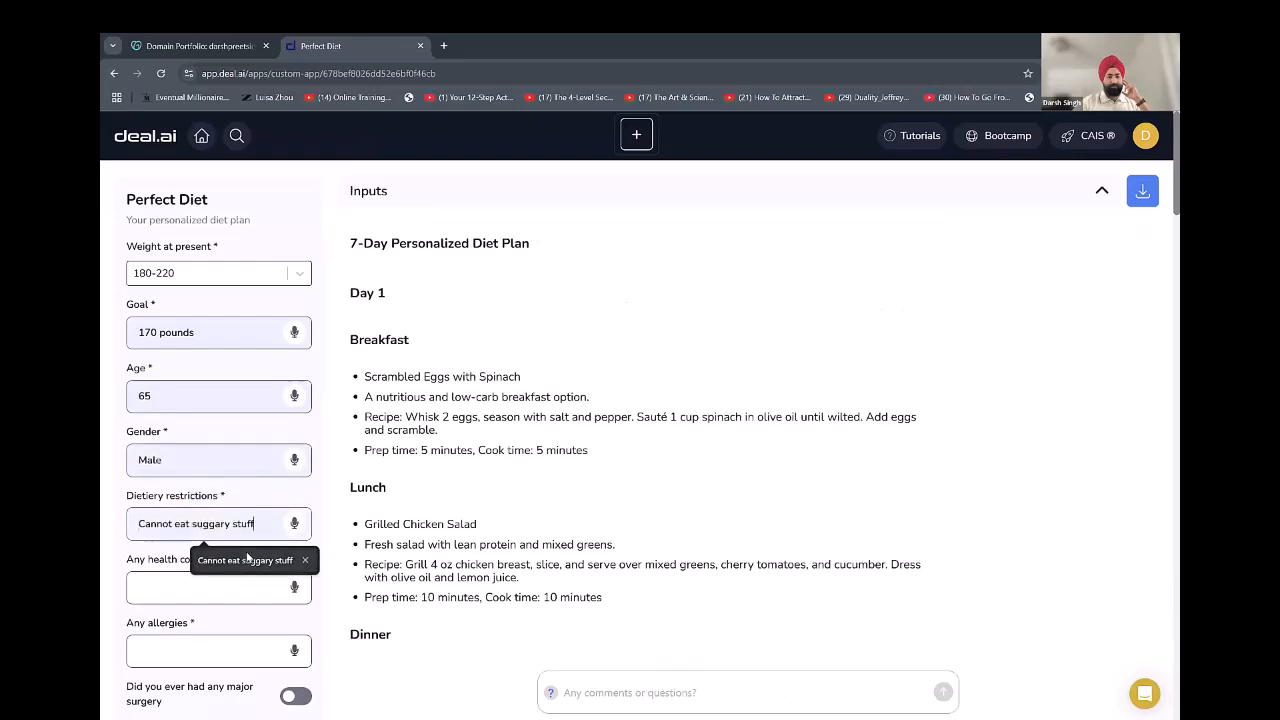
scroll(216, 543, "down", 1)
left_click(214, 457)
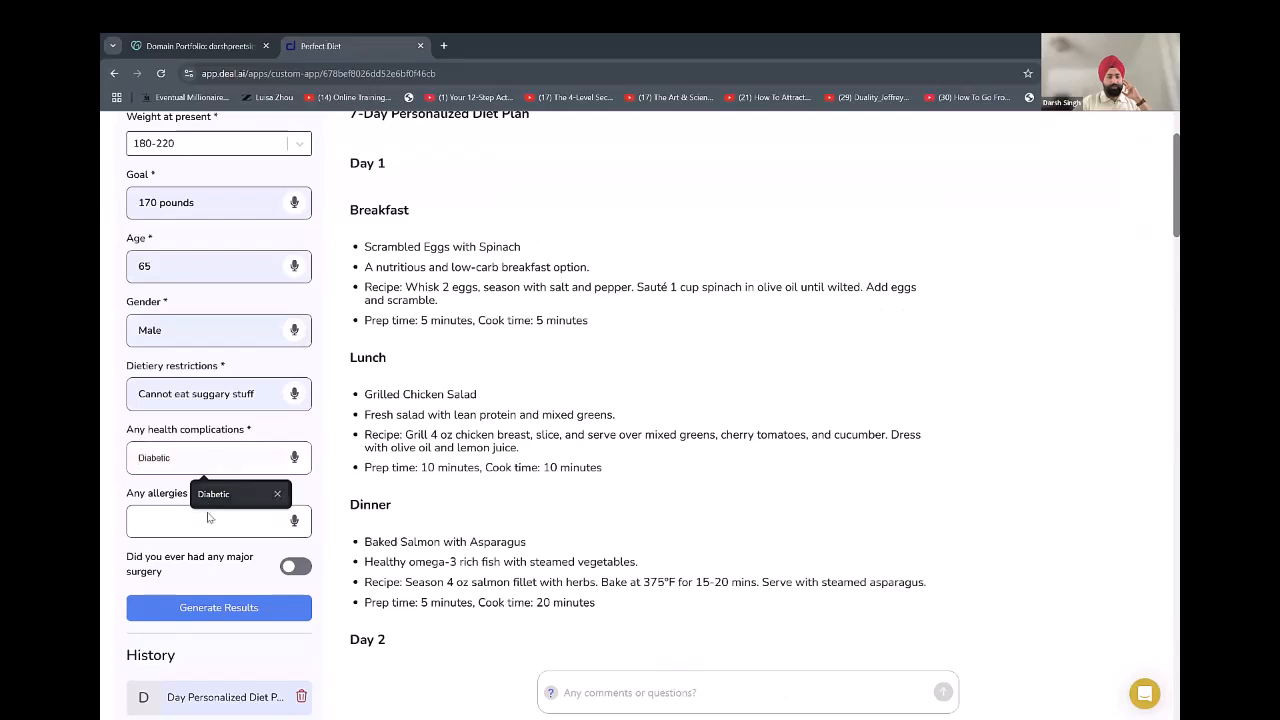
left_click(208, 494)
left_click(183, 525)
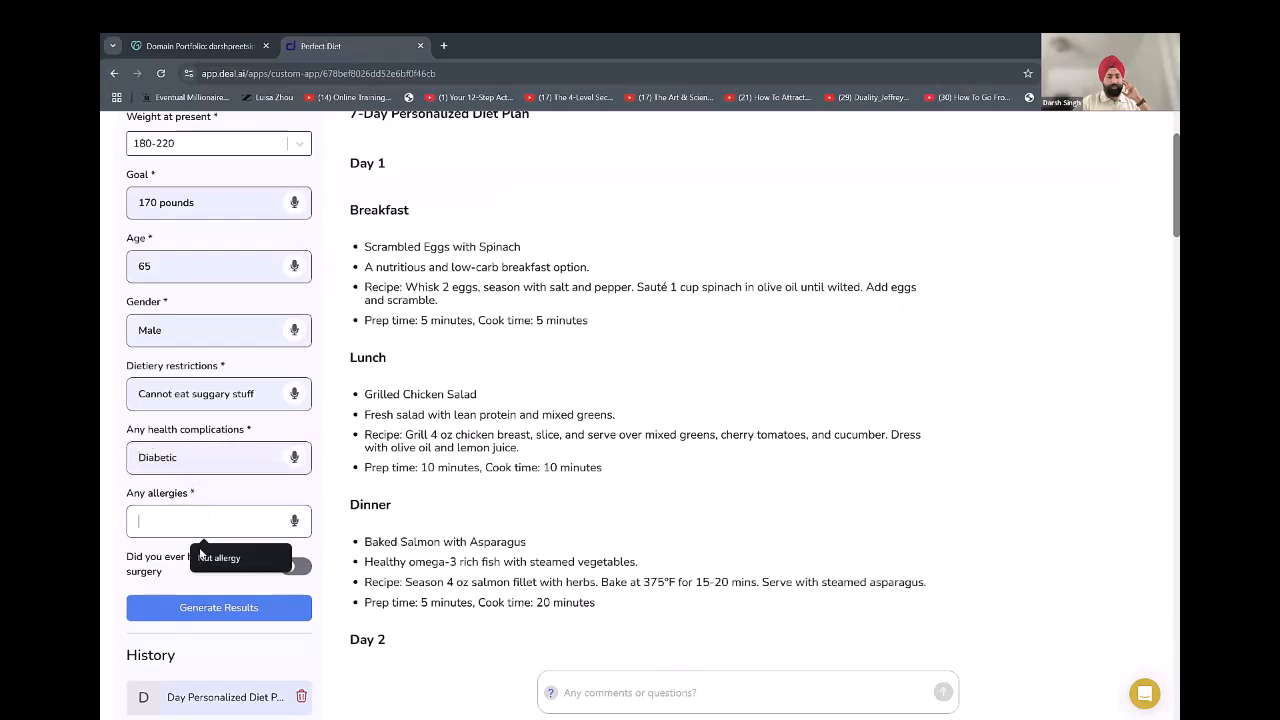
left_click(205, 556)
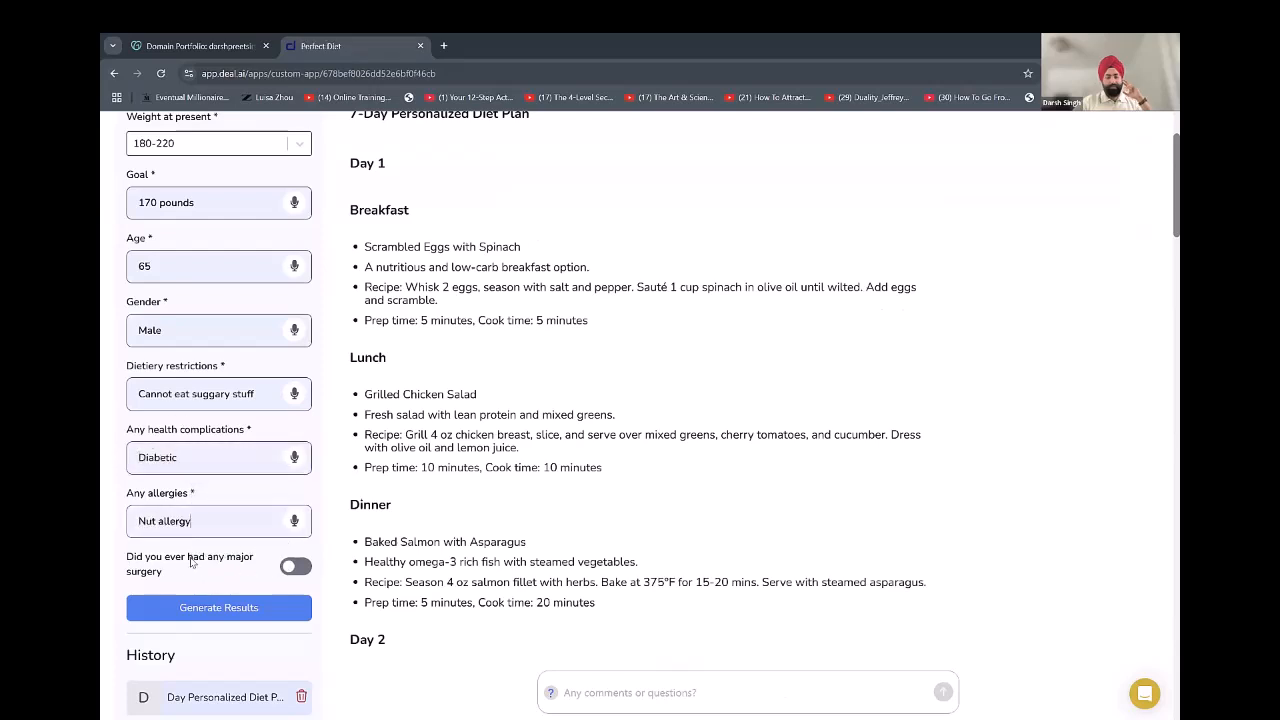
Switch on the major surgery option and generate the diet plan results.
left_click(295, 566)
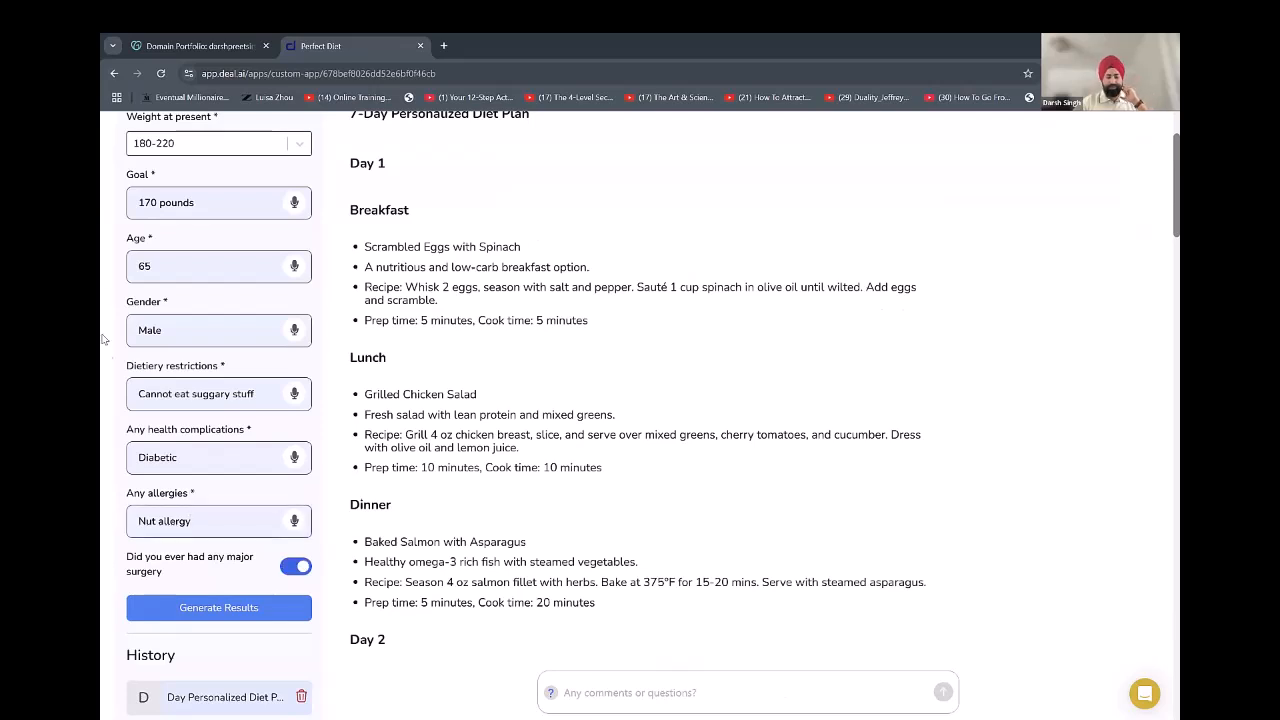
scroll(328, 323, "down", 2)
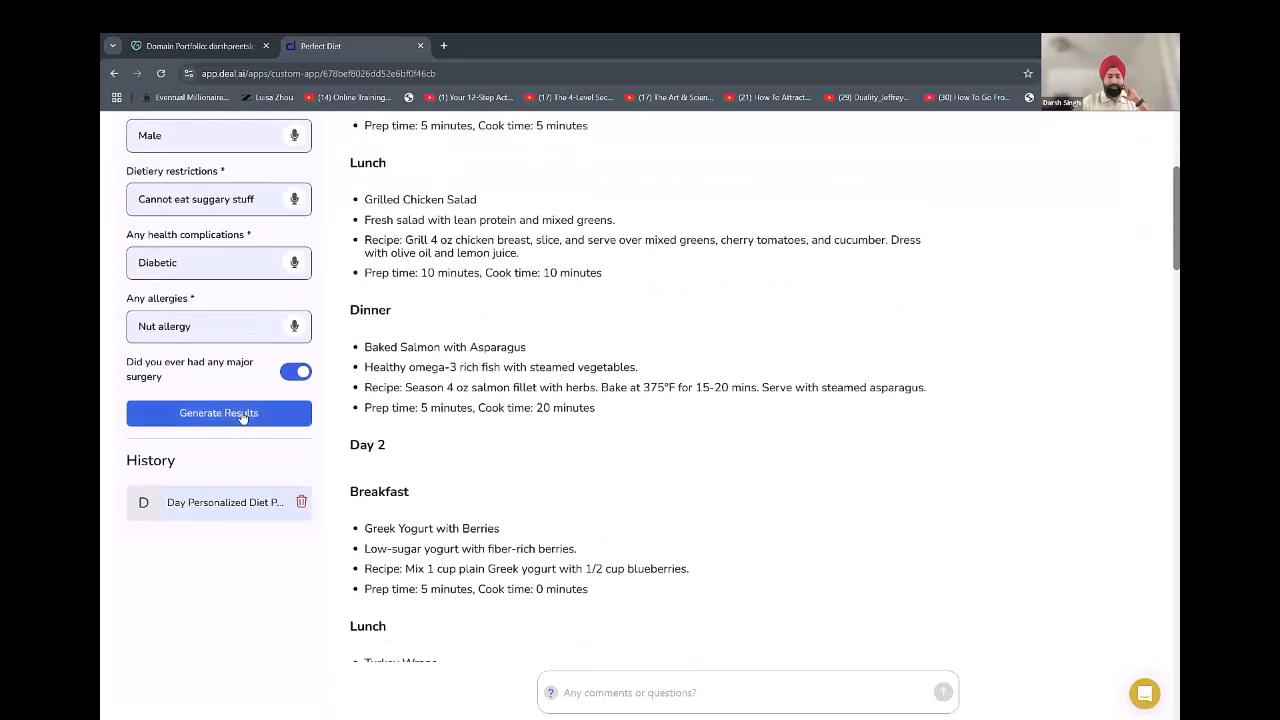
left_click(242, 414)
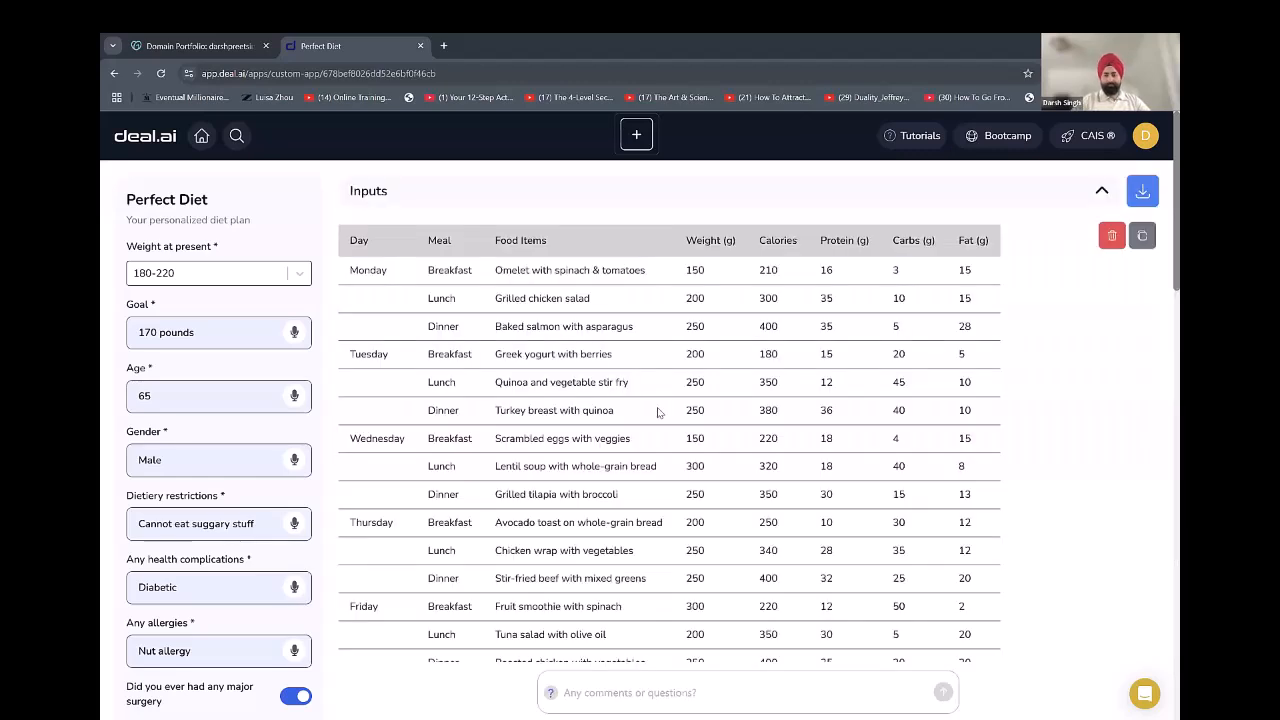
Examine the generated weekly diet table, including its days, meals, food items, weights and macronutrient columns.
scroll(720, 242, "down", 1)
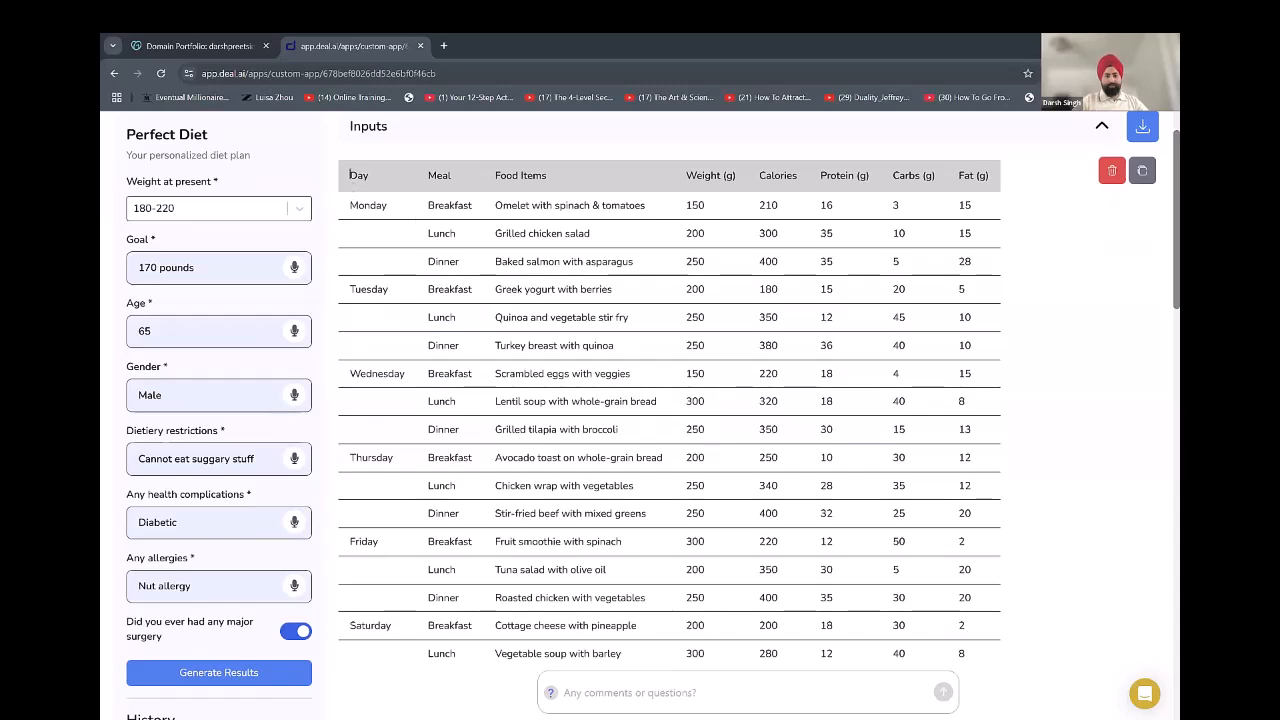
left_click_drag(350, 206, 442, 236)
left_click(378, 290)
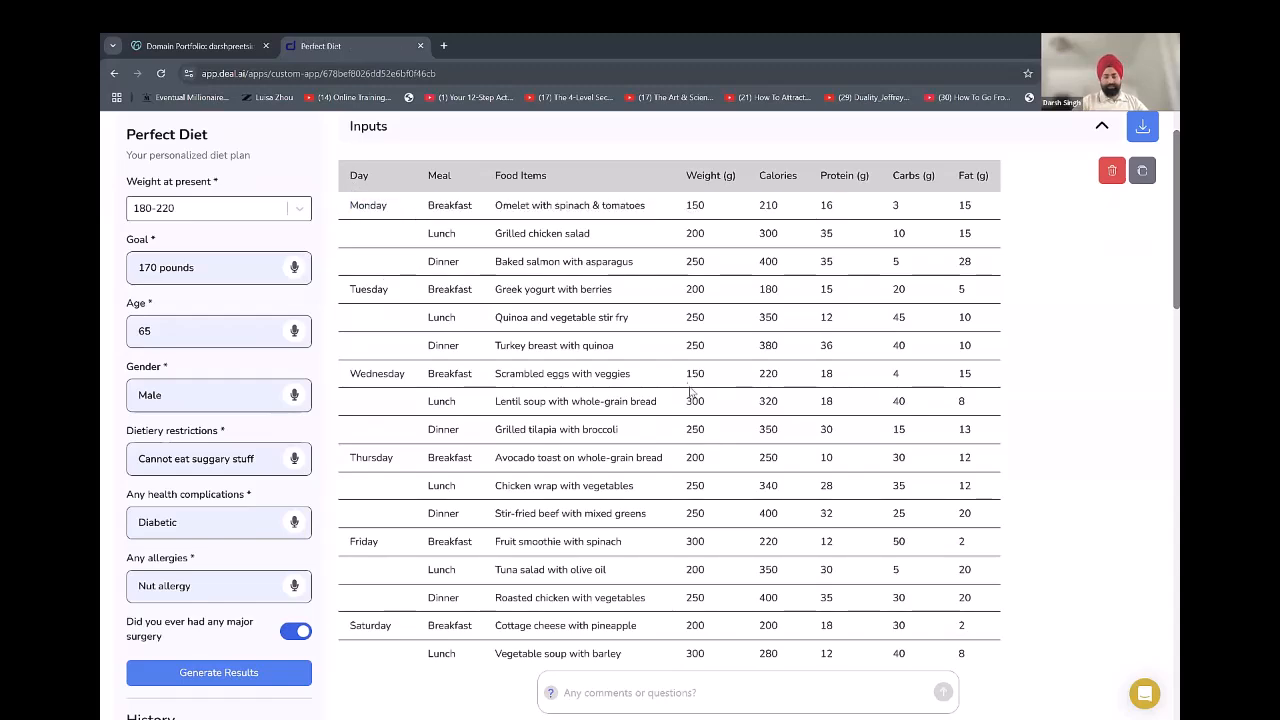
scroll(688, 387, "down", 5)
left_click_drag(365, 345, 760, 486)
left_click(760, 486)
scroll(854, 294, "up", 6)
scroll(860, 287, "down", 1)
left_click_drag(711, 176, 908, 176)
double_click(688, 208)
left_click_drag(503, 212, 628, 206)
left_click(697, 204)
double_click(655, 205)
left_click(626, 210)
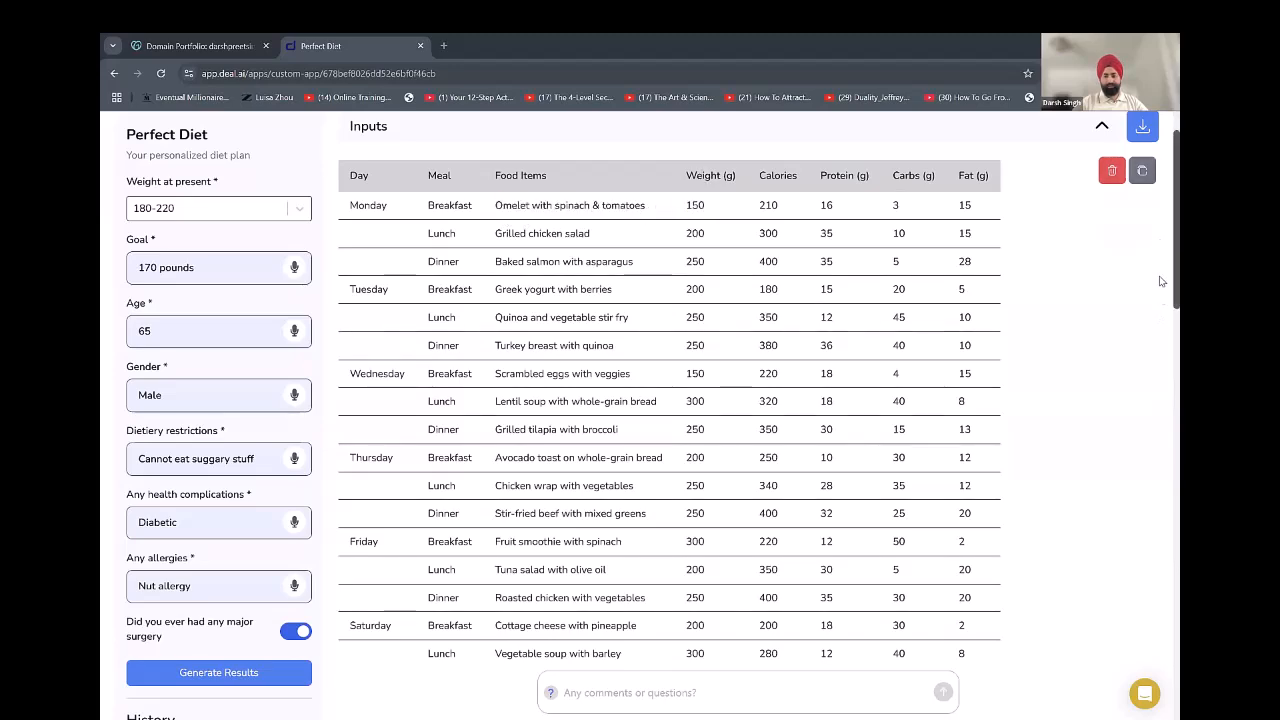
Review the recipes below the diet table and the generated food image at the end of the results.
scroll(1161, 392, "down", 3)
scroll(1161, 392, "down", 10)
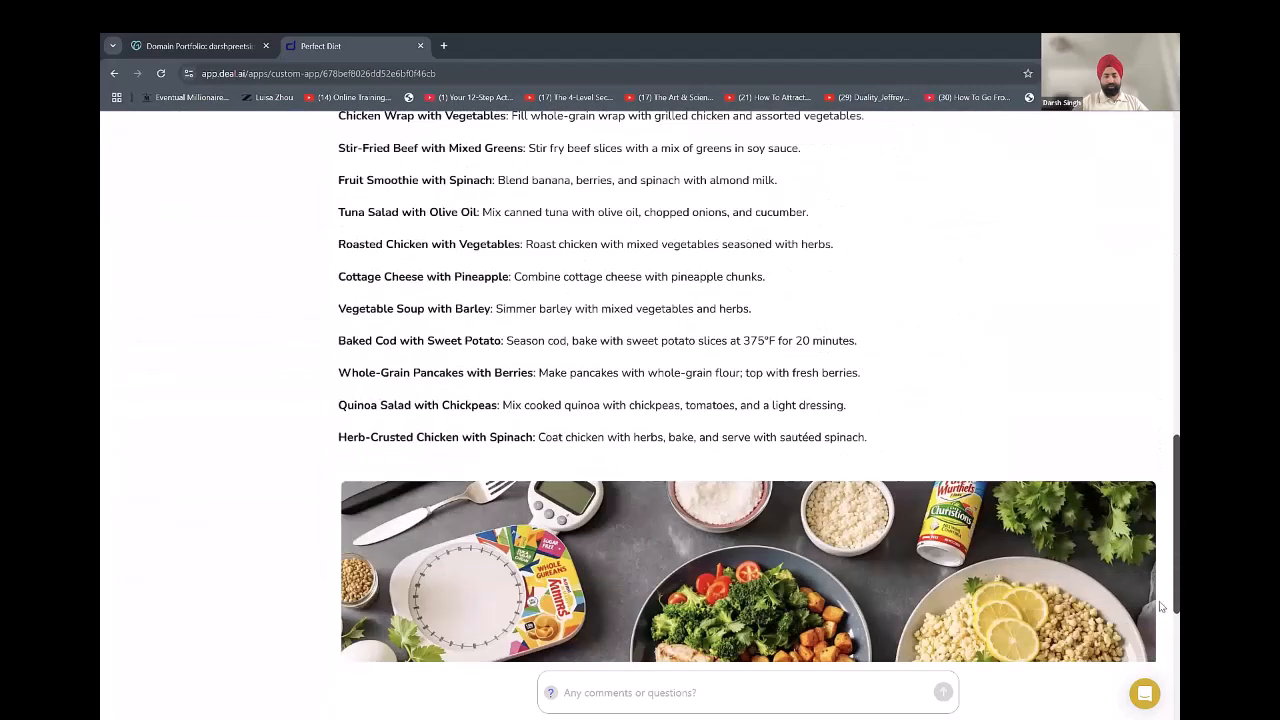
scroll(1161, 682, "down", 4)
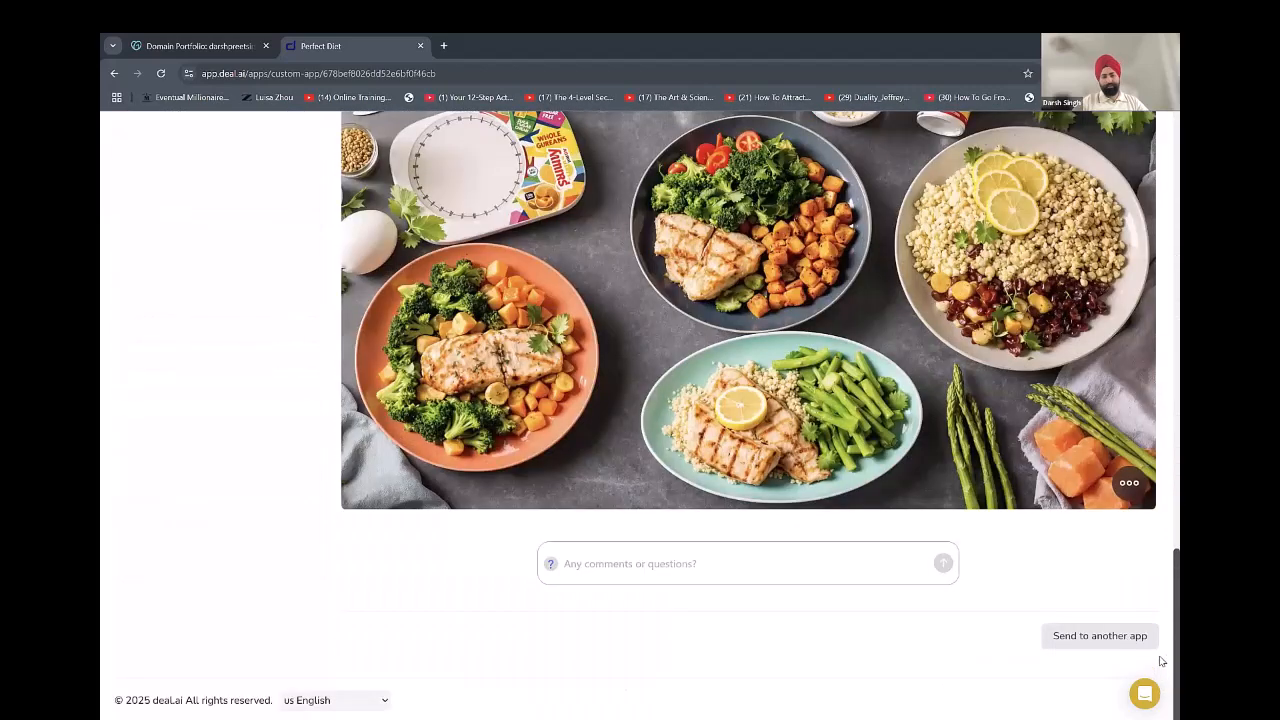
scroll(1161, 663, "up", 1)
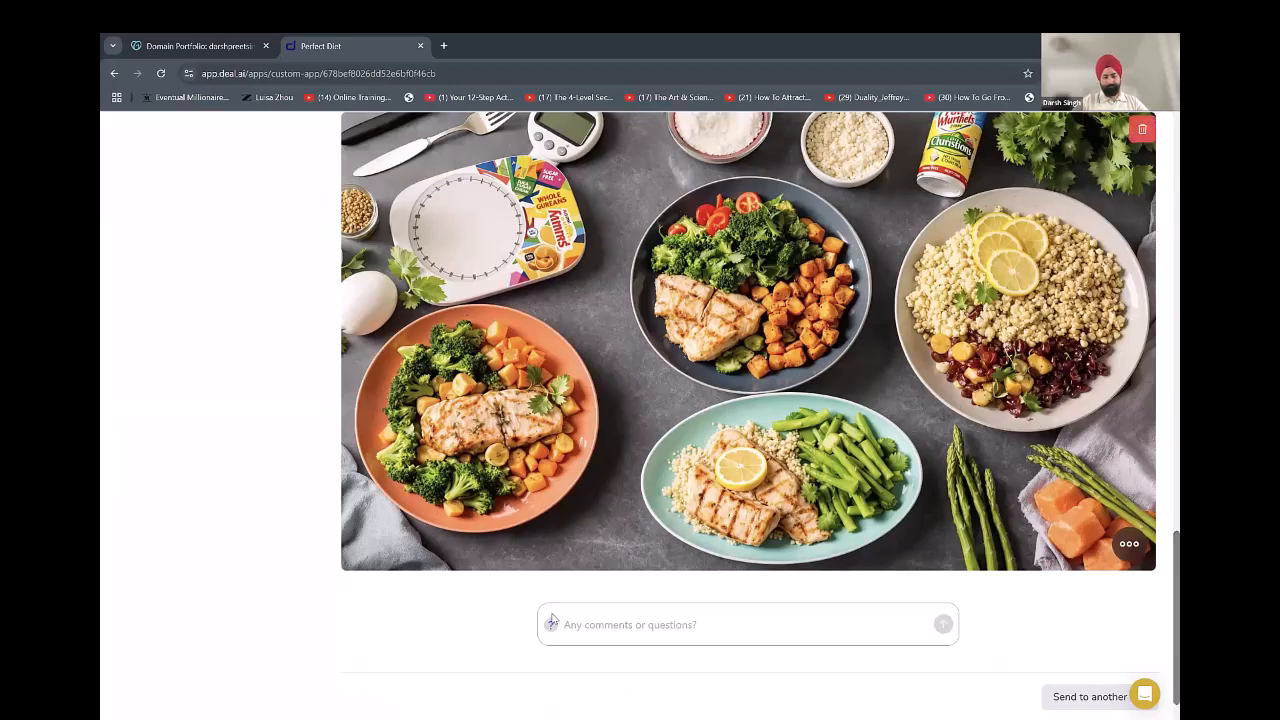
left_click_drag(1161, 508, 1161, 591)
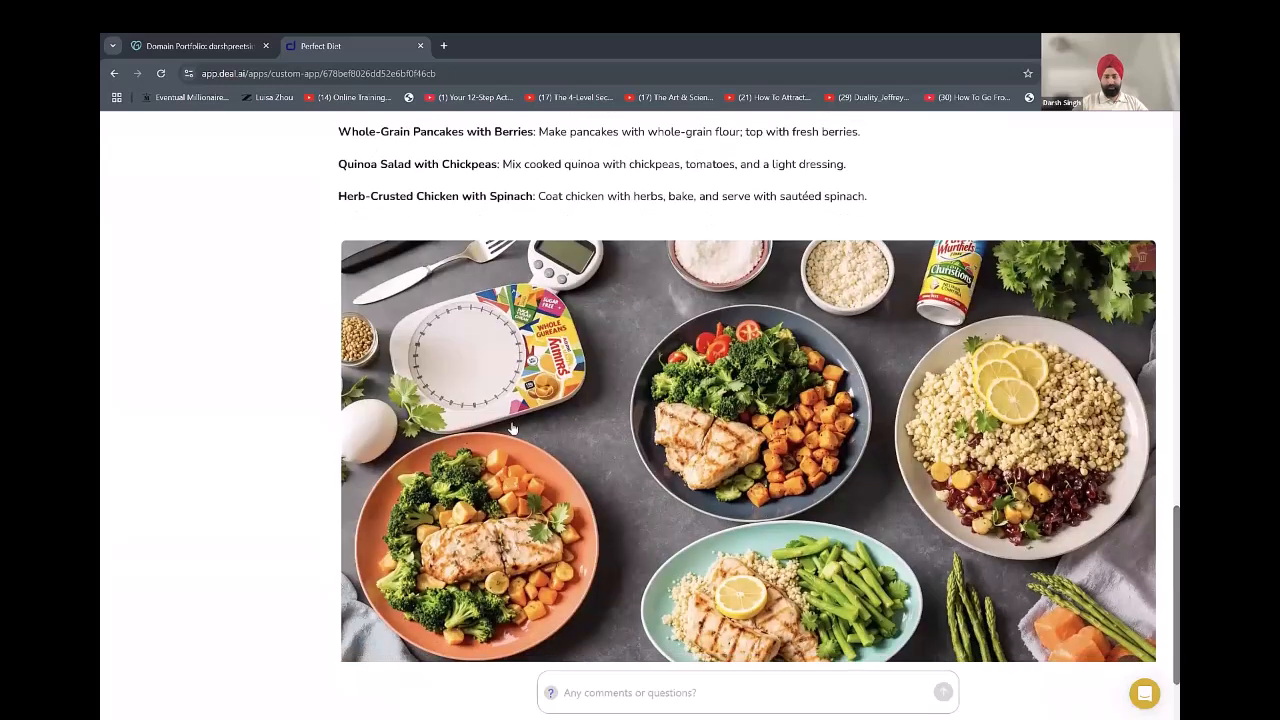
Return through the AI App Wizard list to the home screen and look for Perfect Diet among the apps.
key("alt+Left")
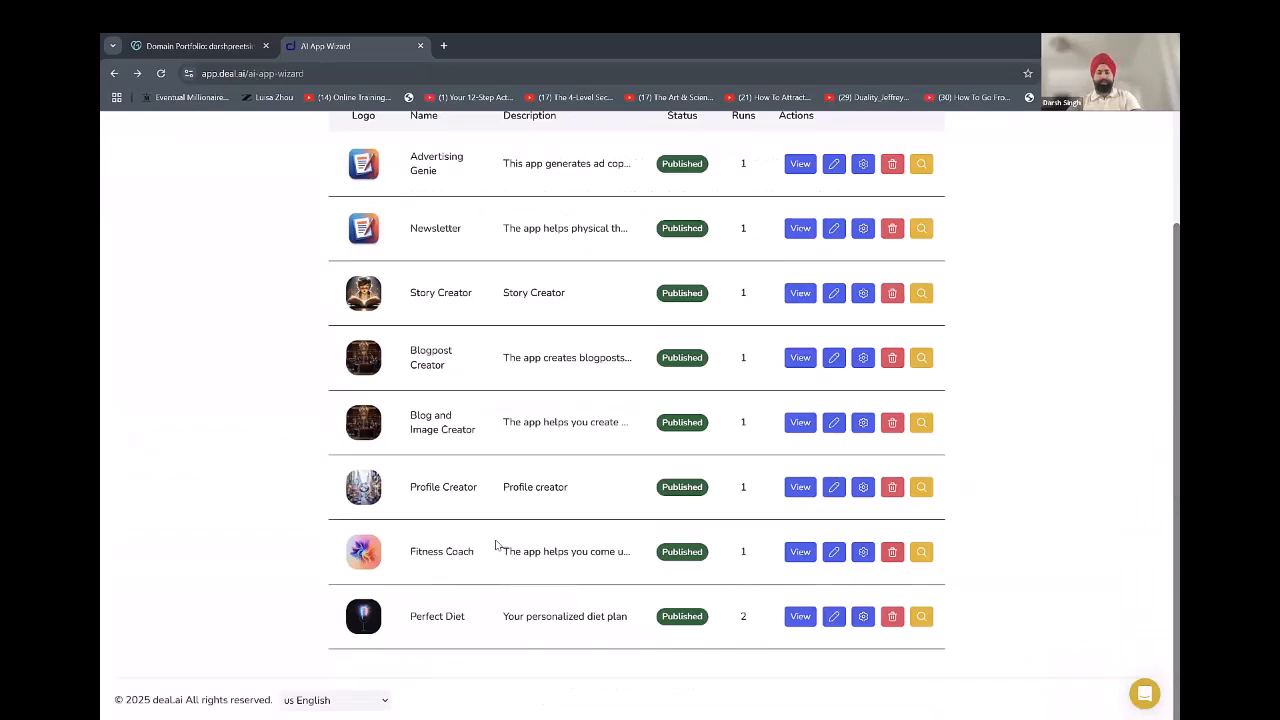
scroll(495, 545, "up", 2)
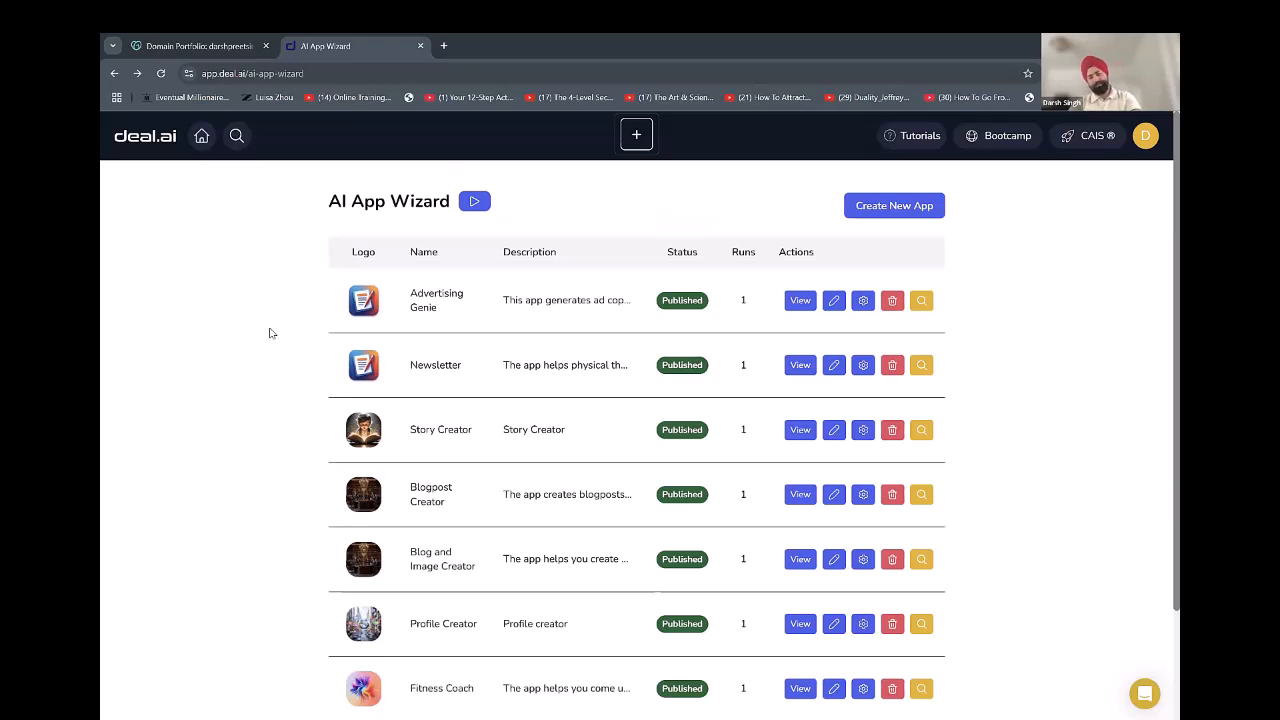
left_click(114, 78)
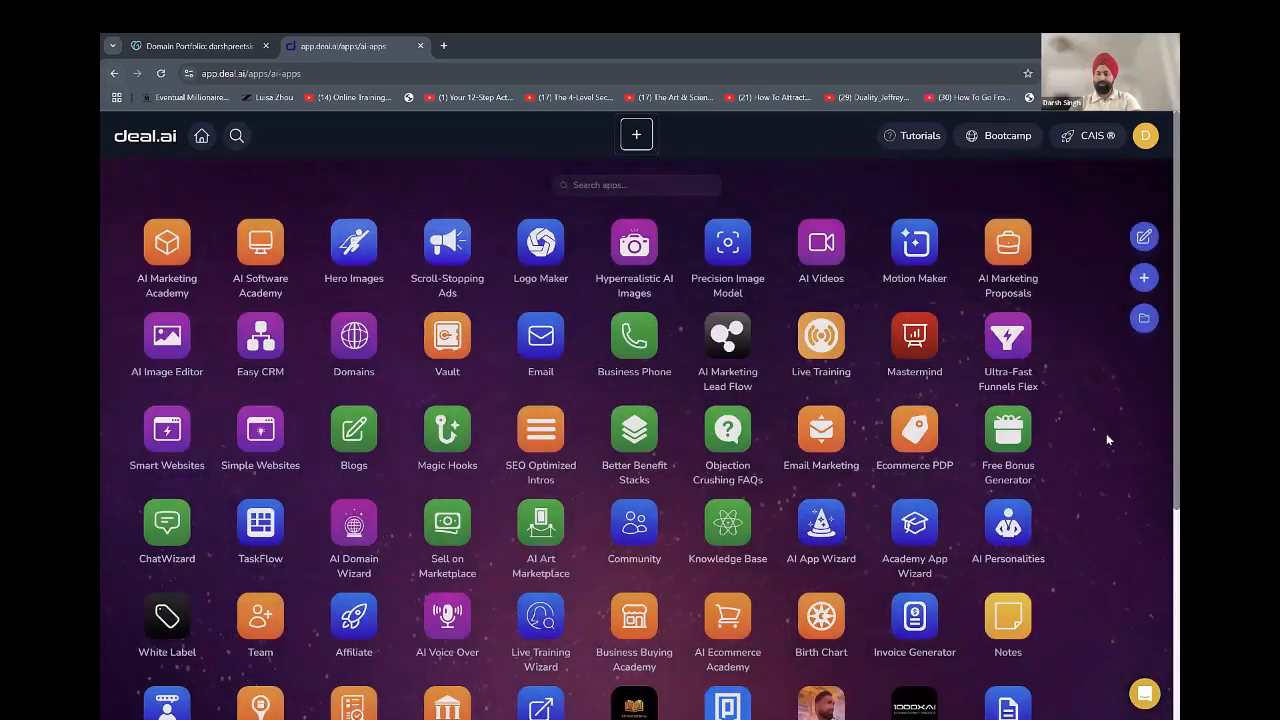
scroll(1098, 453, "down", 4)
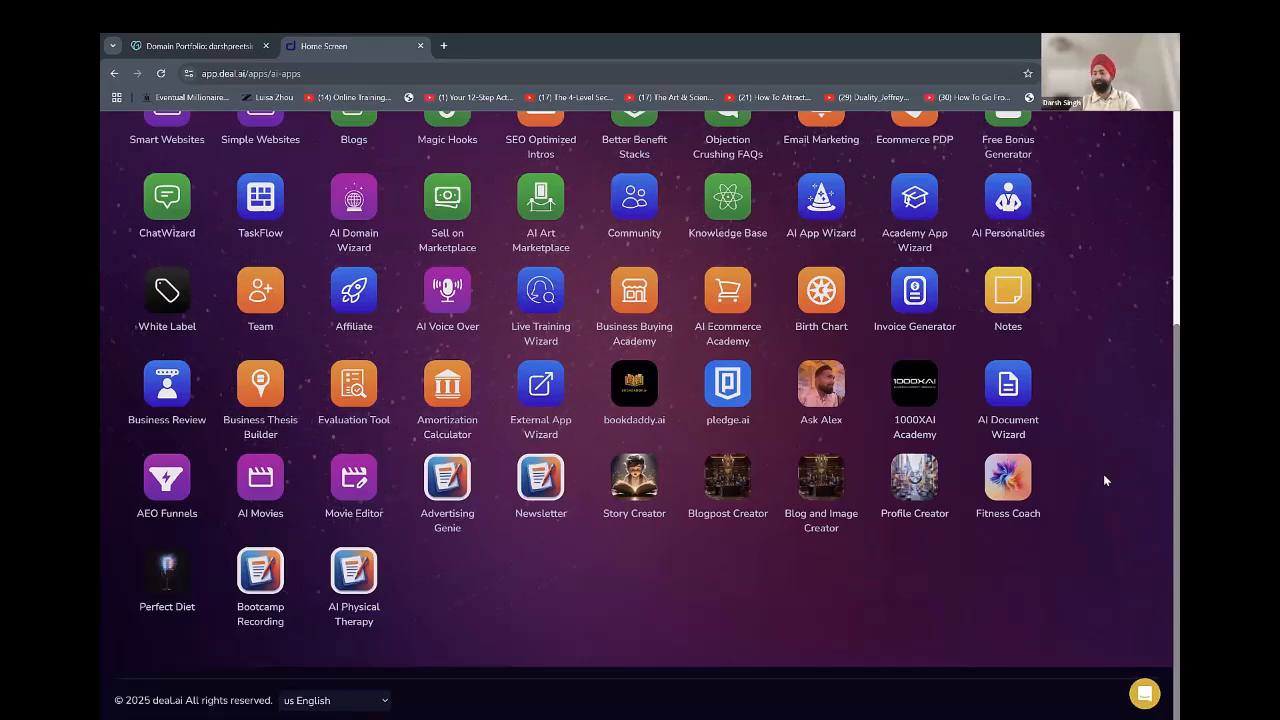
Open the Knowledge Base app from the home screen and create a knowledge base named "Diet plan".
scroll(1104, 480, "up", 1)
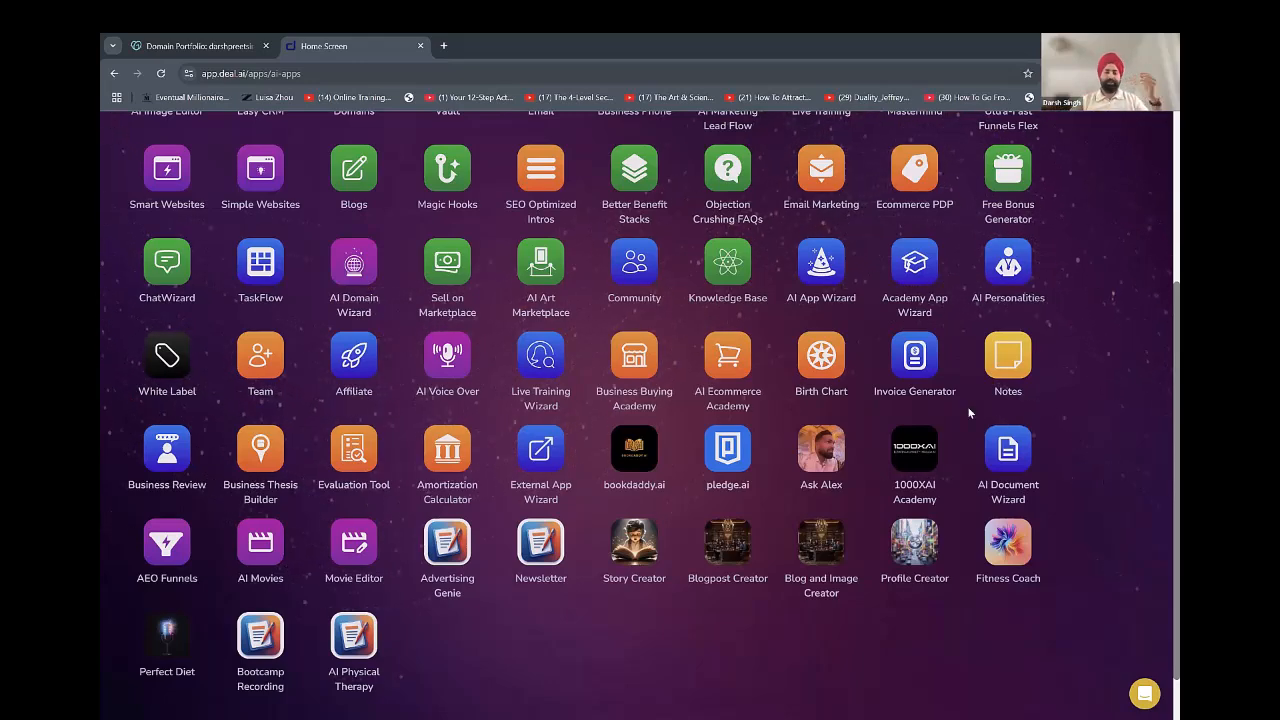
scroll(741, 259, "up", 2)
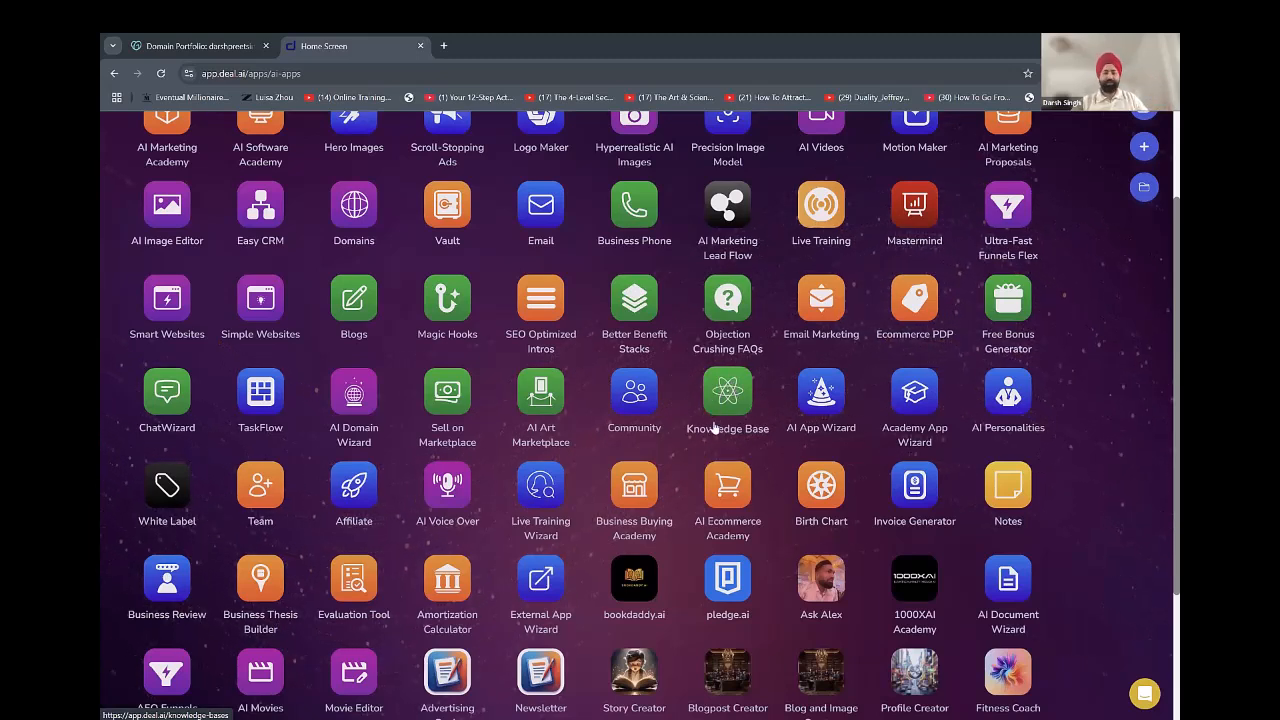
left_click(731, 385)
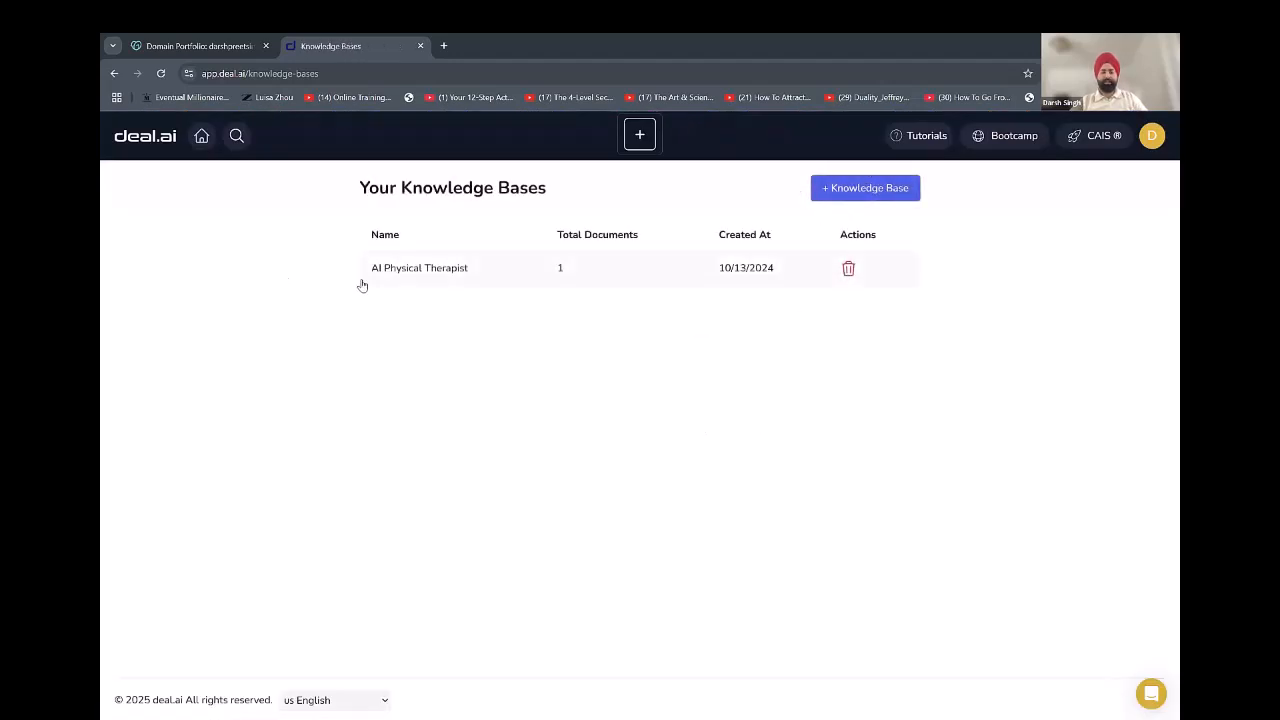
left_click(865, 188)
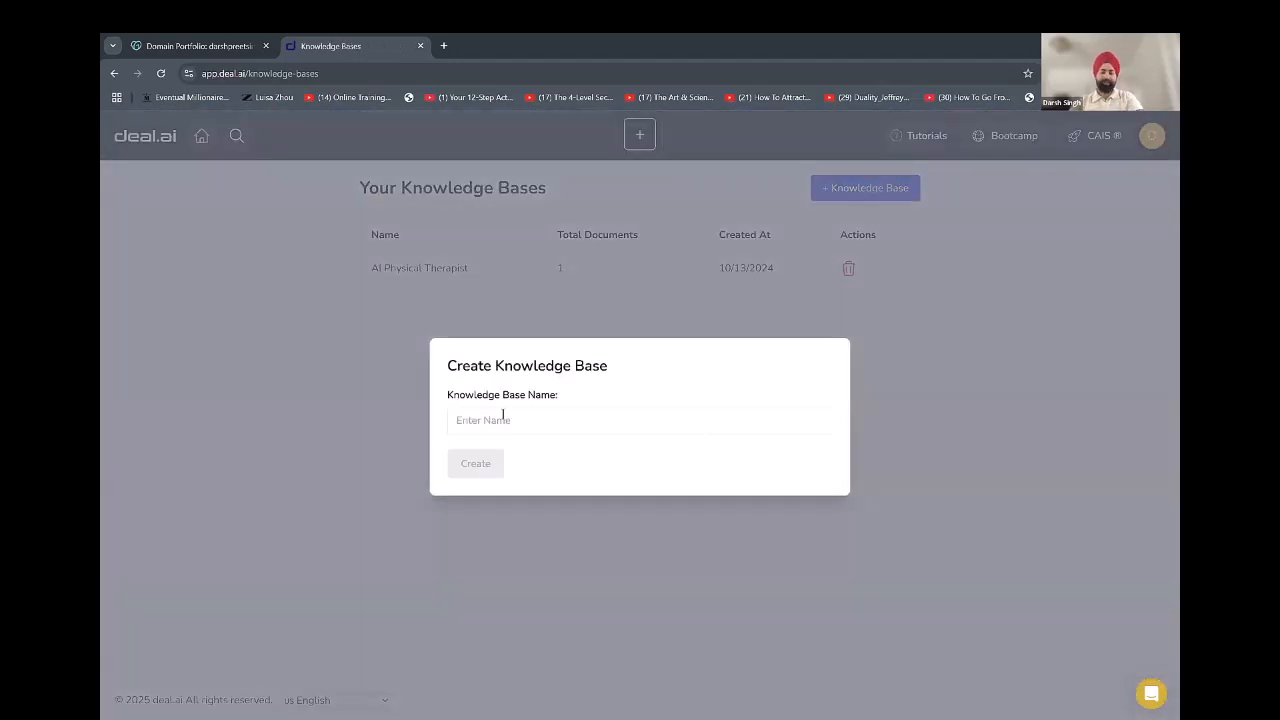
type("Diet plan")
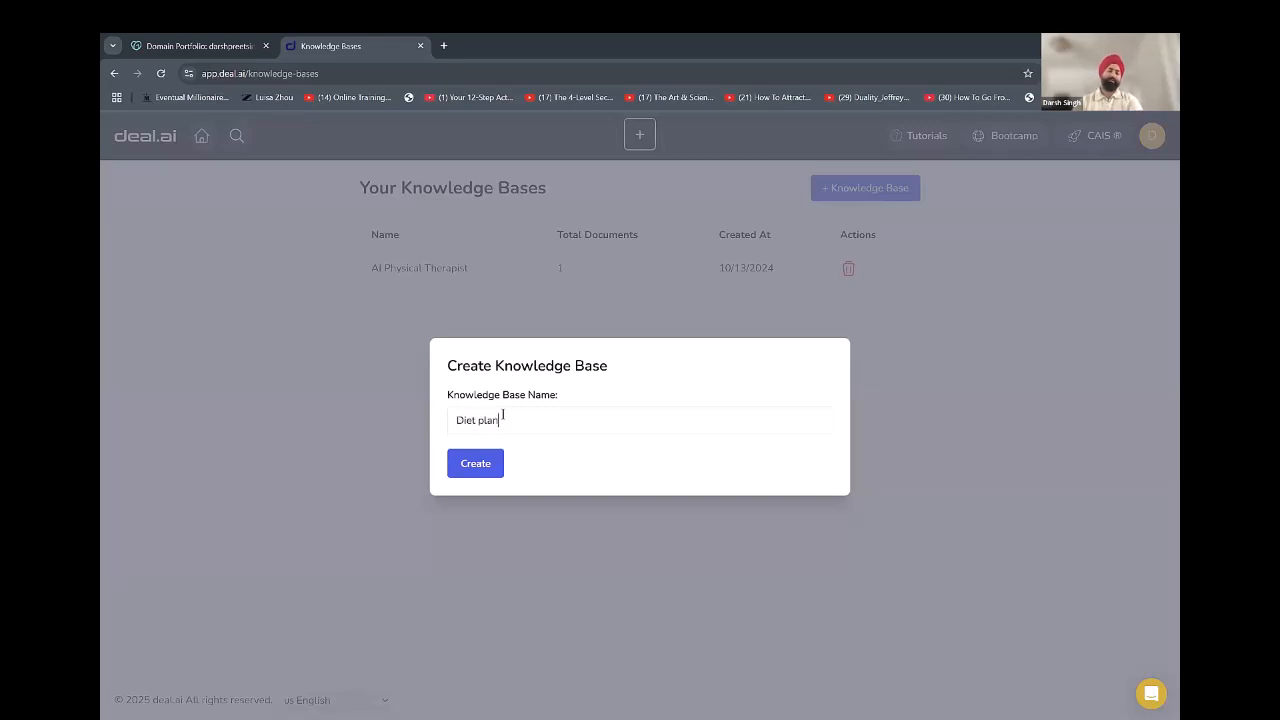
left_click(469, 471)
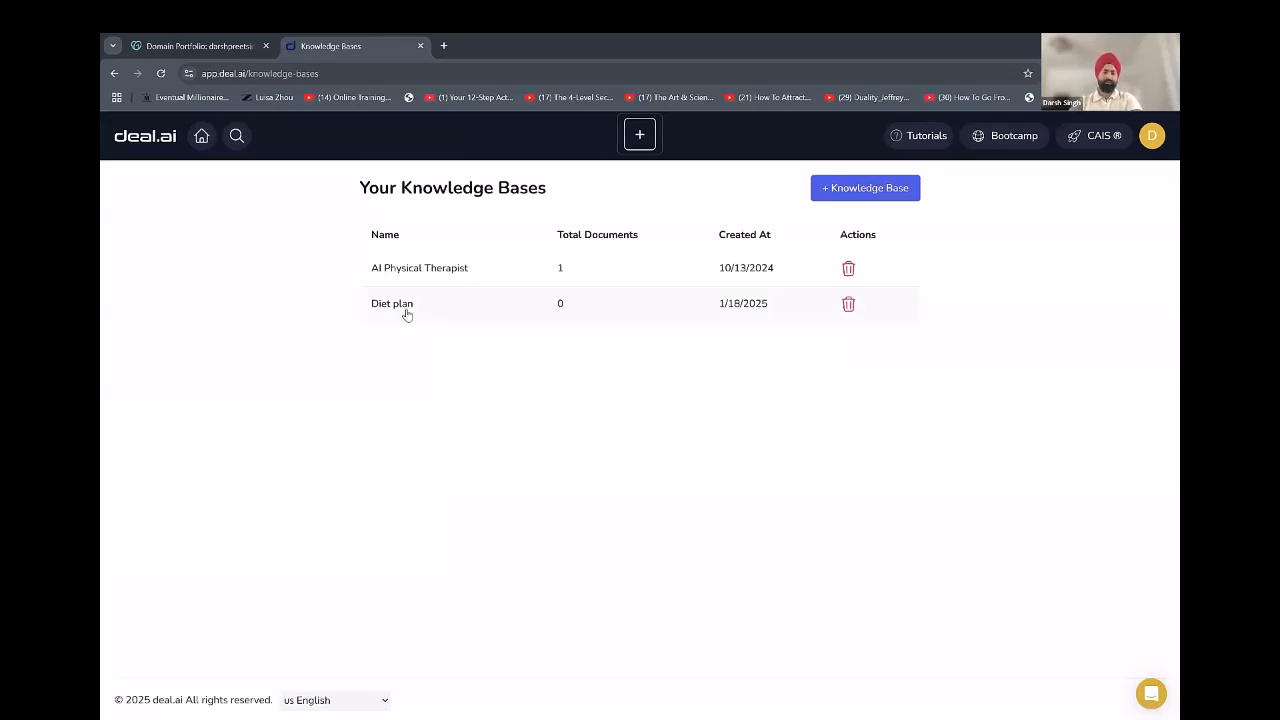
Open the Diet plan knowledge base and view its URLs section and the Add URL form, leaving the form unfilled.
left_click(407, 313)
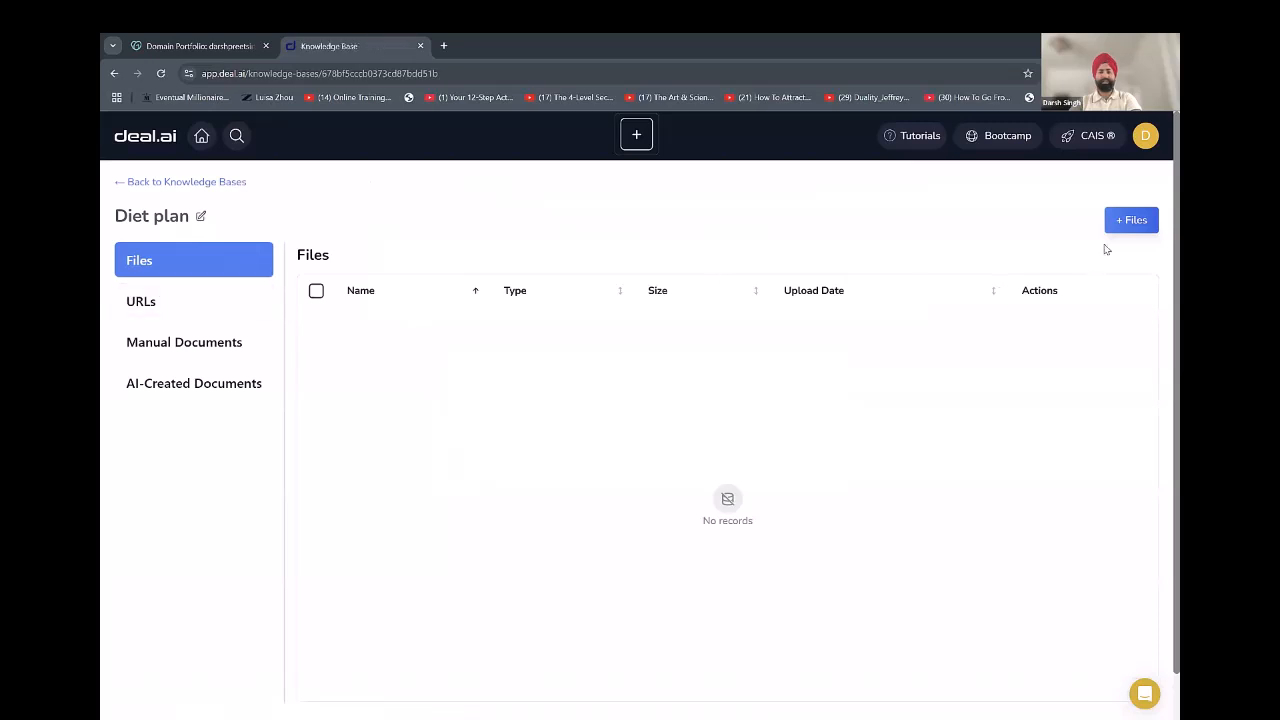
left_click(205, 292)
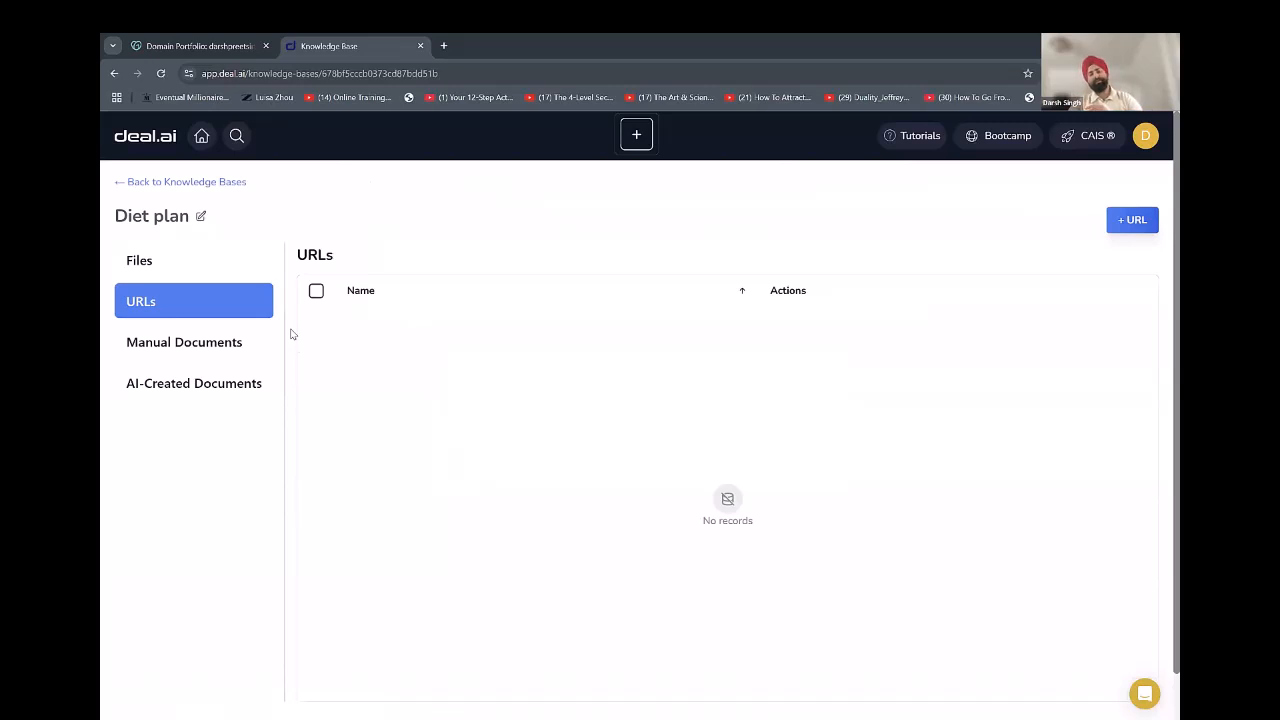
left_click(1132, 220)
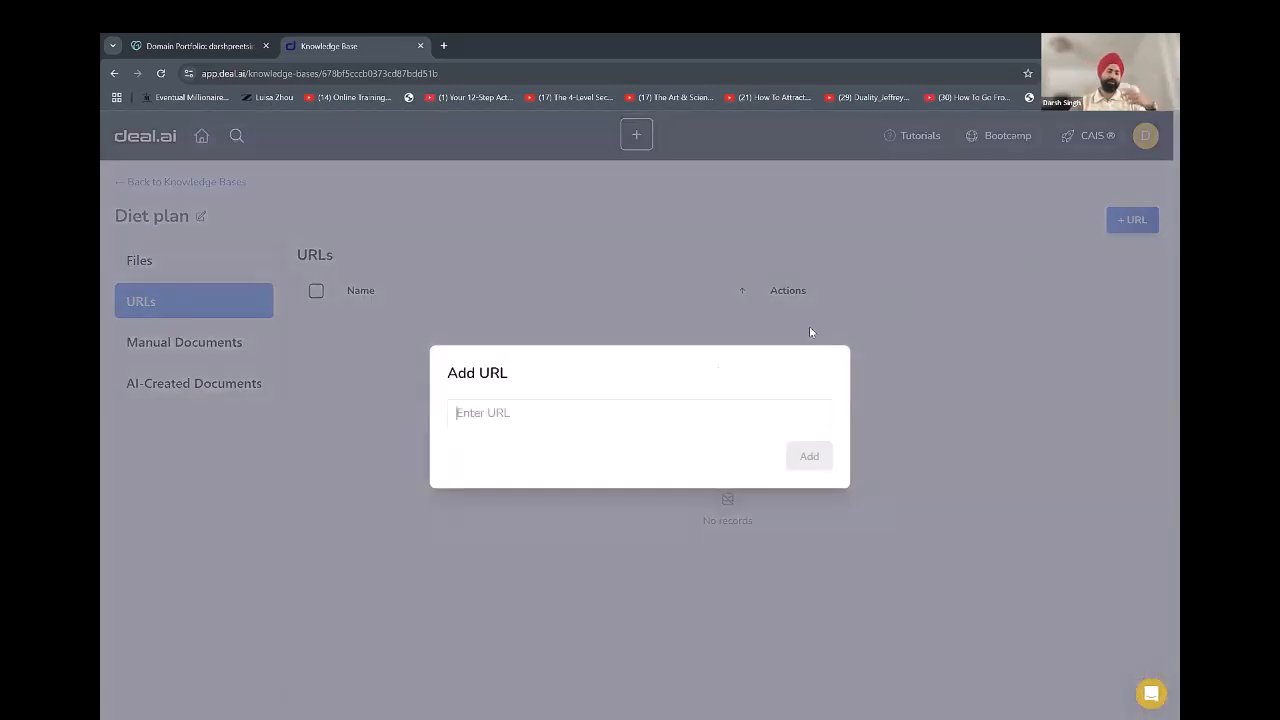
left_click(580, 412)
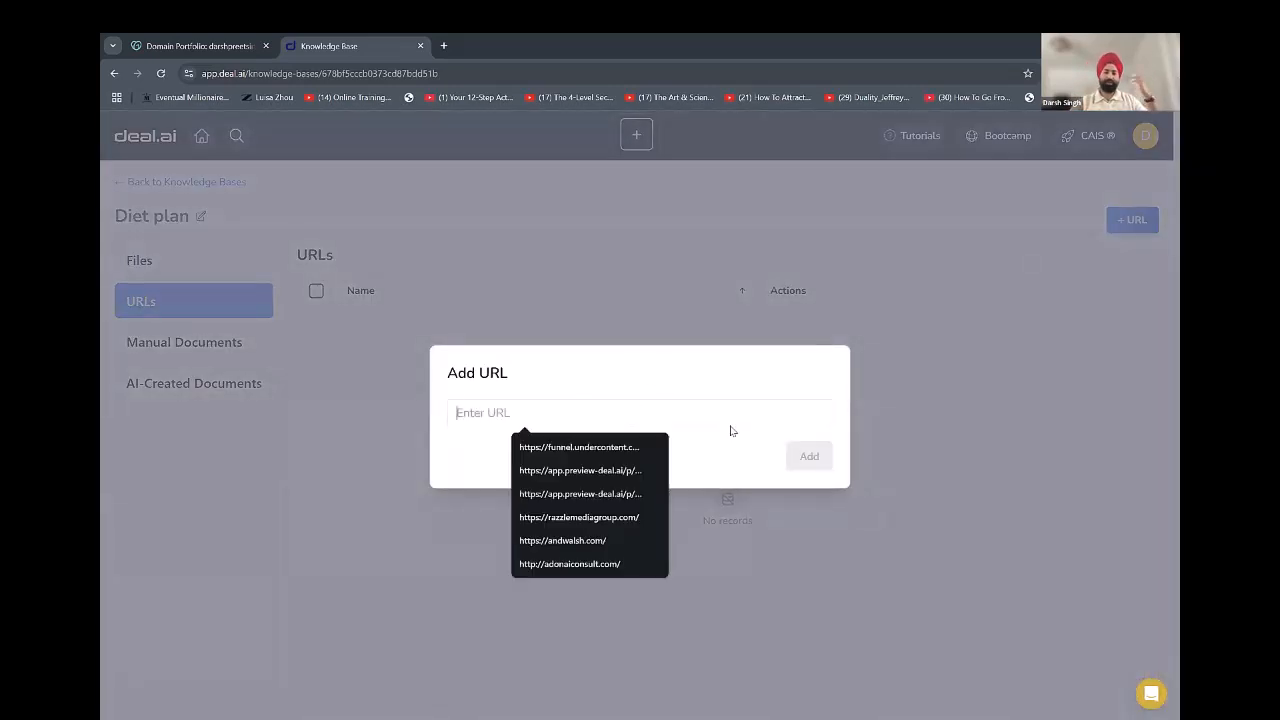
left_click(727, 320)
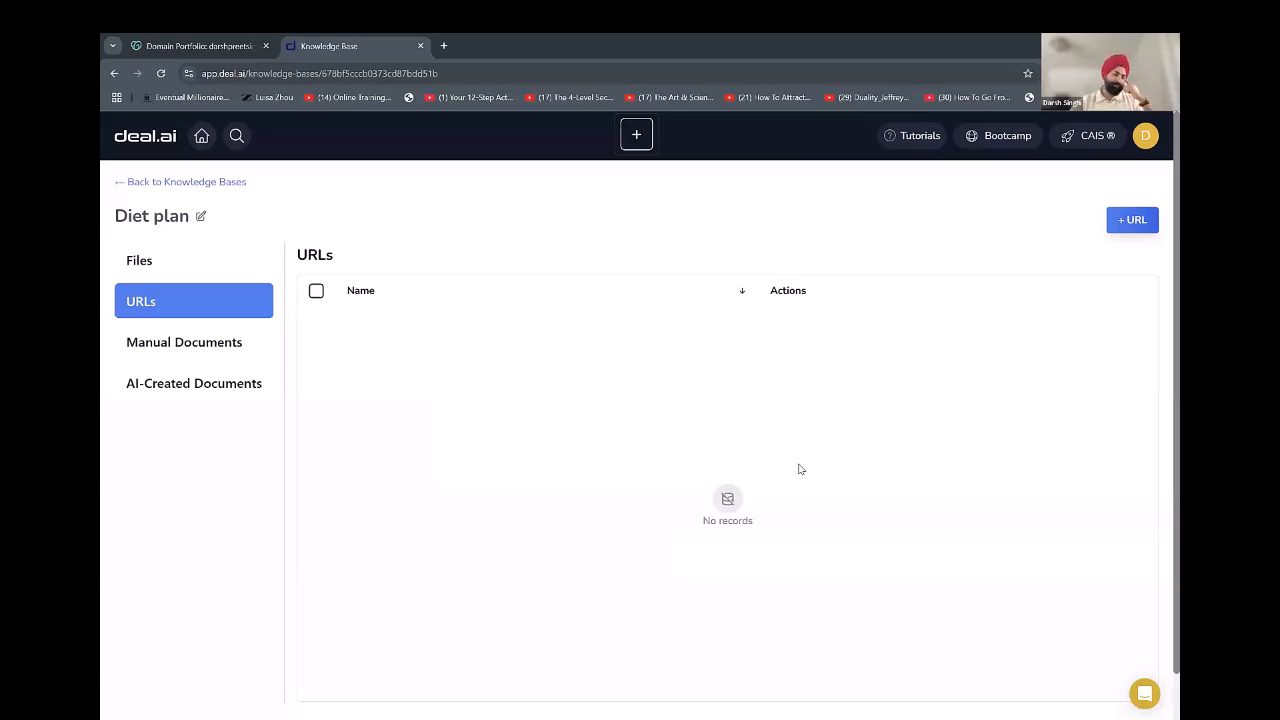
View the knowledge base's blank Add Manual Document form, close it, and check the AI-Created Documents section.
left_click(152, 358)
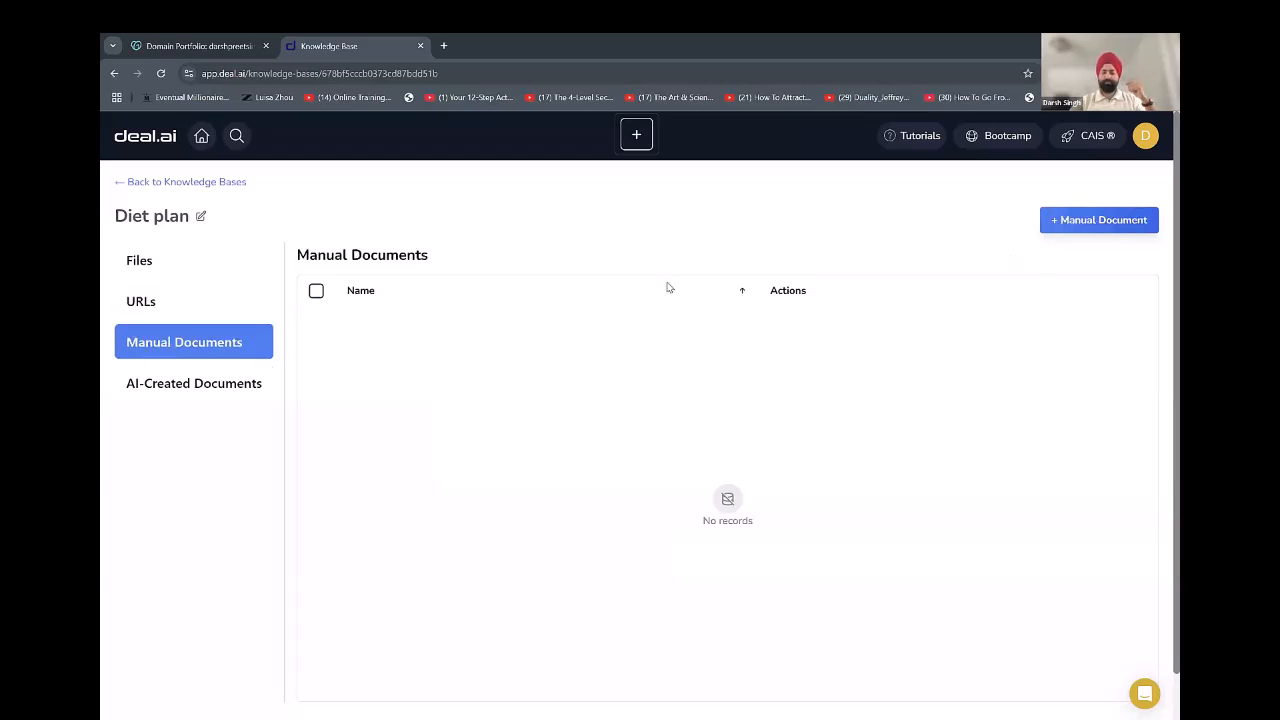
left_click(1070, 228)
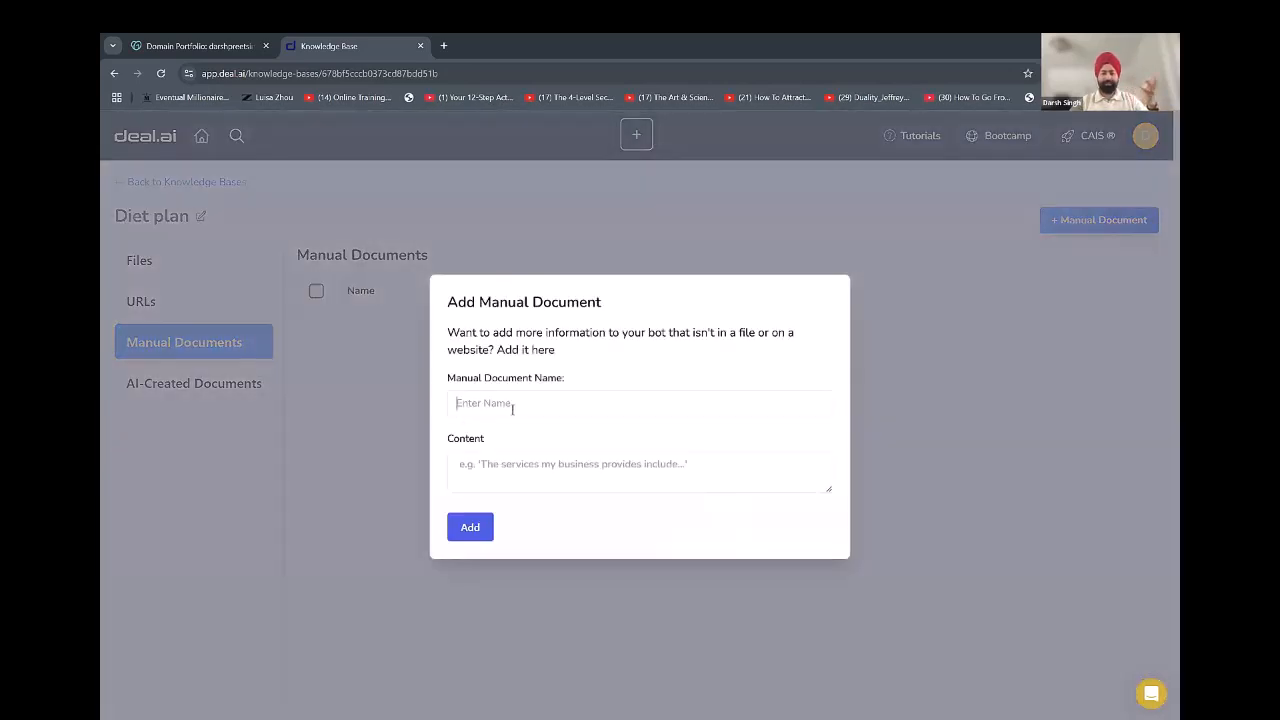
left_click(478, 402)
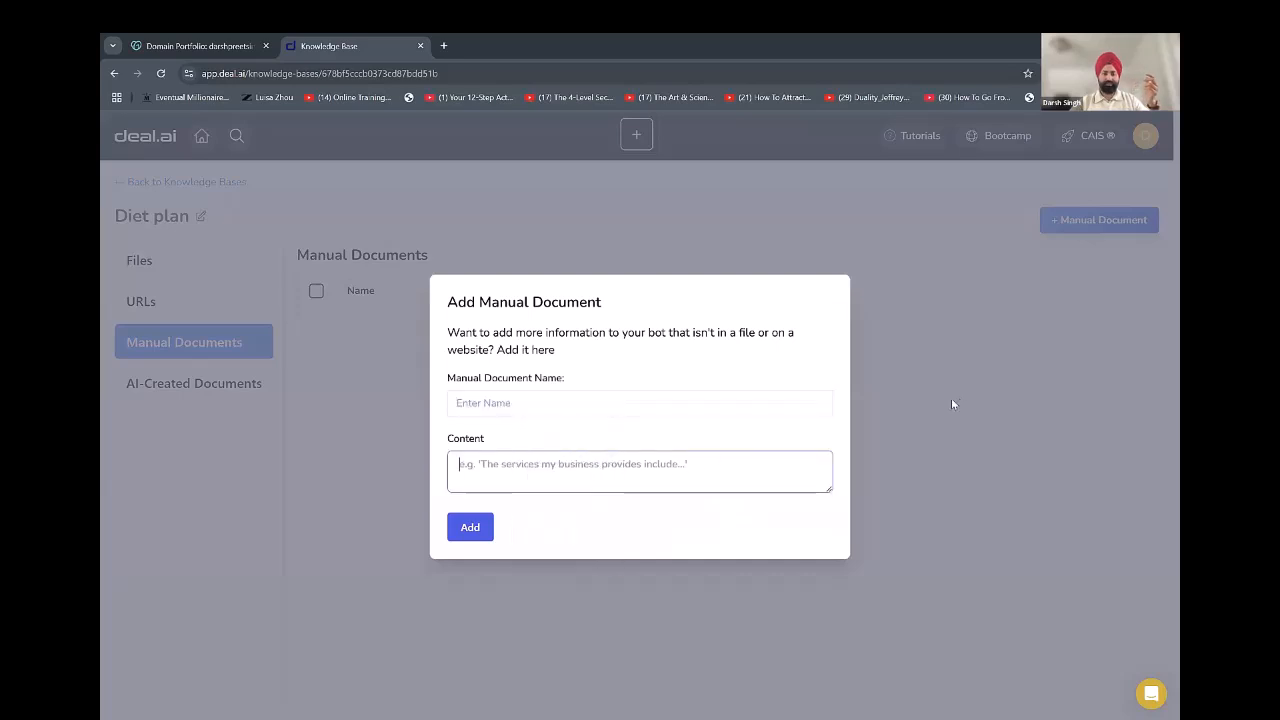
left_click(881, 416)
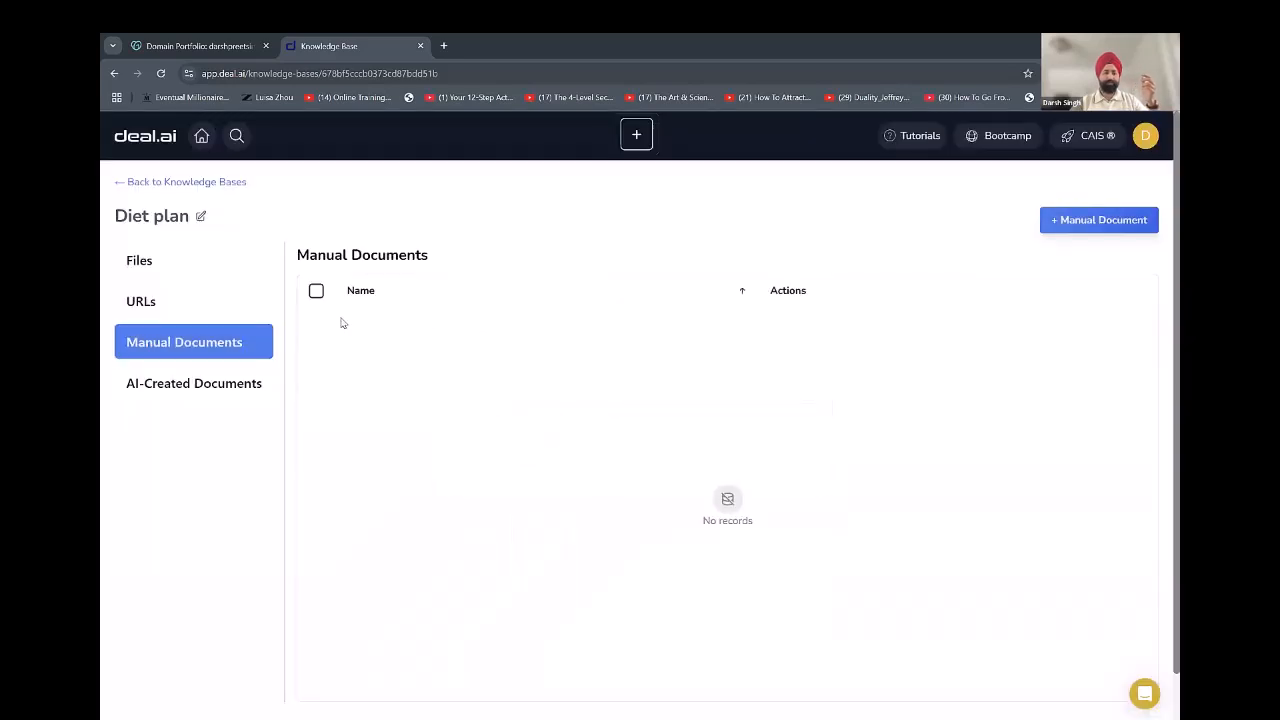
left_click(183, 398)
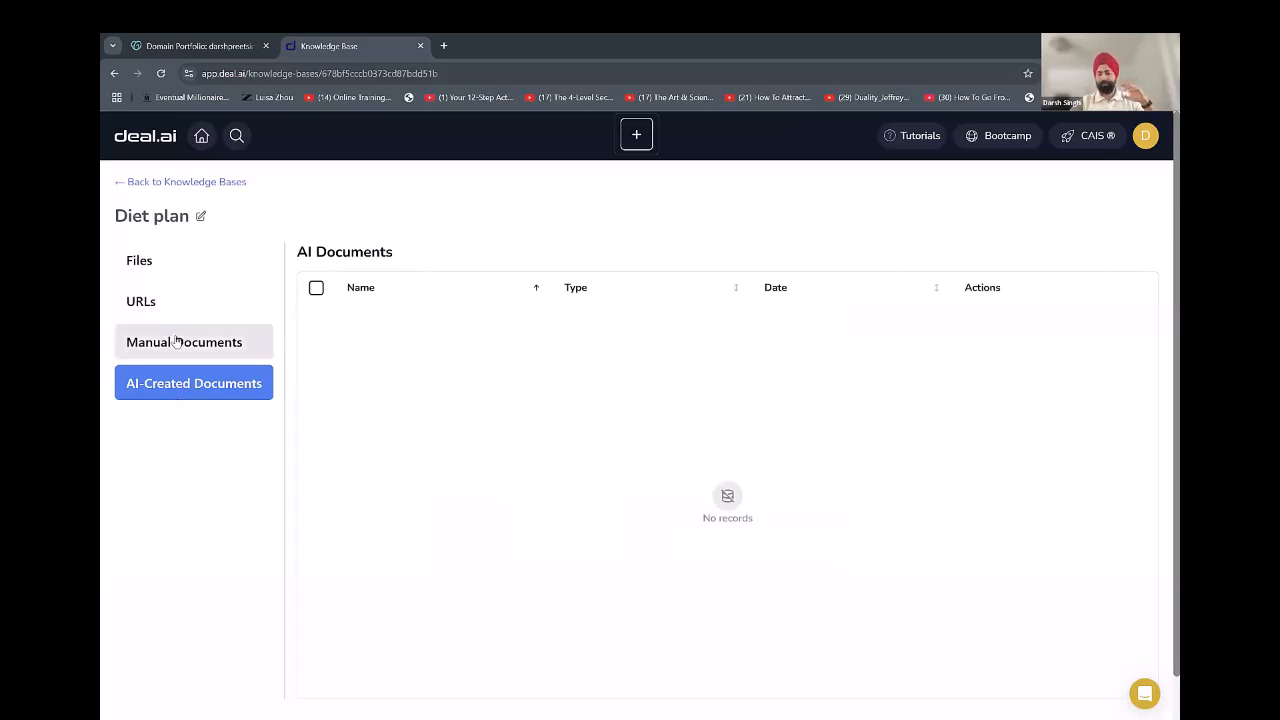
Return to the knowledge base's Files section, view the file upload picker, and cancel it.
left_click(167, 270)
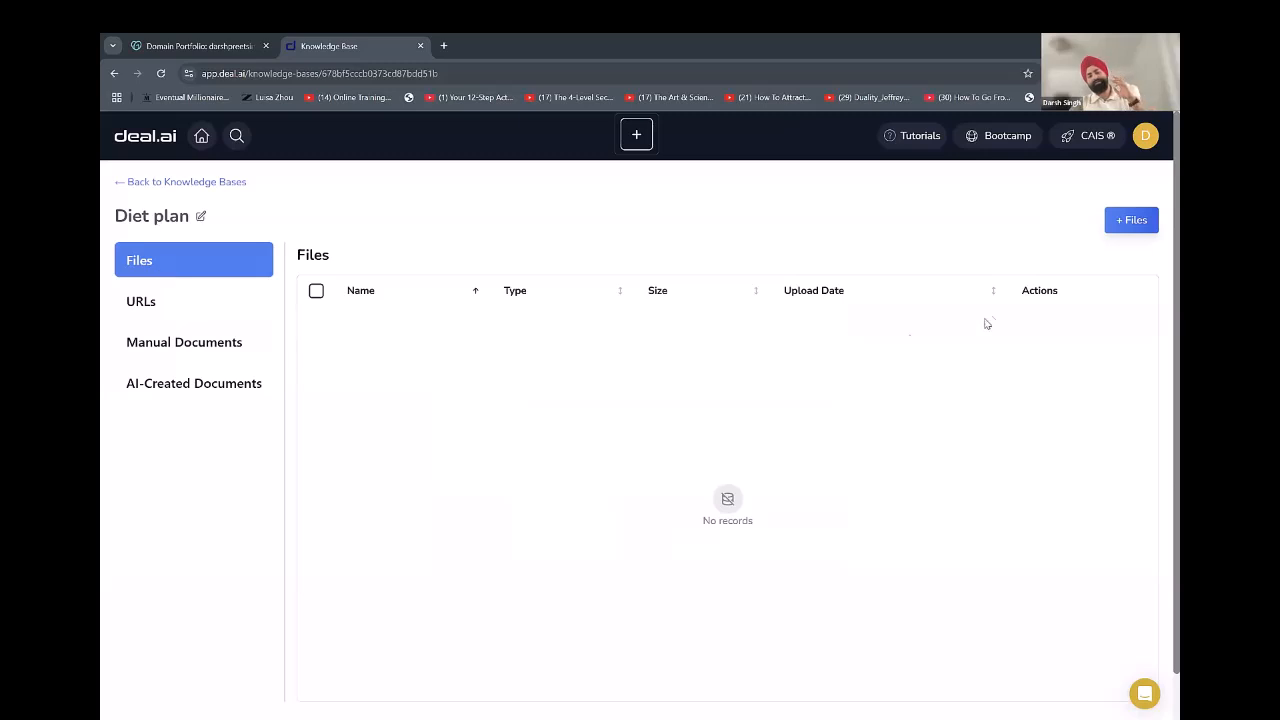
left_click(1133, 219)
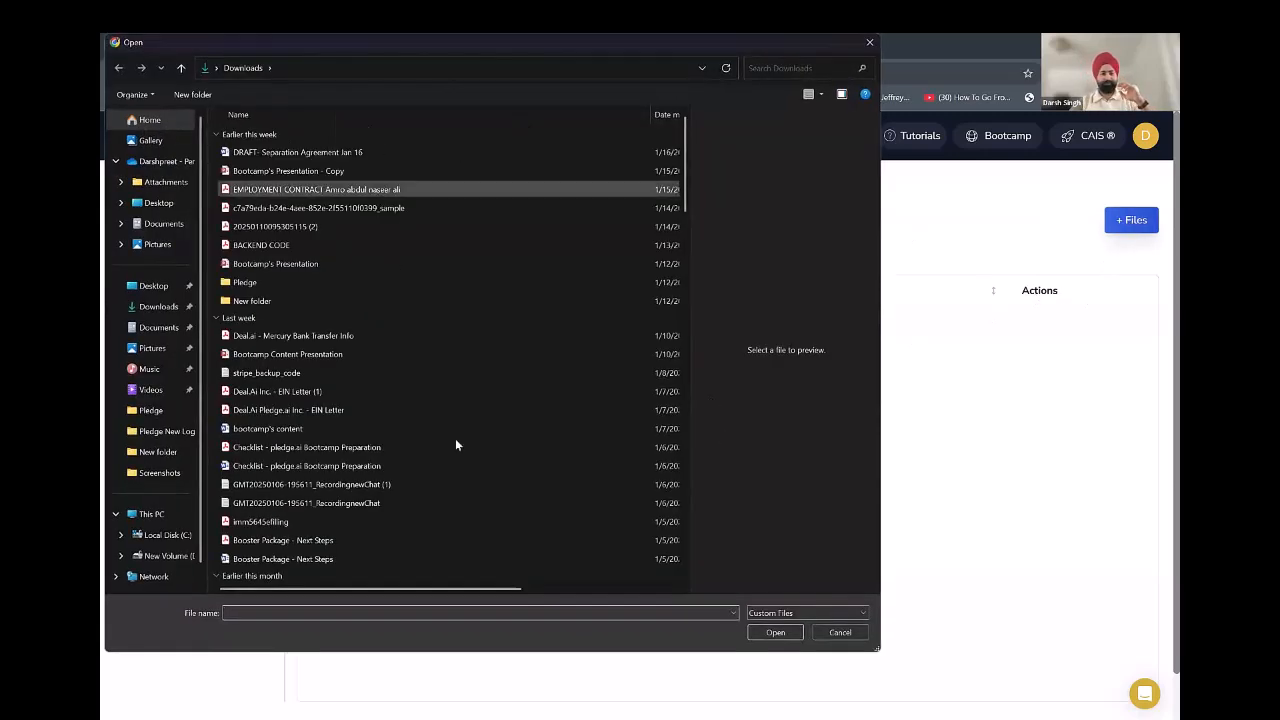
left_click(838, 632)
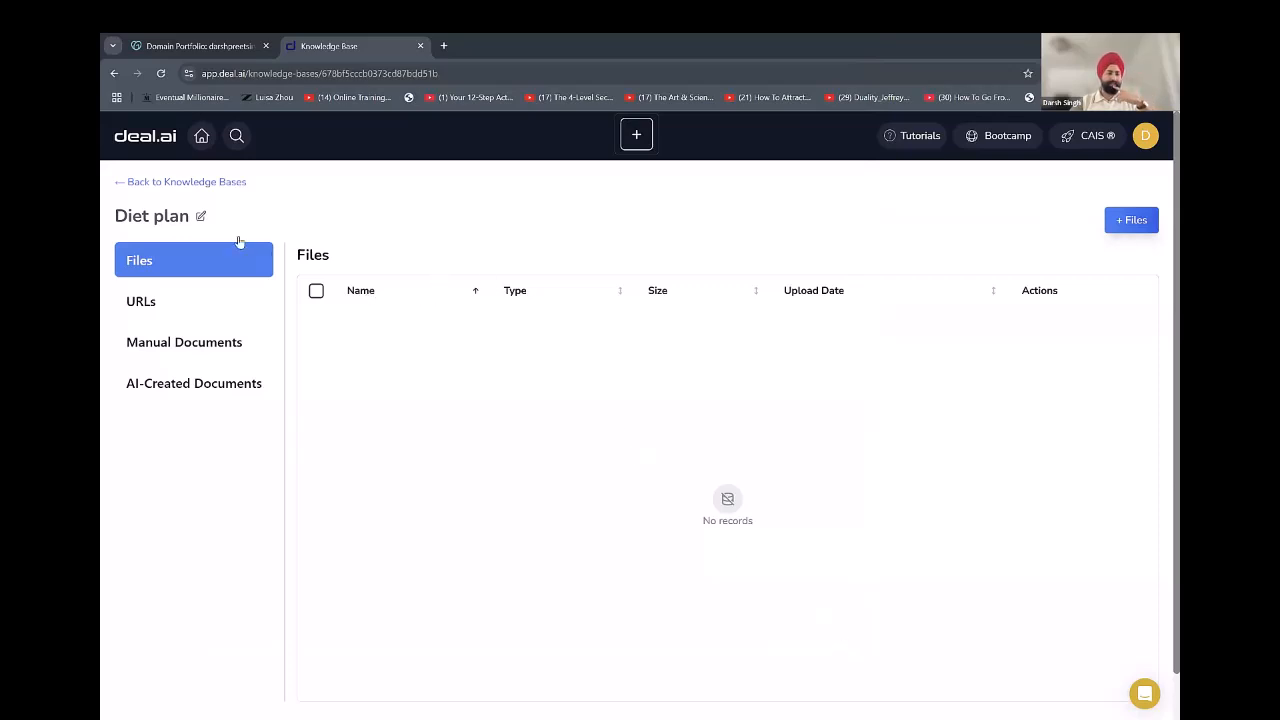
Return to the home screen, find the AI App Wizard by searching "ai app", and open Perfect Diet for editing.
left_click(156, 182)
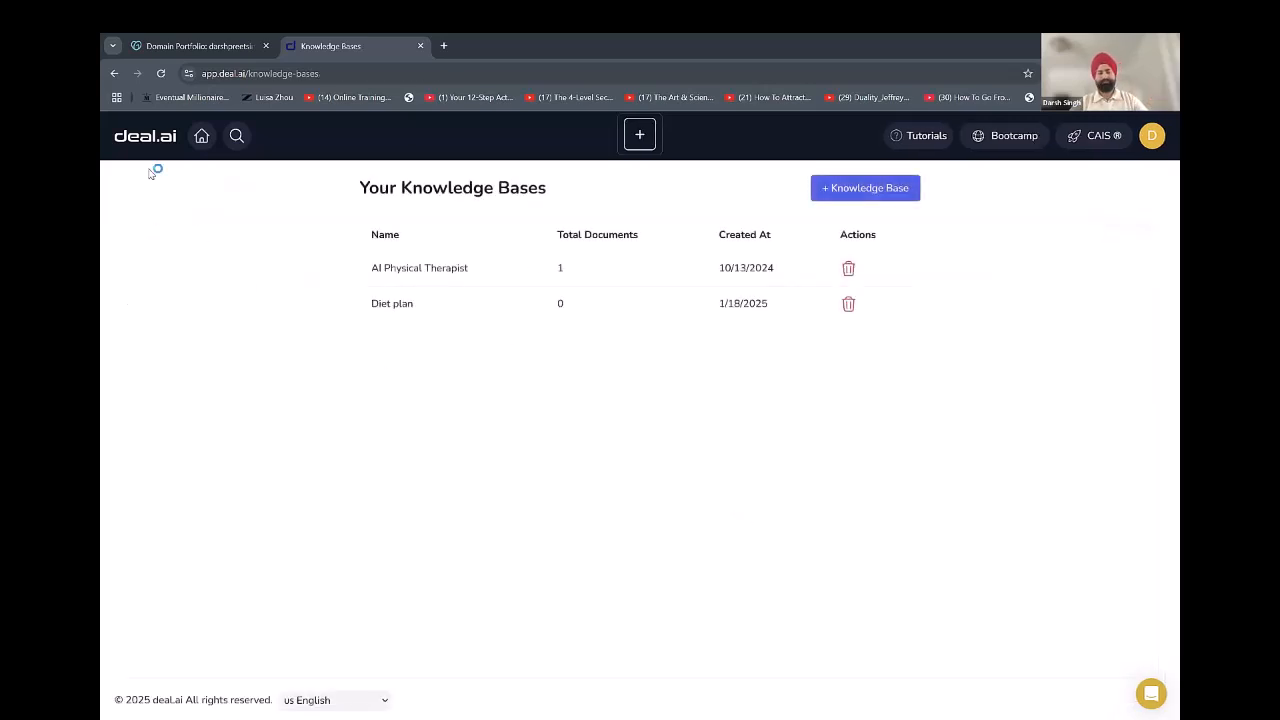
left_click(201, 136)
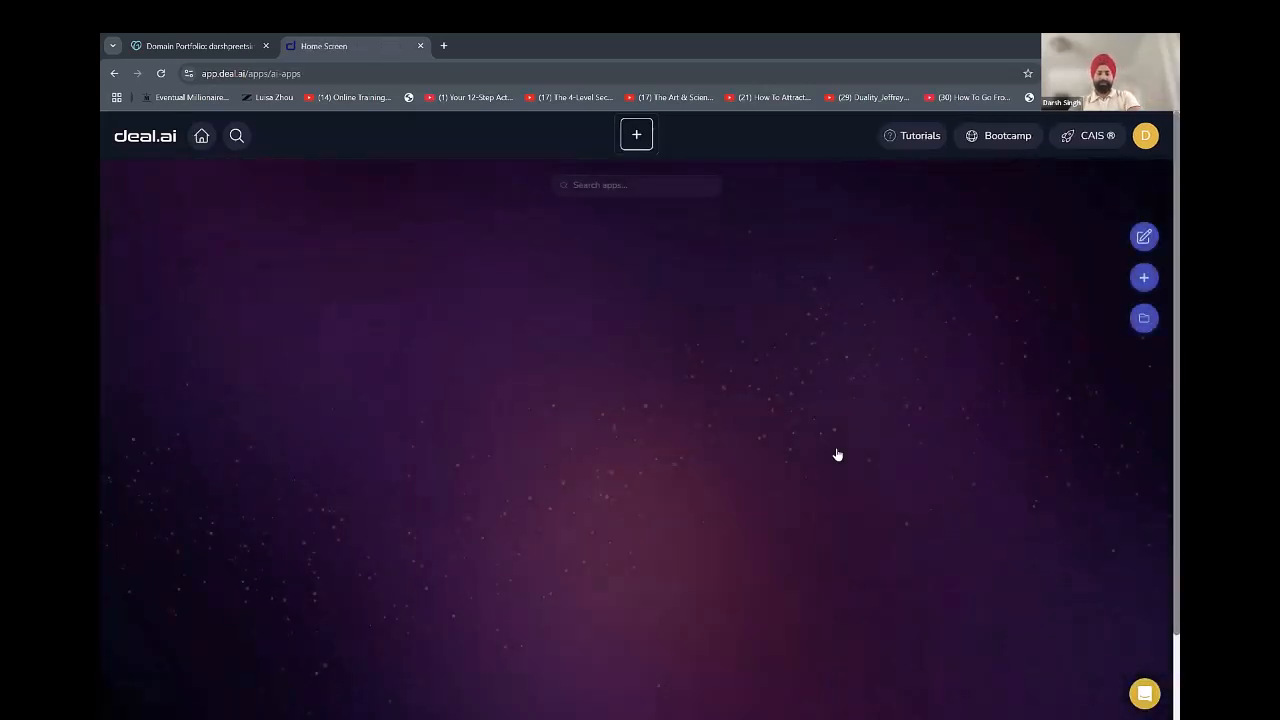
left_click(681, 184)
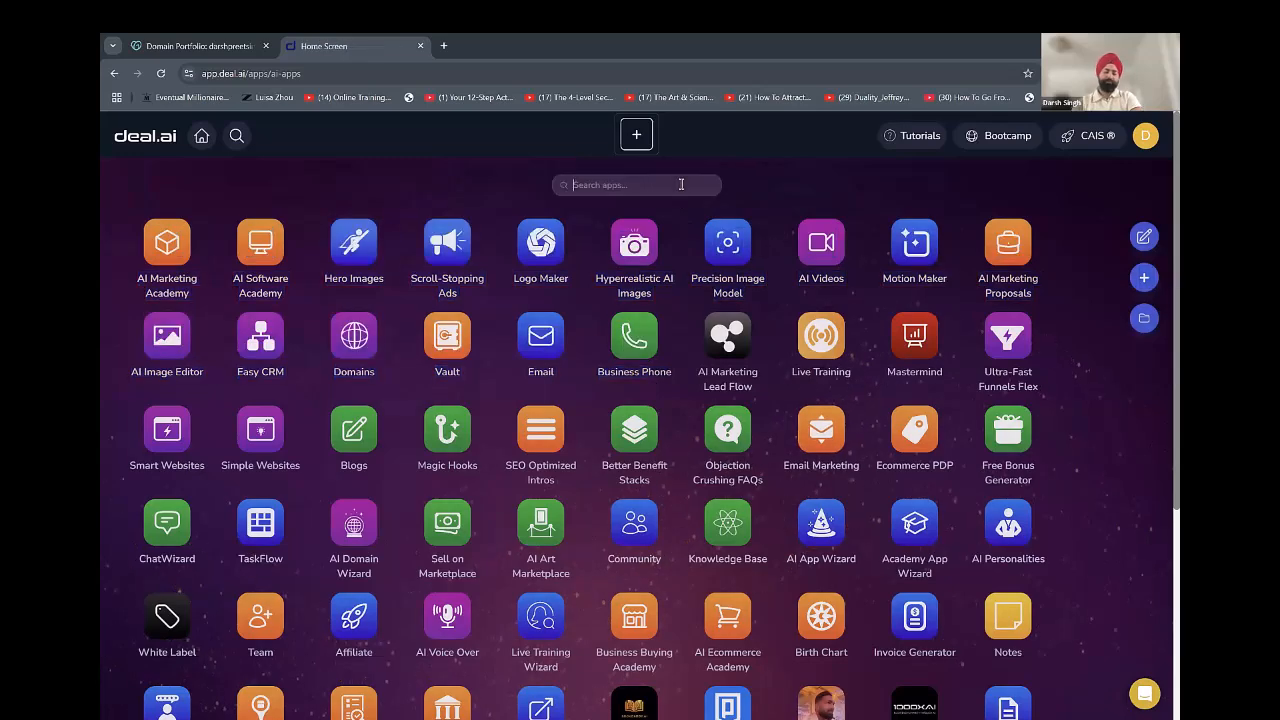
type("ai app")
left_click(156, 246)
left_click_drag(1176, 442, 1160, 521)
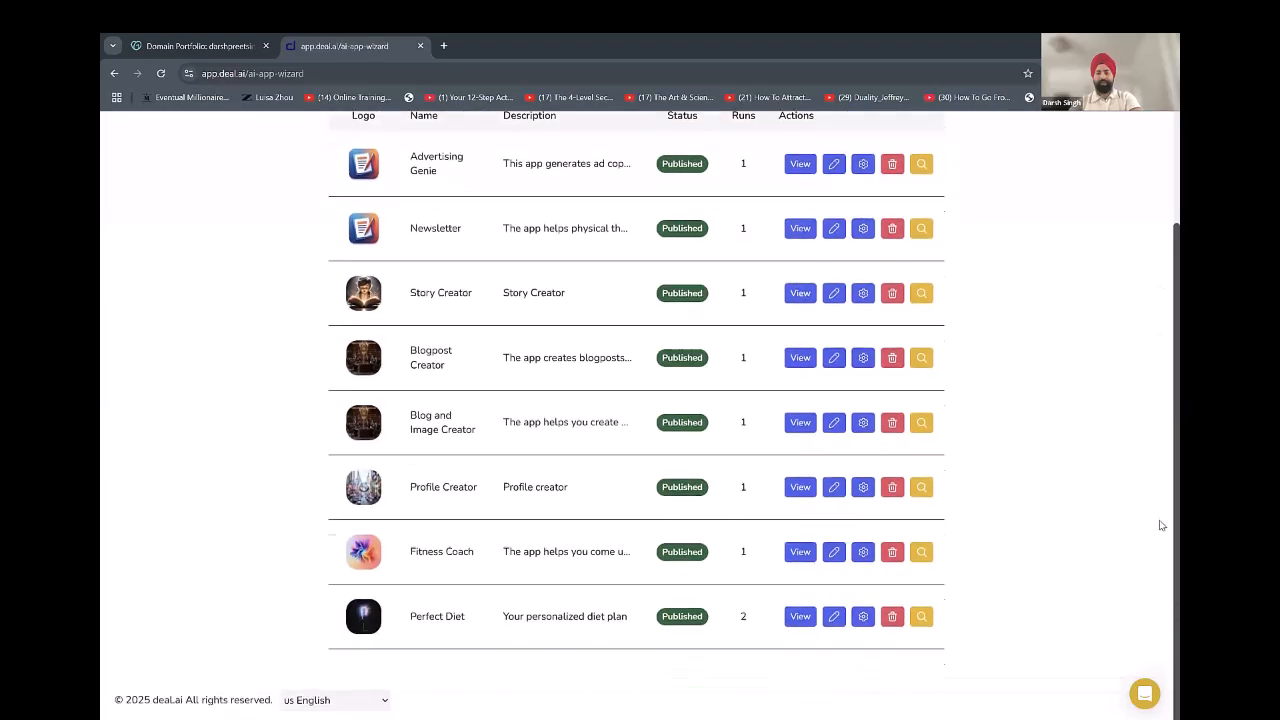
left_click(831, 613)
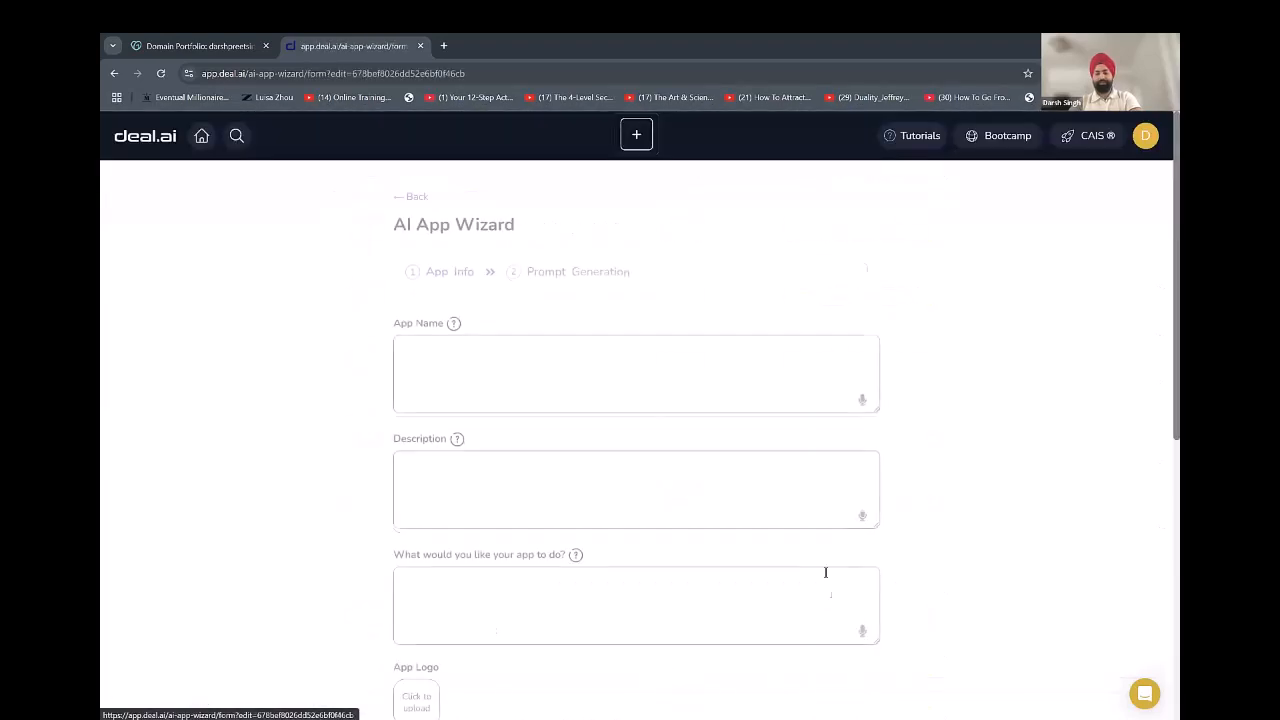
Assign the Diet plan knowledge base to the Perfect Diet app, then save and exit.
left_click_drag(1176, 292, 1150, 714)
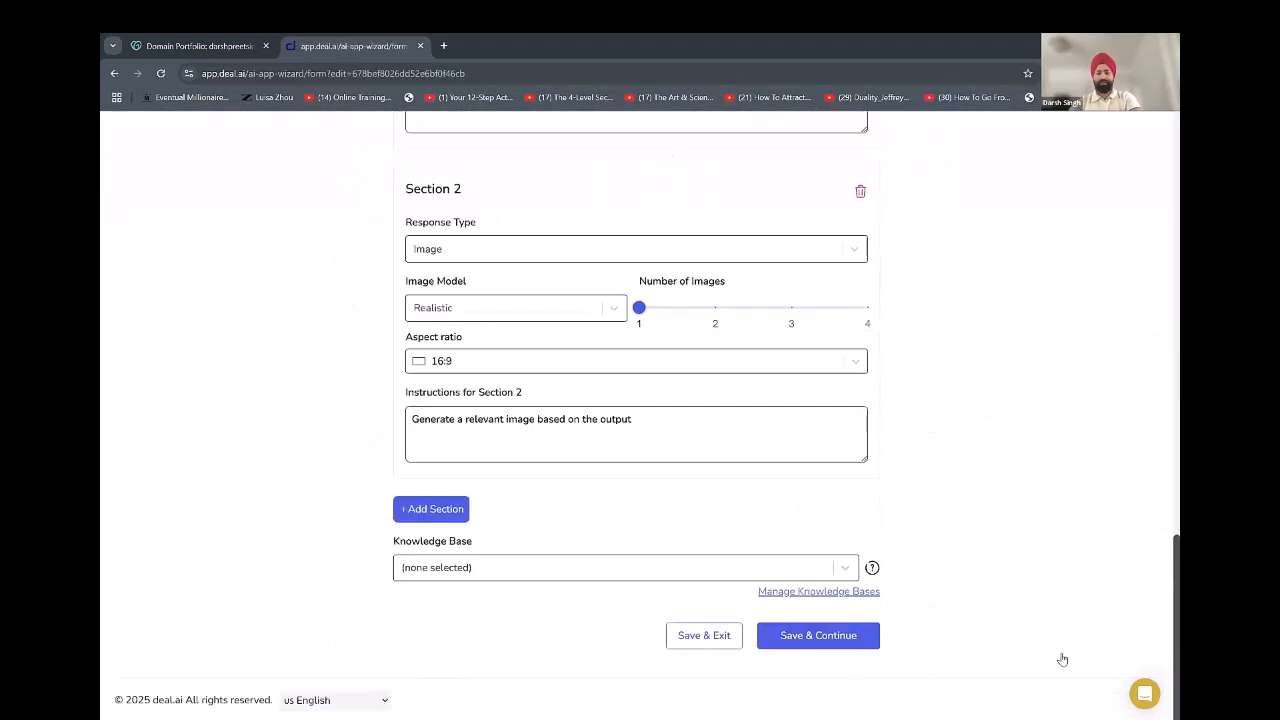
left_click(508, 577)
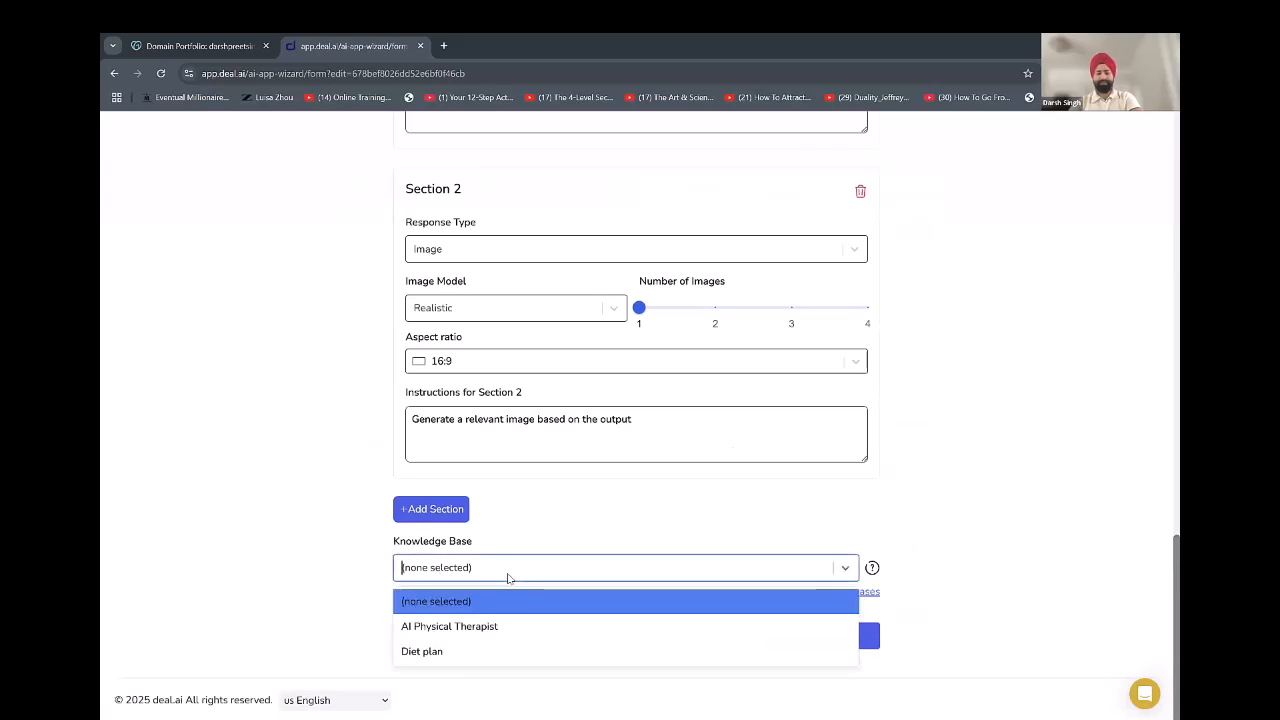
left_click(521, 650)
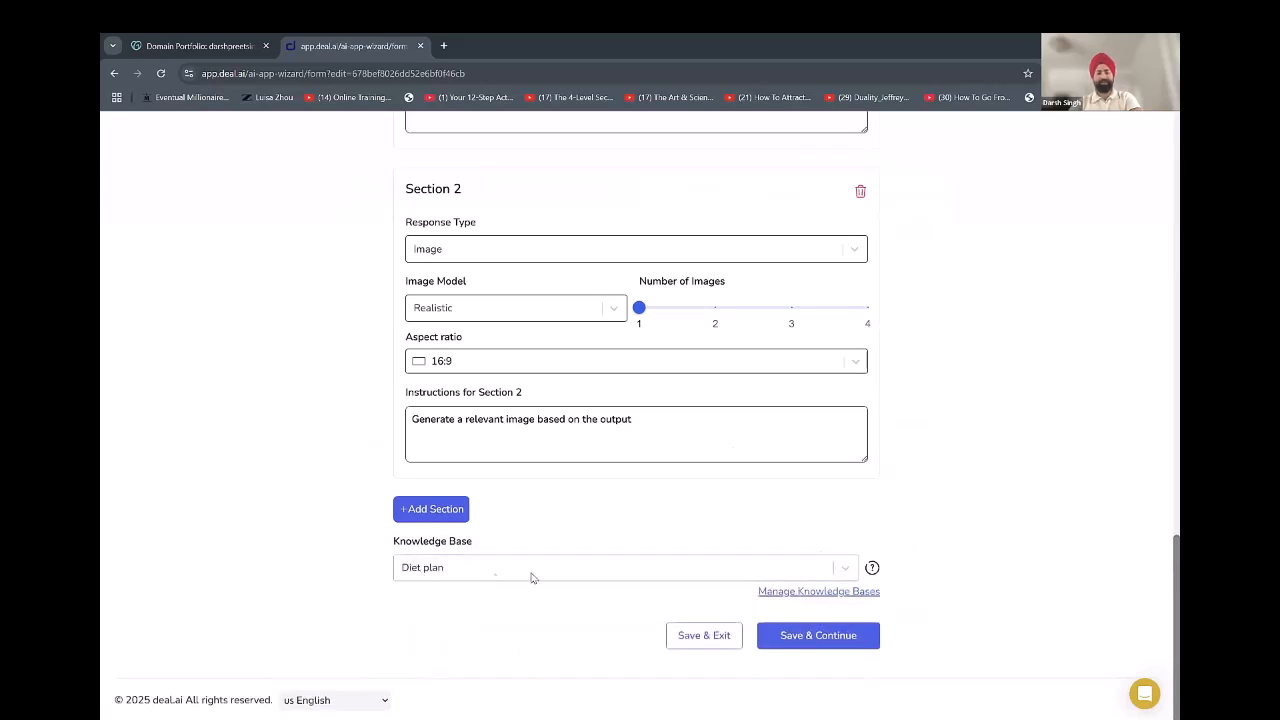
left_click(789, 646)
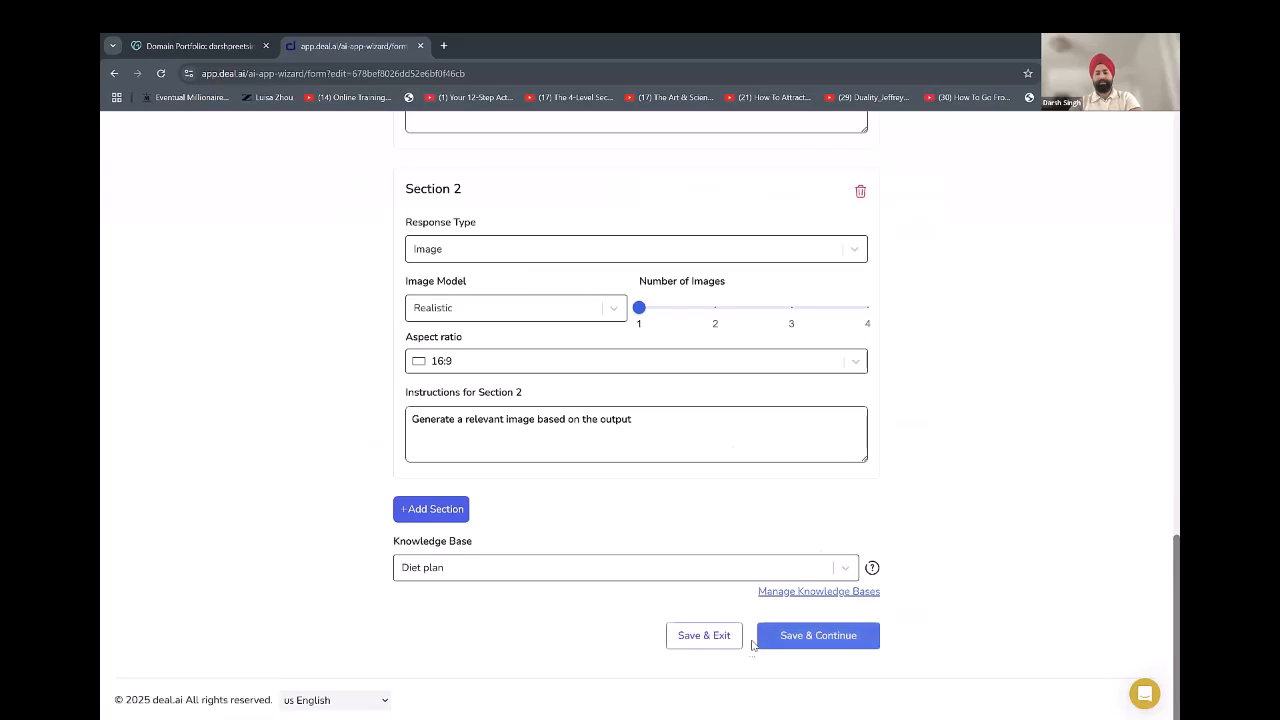
left_click(737, 644)
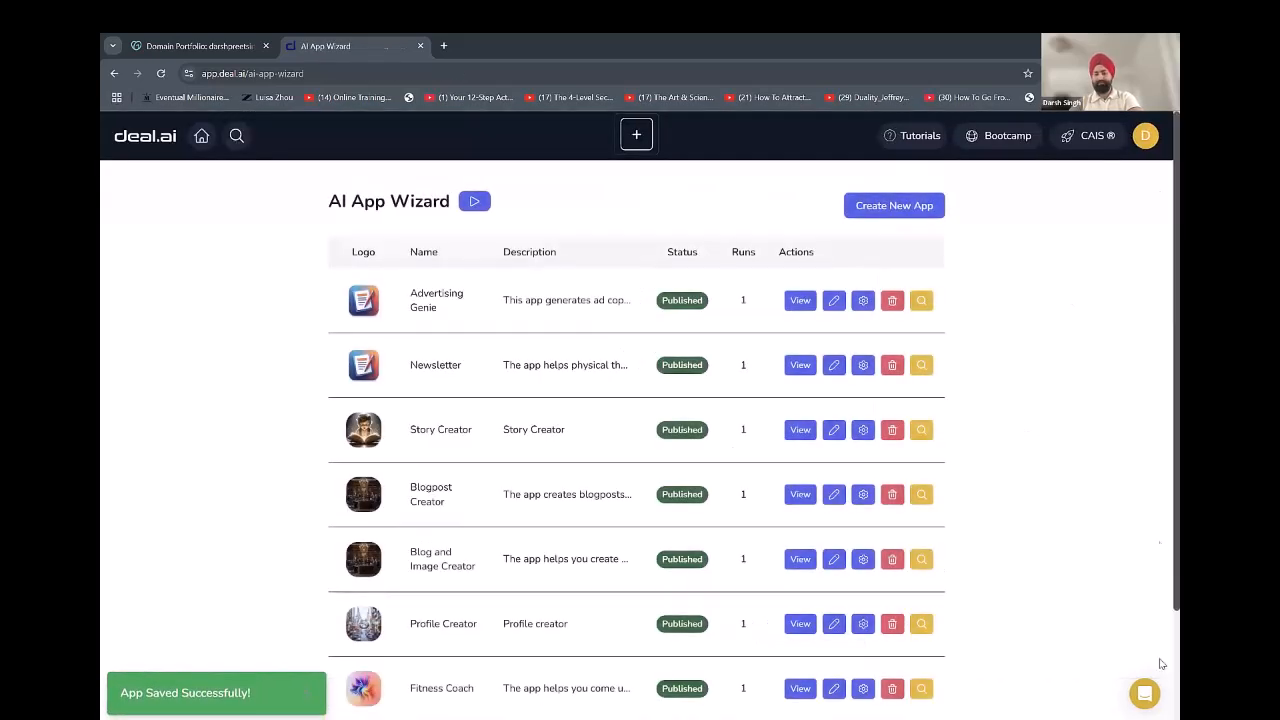
Look through Perfect Diet's app settings, from the output chaining and background options to Share Settings, and go back to the app list.
scroll(1160, 547, "down", 2)
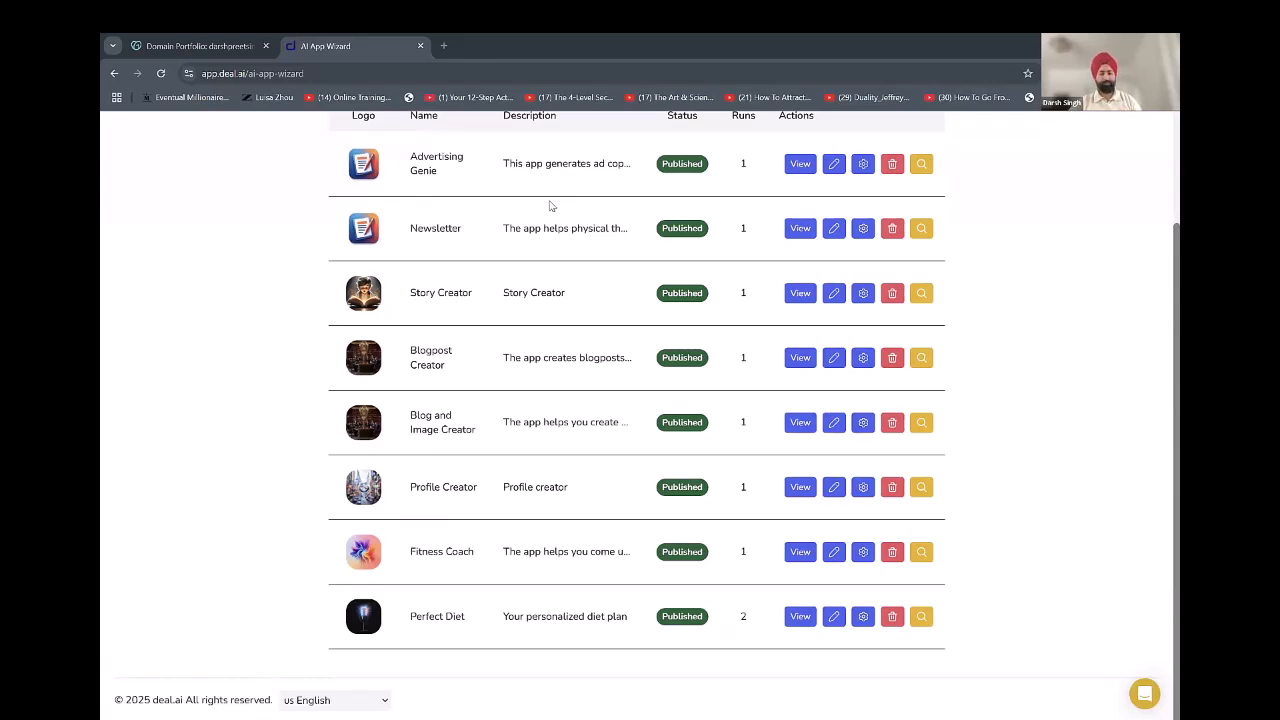
left_click(862, 617)
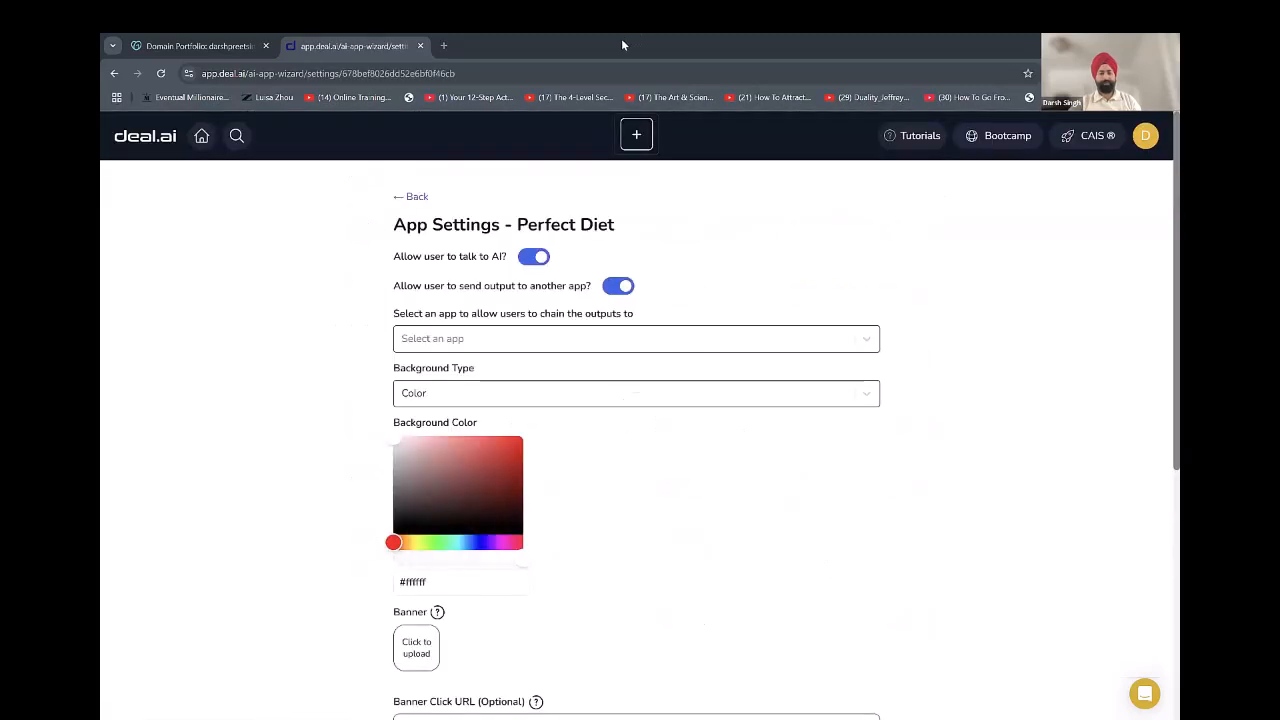
scroll(283, 317, "down", 1)
scroll(605, 420, "down", 2)
scroll(605, 426, "down", 1)
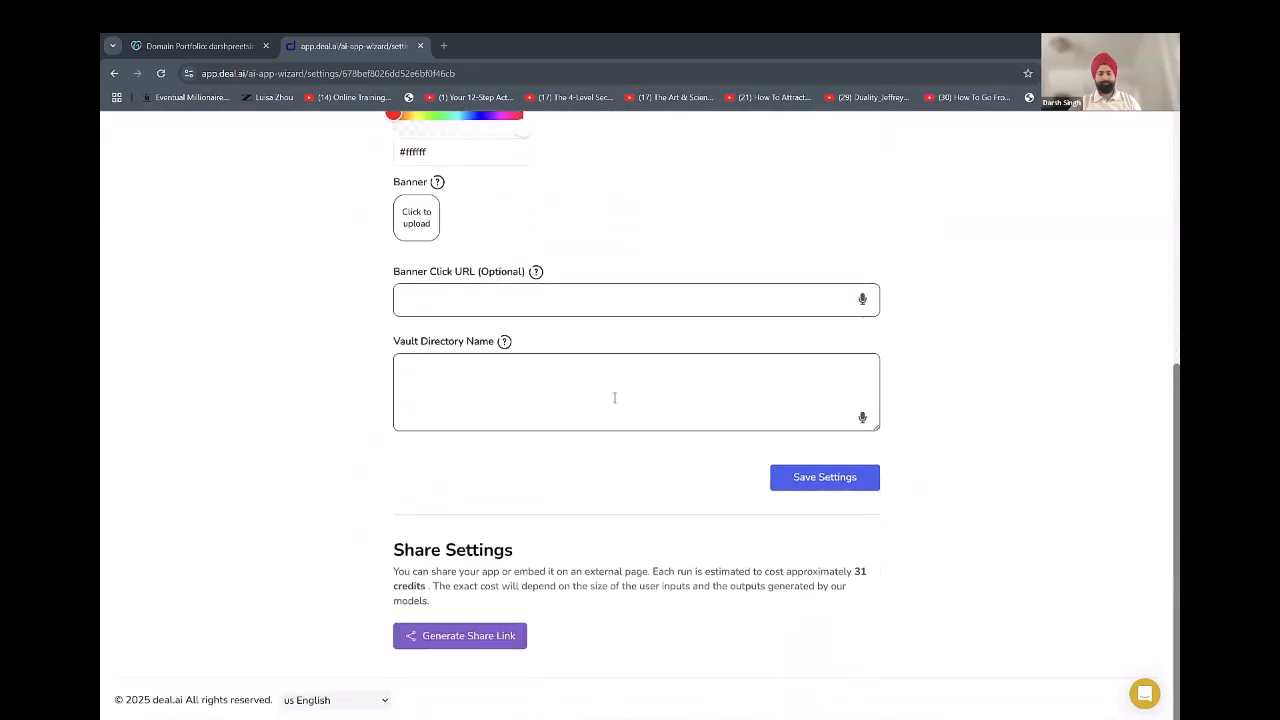
left_click(114, 73)
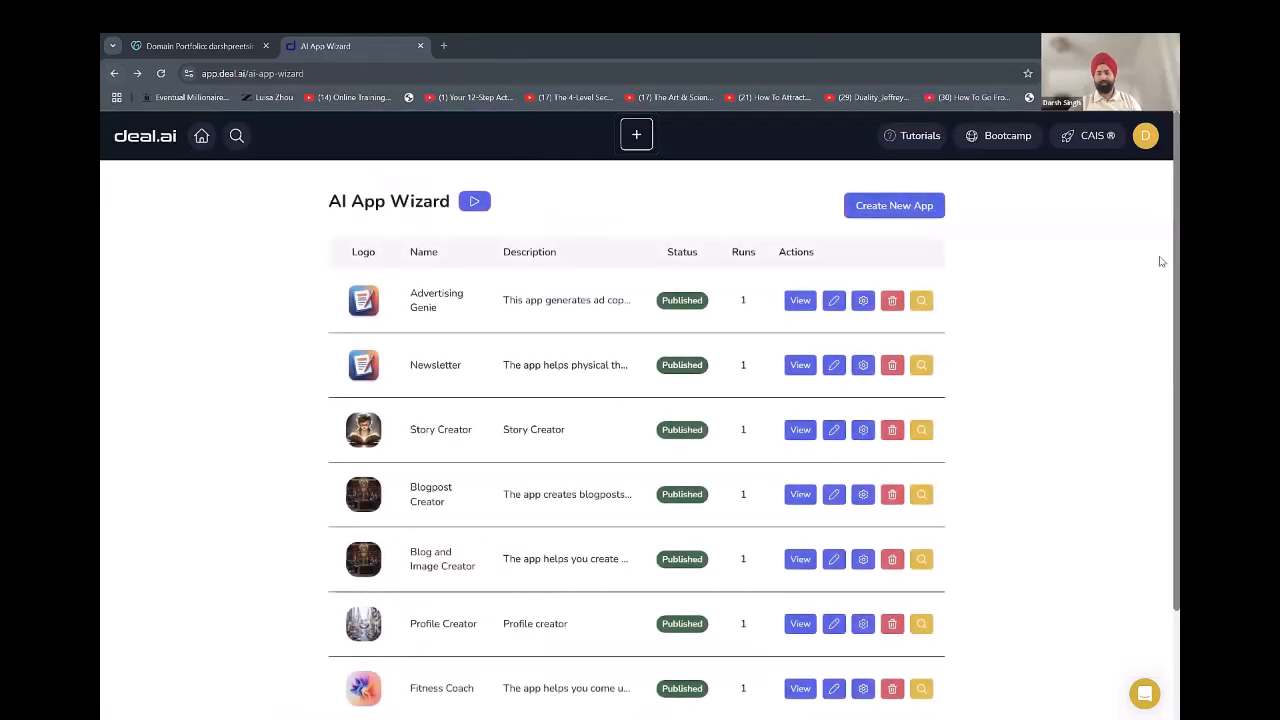
Reopen Perfect Diet's app settings and view the Share Settings section.
scroll(1160, 452, "down", 2)
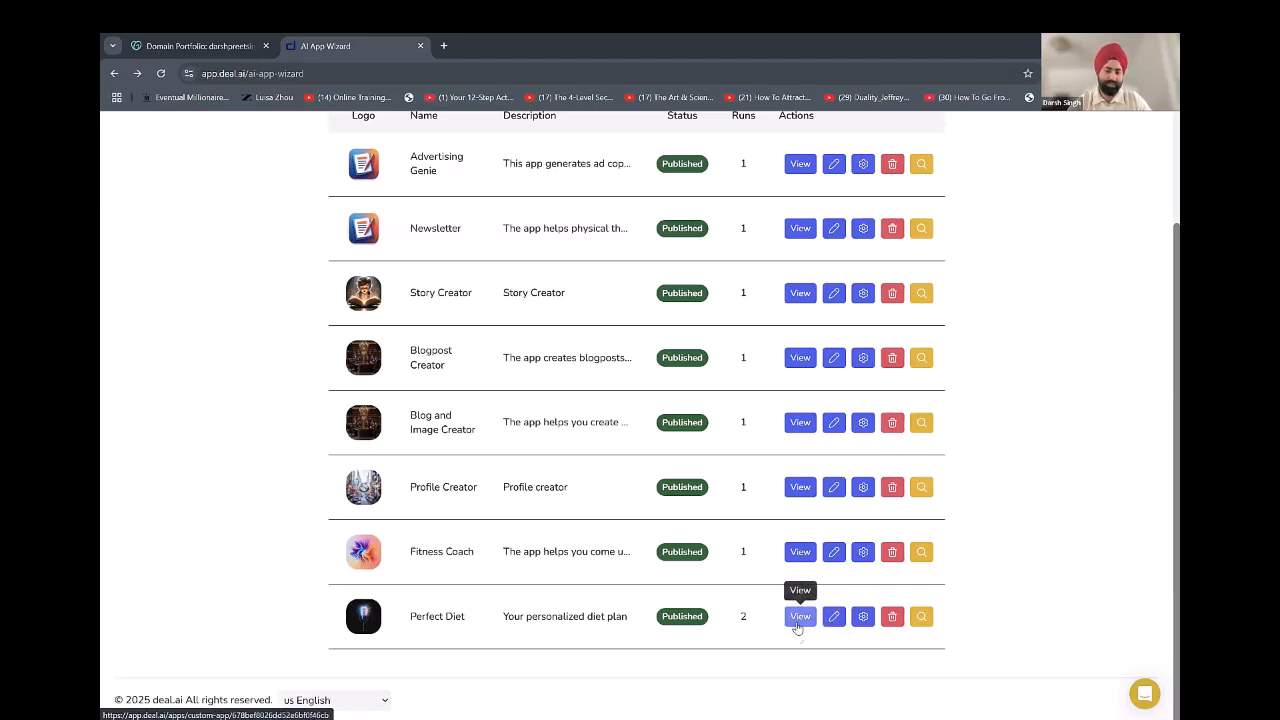
left_click(863, 617)
scroll(1160, 348, "down", 4)
scroll(1160, 494, "up", 1)
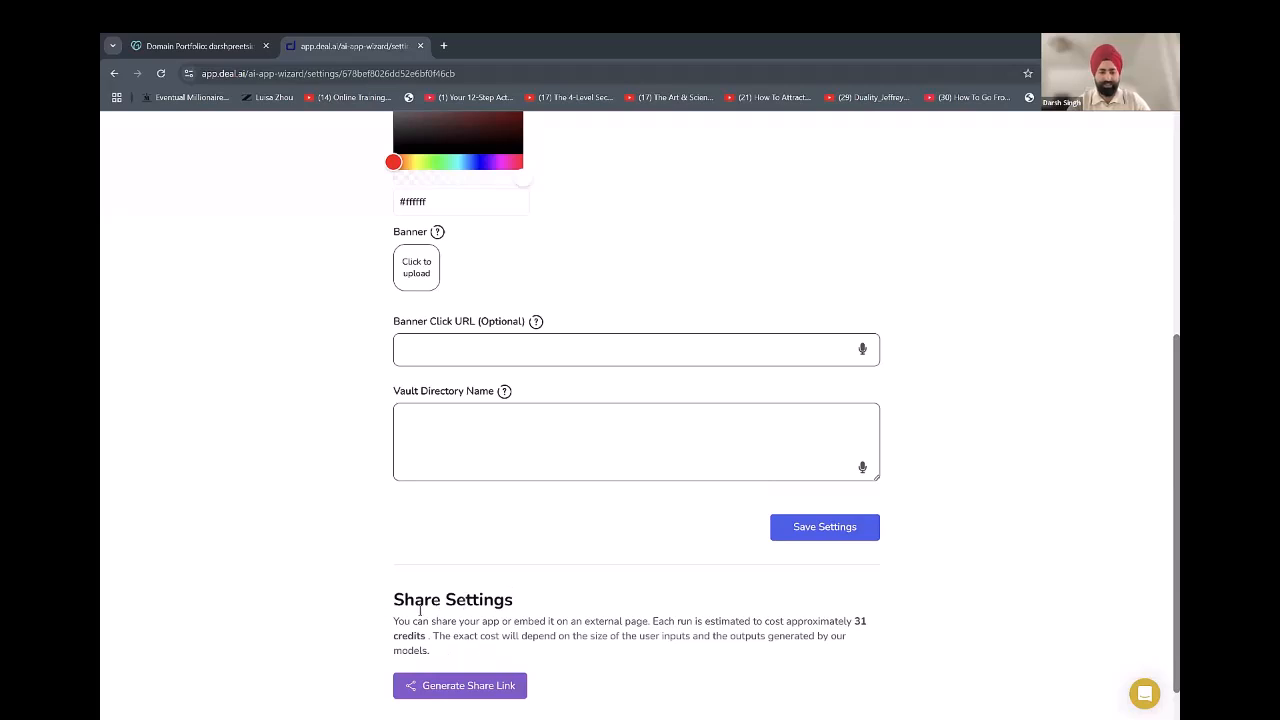
Check the estimated credit cost per run in Share Settings and generate a share link for the Perfect Diet app.
left_click_drag(393, 621, 871, 622)
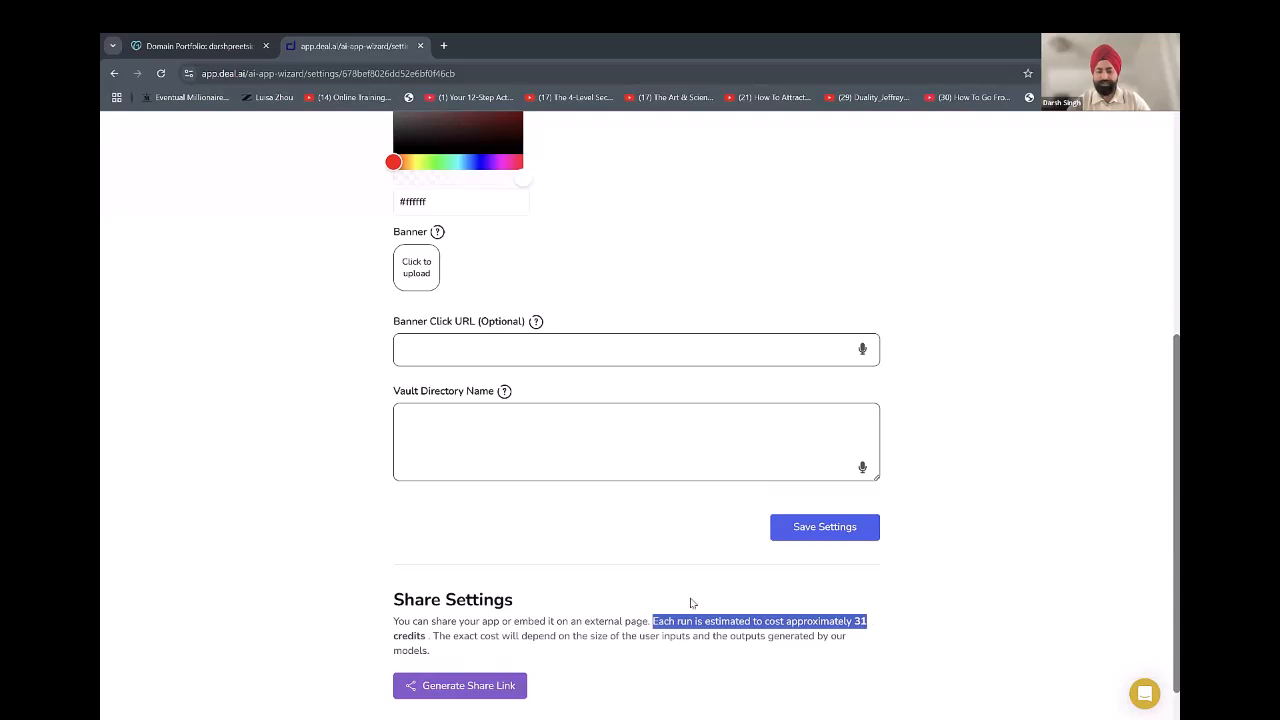
left_click(367, 612)
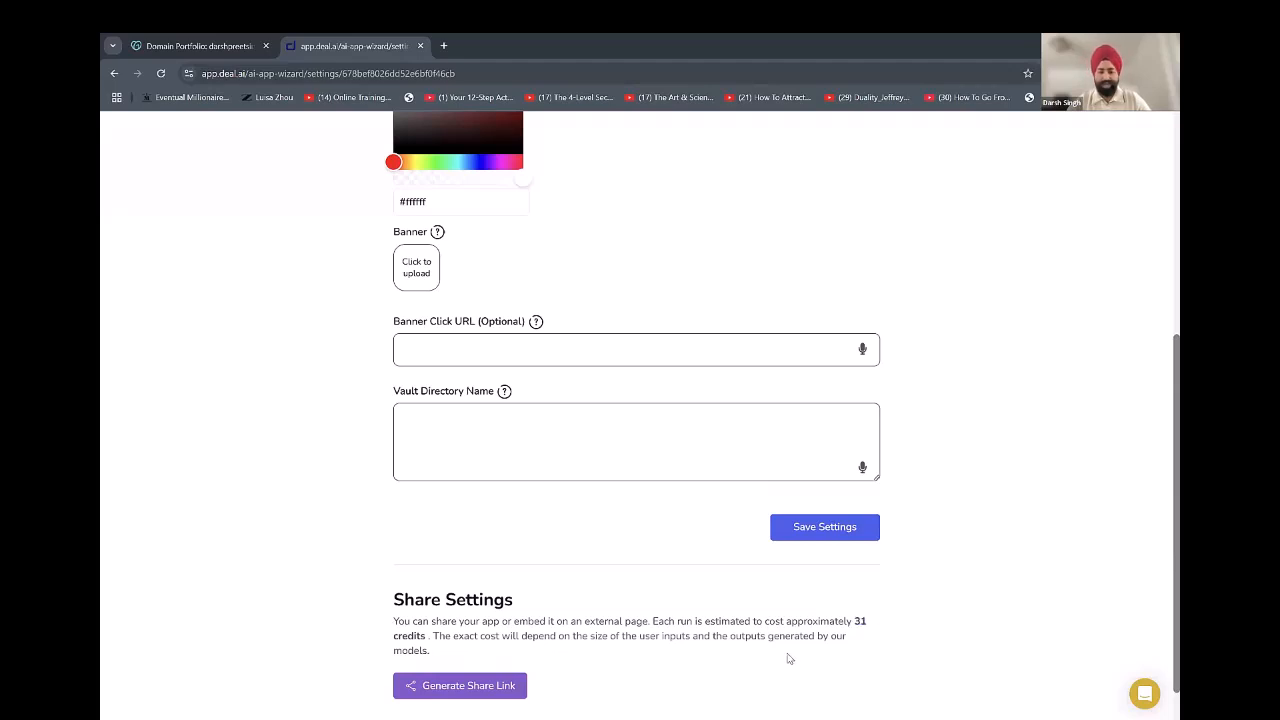
left_click(949, 630)
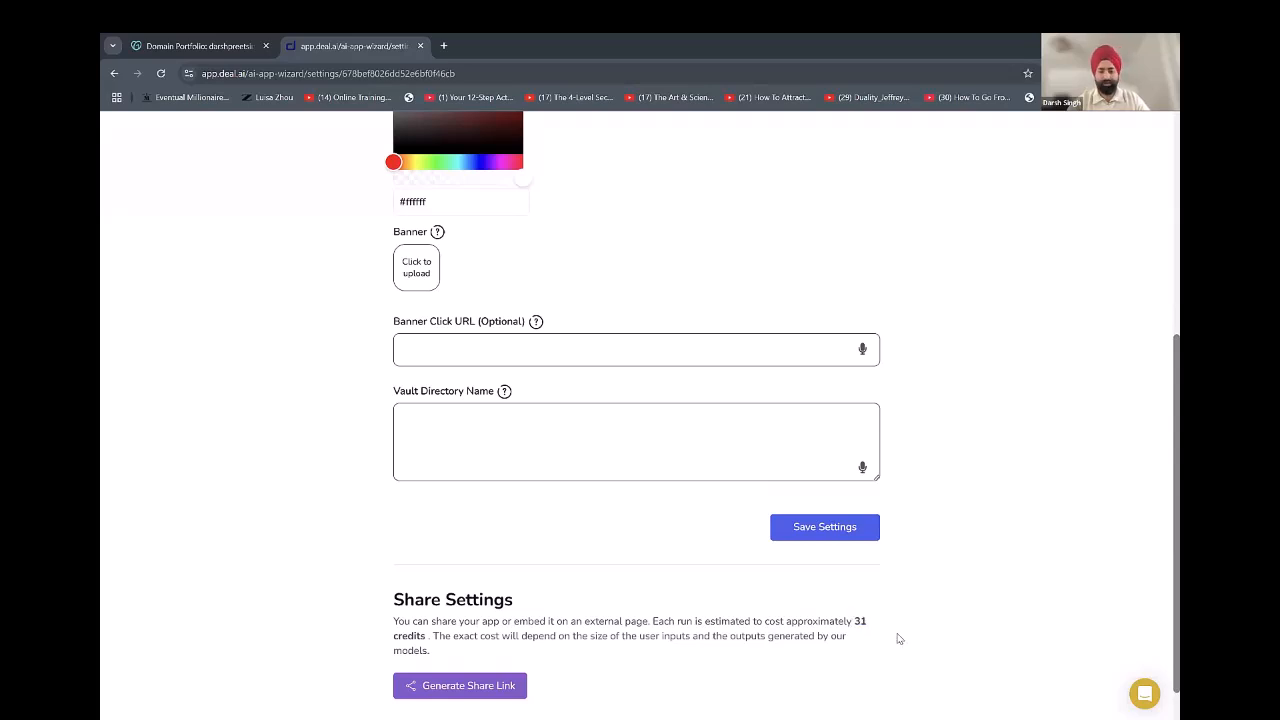
left_click(482, 694)
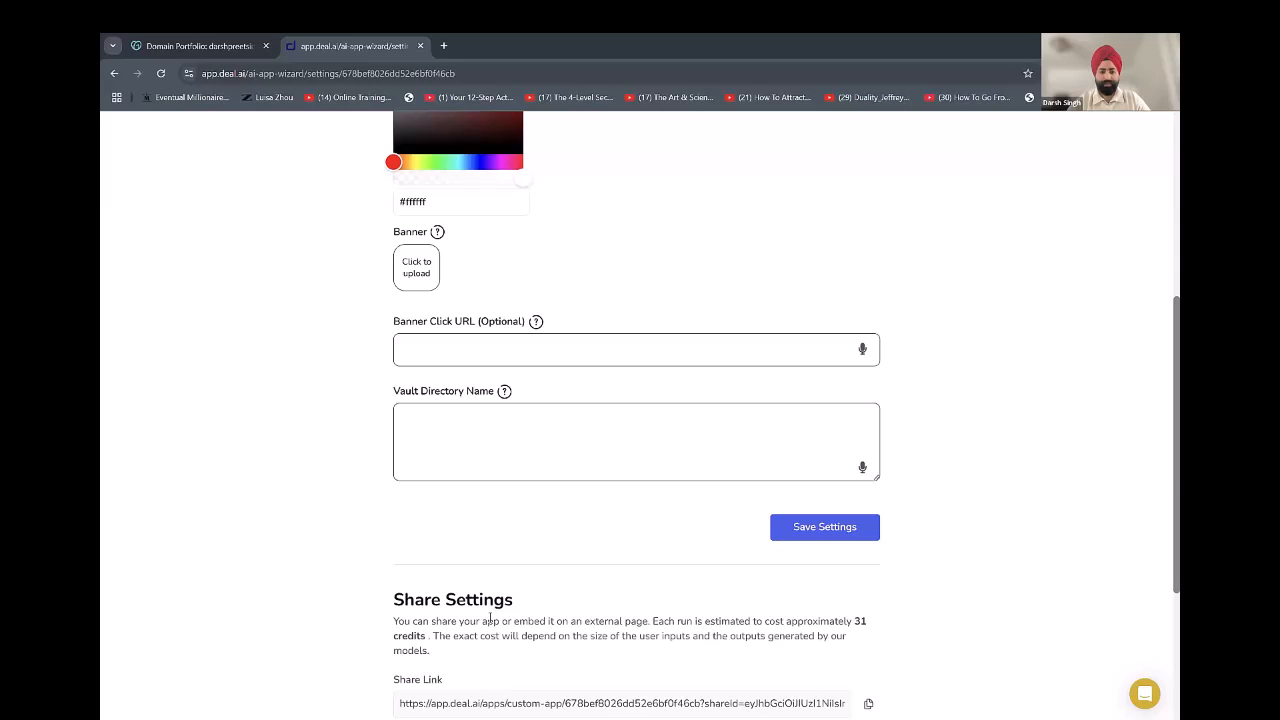
Look over the generated share link, embed code and popup button code in Share Settings.
scroll(490, 590, "down", 4)
scroll(866, 614, "up", 3)
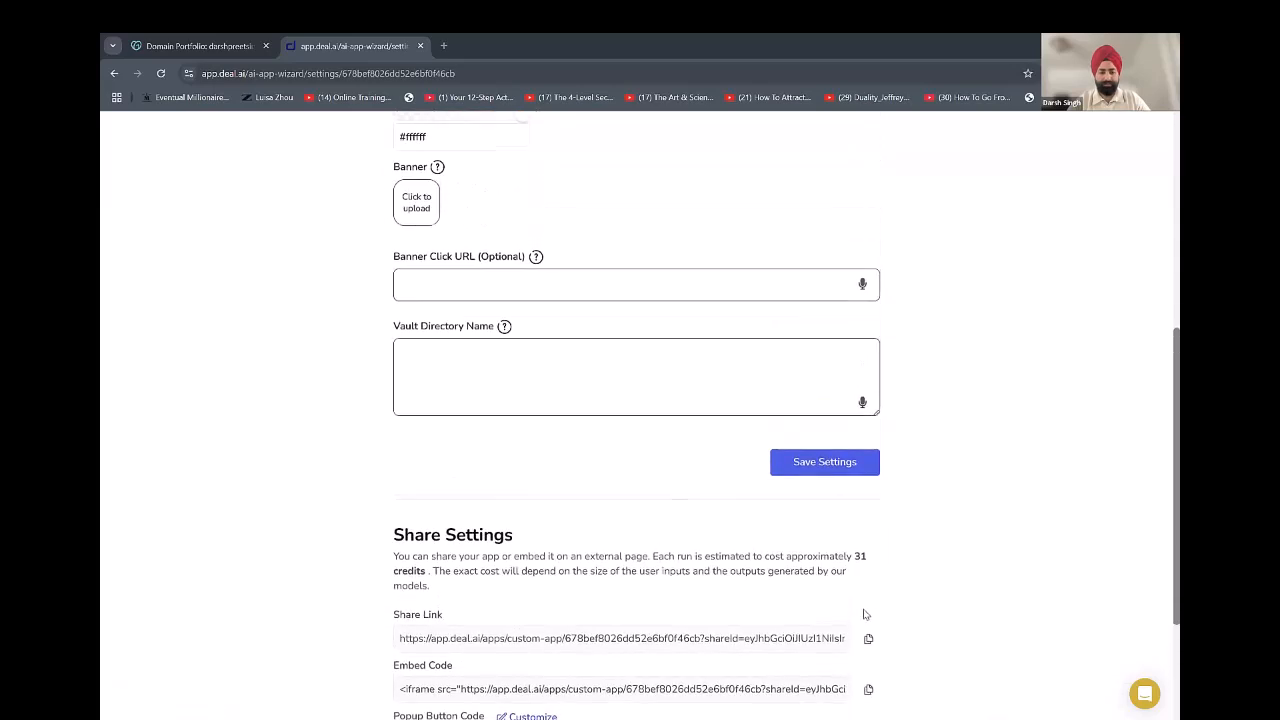
left_click_drag(659, 638, 480, 637)
left_click(432, 636)
scroll(428, 614, "down", 2)
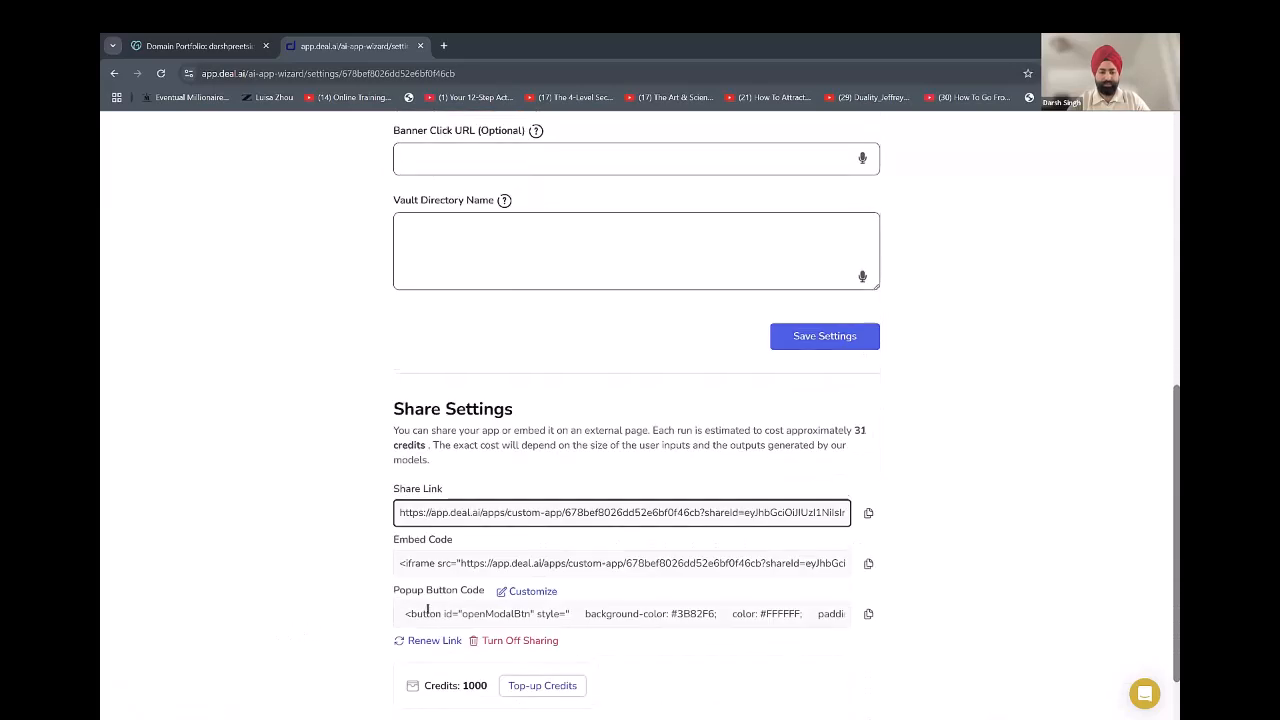
left_click_drag(443, 560, 806, 561)
left_click(804, 561)
scroll(281, 610, "up", 1)
scroll(300, 625, "up", 1)
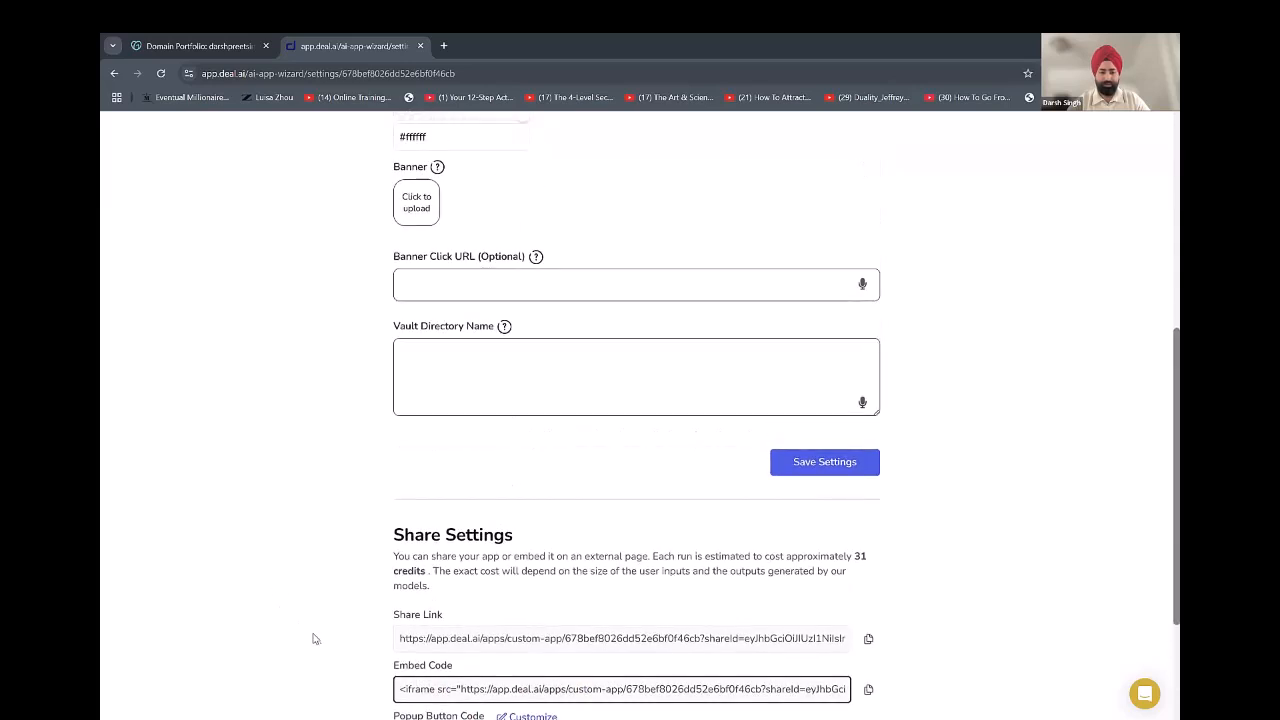
scroll(360, 620, "down", 2)
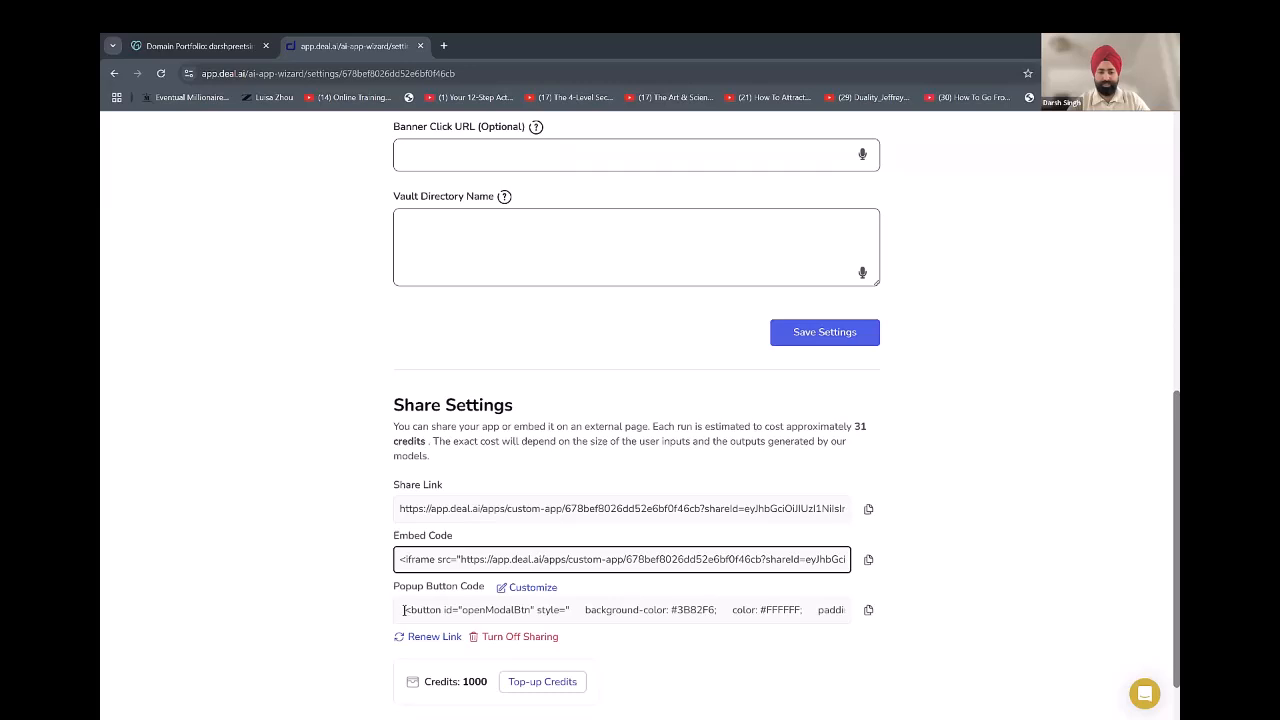
left_click_drag(583, 609, 958, 625)
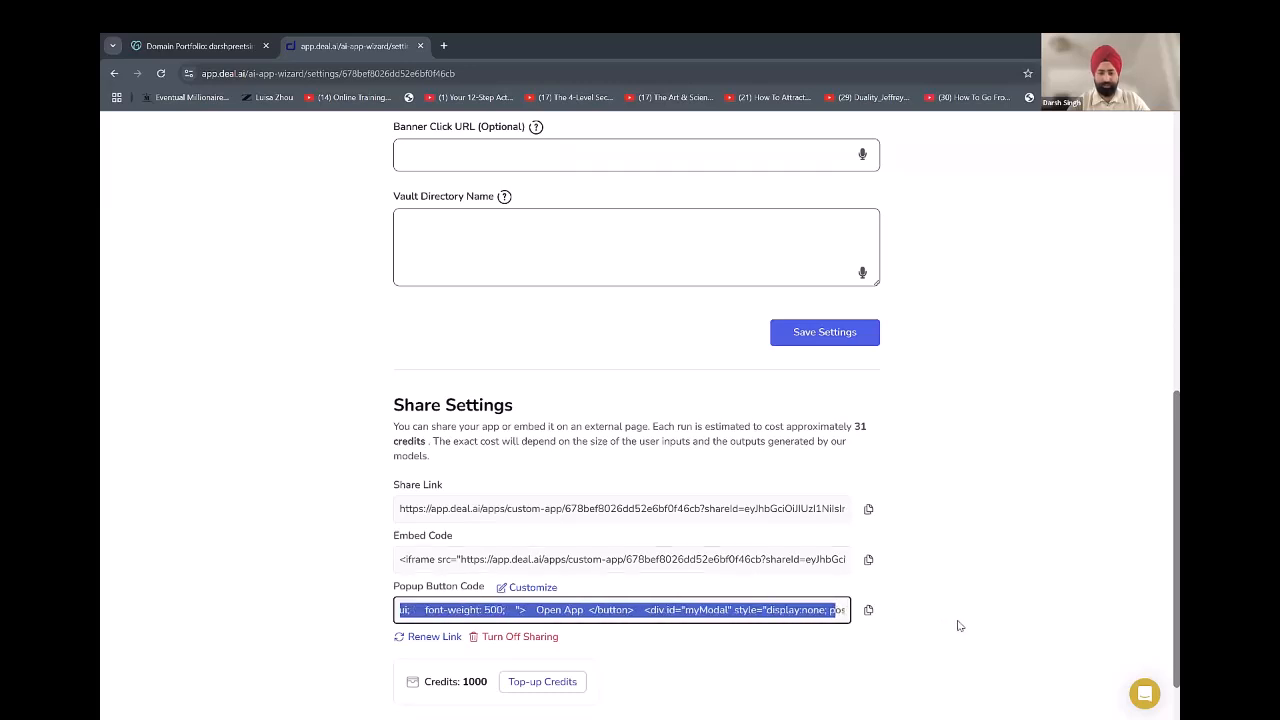
left_click(958, 625)
scroll(700, 680, "up", 1)
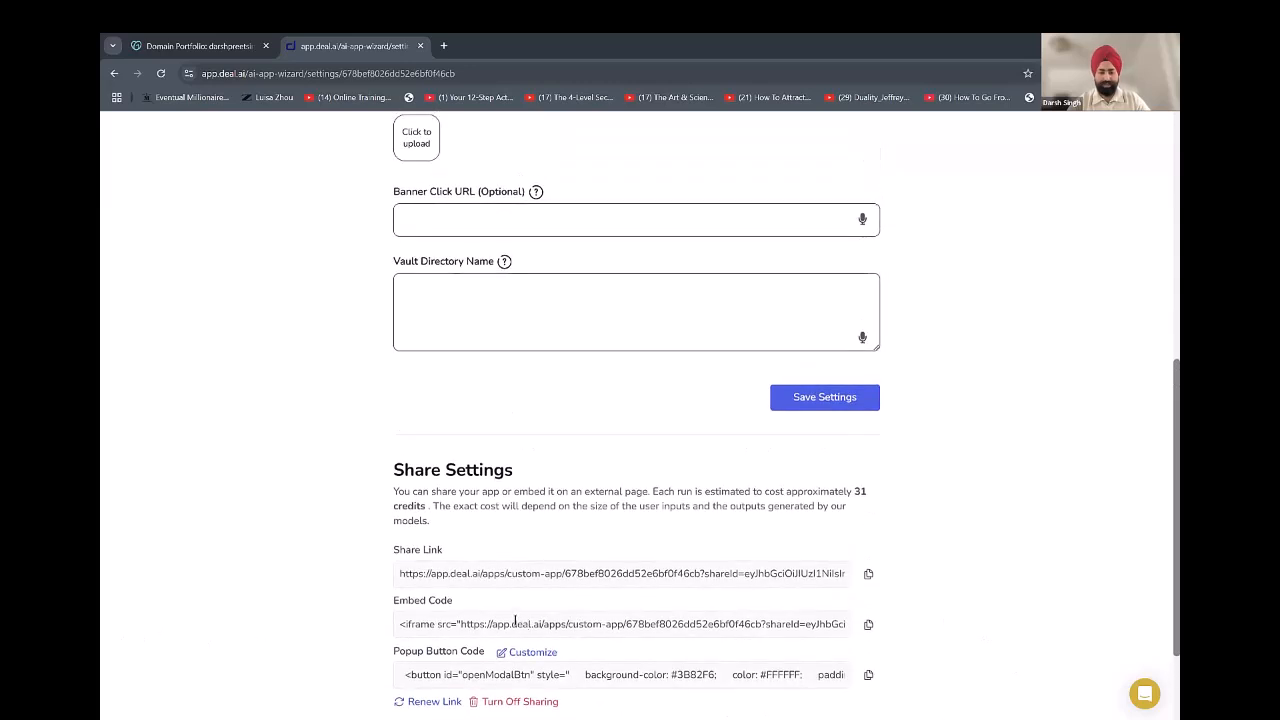
Copy the Perfect Diet share link and open it in a new incognito window.
left_click(867, 578)
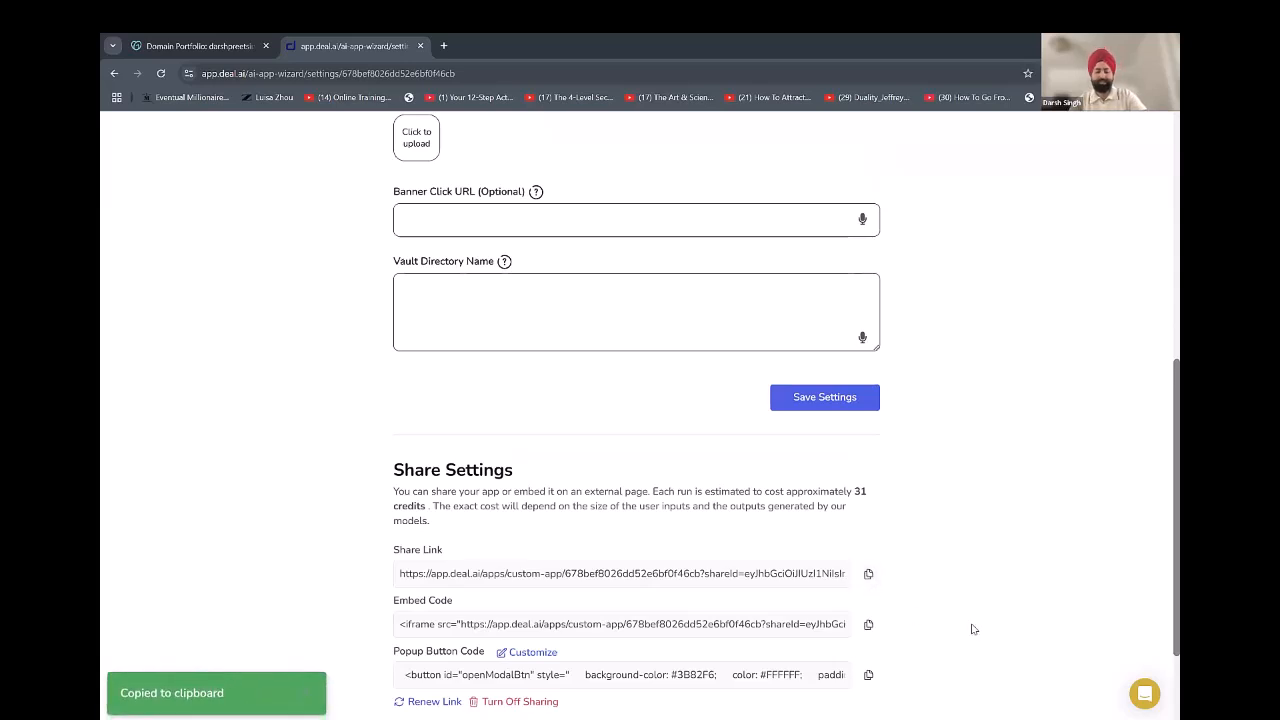
key("ctrl+shift+n")
key("ctrl+v")
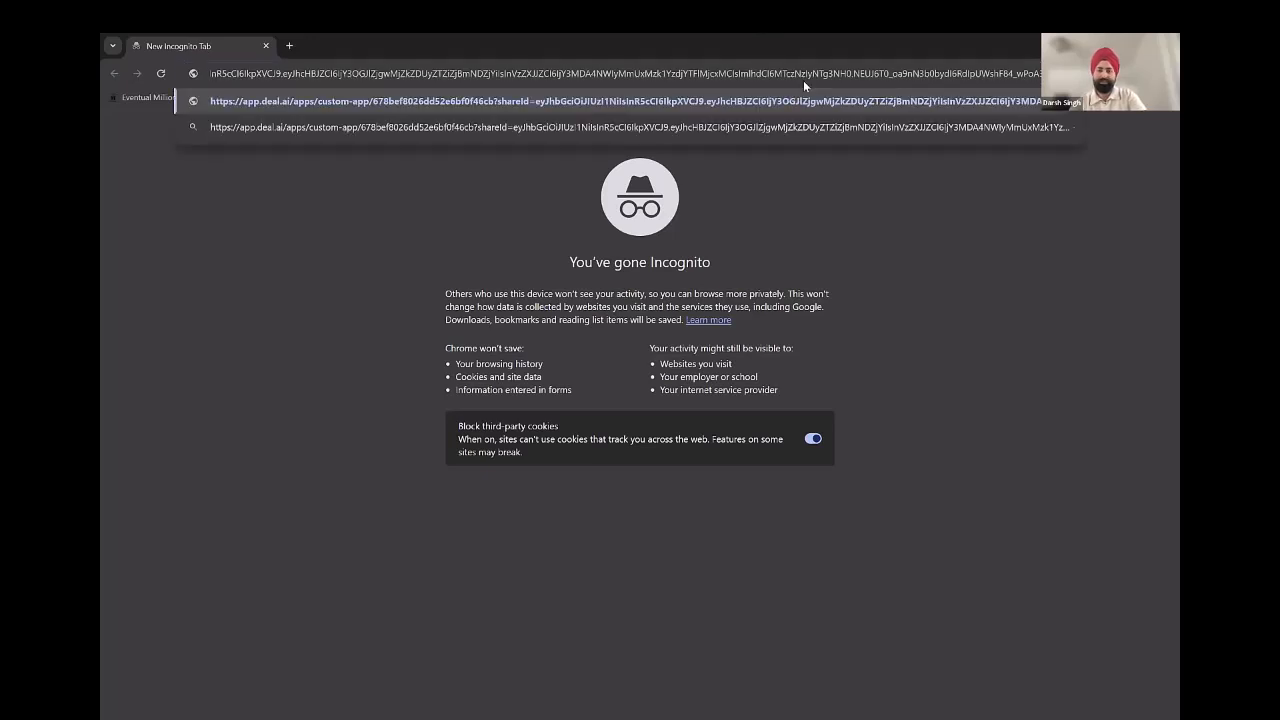
key("Return")
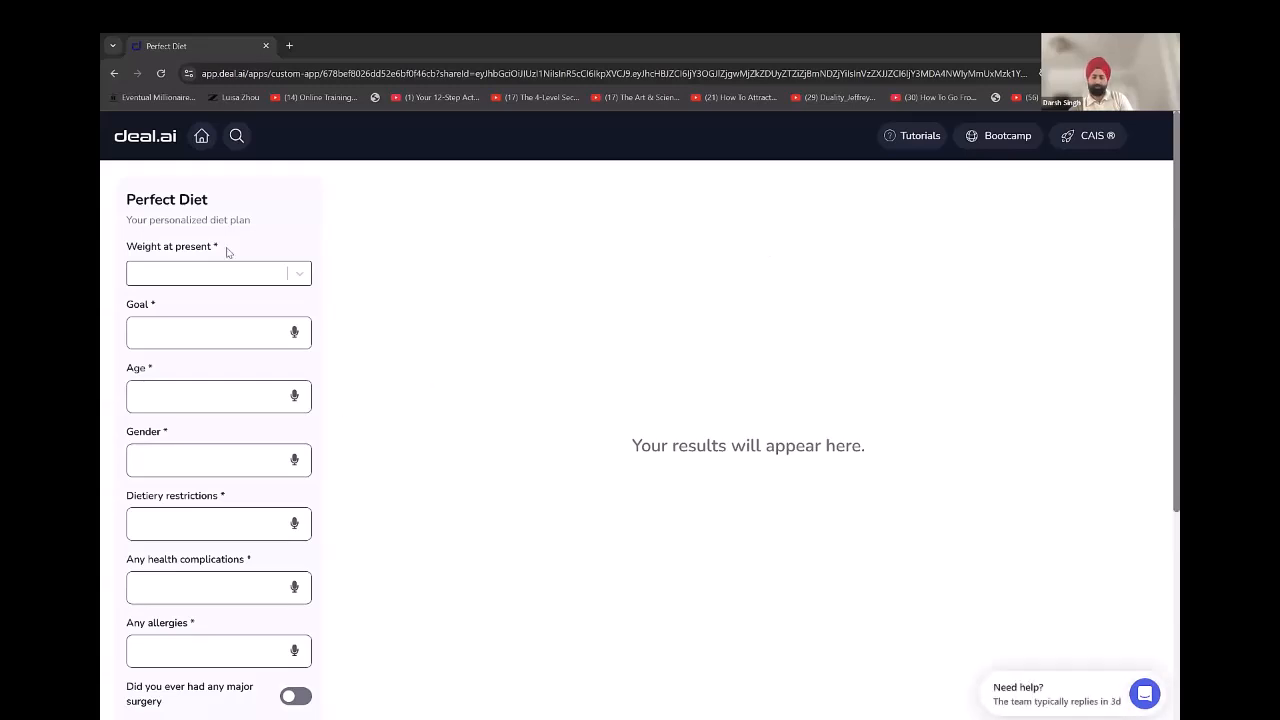
Look through the shared Perfect Diet form, from its input fields to the human verification and history sections.
scroll(263, 377, "down", 3)
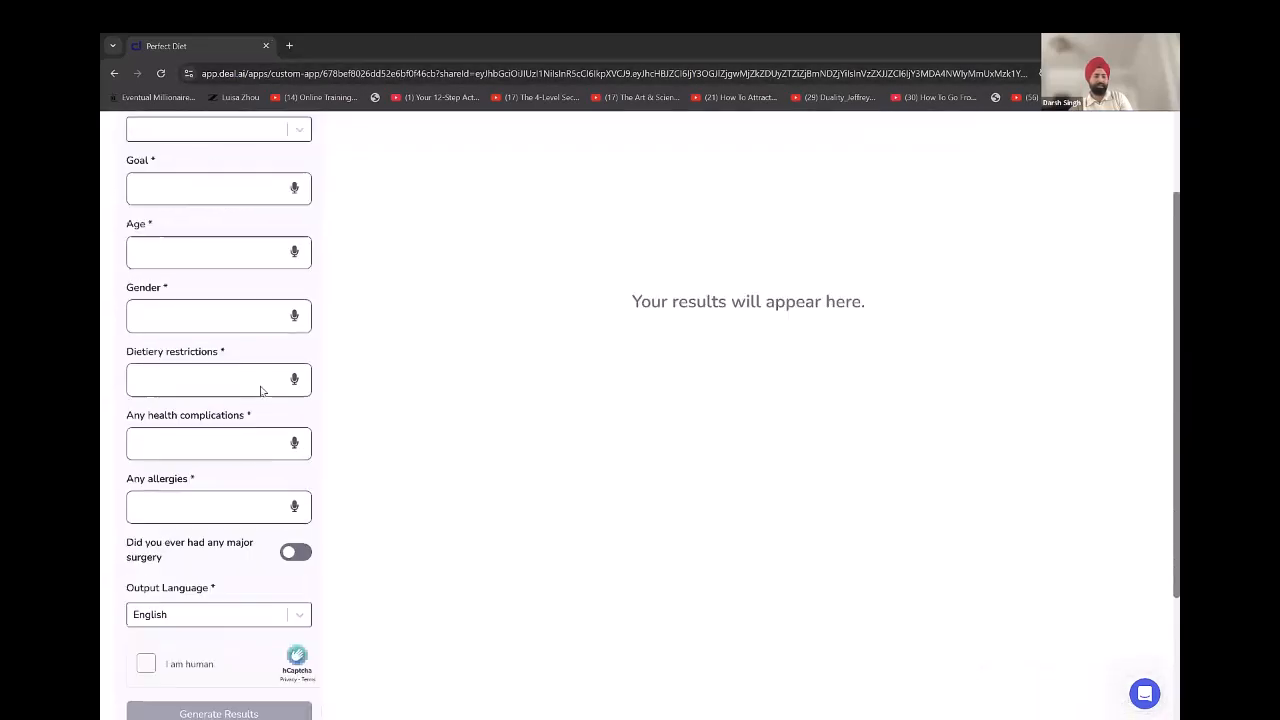
scroll(261, 395, "up", 4)
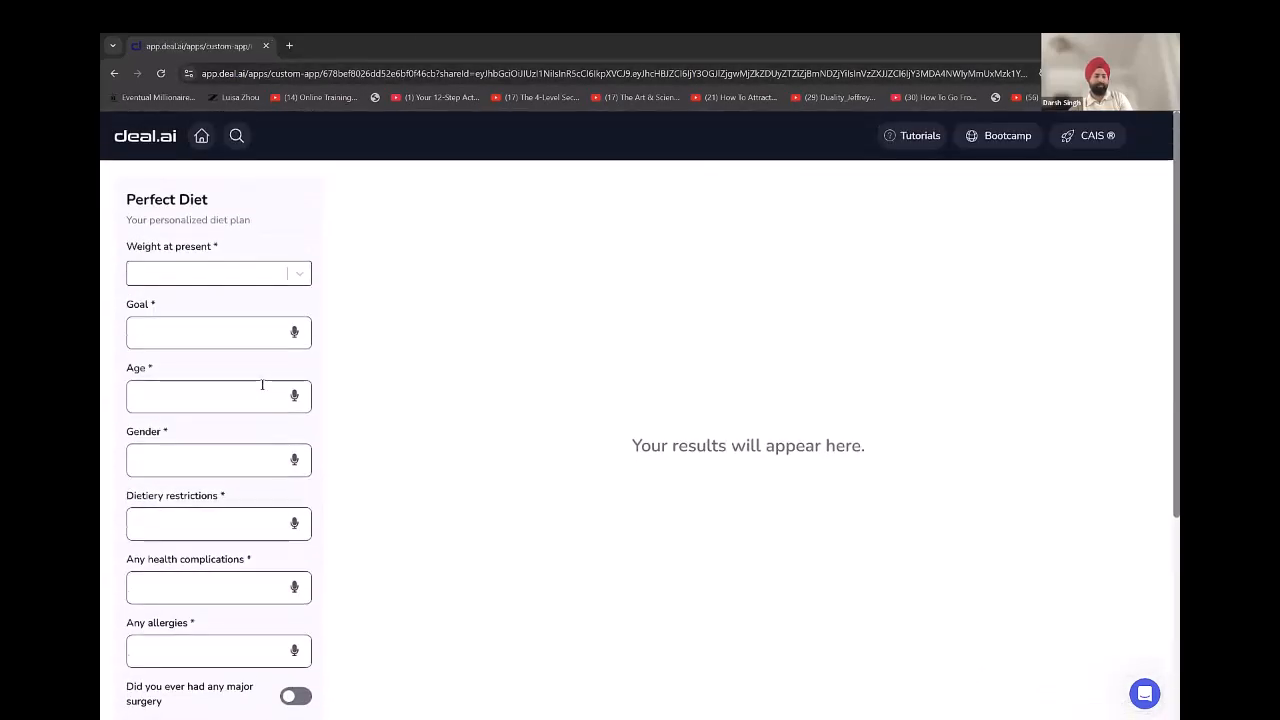
scroll(263, 384, "down", 4)
scroll(263, 385, "up", 3)
scroll(262, 390, "down", 2)
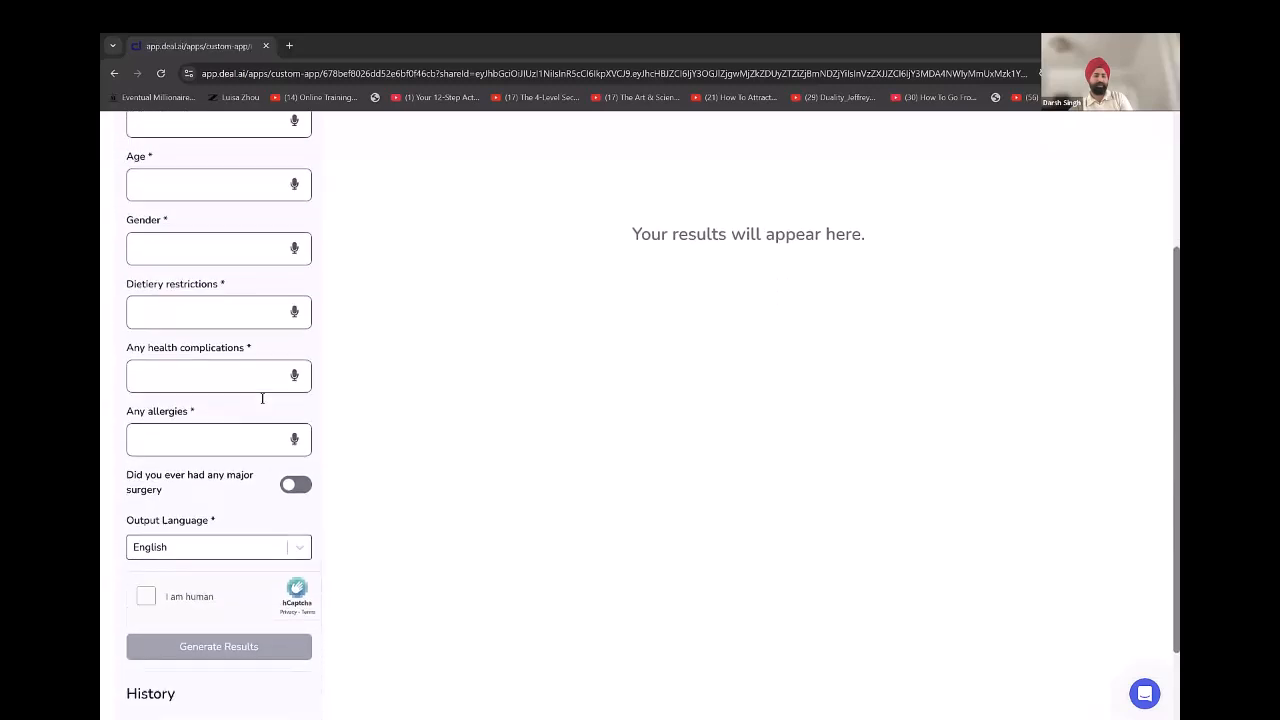
scroll(261, 407, "down", 1)
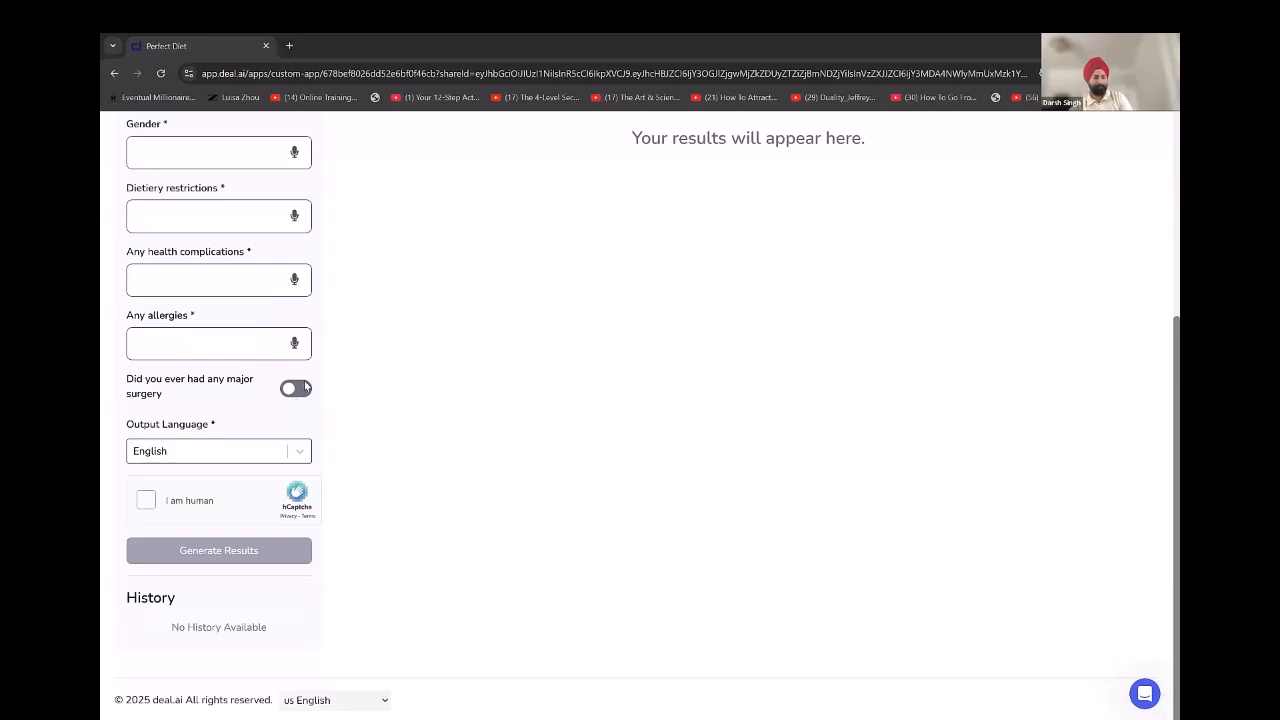
scroll(391, 346, "up", 3)
scroll(377, 363, "down", 1)
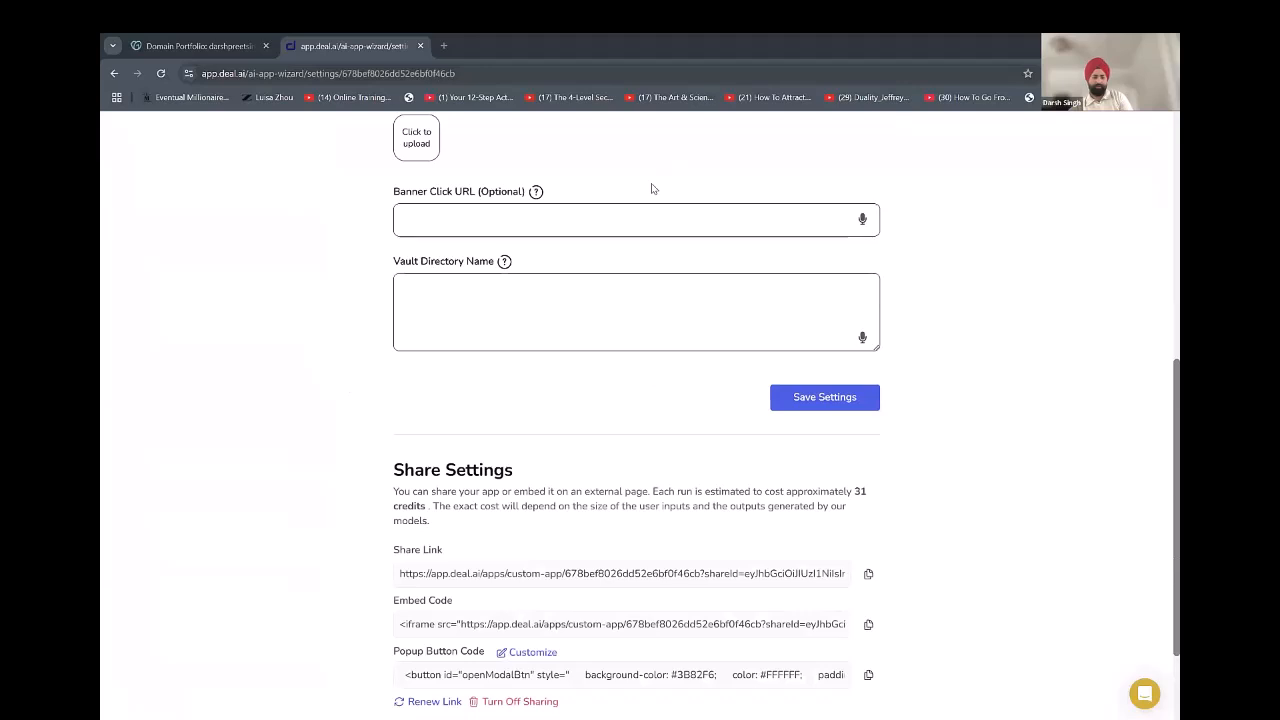
Return to Perfect Diet's app settings and set the background color to #ff0000.
scroll(261, 401, "up", 5)
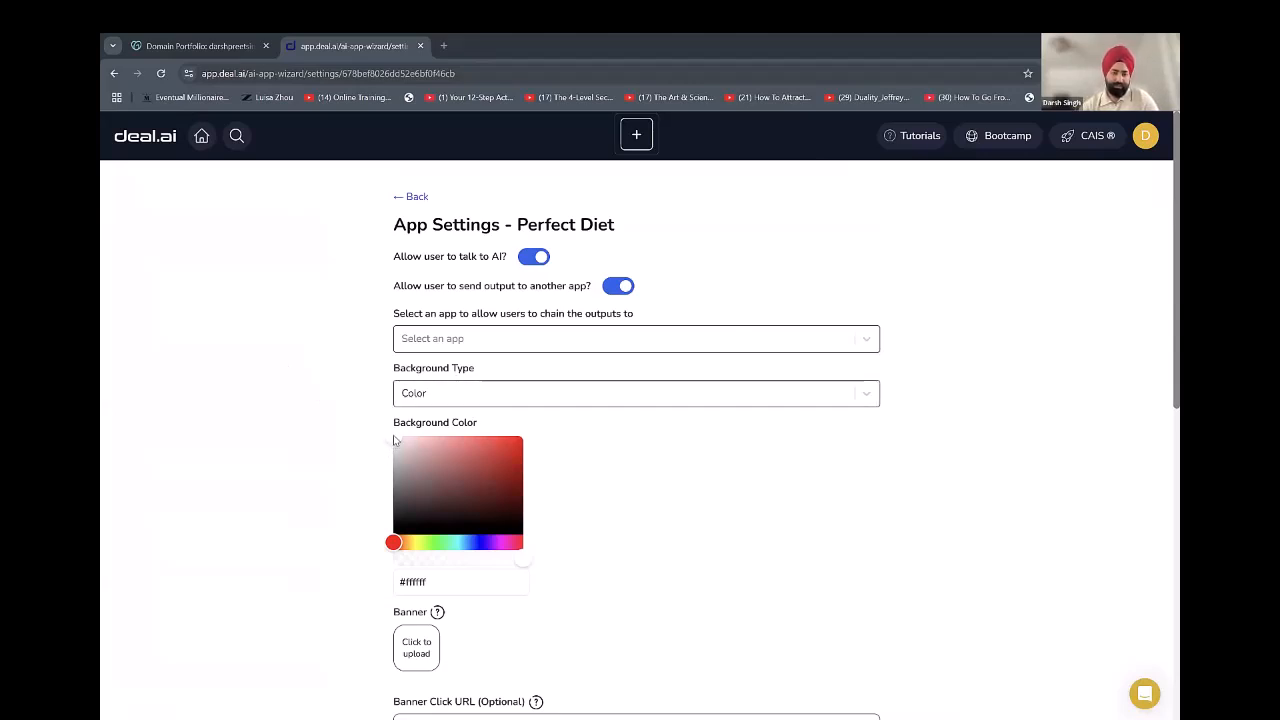
left_click_drag(393, 449, 597, 417)
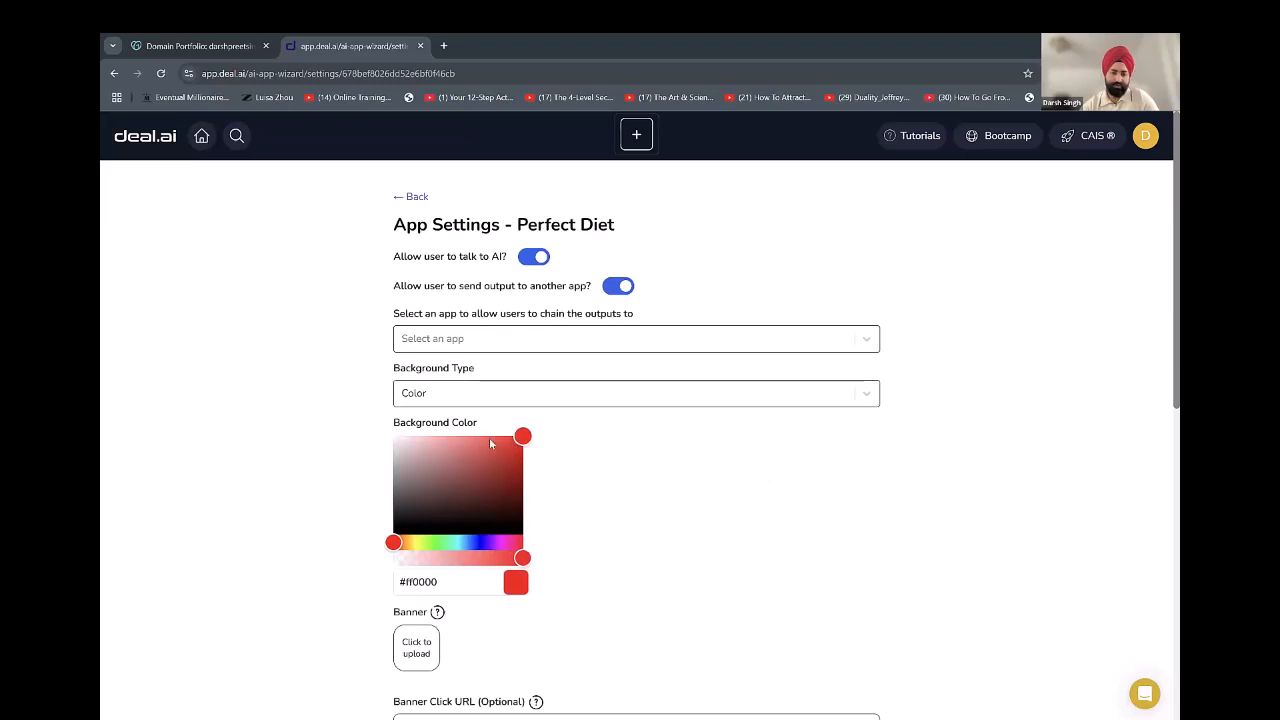
left_click_drag(443, 580, 322, 580)
left_click(326, 575)
Upload the pledge logo image as the app's banner and save the settings.
scroll(497, 545, "down", 1)
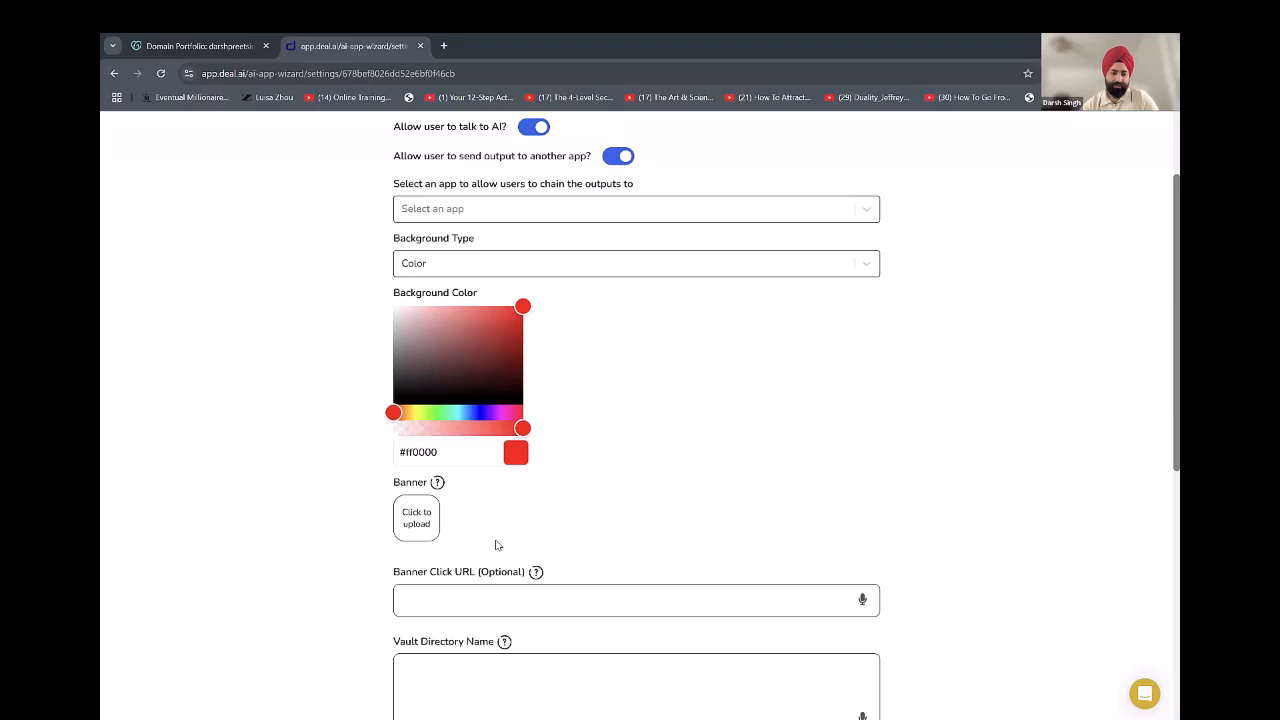
left_click(416, 517)
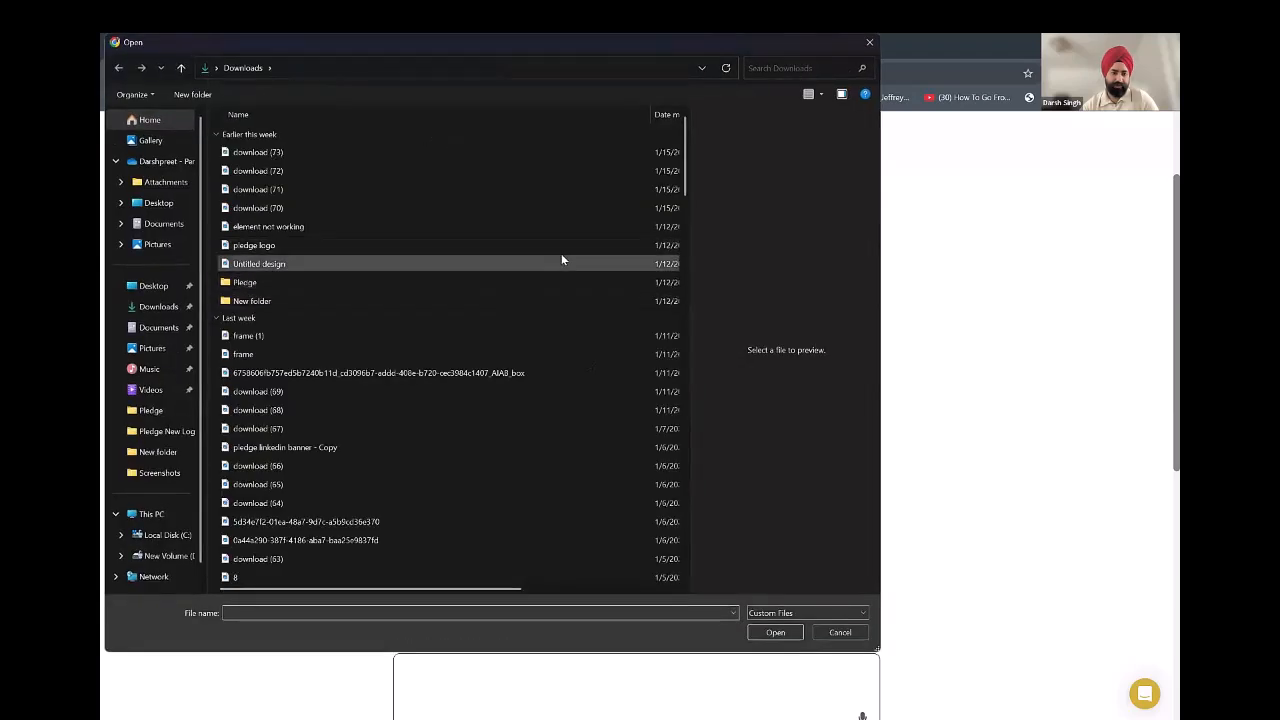
left_click(533, 248)
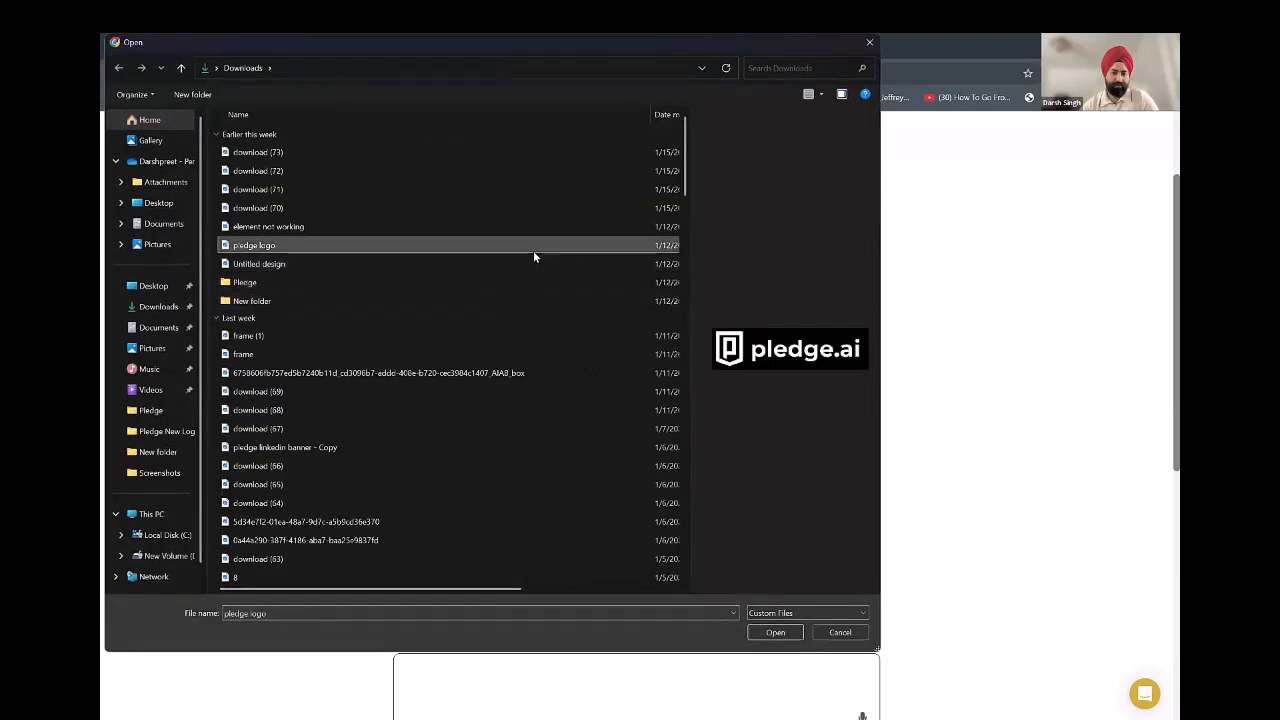
left_click(776, 633)
scroll(373, 652, "down", 4)
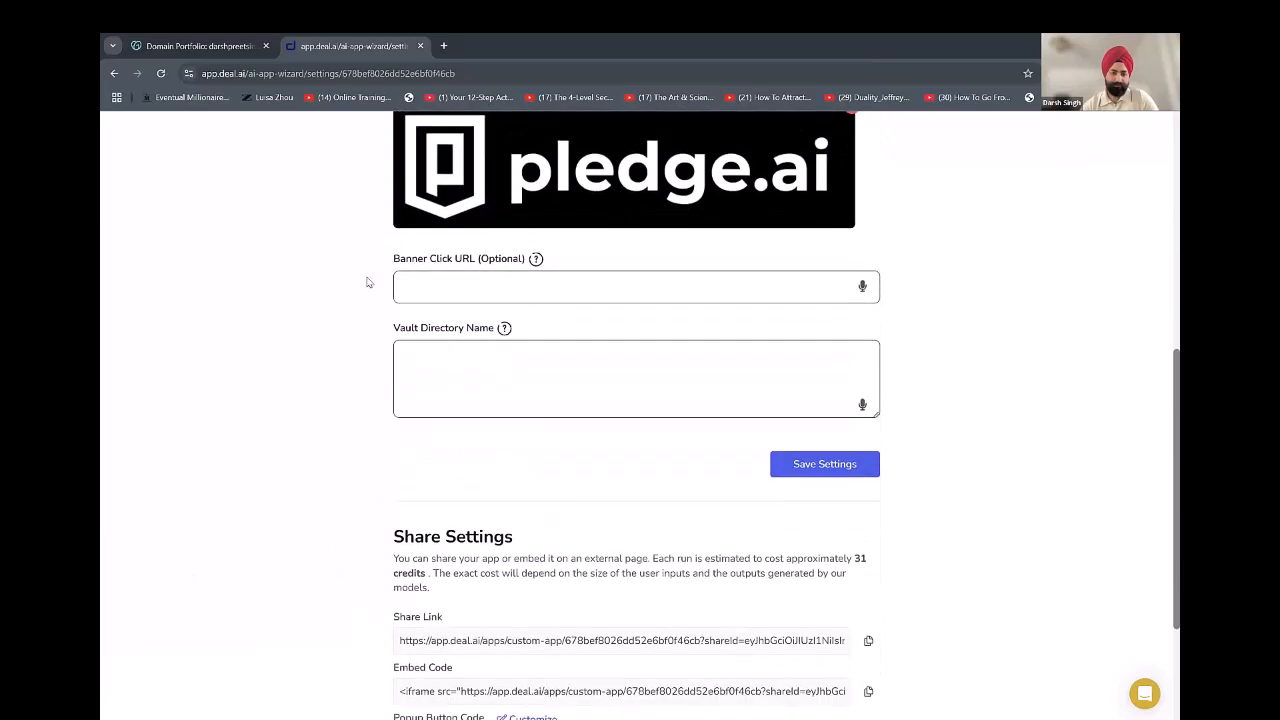
scroll(386, 306, "down", 2)
left_click(824, 262)
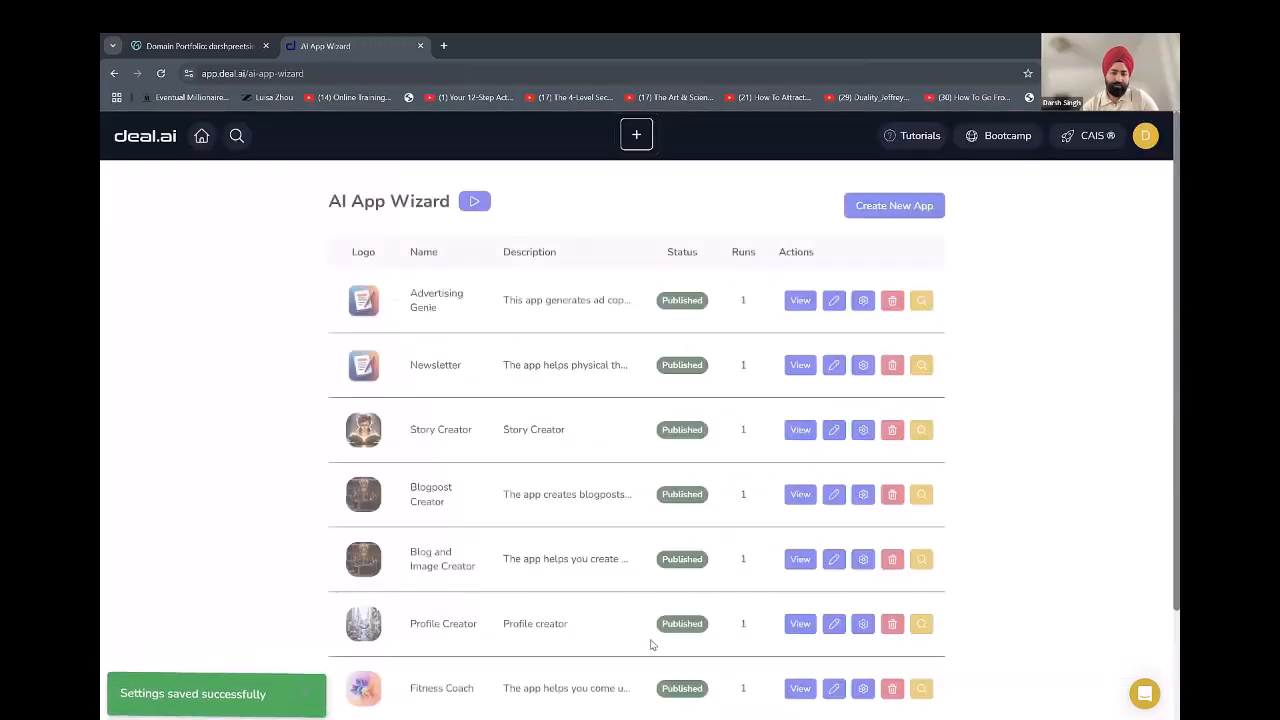
View the Perfect Diet app to check its background and banner, and go back to the app list.
scroll(741, 646, "down", 2)
left_click(800, 625)
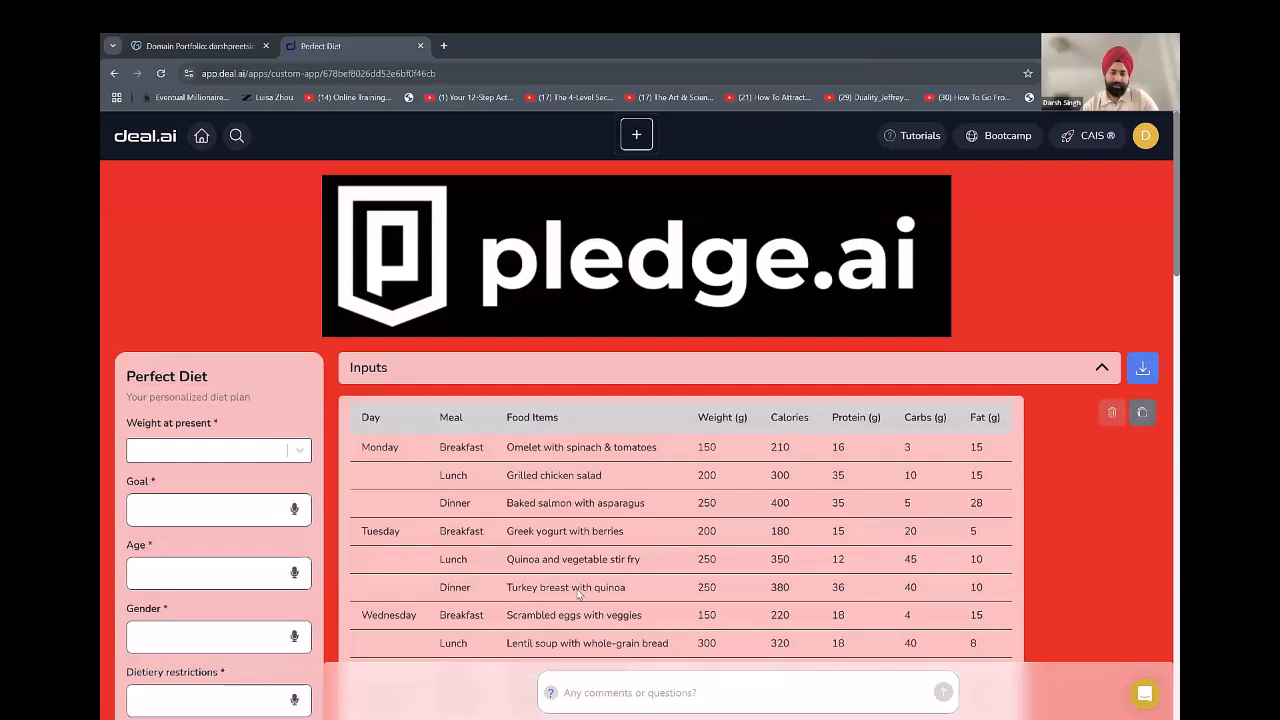
scroll(577, 594, "down", 5)
scroll(362, 364, "up", 5)
key("alt+Left")
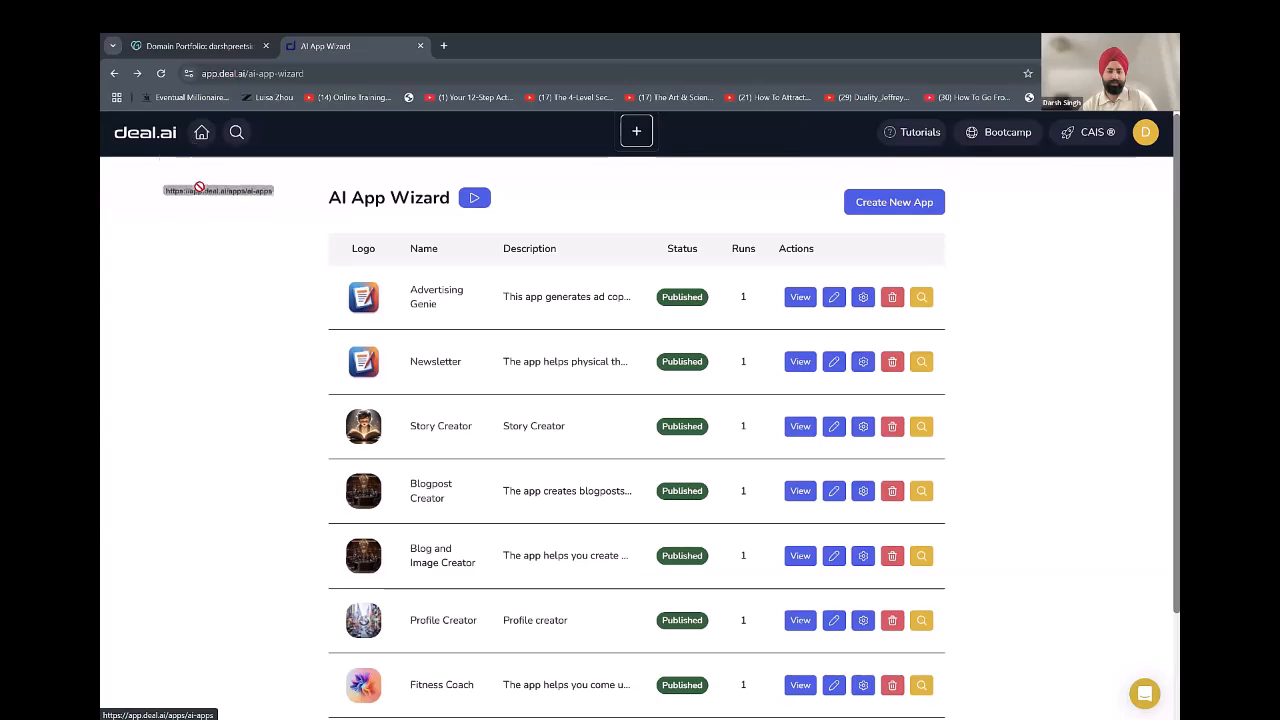
Navigate back to the home screen and open White Label.
left_click(117, 75)
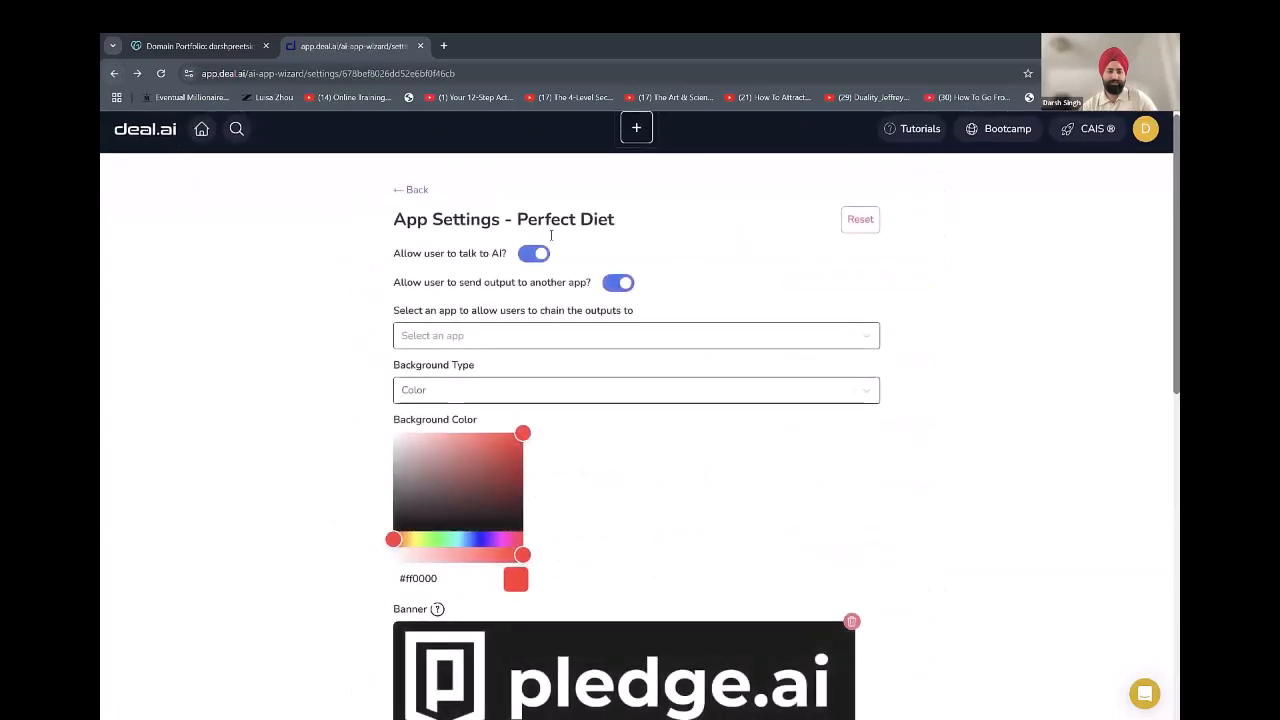
left_click(114, 75)
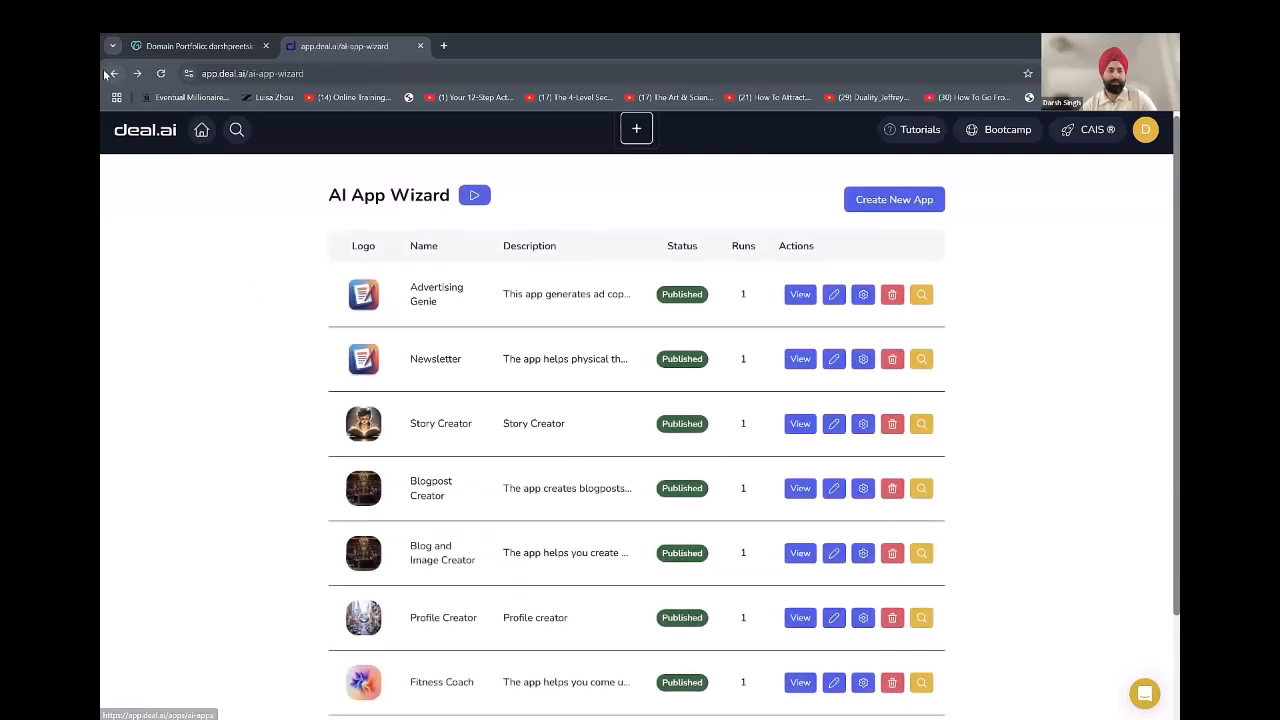
left_click(108, 74)
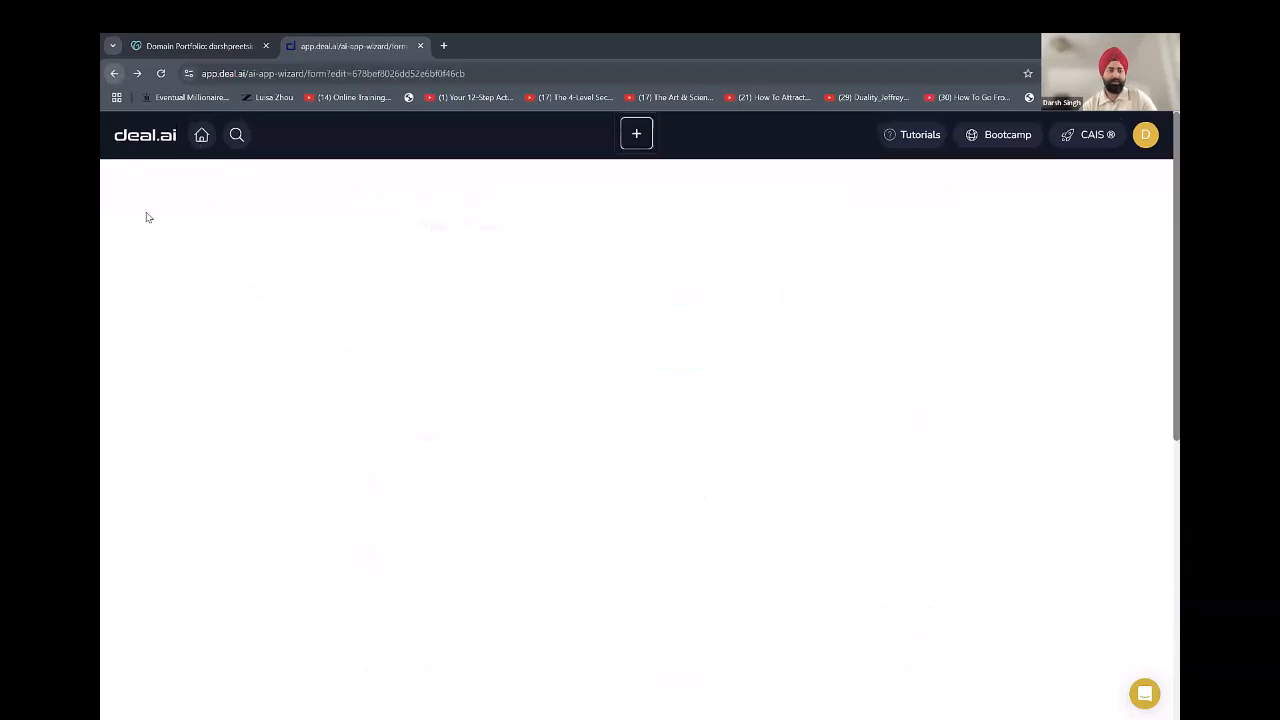
left_click(115, 74)
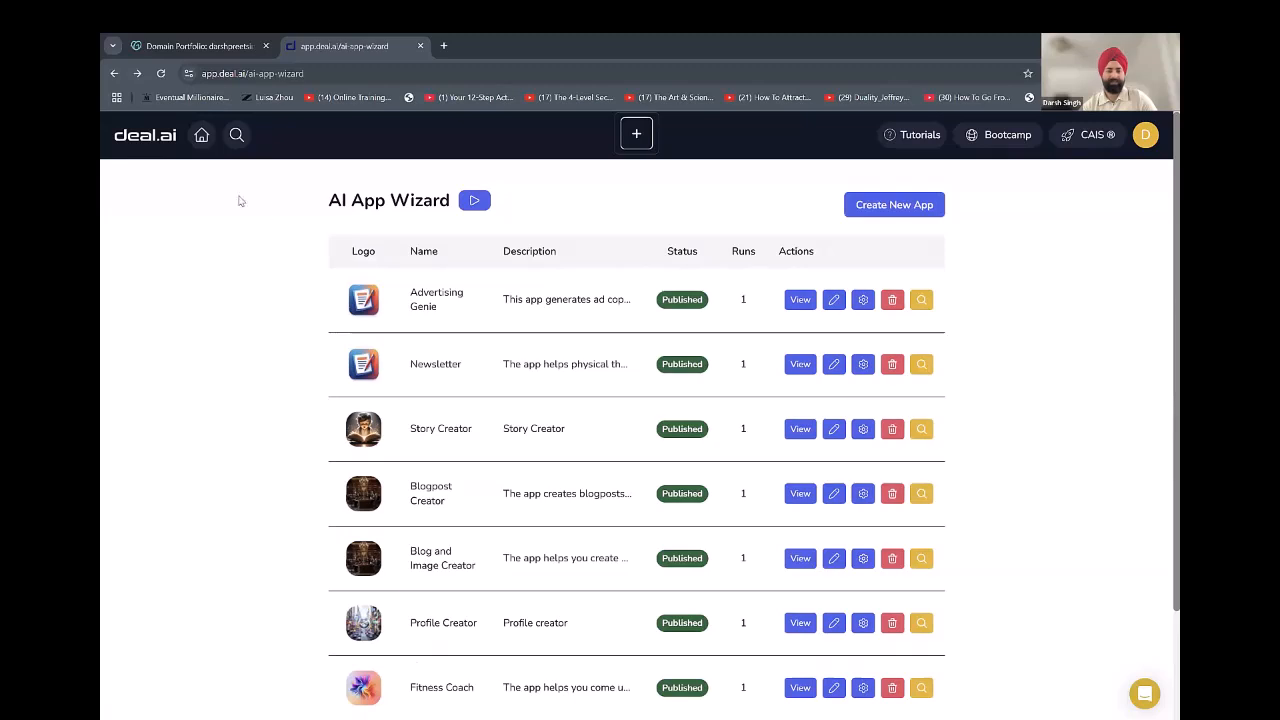
left_click(114, 74)
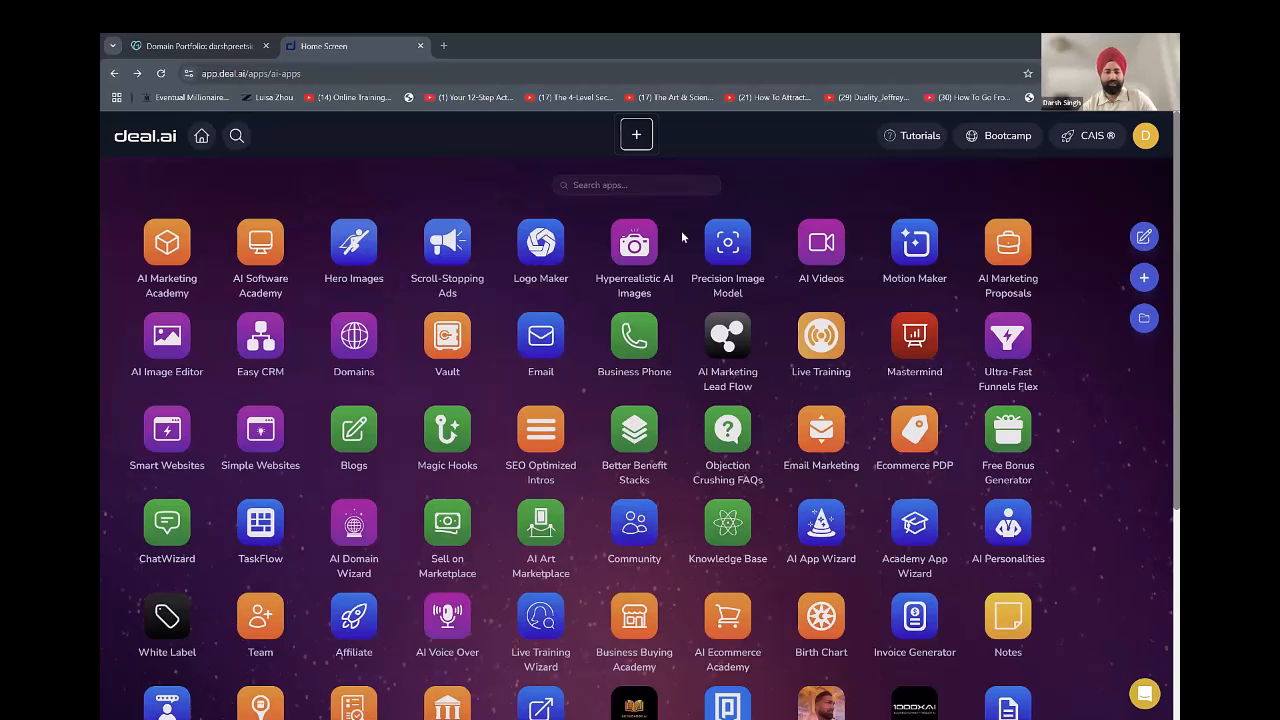
left_click(147, 627)
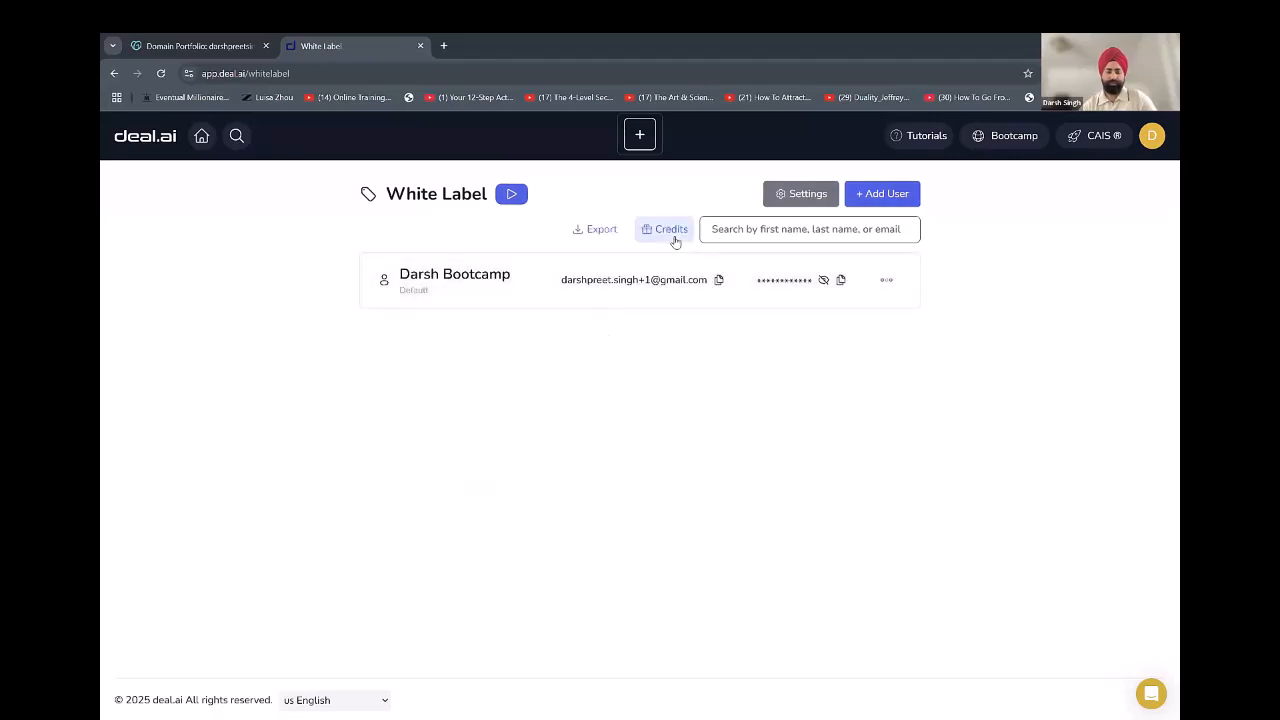
Open the bulk credit giving form, view the AI credit packages on offer, and close the package list.
left_click(671, 232)
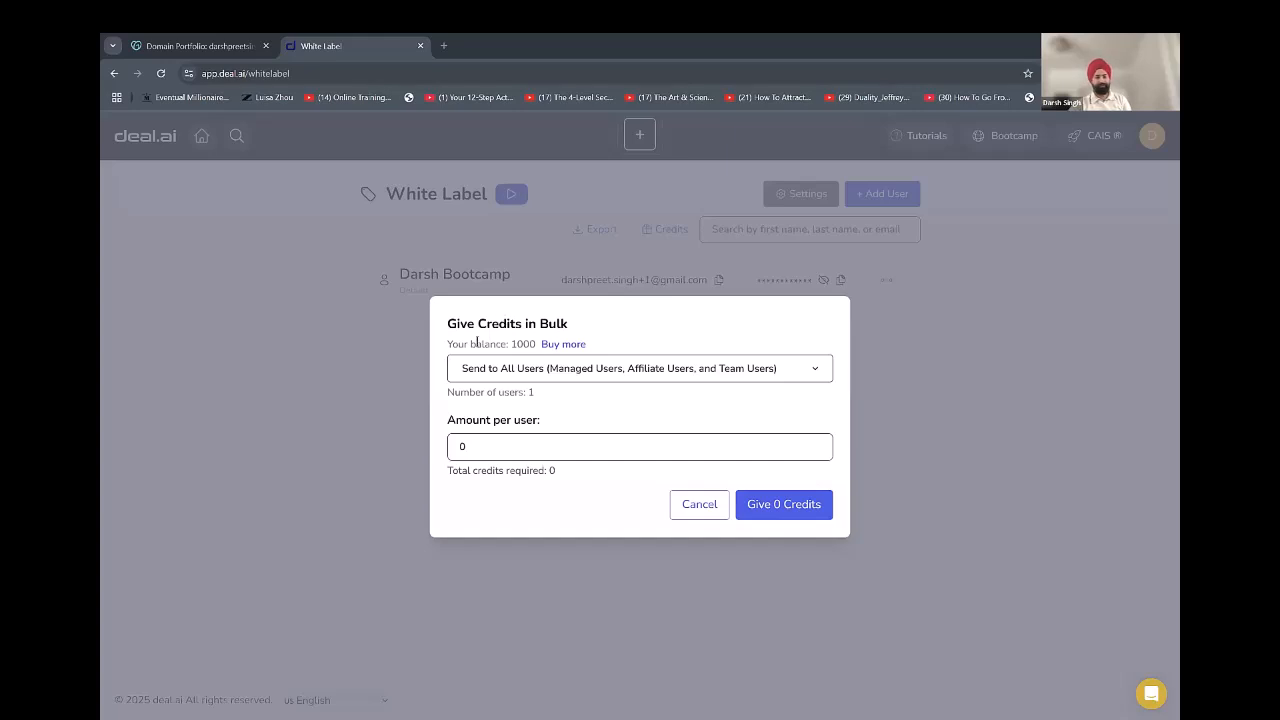
left_click(574, 350)
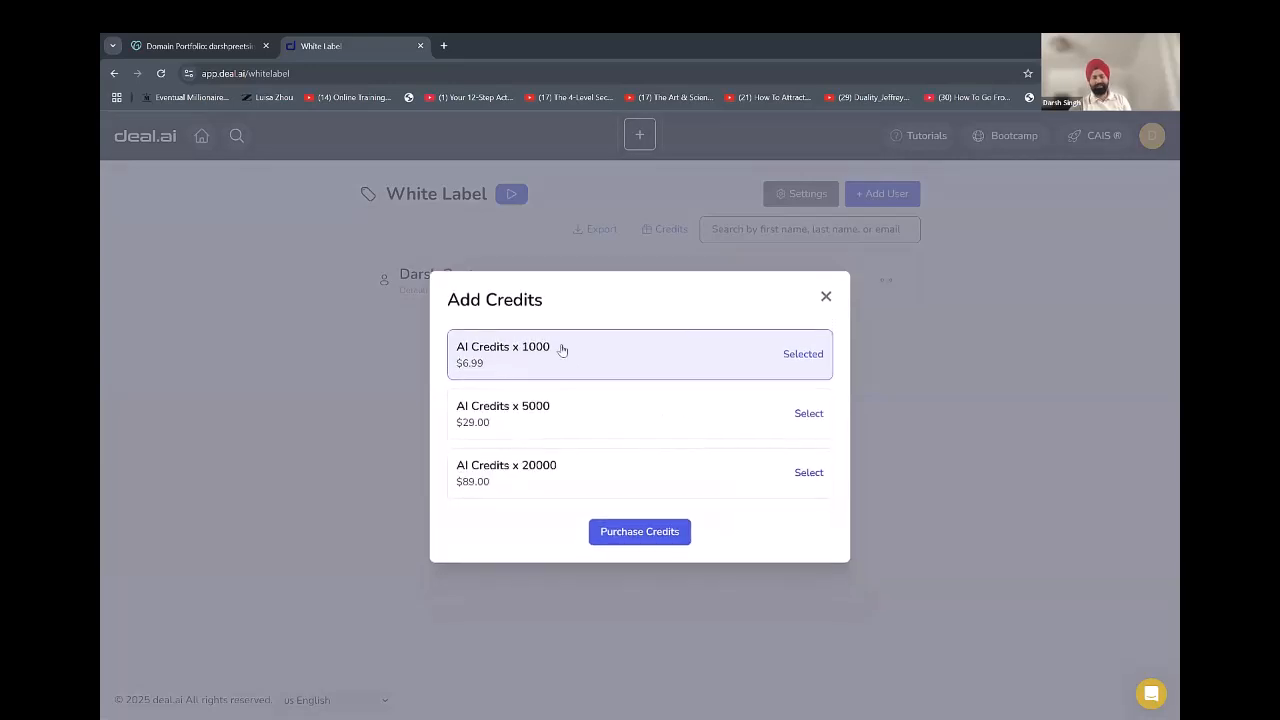
left_click_drag(556, 348, 512, 347)
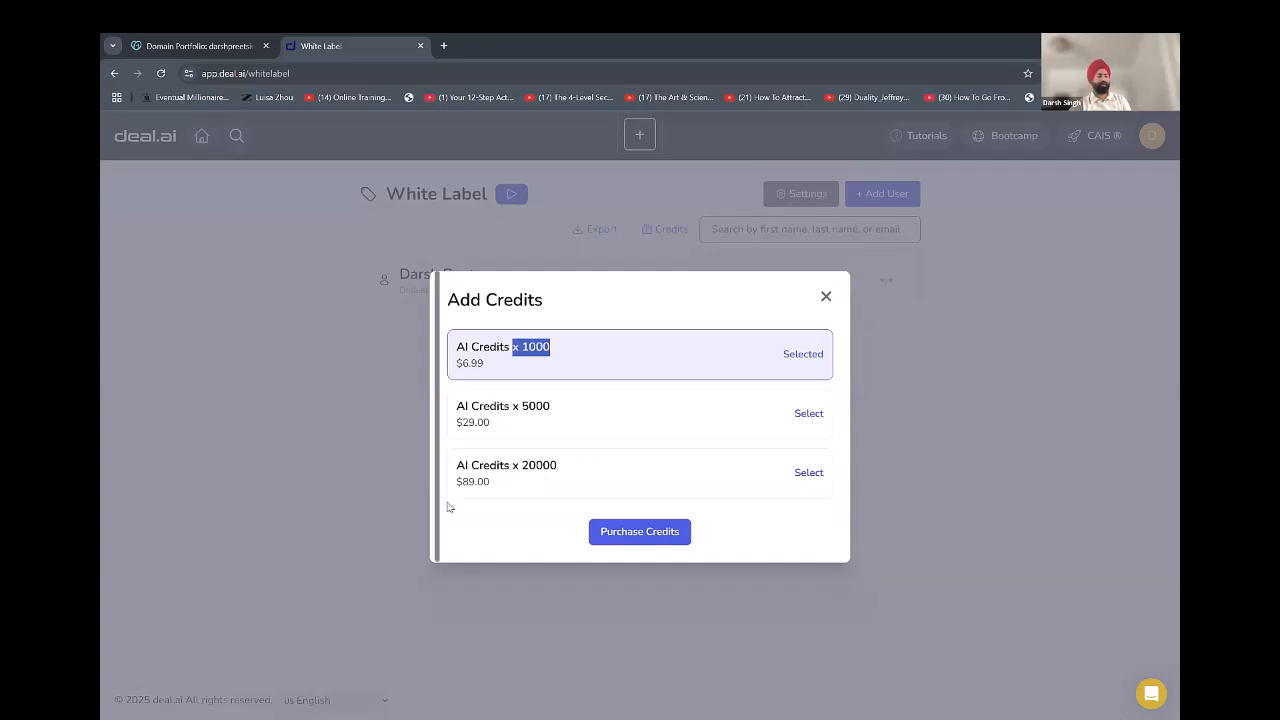
left_click(830, 297)
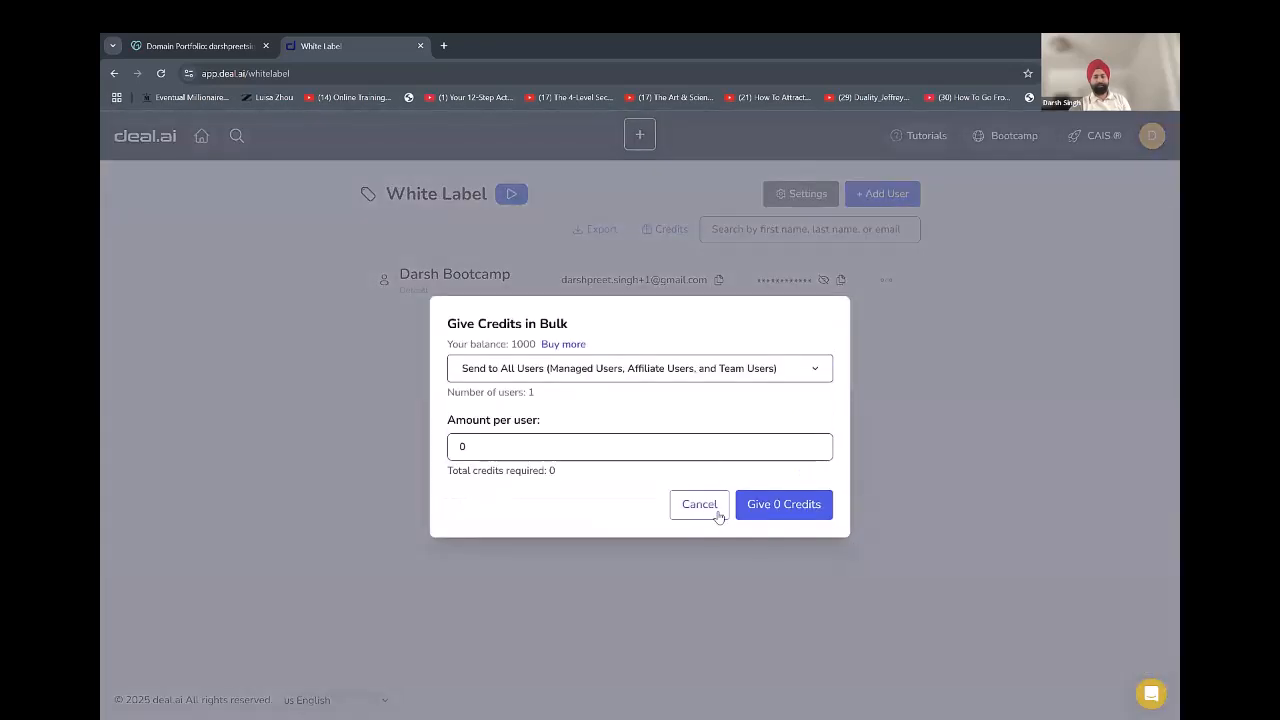